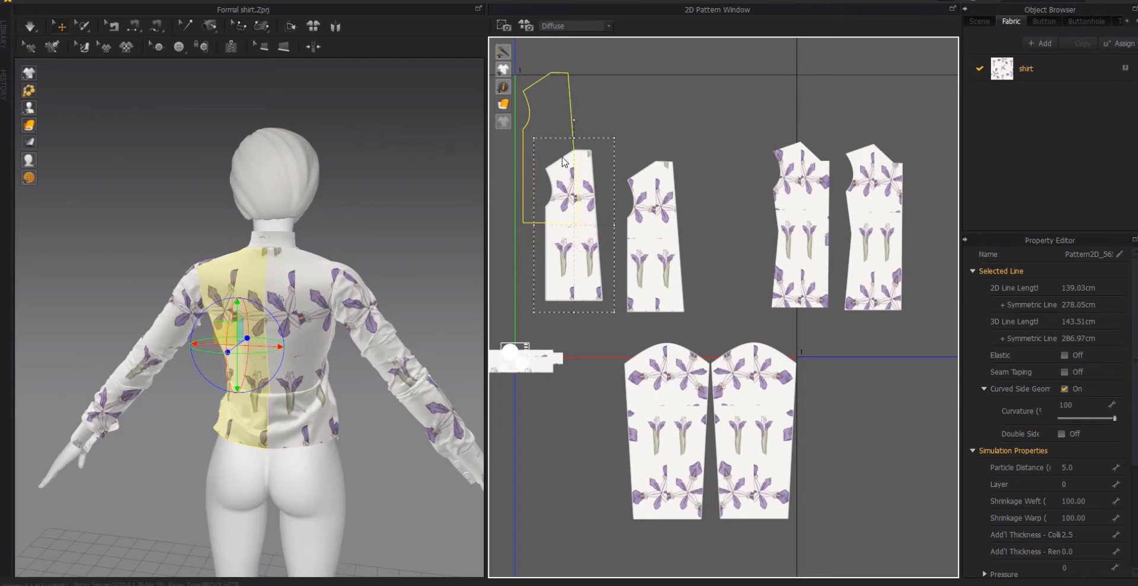
- Move the two back bodice pieces side by side into the upper-left area of the UV tile
left_click_drag(653, 229, 659, 181)
left_click_drag(576, 105, 637, 187)
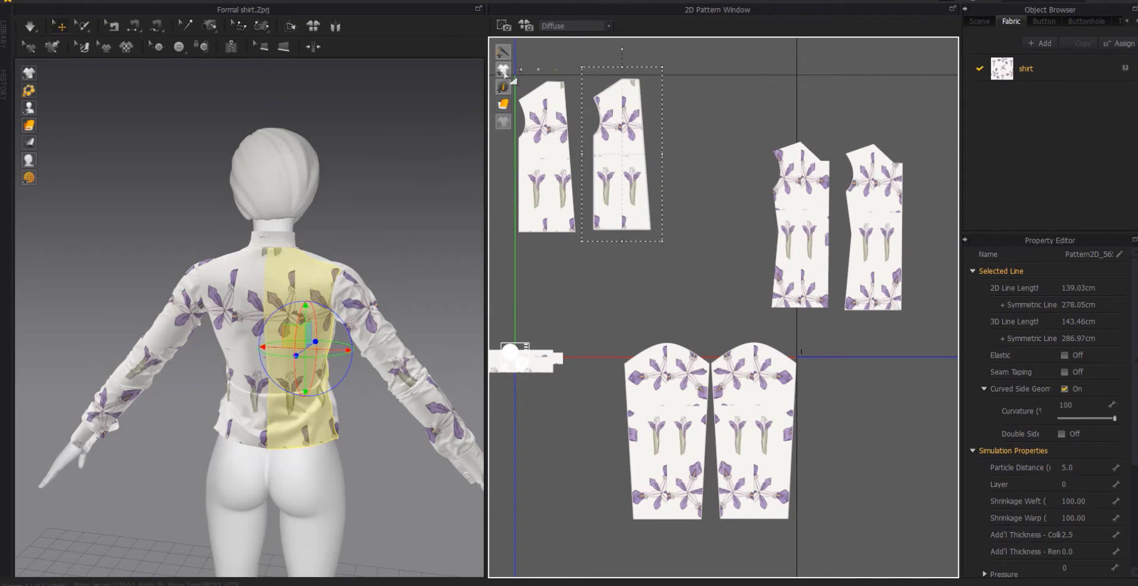
mouse_move(504, 53)
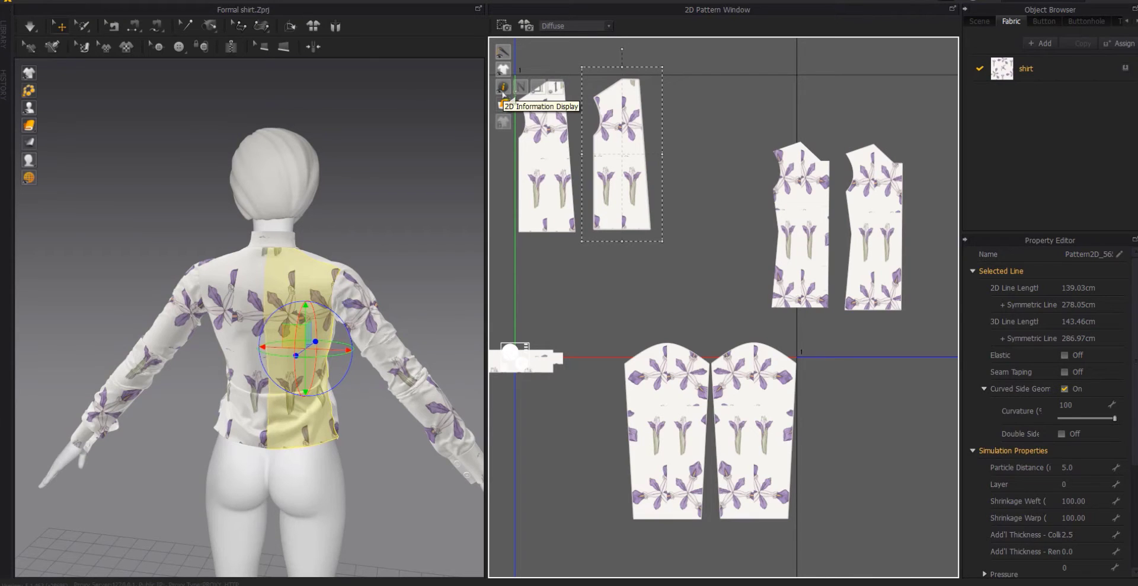
mouse_move(502, 130)
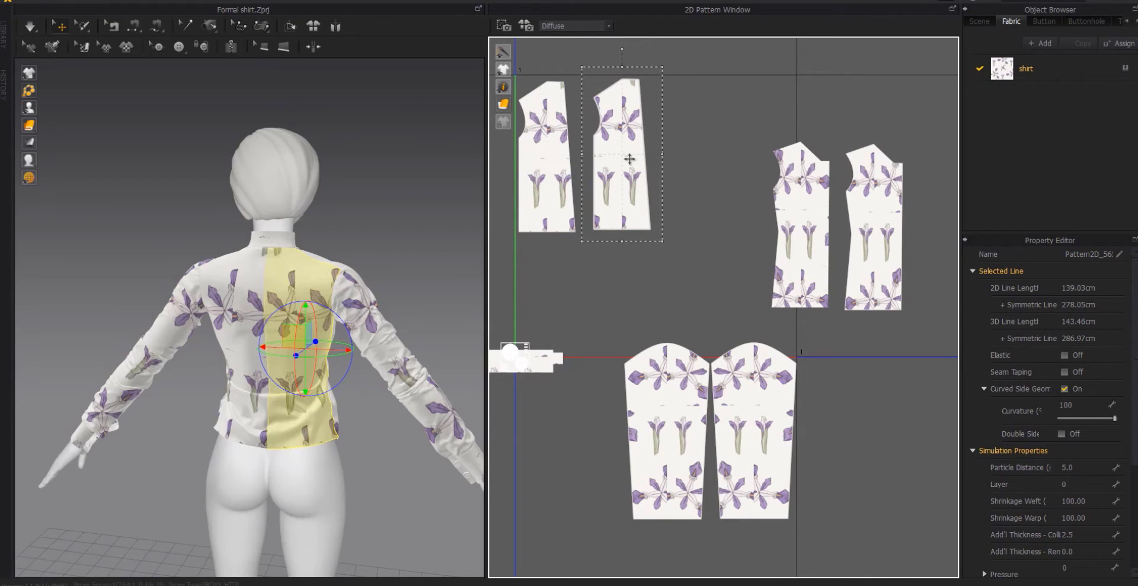
left_click_drag(626, 159, 624, 182)
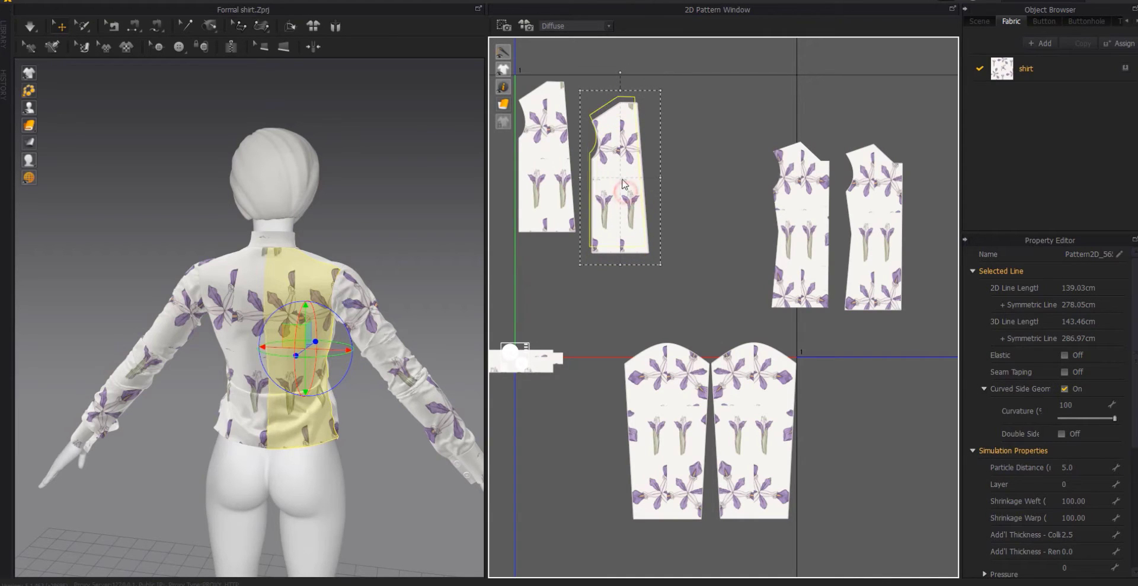
key("ctrl+z")
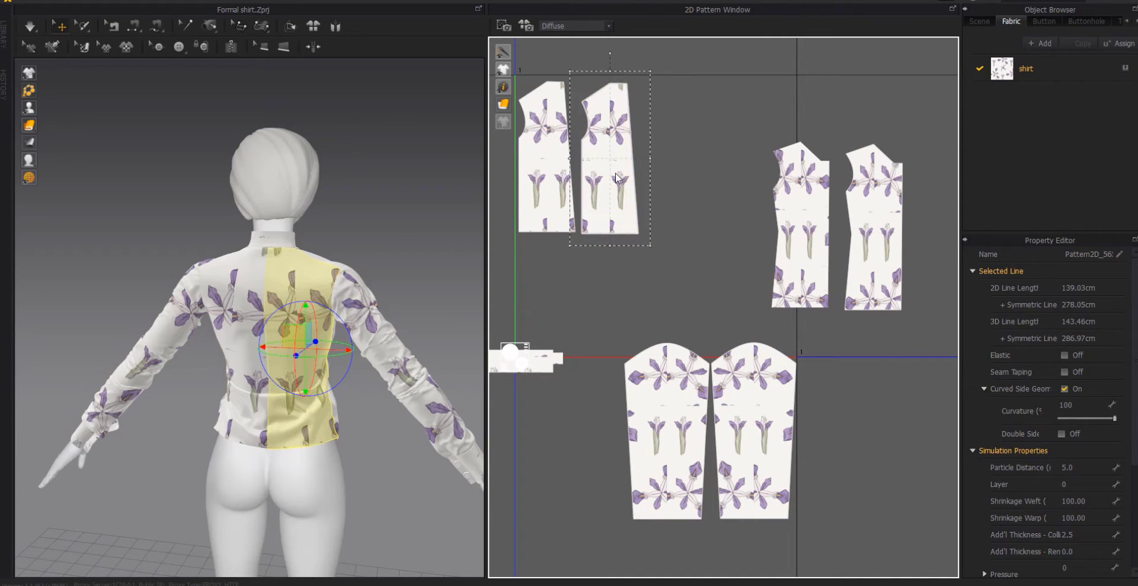
- Place the two front bodice pieces beside the back pieces and shift all four into a compact row along the tile's right edge
left_click_drag(801, 224, 674, 161)
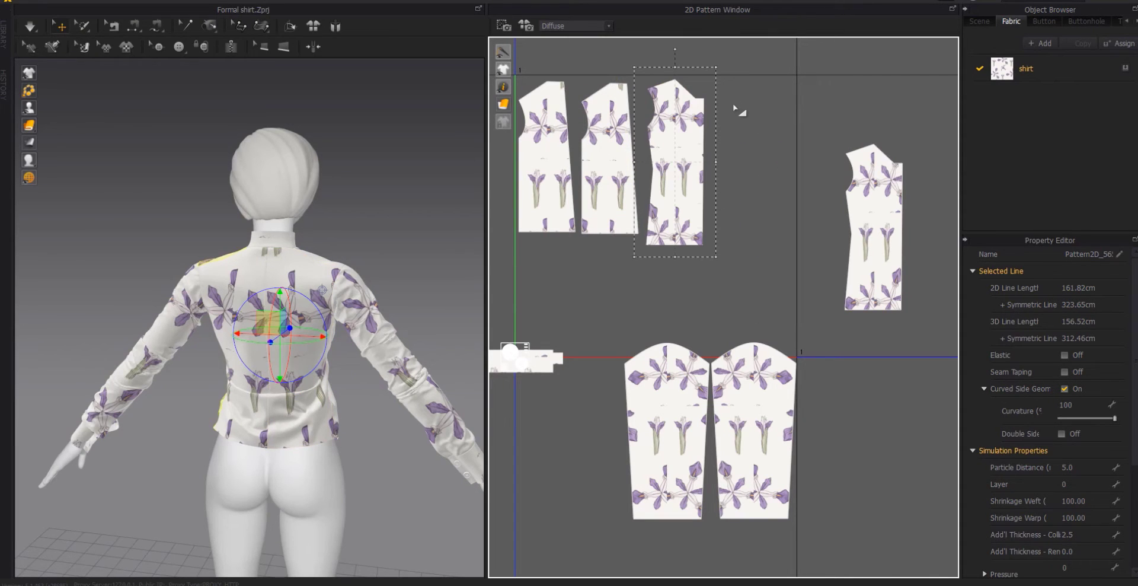
left_click_drag(871, 249, 766, 176)
left_click_drag(679, 172, 709, 171)
left_click_drag(611, 172, 645, 185)
left_click_drag(553, 170, 589, 184)
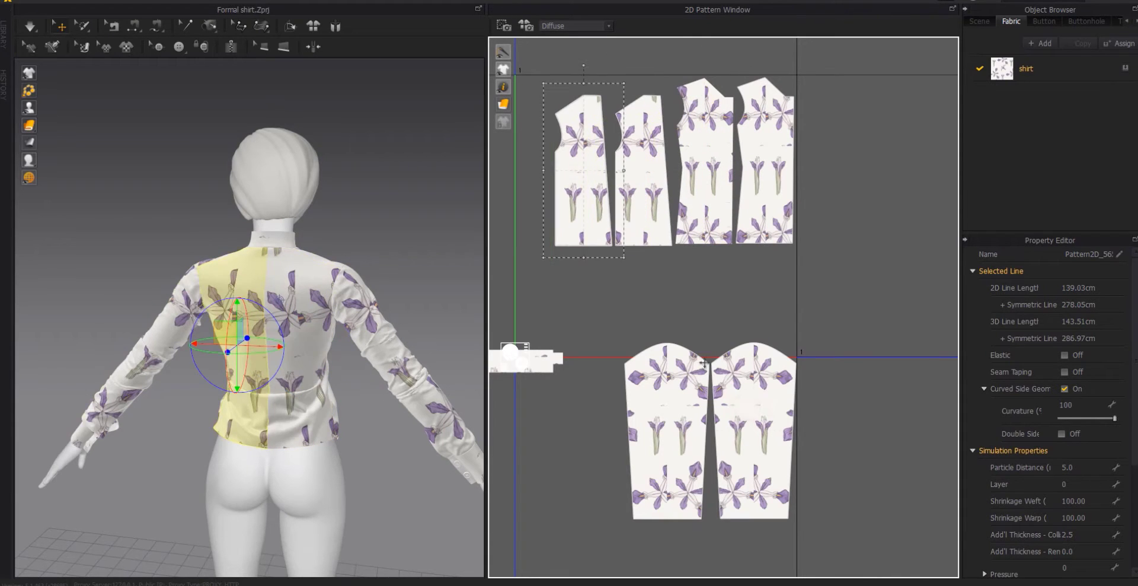
- Move one sleeve piece beneath the bodice row and rotate it to lie horizontally
scroll(706, 363, "up", 1)
middle_click_drag(706, 363, 702, 318)
left_click_drag(767, 359, 747, 240)
left_click_drag(742, 165, 582, 284)
scroll(718, 215, "down", 3)
scroll(812, 148, "up", 3)
- Rotate the other sleeve to lie horizontally and place it directly below the first sleeve
left_click_drag(758, 350, 575, 147)
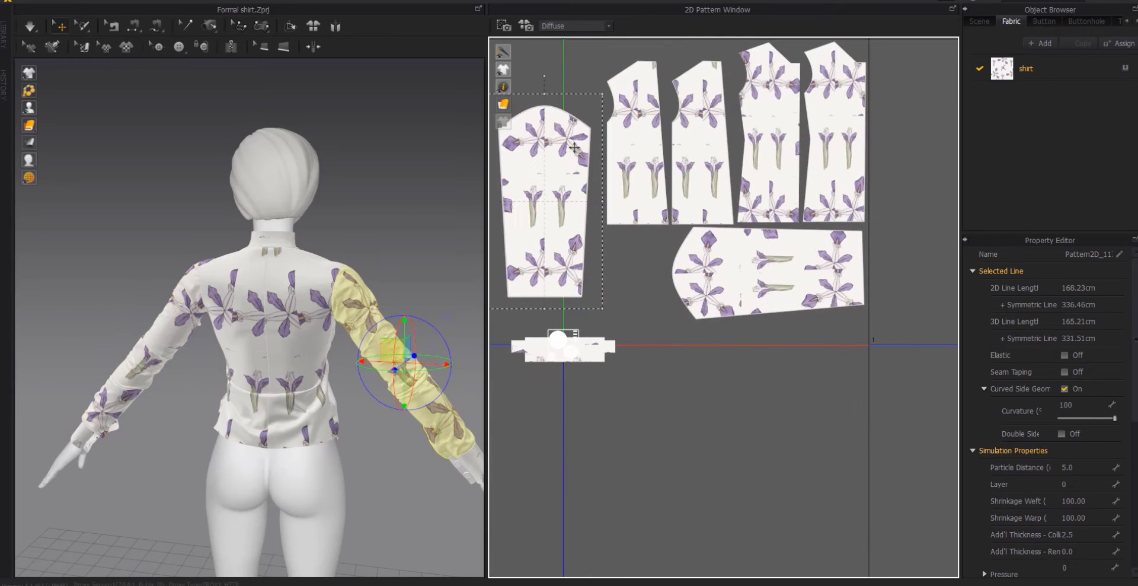
scroll(778, 293, "down", 3)
scroll(749, 258, "up", 2)
middle_click_drag(746, 255, 733, 326)
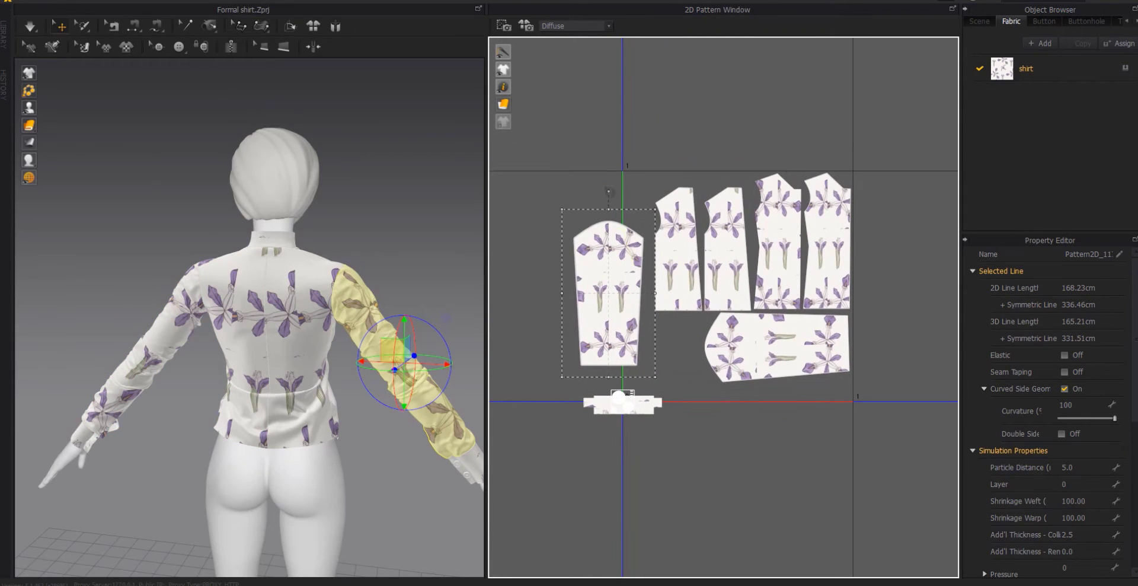
left_click_drag(609, 192, 502, 292)
left_click_drag(630, 333, 783, 423)
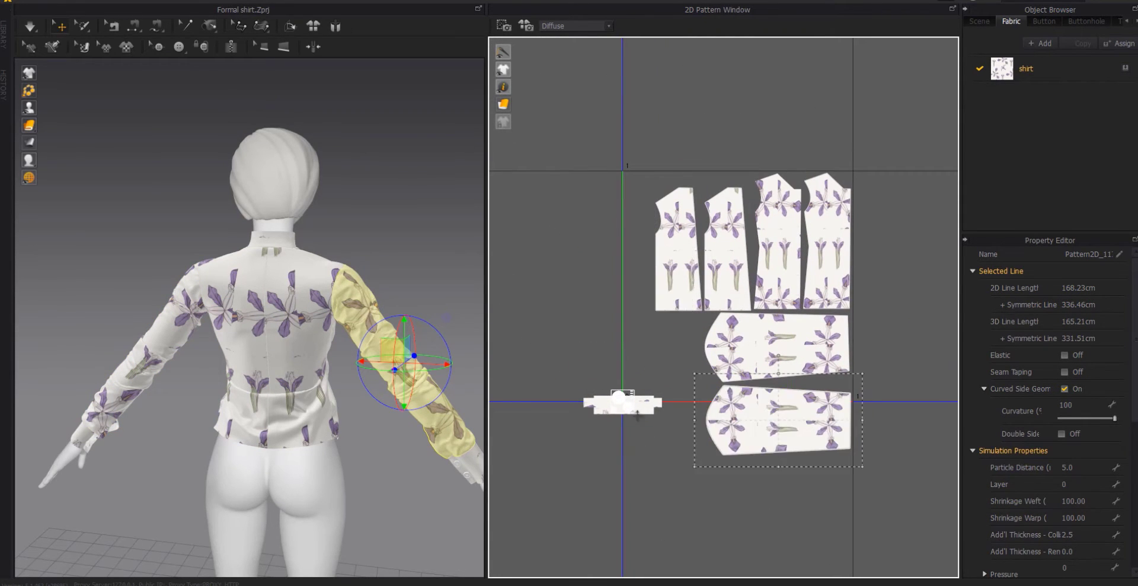
- Move the button and buttonhole sets outside the tile and shift the collar and cuff strips up into it
left_click(545, 289)
left_click_drag(615, 393, 556, 267)
left_click_drag(657, 403, 659, 376)
- Scale down all the bodice, sleeve, collar and cuff pieces together and move them up within the tile
left_click_drag(871, 490, 627, 152)
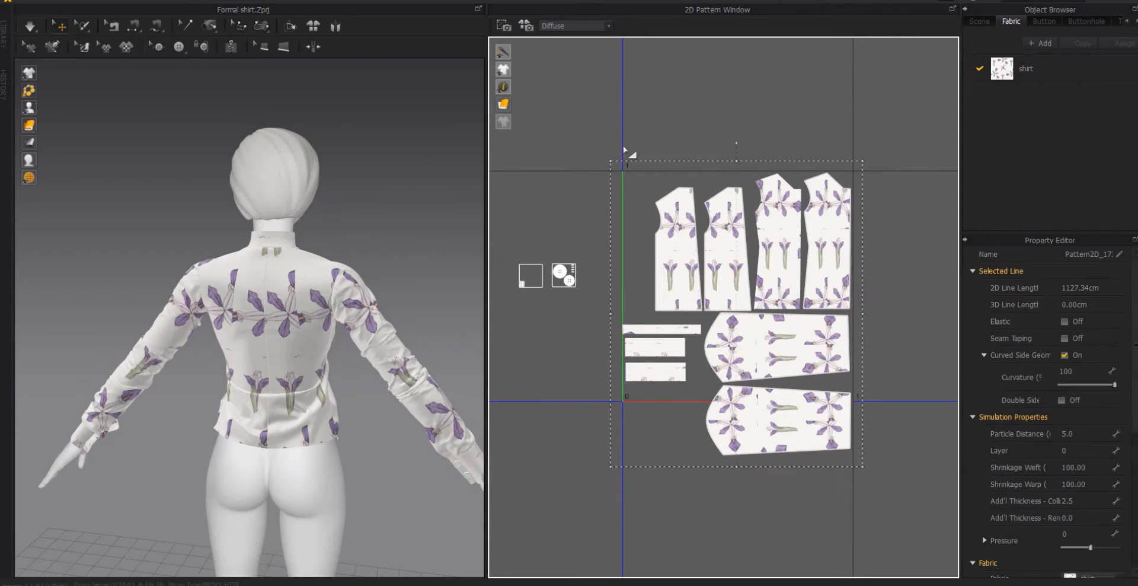
left_click_drag(635, 207, 639, 213)
left_click_drag(764, 359, 760, 310)
left_click(922, 351)
- Move the collar and cuff strips beside the bodice row and the lower sleeve into the tile's bottom-left corner
left_click_drag(641, 376, 722, 297)
left_click_drag(695, 315, 654, 205)
left_click_drag(764, 368, 660, 361)
- Turn the sleeve under the bodice row so its cap faces the tile's right edge, and place the strips above the other sleeve
left_click(796, 327)
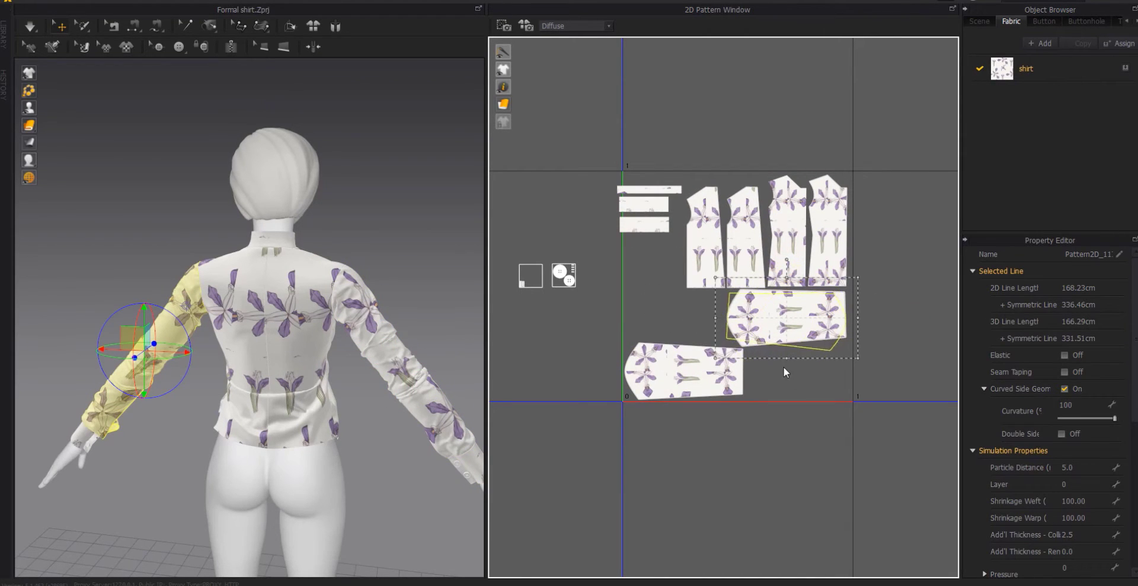
left_click_drag(784, 372, 787, 365)
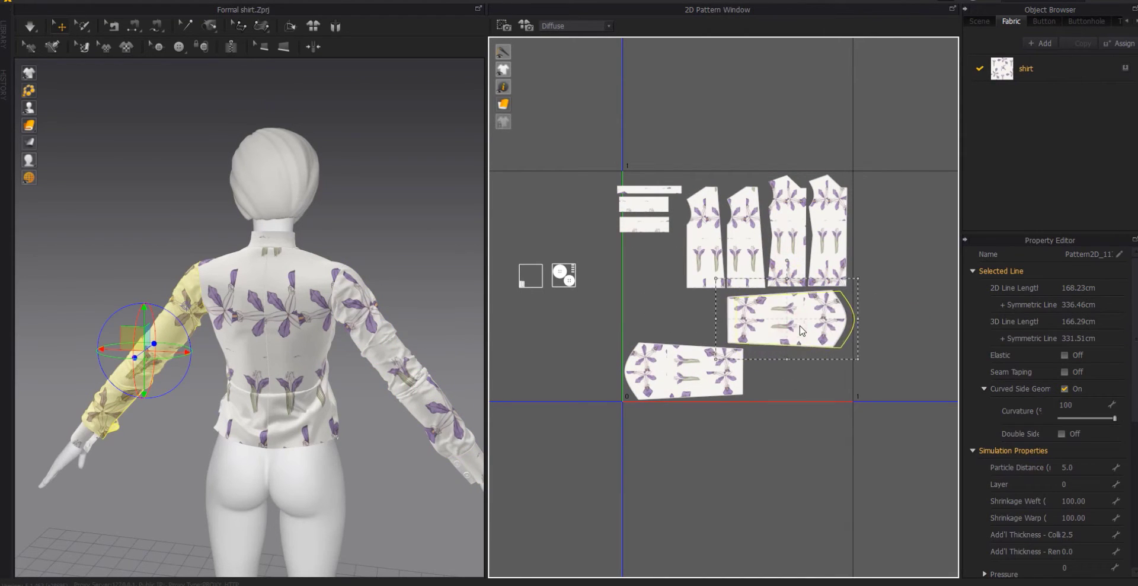
left_click(593, 173)
left_click_drag(656, 209, 671, 314)
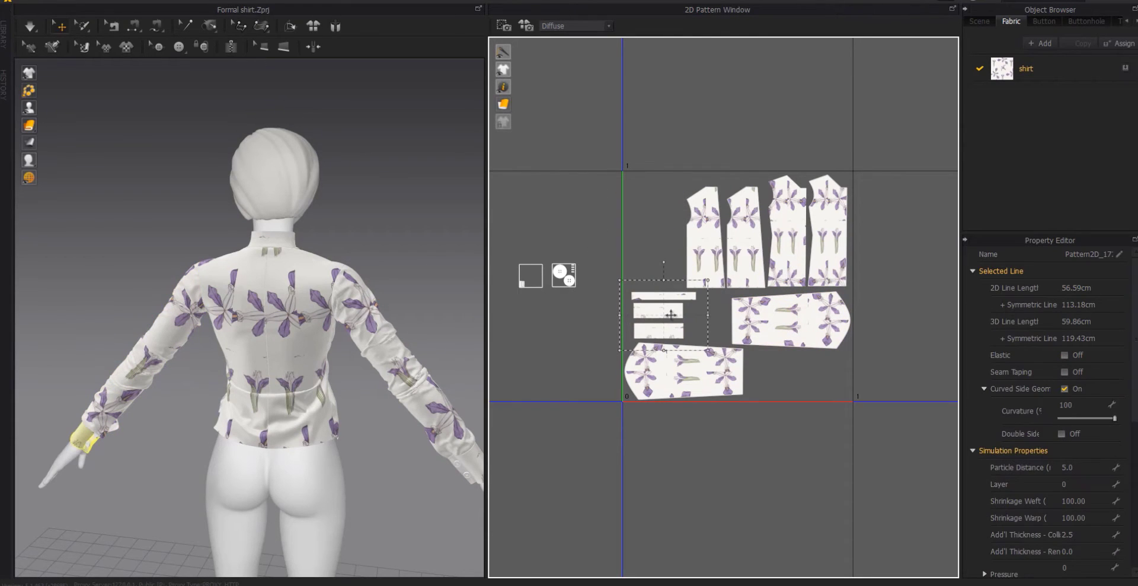
- Fine-tune the spacing between the bodice, sleeve, collar and cuff pieces inside the tile
left_click(753, 224)
scroll(830, 361, "up", 3)
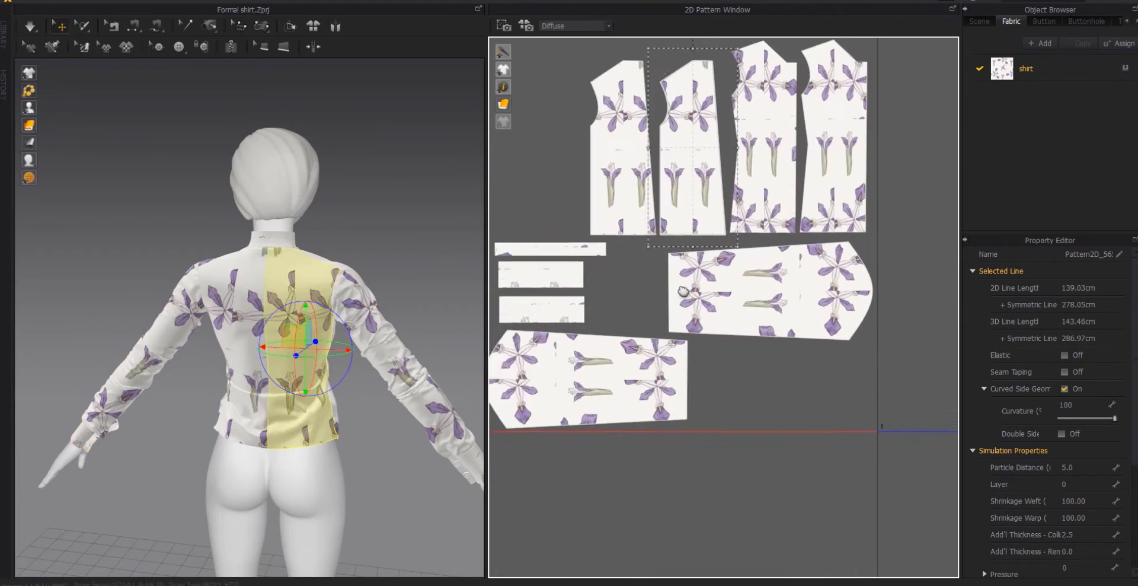
middle_click_drag(683, 292, 757, 356)
left_click(705, 341)
left_click(625, 313)
left_click(615, 343)
left_click(615, 374)
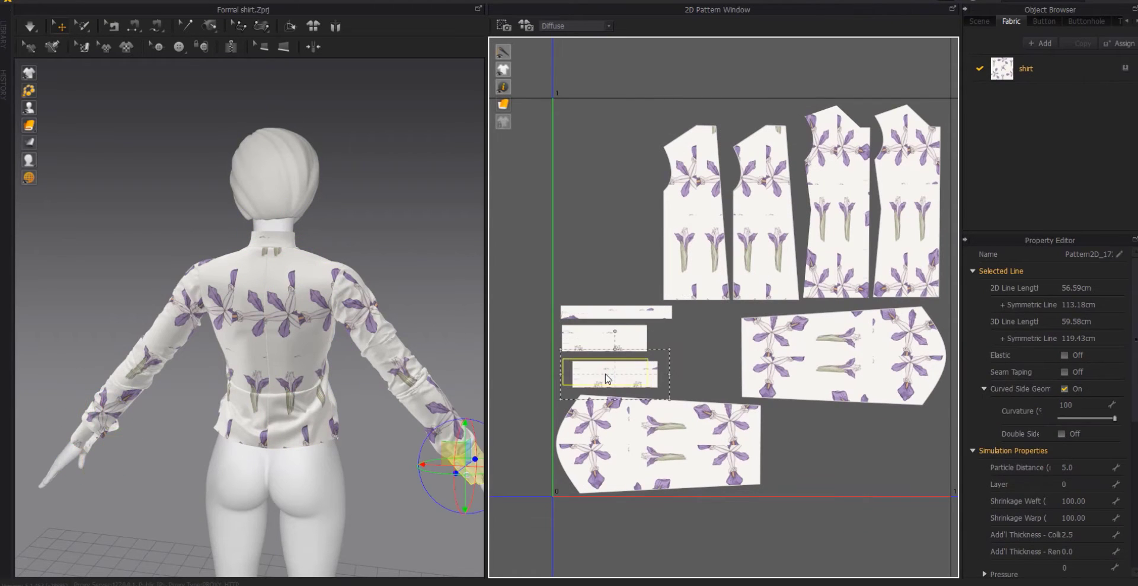
left_click(534, 235)
- Move the button and buttonhole sets into the tile's upper-left corner, stacked above the collar and cuff strips
scroll(534, 231, "down", 5)
scroll(738, 187, "up", 4)
scroll(918, 253, "down", 5)
scroll(713, 269, "up", 1)
left_click_drag(708, 268, 756, 230)
scroll(776, 226, "up", 4)
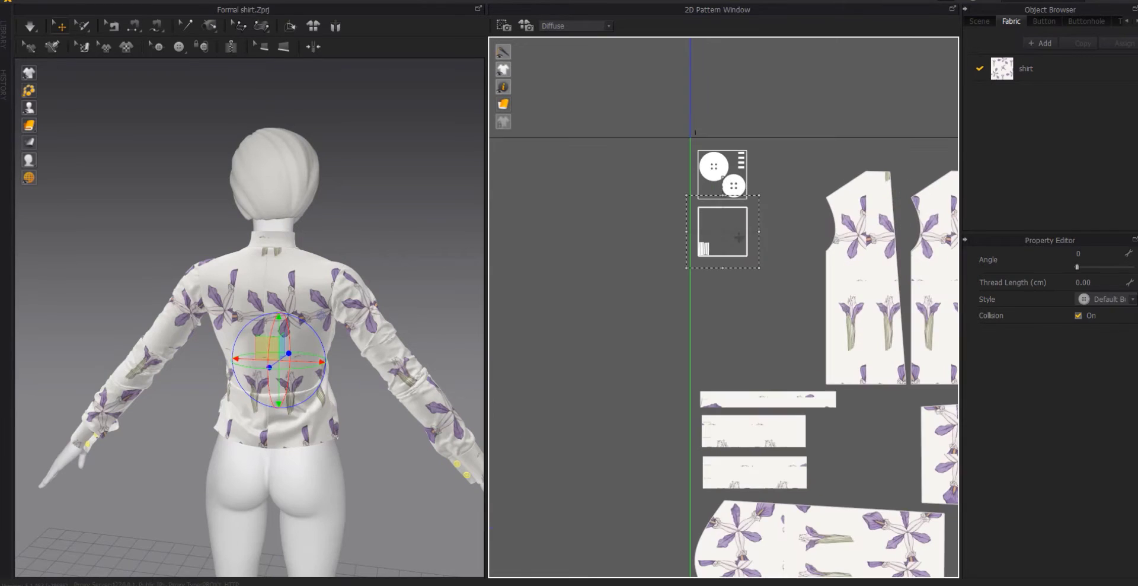
- Enlarge the buttonhole set and adjust the arrangement of the button and buttonhole UVs within the tile's upper-left corner
left_click_drag(772, 285, 777, 291)
scroll(714, 268, "up", 5)
scroll(676, 258, "down", 5)
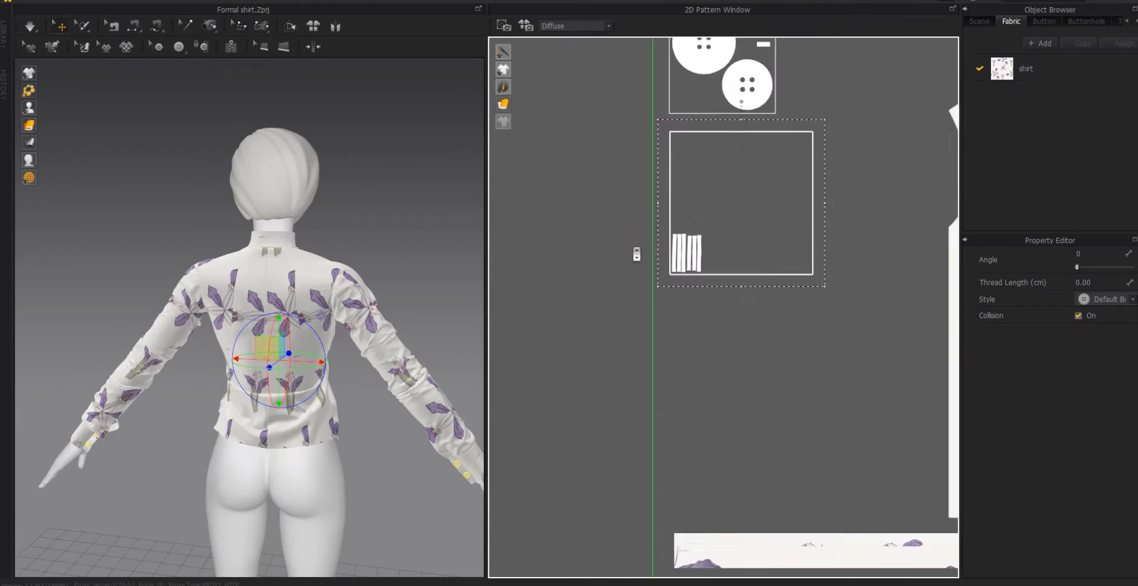
left_click(695, 161)
left_click_drag(699, 211, 704, 258)
left_click(695, 143)
left_click_drag(720, 189, 734, 211)
left_click_drag(697, 165, 703, 202)
left_click_drag(741, 145, 653, 327)
left_click_drag(700, 193, 693, 157)
left_click(591, 199)
scroll(590, 200, "down", 5)
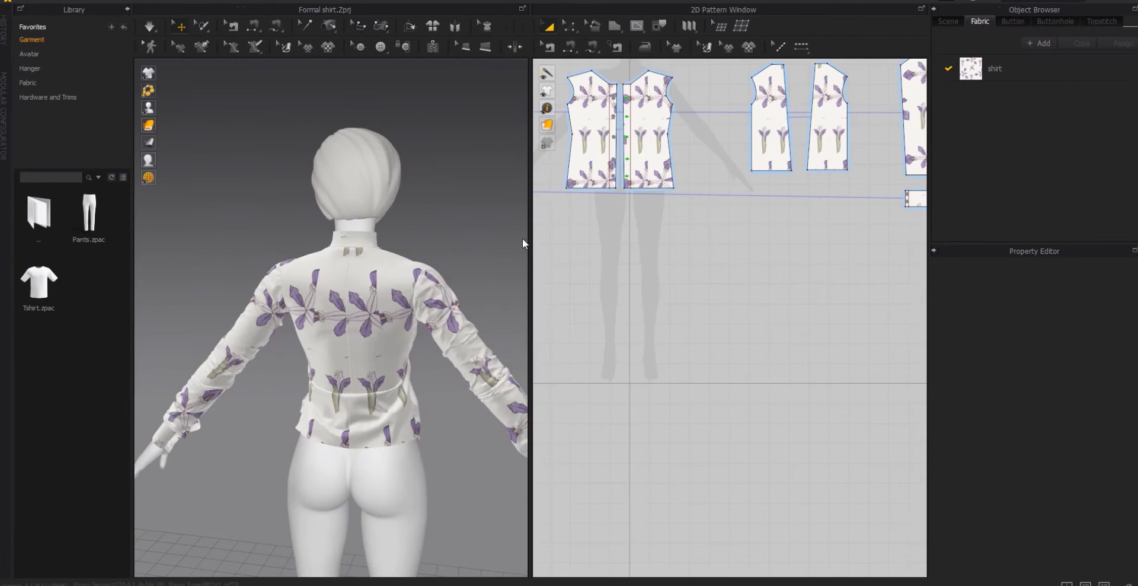
- Select all the shirt's pattern pieces and convert their mesh to quads with Quadrangulate
right_click_drag(329, 323, 398, 333)
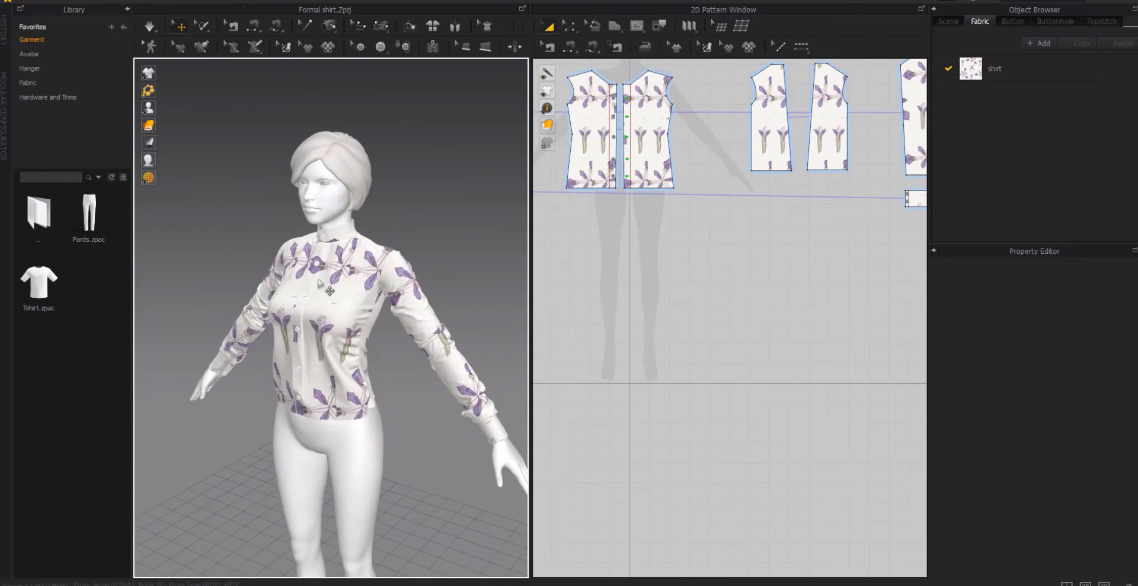
scroll(358, 332, "up", 5)
middle_click_drag(358, 332, 354, 301)
right_click_drag(354, 301, 355, 302)
scroll(607, 272, "up", 2)
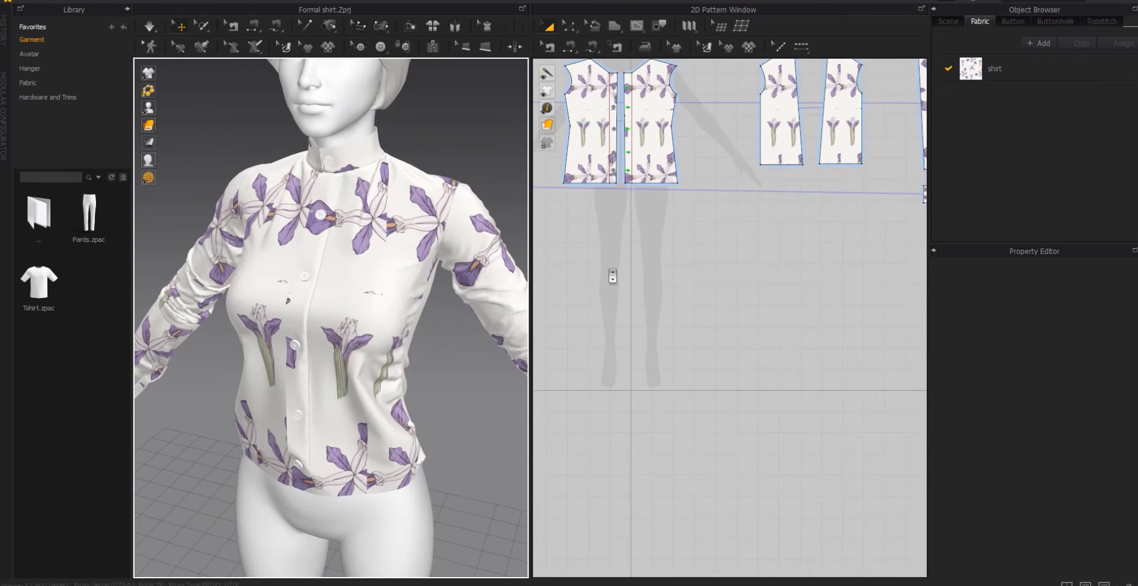
scroll(610, 272, "down", 3)
scroll(647, 270, "down", 3)
left_click(812, 291)
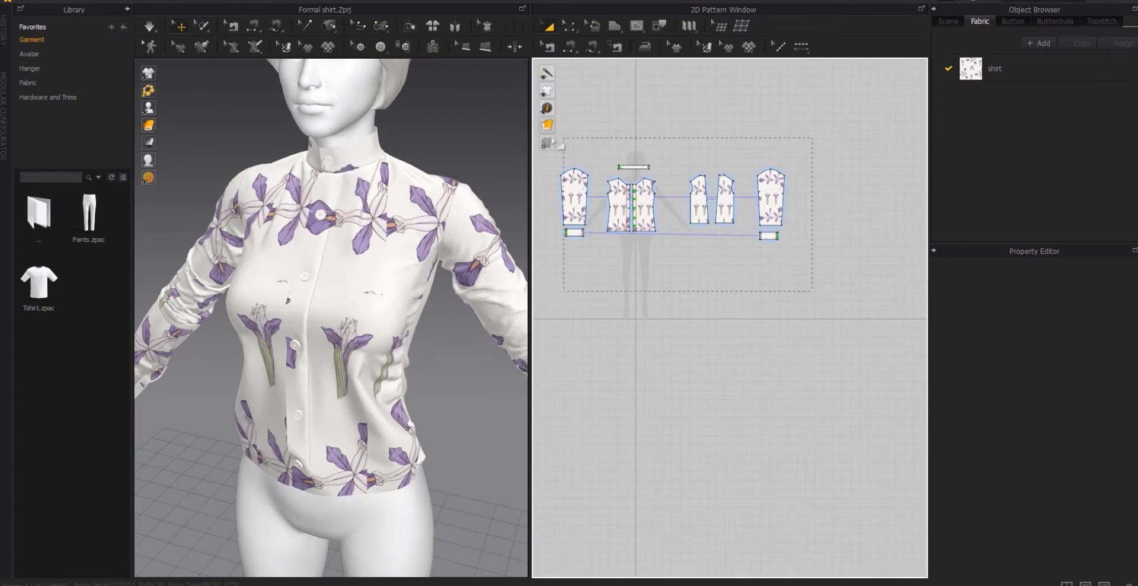
left_click_drag(548, 156, 548, 155)
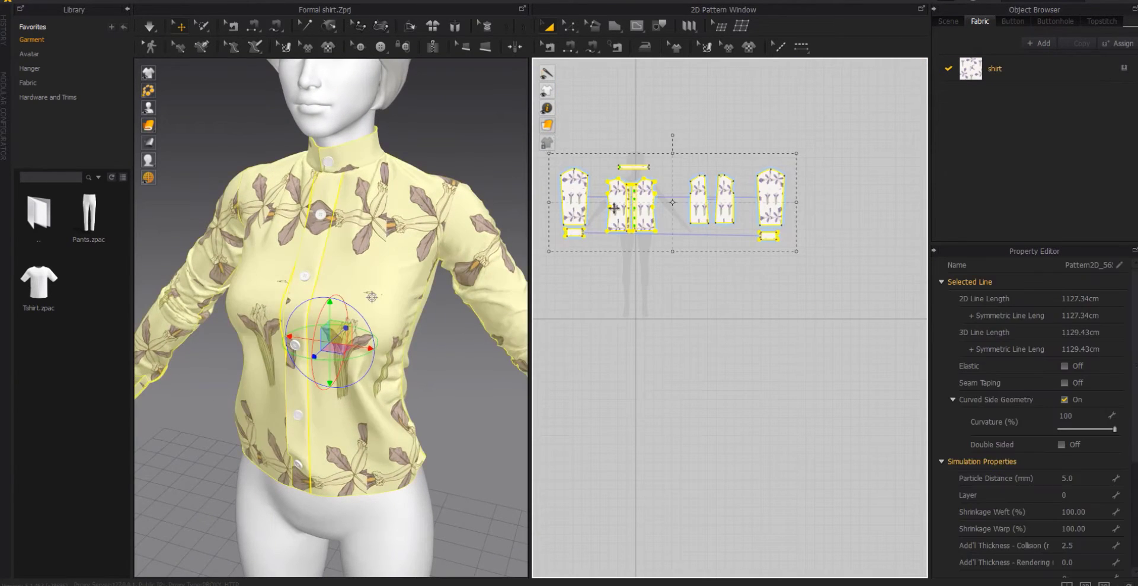
left_click(36, 2)
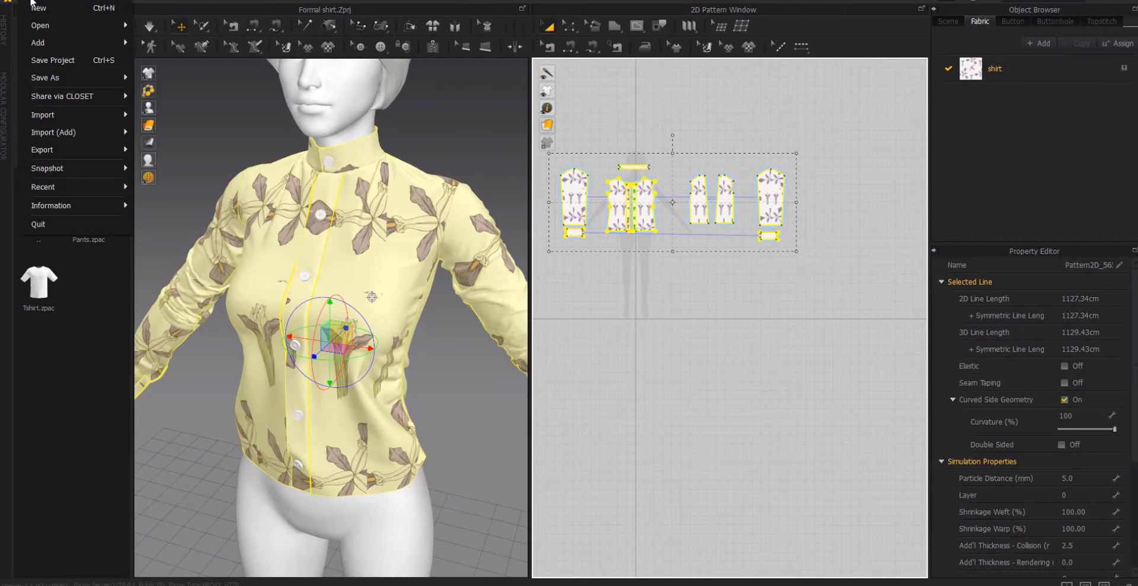
mouse_move(60, 3)
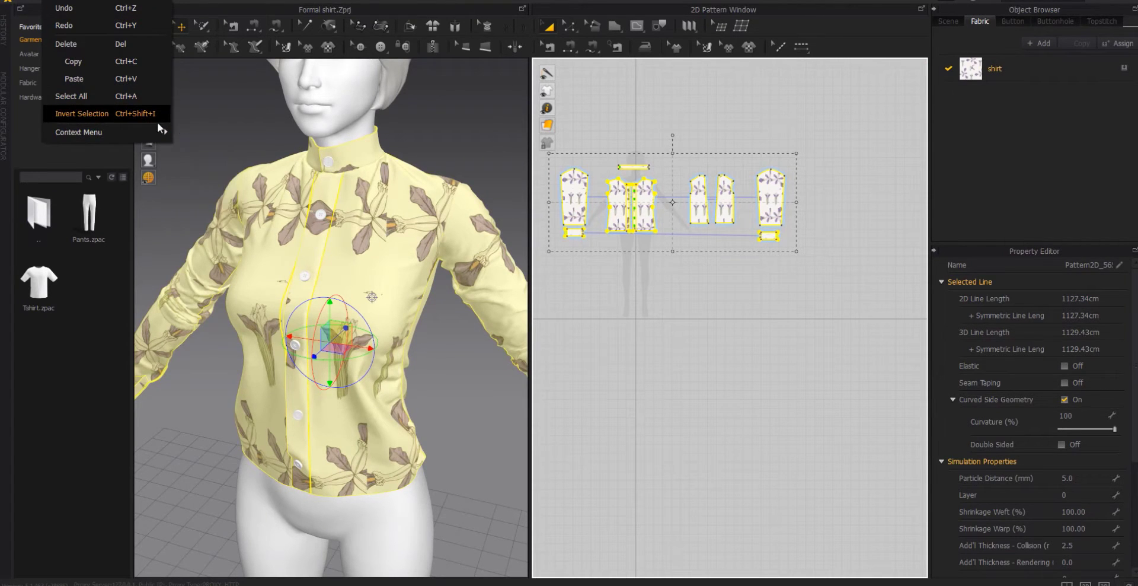
mouse_move(160, 131)
mouse_move(195, 133)
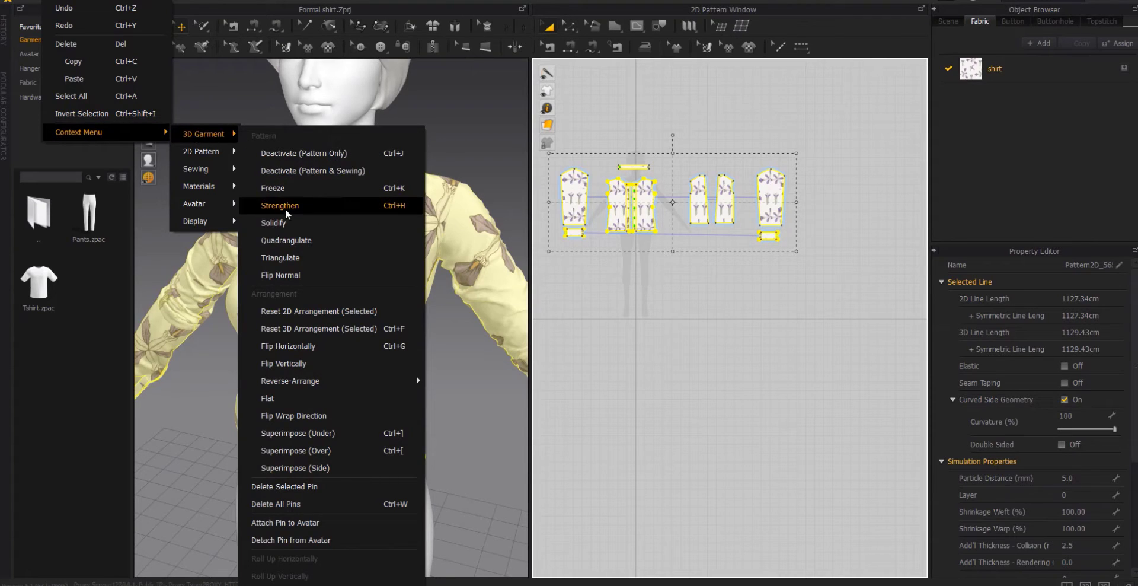
left_click(273, 243)
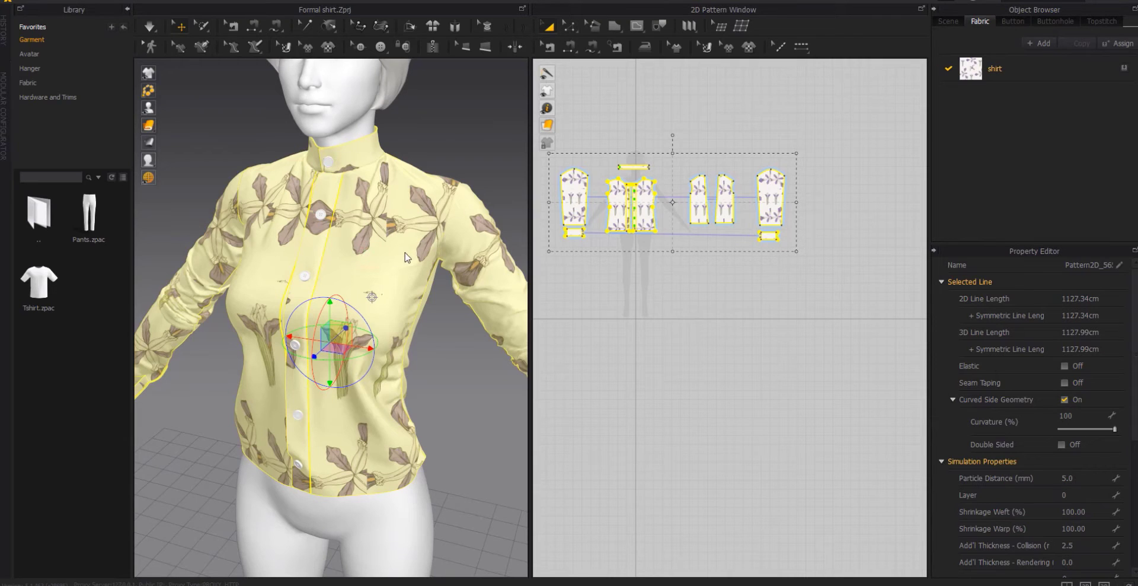
- Display the garment as a mesh and examine its quad topology around the shirt front and sleeves
right_click_drag(404, 335, 407, 339)
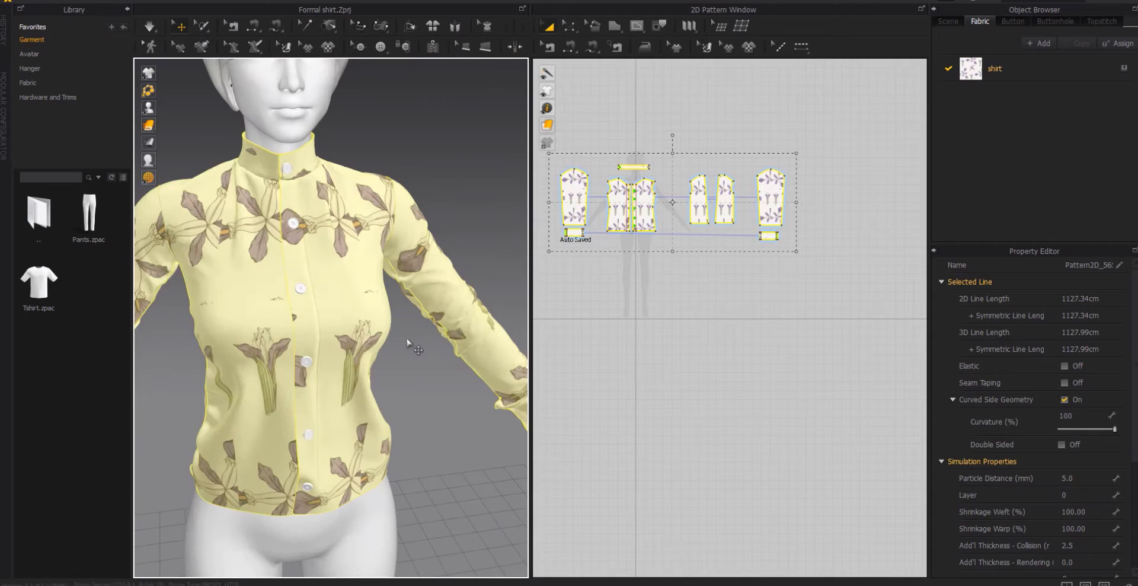
scroll(308, 284, "up", 5)
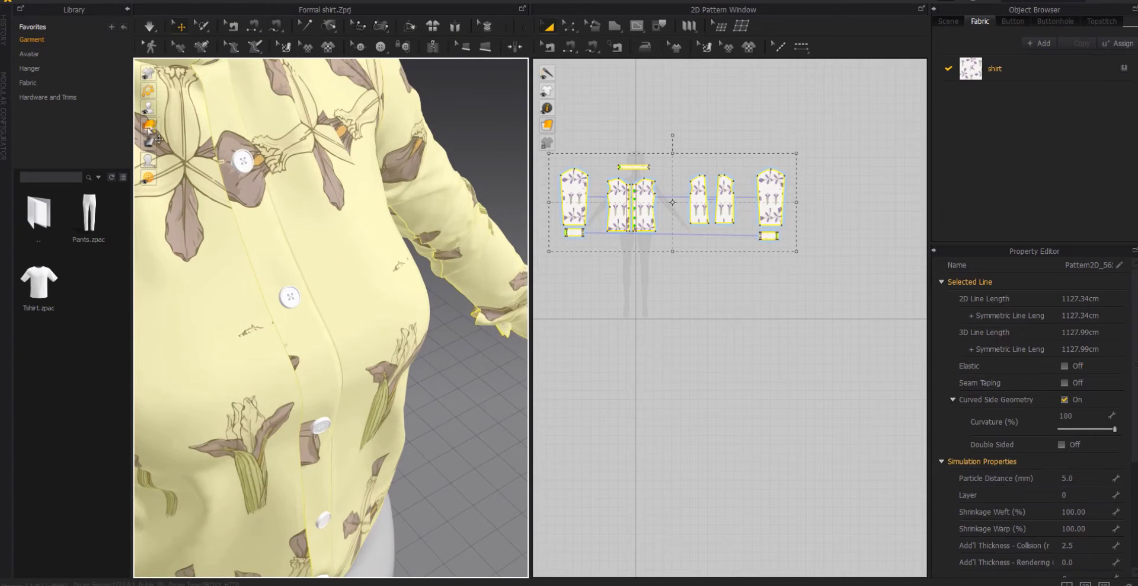
mouse_move(149, 128)
left_click(220, 126)
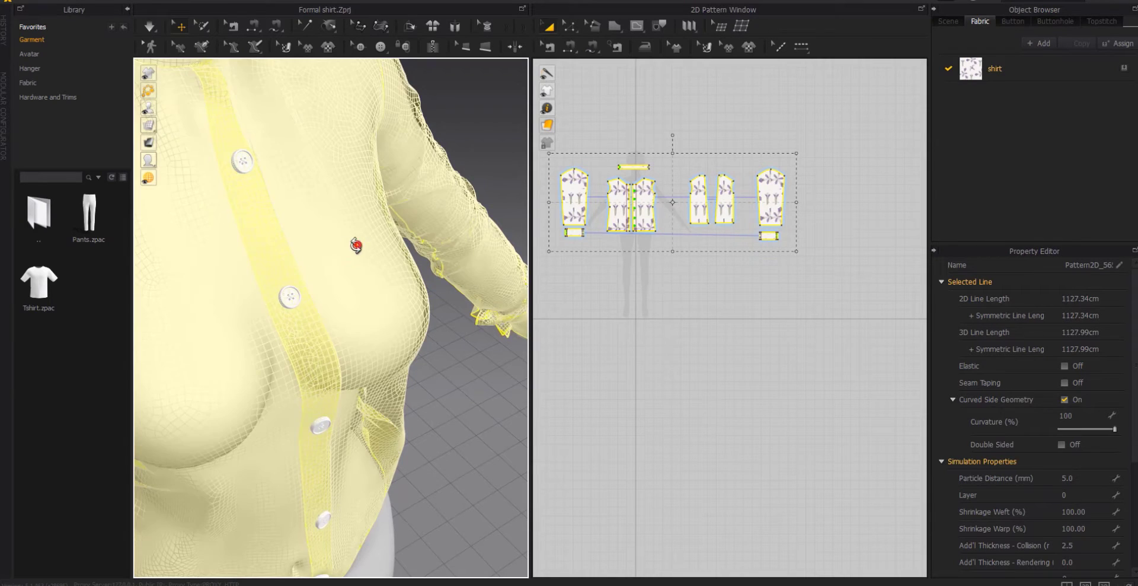
right_click_drag(355, 245, 369, 185)
scroll(295, 244, "down", 4)
right_click_drag(295, 244, 258, 239)
- Restore the garment's textured surface display and clear the pattern selection
mouse_move(149, 130)
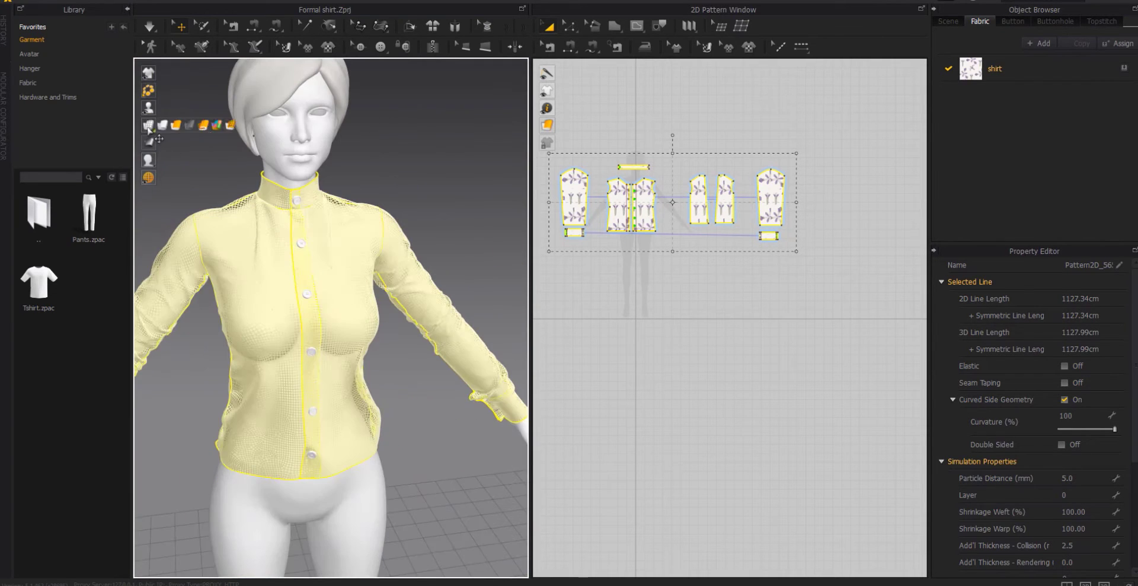
left_click(203, 126)
right_click_drag(332, 261, 305, 266)
scroll(305, 272, "down", 5)
scroll(306, 282, "up", 3)
middle_click_drag(305, 285, 331, 304)
scroll(331, 304, "up", 2)
left_click(457, 256)
- Select all of the shirt's pattern pieces and start an OBJ export of the garment
middle_click_drag(715, 262, 749, 316)
left_click_drag(861, 166, 598, 359)
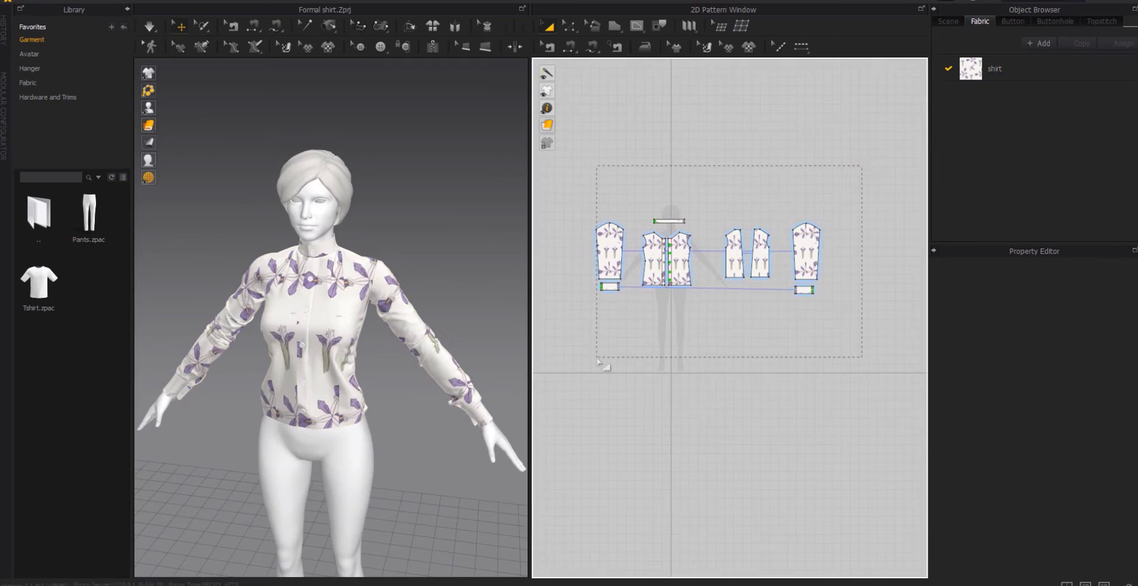
left_click(29, 1)
mouse_move(64, 150)
left_click(166, 152)
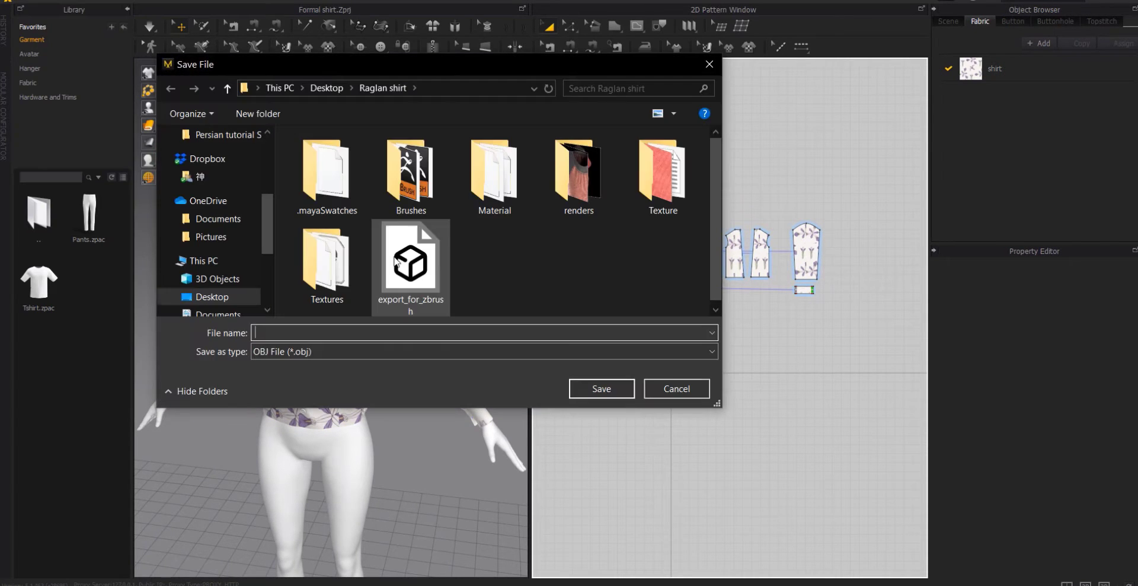
- Save the OBJ file as export_for_zbrush in the Formal shirt folder on the Desktop
left_click(326, 88)
scroll(507, 264, "down", 5)
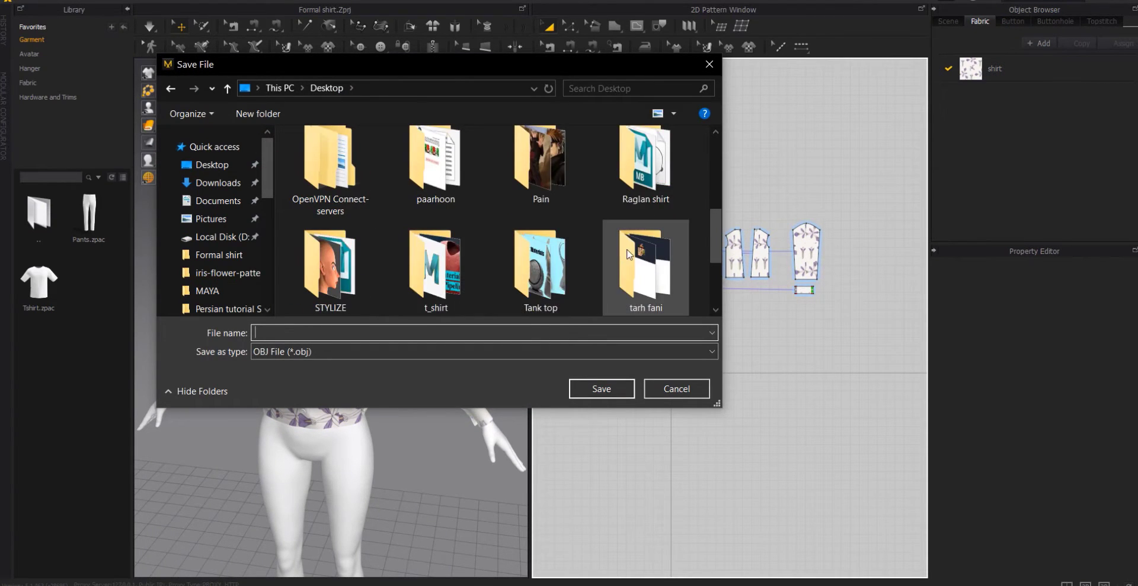
scroll(539, 241, "down", 2)
scroll(540, 241, "up", 8)
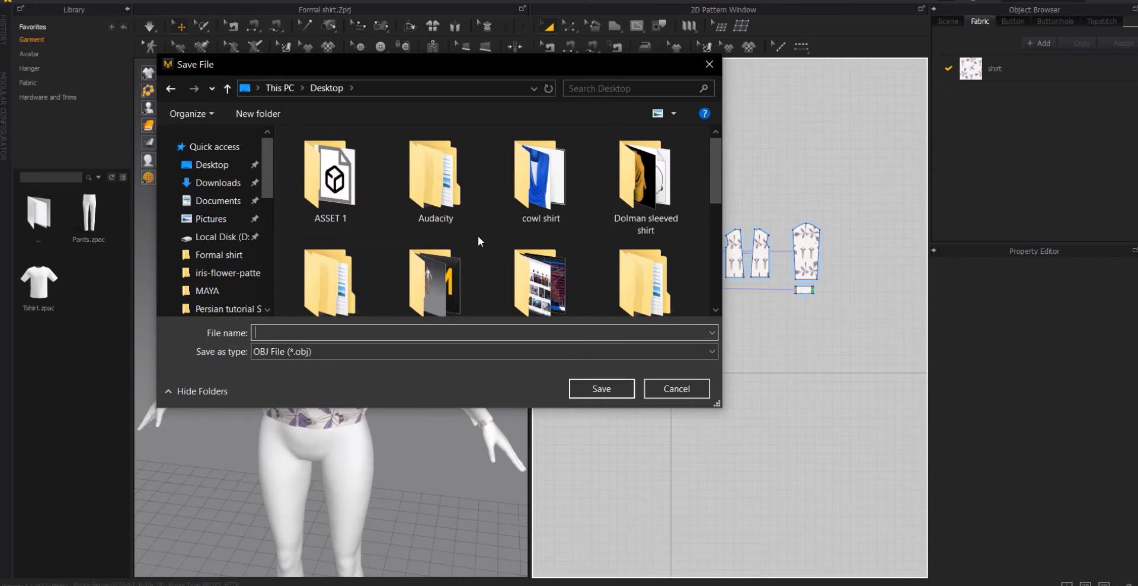
double_click(476, 246)
left_click(329, 333)
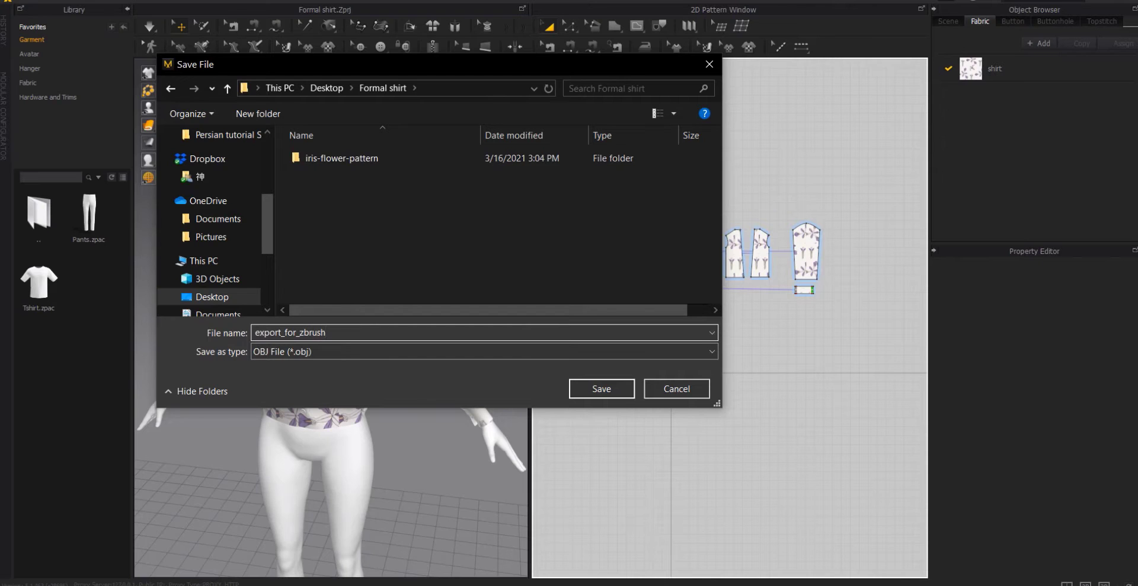
left_click(602, 388)
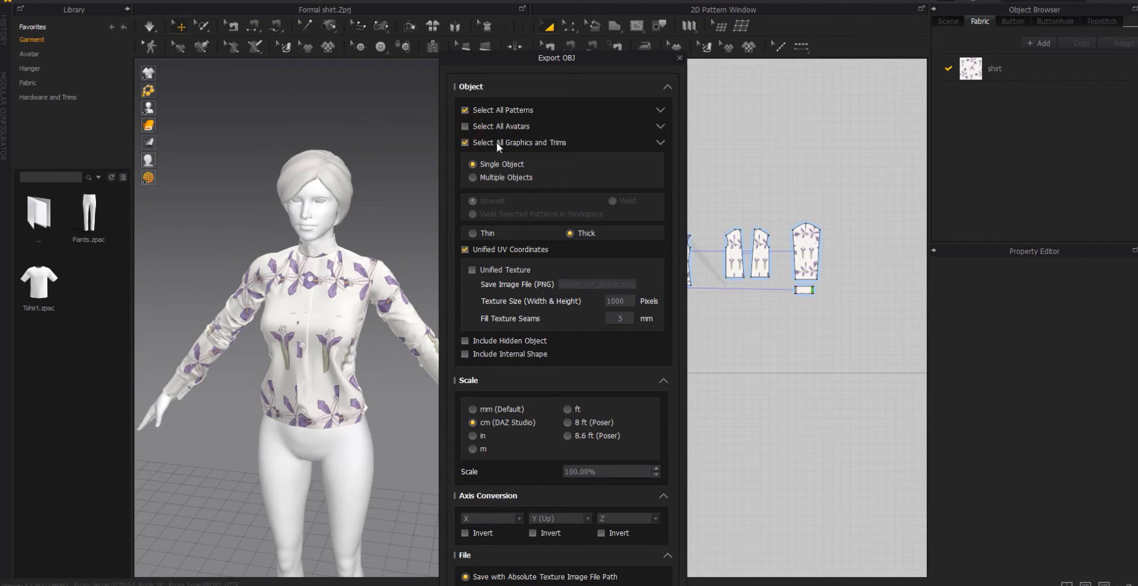
- Export the patterns with buttons and buttonholes as a thin, welded single object with unified UV coordinates
left_click(661, 143)
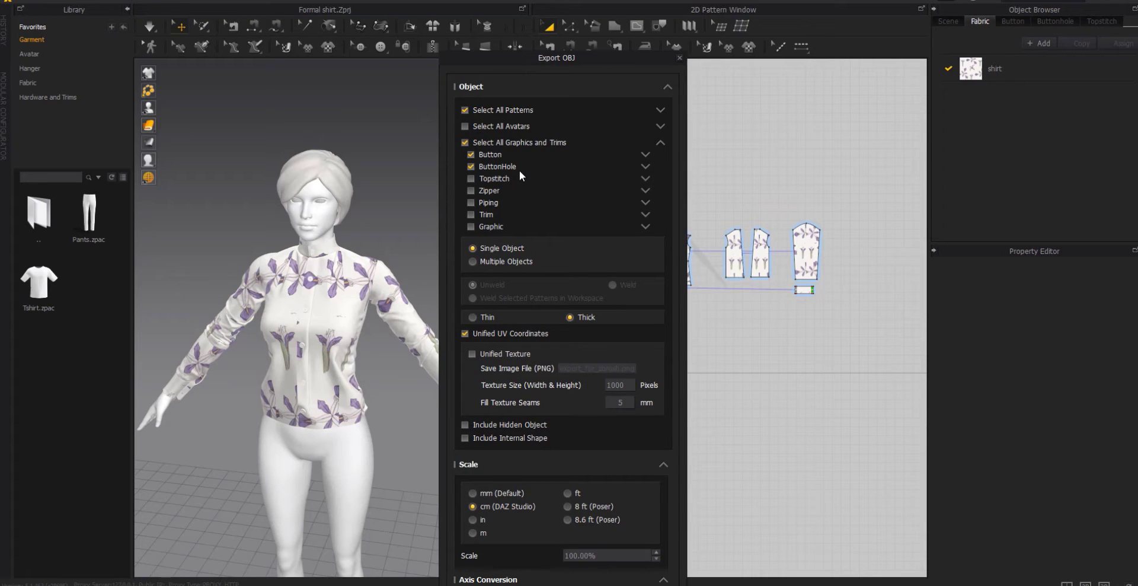
left_click(660, 142)
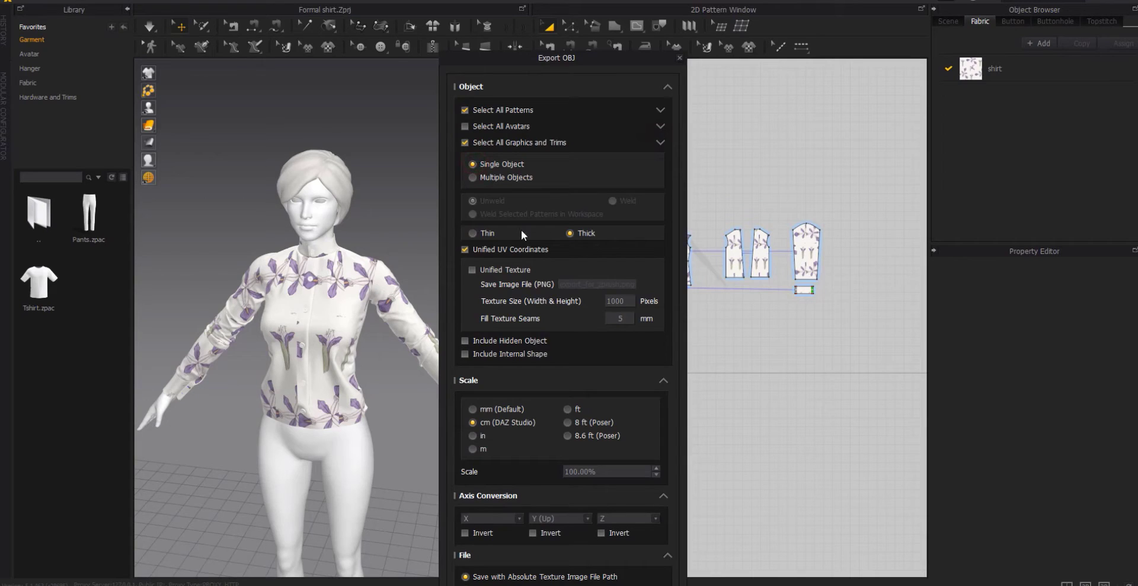
left_click(473, 233)
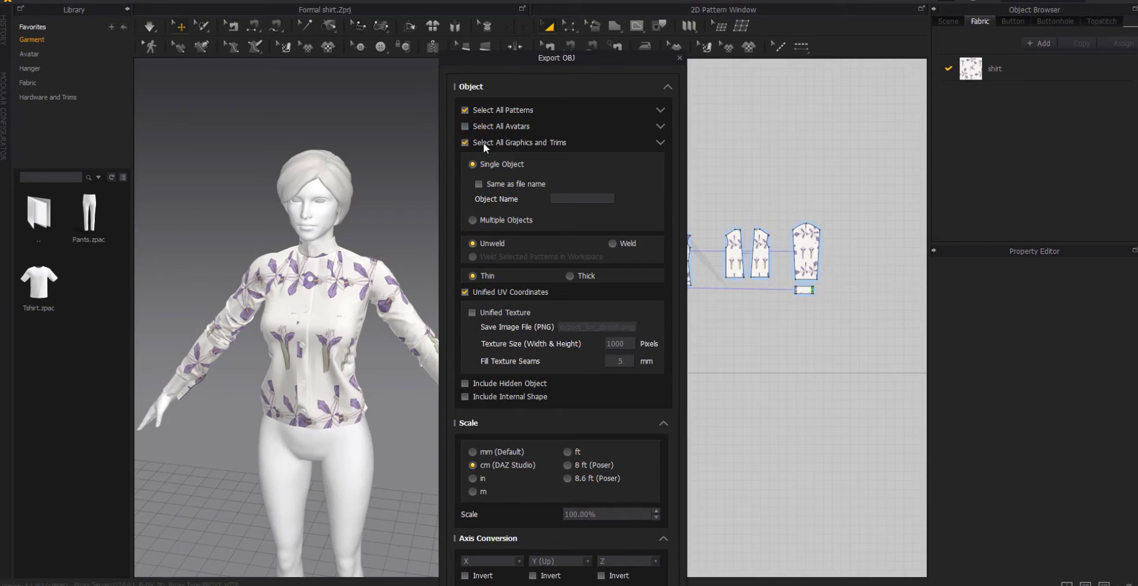
left_click(659, 142)
left_click(660, 142)
left_click(614, 243)
left_click(667, 87)
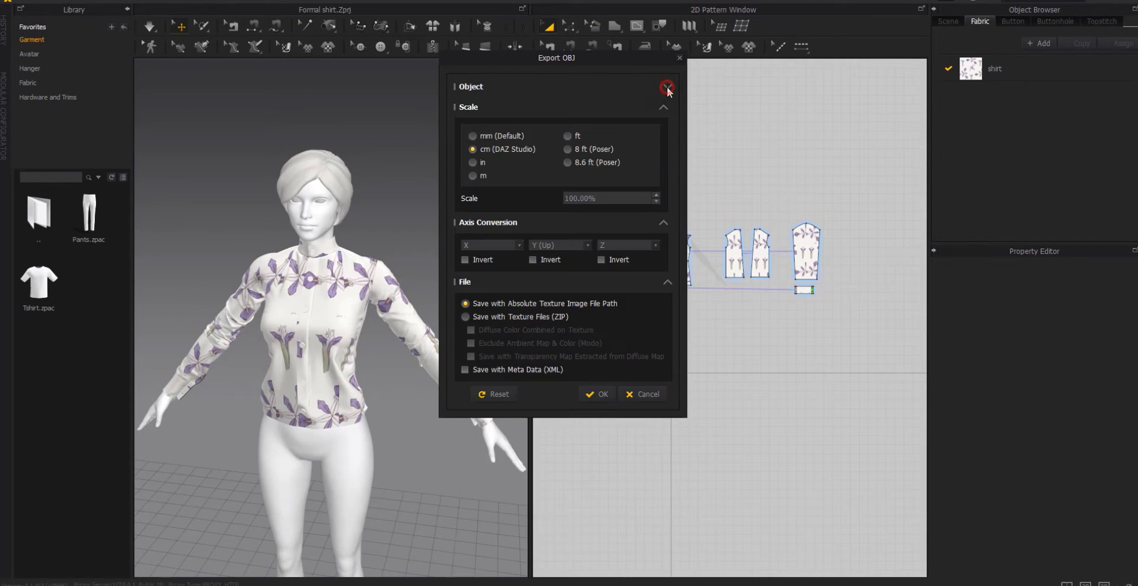
left_click(595, 394)
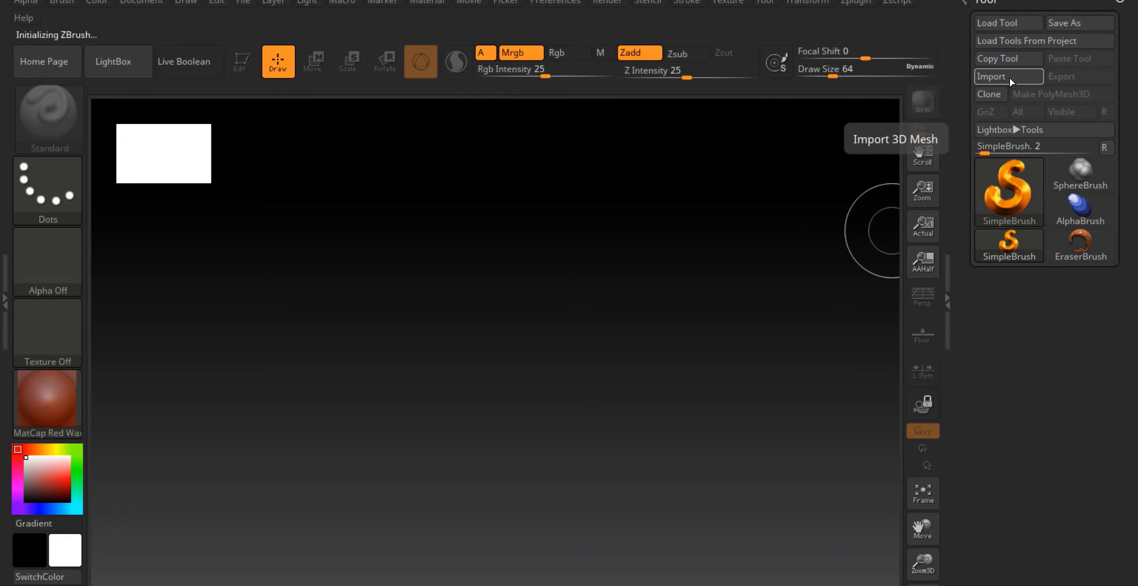
- Switch to ZBrush, import the export_for_zbrush OBJ and place the shirt on the canvas in Edit mode
left_click(1011, 77)
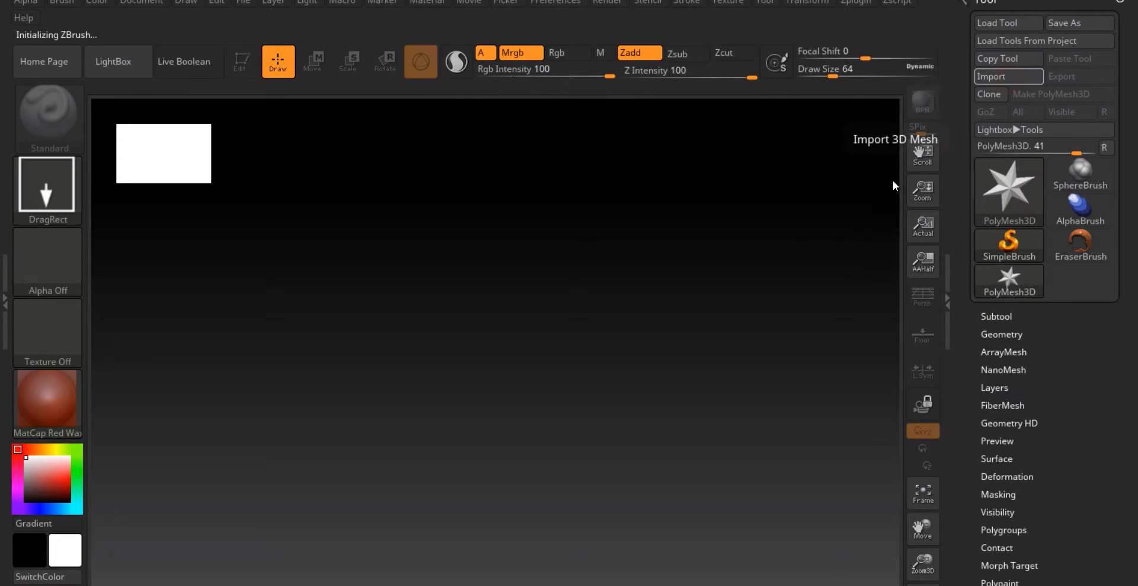
left_click(338, 101)
double_click(338, 101)
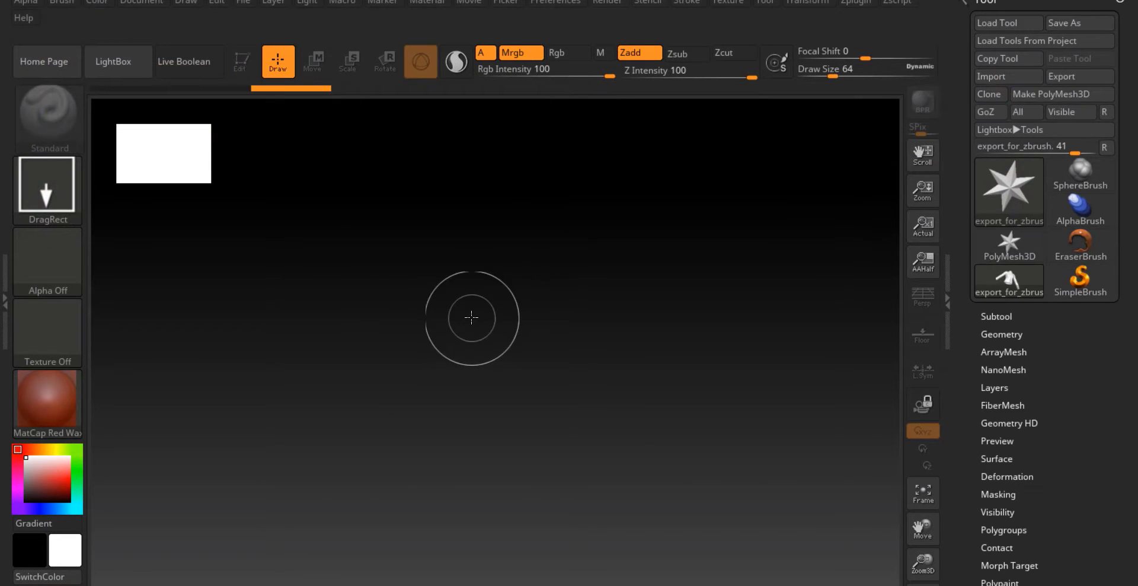
left_click_drag(472, 318, 499, 572)
key("t")
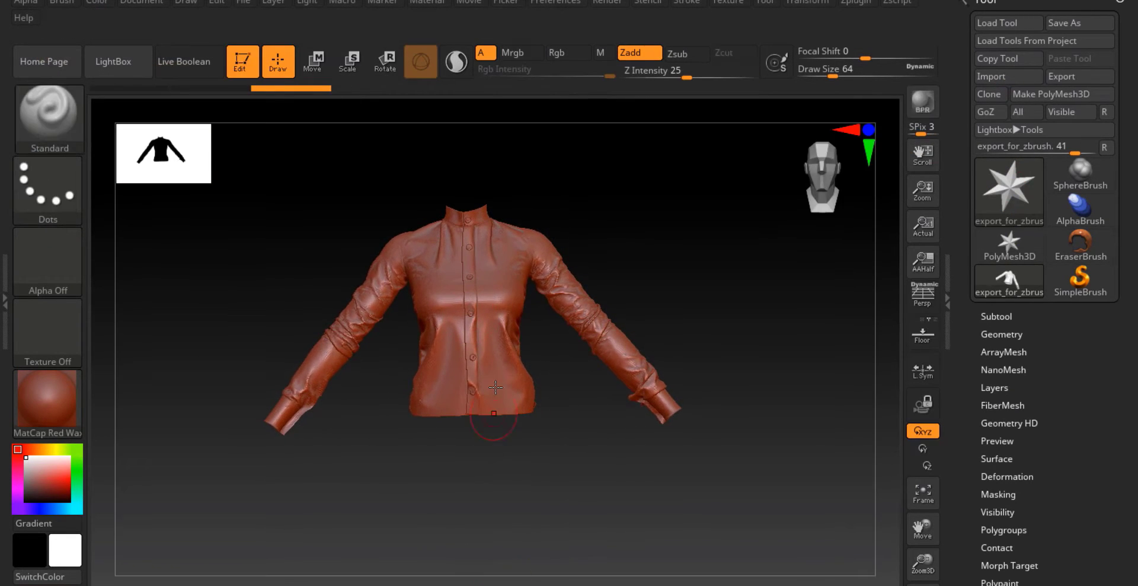
- Turn on double-sided display for the shirt mesh in its display properties
right_click_drag(488, 339, 561, 355)
right_click_drag(560, 356, 524, 569, "ctrl")
right_click_drag(564, 378, 414, 341)
right_click_drag(415, 341, 431, 344, "shift")
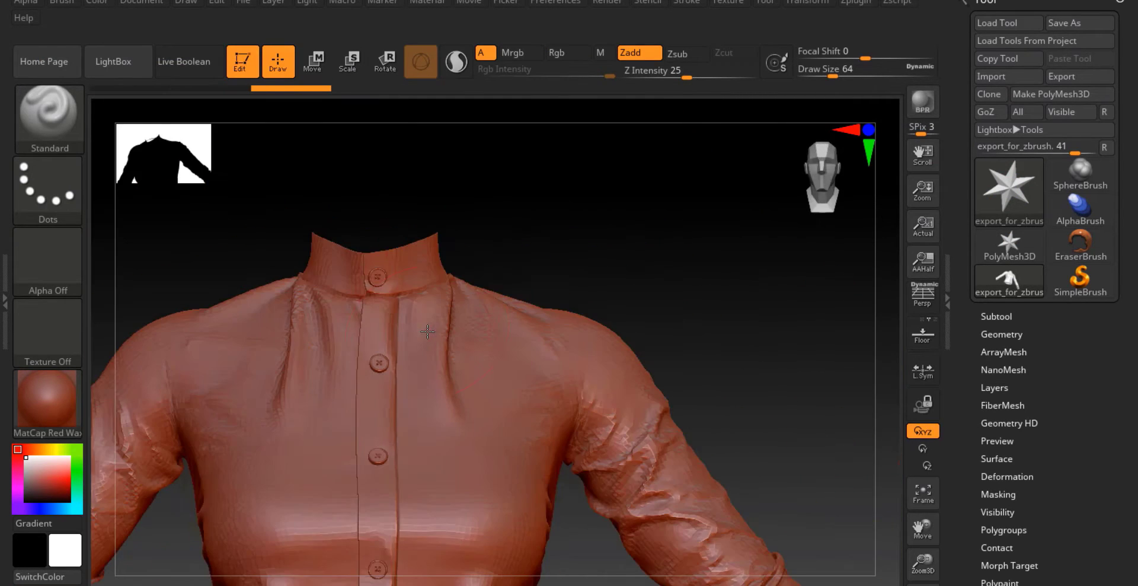
right_click_drag(333, 308, 483, 391, "alt")
right_click_drag(484, 391, 520, 397)
scroll(965, 451, "down", 5)
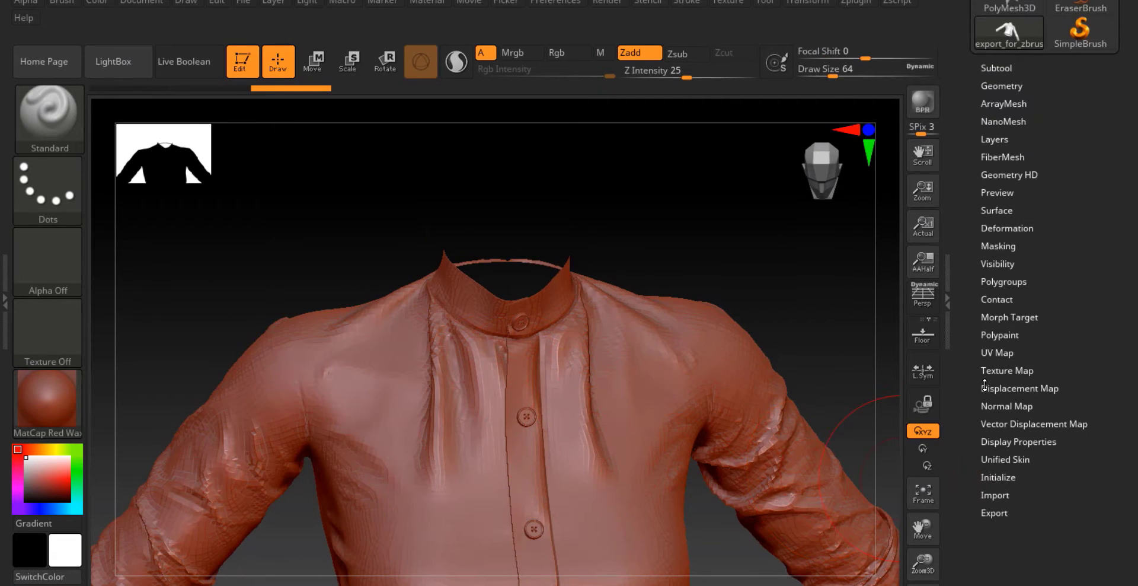
left_click(996, 443)
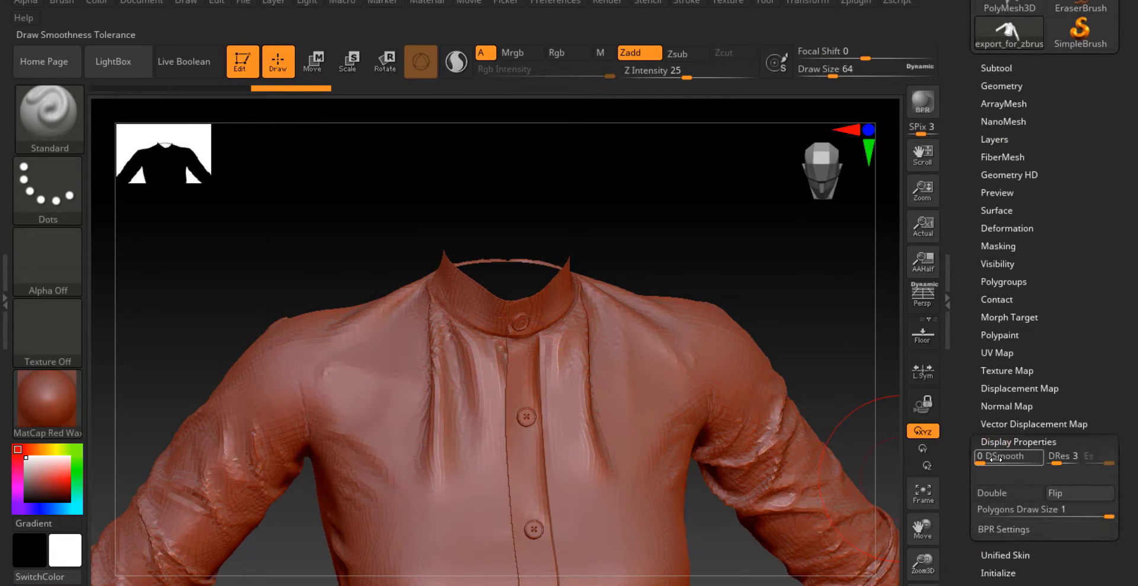
left_click(1003, 492)
- Divide the shirt's geometry once with smoothing, up to subdivision level 2
right_click_drag(524, 164, 517, 153, "alt")
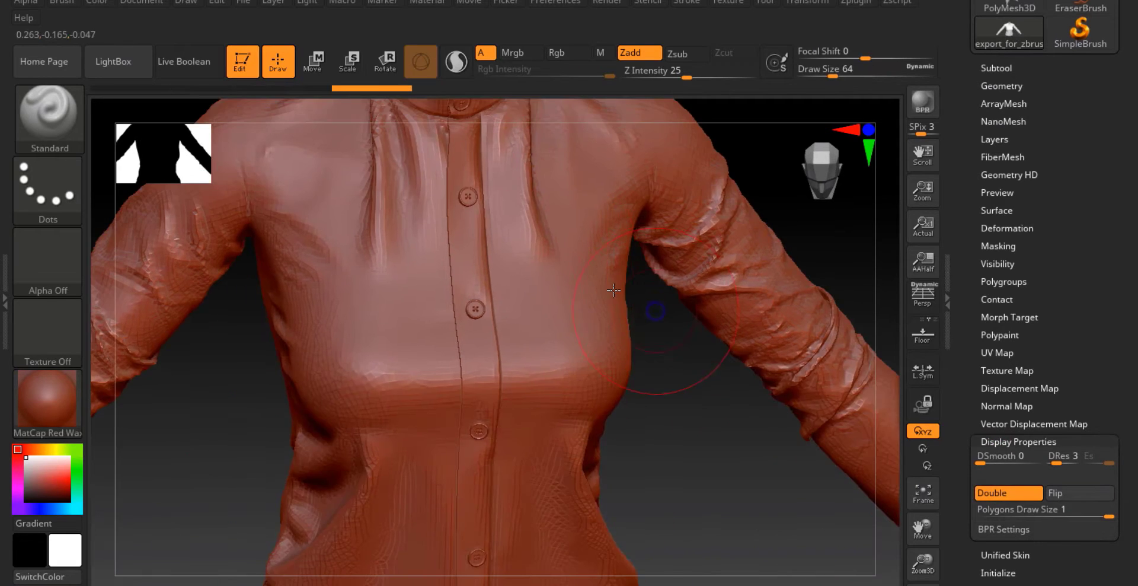
right_click_drag(653, 307, 603, 454)
right_click_drag(534, 394, 640, 468)
left_click_drag(971, 265, 972, 435)
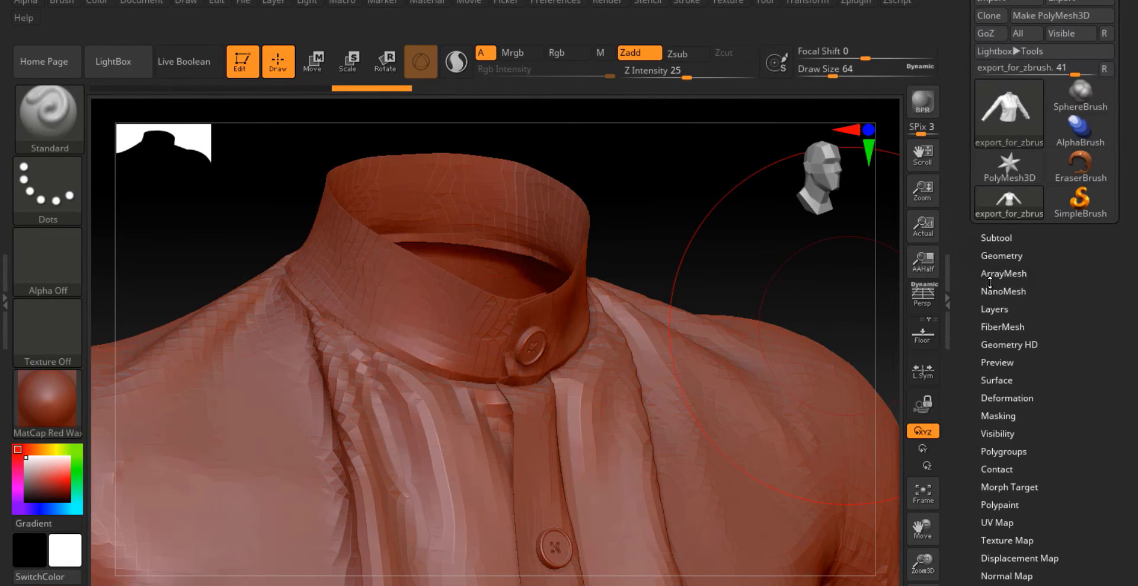
left_click(1002, 255)
left_click(1022, 389)
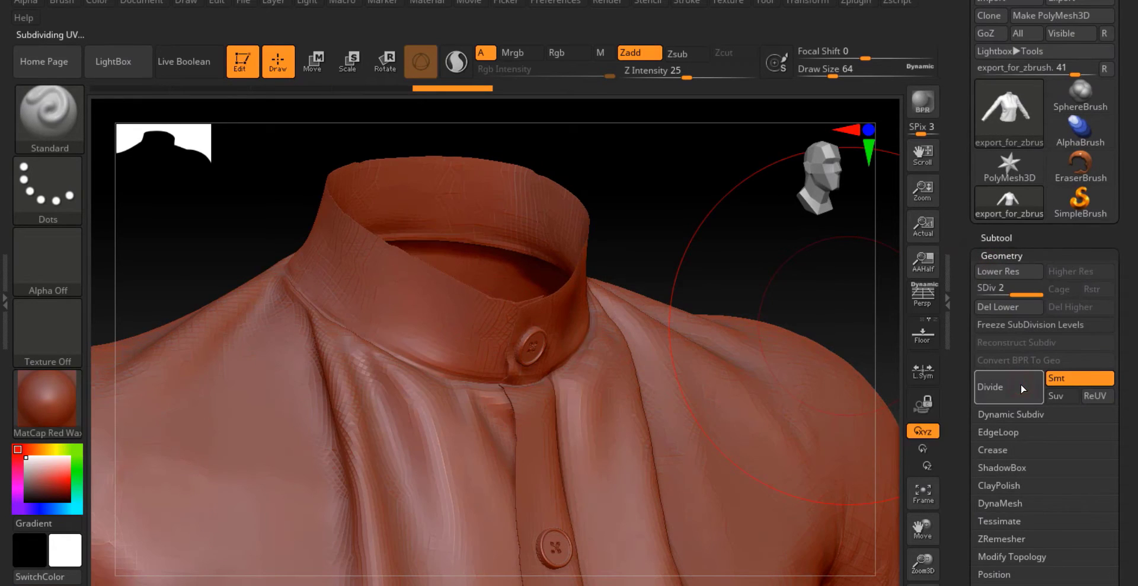
- Divide the shirt again to subdivision level 3 and check the smoothness of the front and sleeve
right_click_drag(580, 349, 592, 326)
right_click_drag(676, 356, 611, 343)
right_click_drag(676, 280, 671, 391, "ctrl")
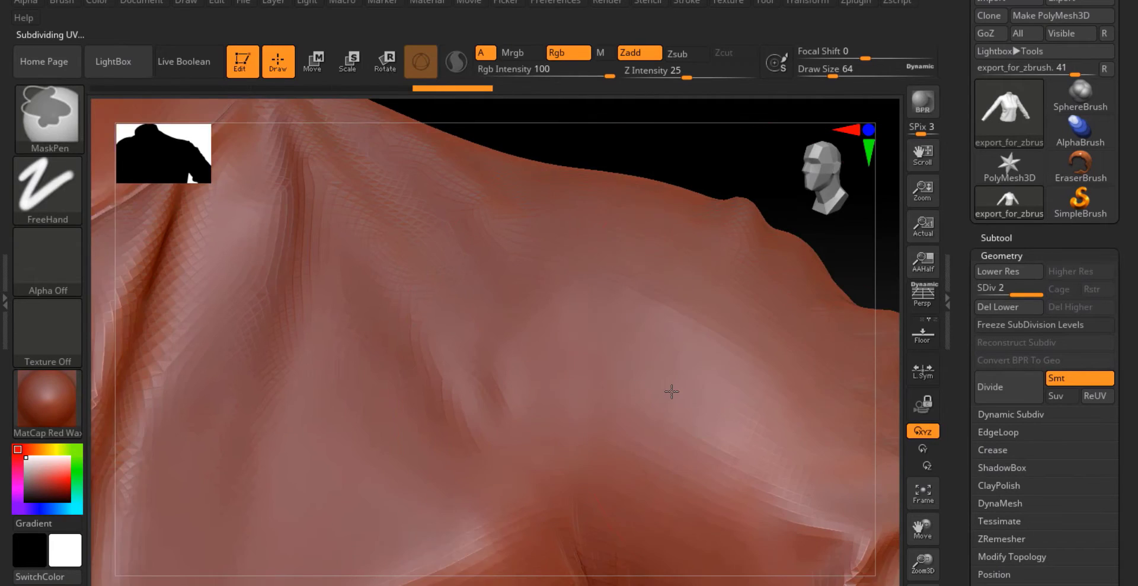
left_click(1014, 386)
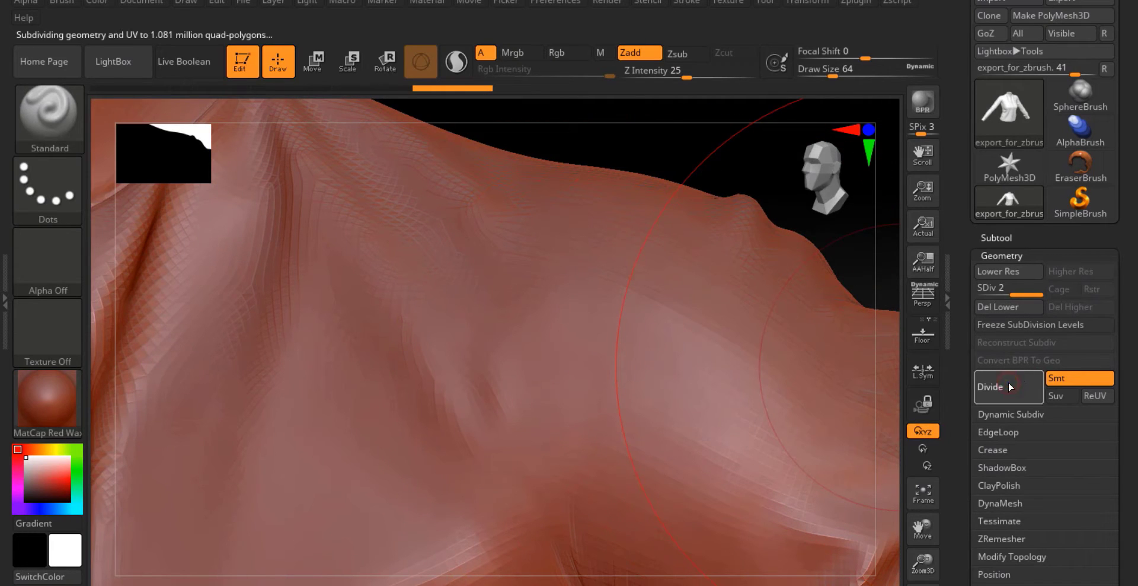
right_click_drag(465, 332, 517, 198, "ctrl")
right_click_drag(483, 357, 492, 296)
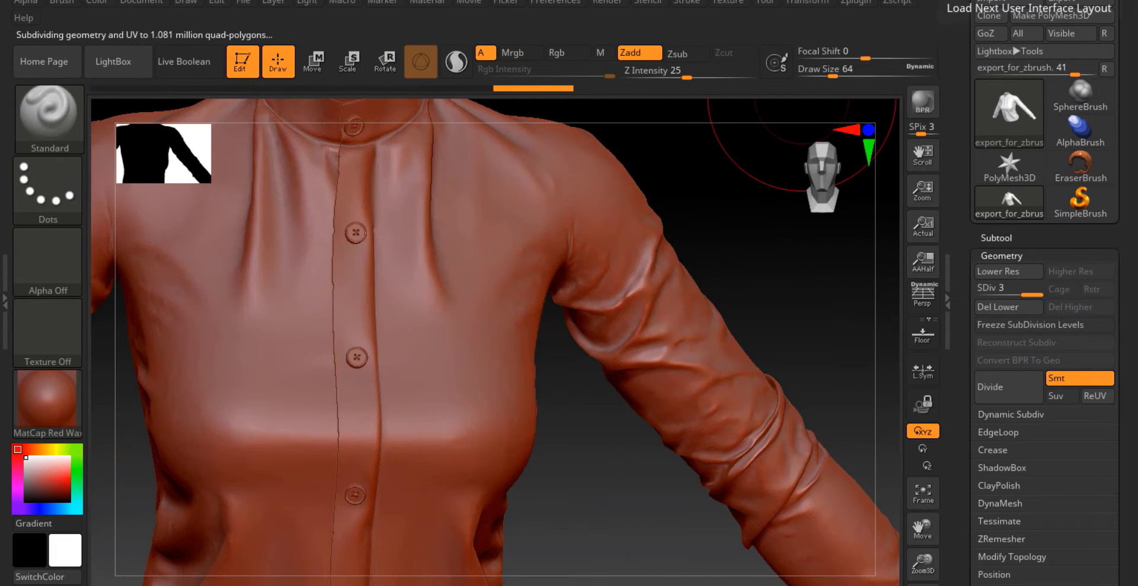
- Change the interface to the compact_UI layout and look over the shirt from several angles
left_click(1045, 1)
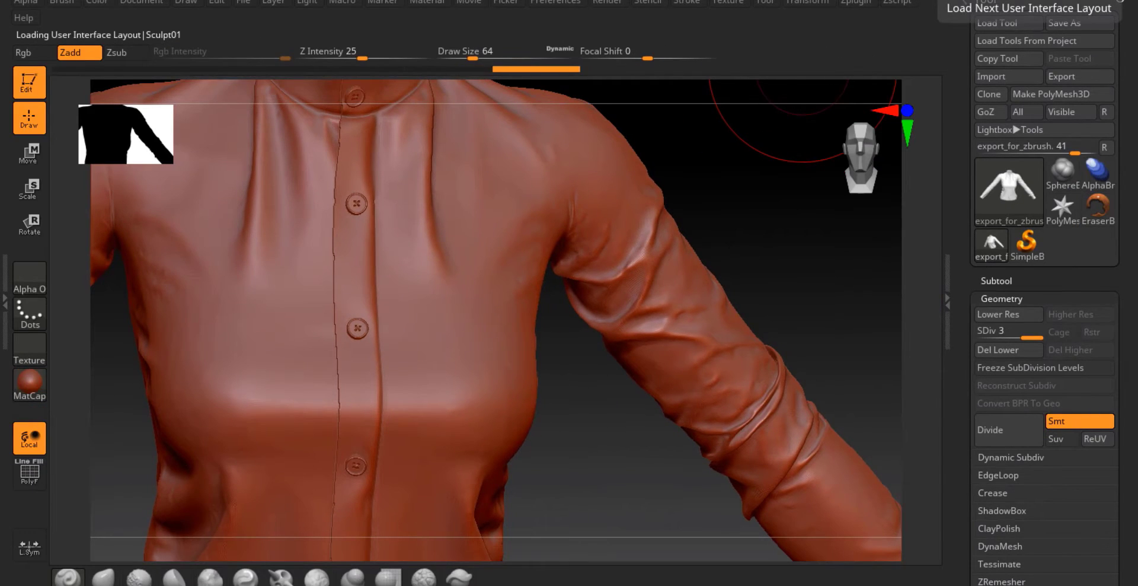
left_click(1030, 1)
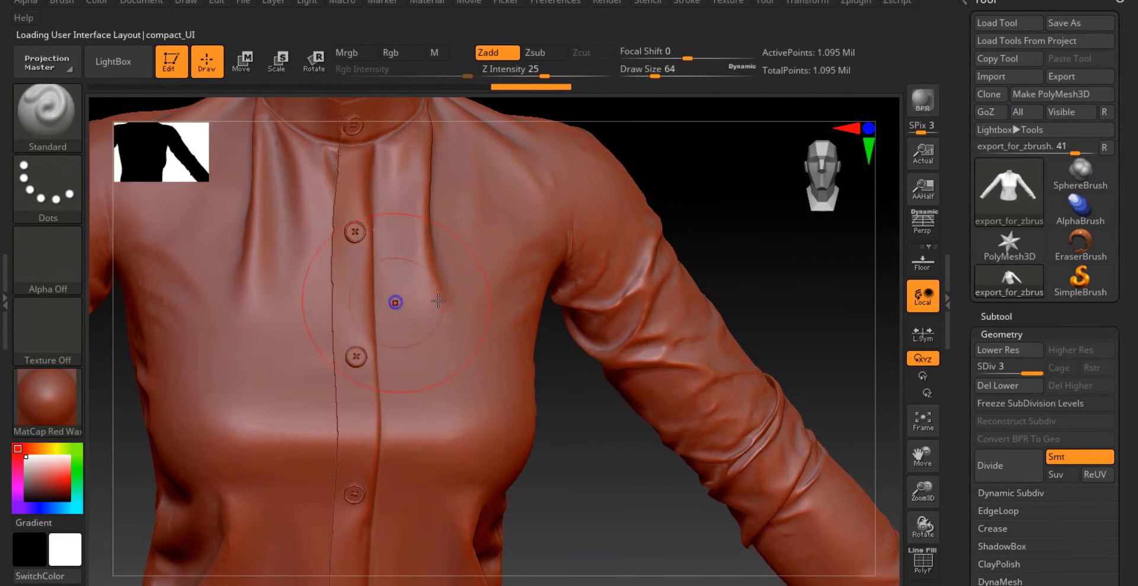
right_click_drag(291, 273, 640, 356, "alt")
right_click_drag(379, 403, 510, 296, "alt")
right_click_drag(510, 296, 475, 542, "ctrl")
right_click_drag(474, 542, 658, 548)
right_click_drag(524, 572, 451, 372, "ctrl")
key("alt+Tab")
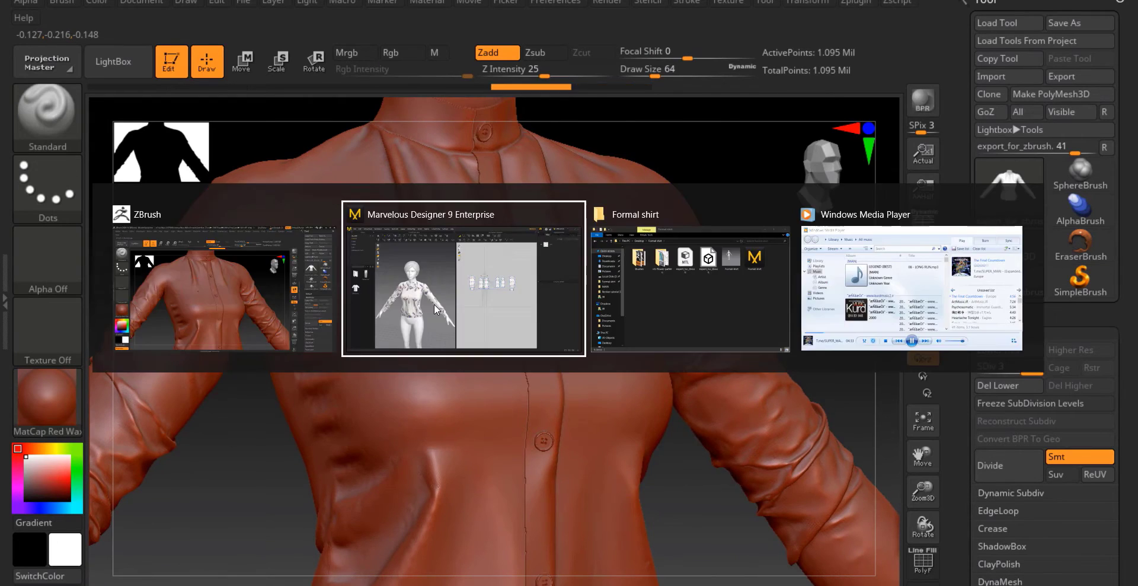
double_click(391, 177)
left_click(1003, 497)
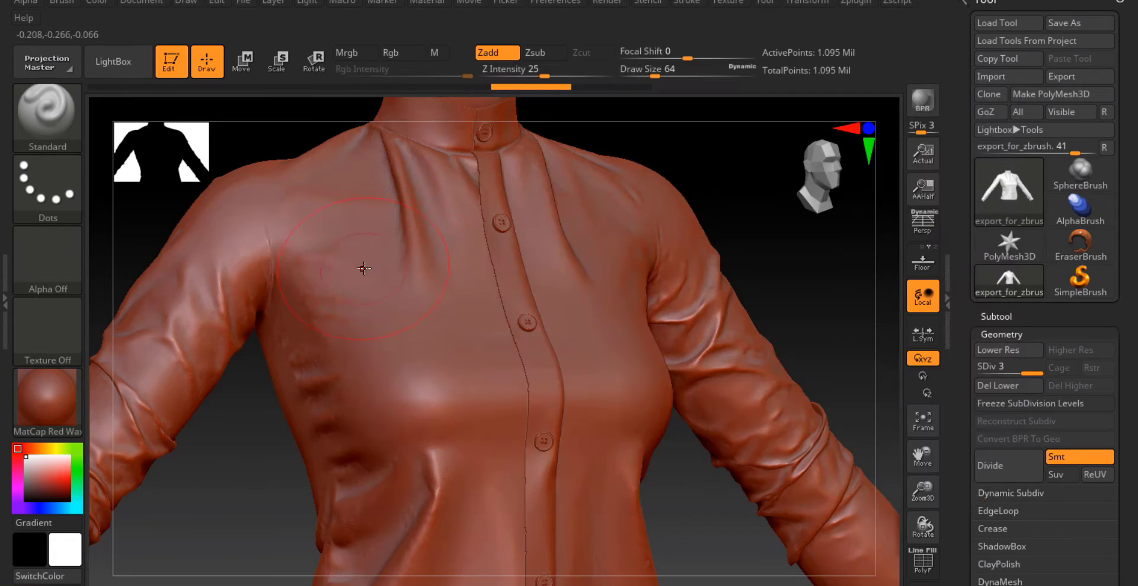
- Show the polygon wireframe and check the shirt mesh at subdivision level 1, then return to level 3
right_click_drag(330, 245, 539, 292)
key("shift+f")
left_click_drag(1031, 367, 949, 372)
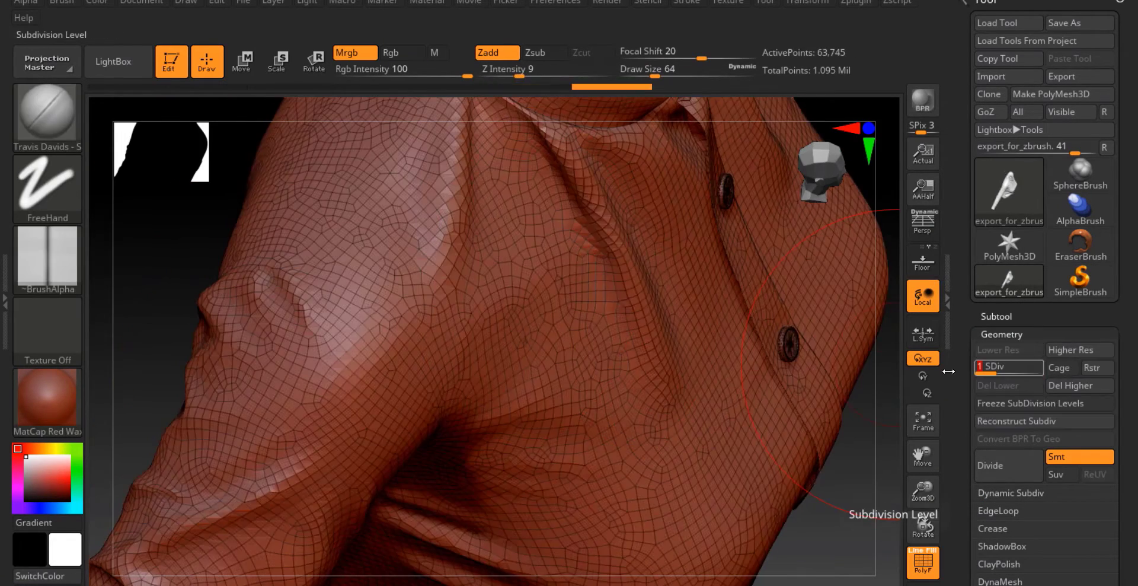
left_click(1041, 371)
- Reduce the Travis Davids brush to draw size 27 and sculpt a seam along the back of the right armhole
mouse_move(504, 323)
right_mouse_down()
mouse_move(420, 305)
mouse_move(499, 281)
mouse_move(534, 285)
right_mouse_up()
right_click_drag(475, 308, 418, 427, "ctrl")
right_click_drag(409, 516, 395, 476, "alt")
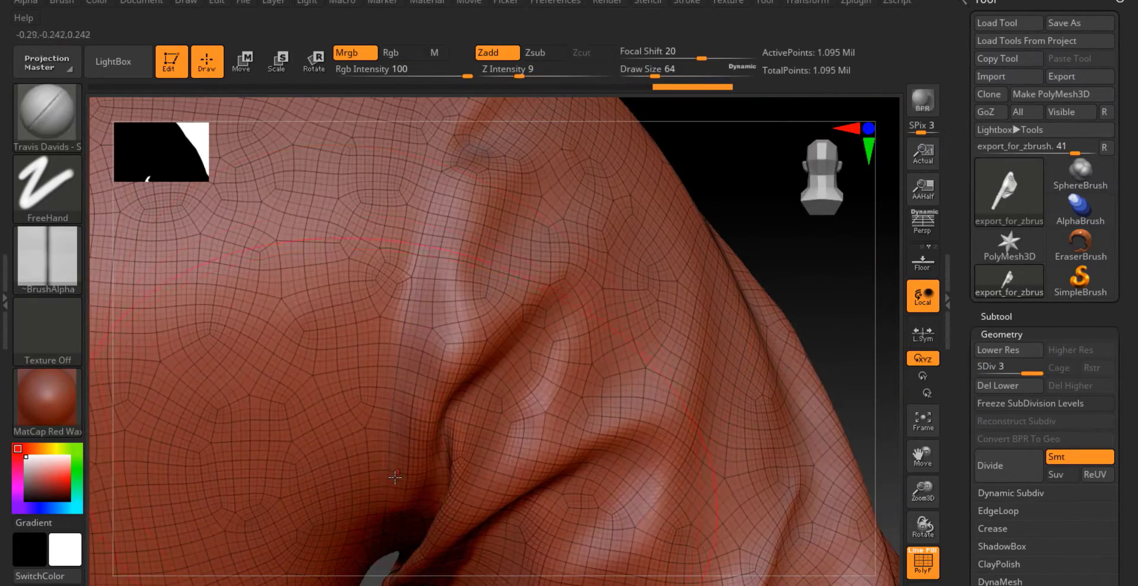
mouse_move(379, 454)
left_mouse_down()
mouse_move(399, 358)
mouse_move(385, 344)
left_mouse_up()
key("ctrl+z")
key("space")
left_click_drag(386, 497, 388, 394)
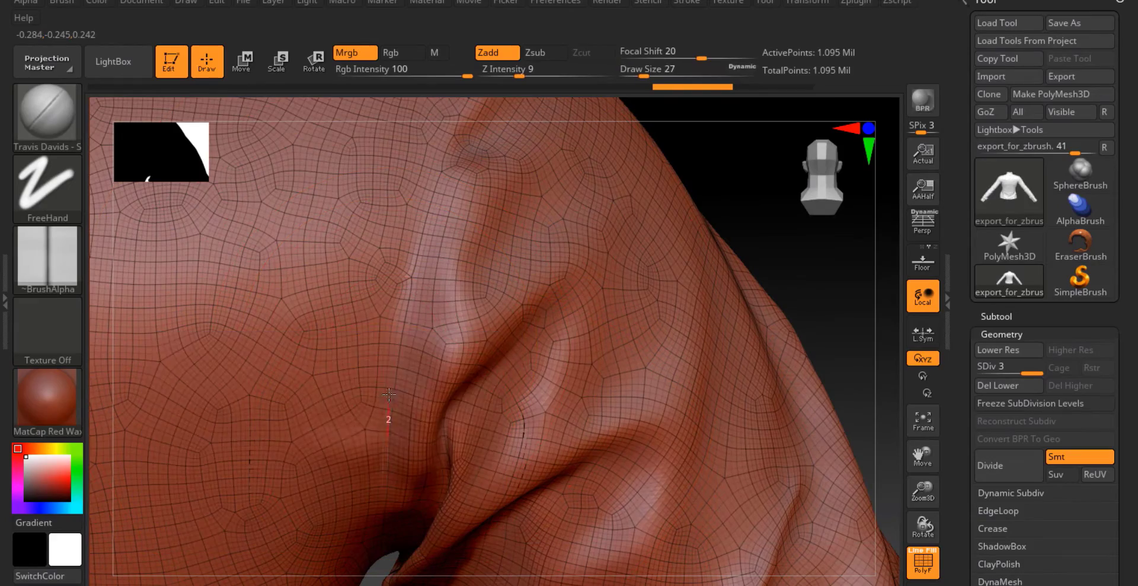
left_click_drag(443, 150, 445, 146)
right_click_drag(441, 237, 436, 184, "ctrl")
right_click_drag(421, 261, 405, 360, "ctrl")
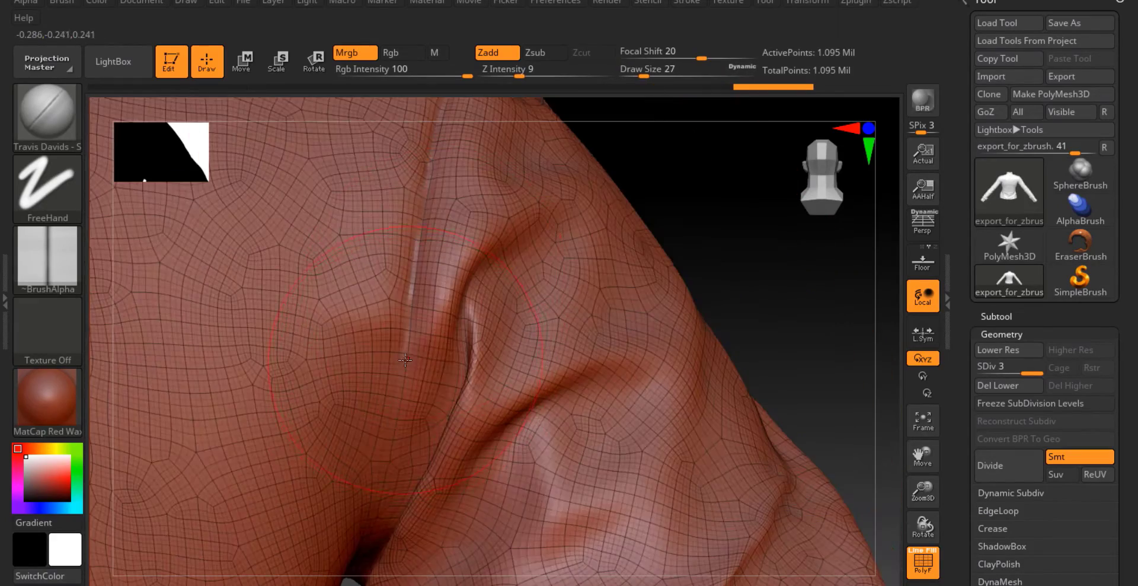
- Continue the right armhole seam over the shoulder to the front, using draw size 20 and Z Intensity 4
mouse_move(511, 361)
right_mouse_down("shift")
mouse_move(581, 353)
mouse_move(483, 382)
right_mouse_up("shift")
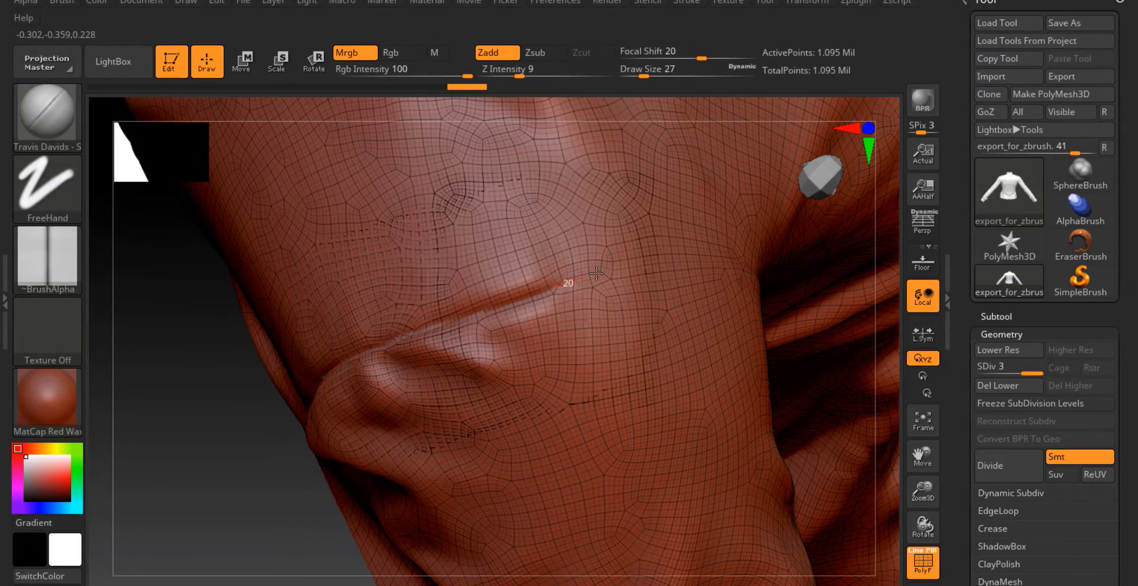
mouse_move(673, 375)
right_mouse_down("shift")
mouse_move(658, 267)
mouse_move(639, 312)
mouse_move(651, 329)
right_mouse_up("shift")
left_click_drag(636, 342, 632, 267)
right_click_drag(632, 284, 637, 332)
mouse_move(637, 367)
right_mouse_down("ctrl")
mouse_move(630, 333)
mouse_move(633, 379)
right_mouse_up("ctrl")
key("ctrl+z")
key("space")
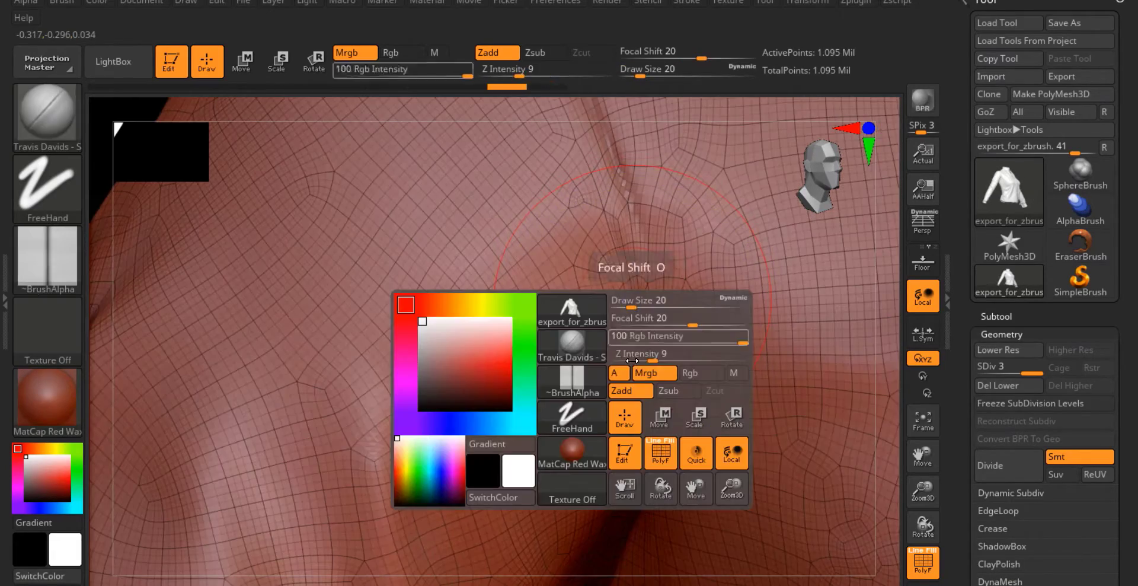
left_click_drag(642, 358, 640, 359)
left_click_drag(636, 314, 629, 234)
- Set Z Intensity to 9 at draw size 20 and sculpt the seam along the back of the left armhole
mouse_move(593, 284)
right_mouse_down("shift")
mouse_move(498, 318)
mouse_move(696, 338)
mouse_move(520, 308)
mouse_move(526, 386)
mouse_move(532, 320)
right_mouse_up("shift")
key("space")
key("space")
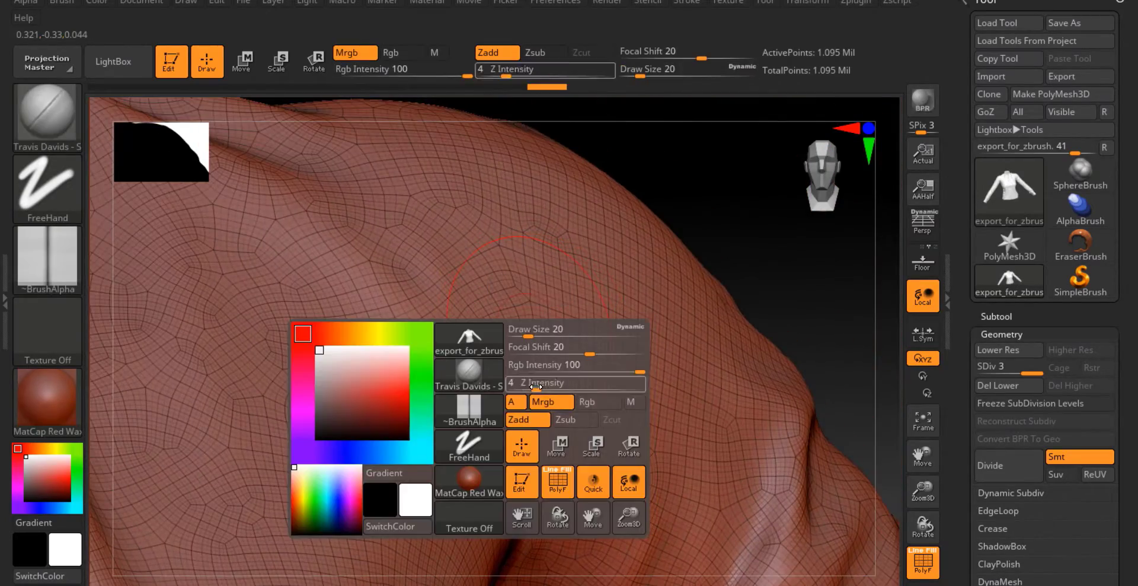
left_click_drag(544, 387, 551, 387)
right_click_drag(549, 327, 367, 427, "ctrl")
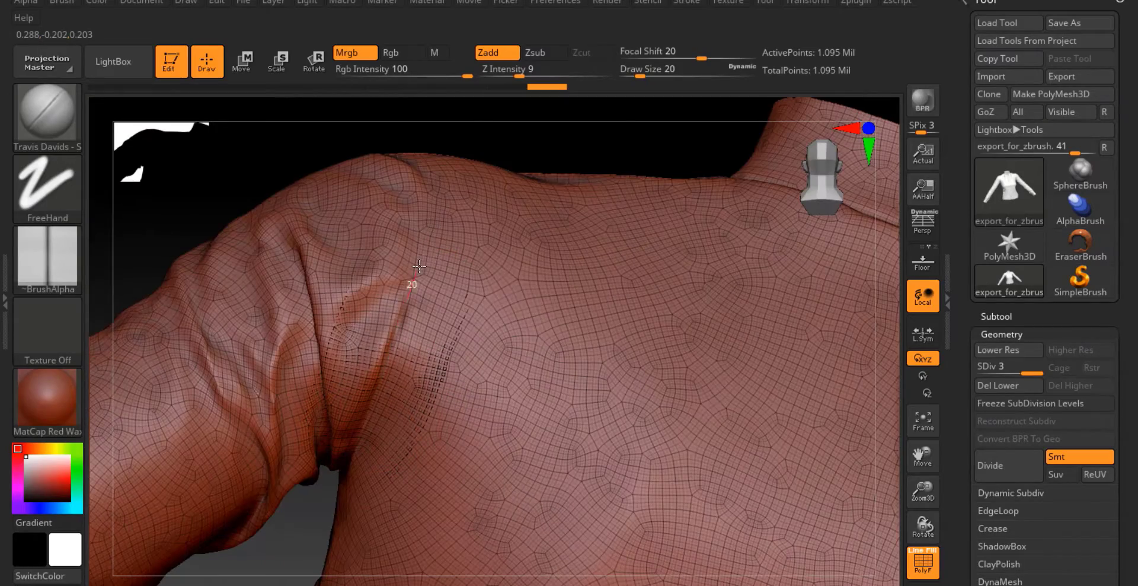
right_click_drag(483, 249, 469, 410)
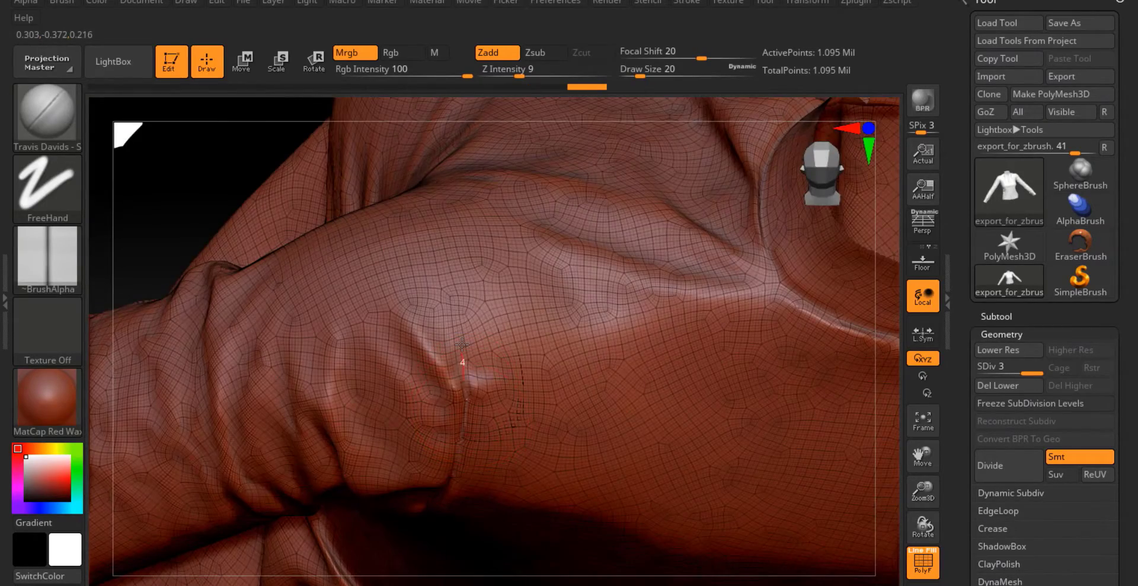
- Continue the left armhole seam over the shoulder and toward the underarm, and hide the polygon wireframe
right_click_drag(446, 247, 359, 239)
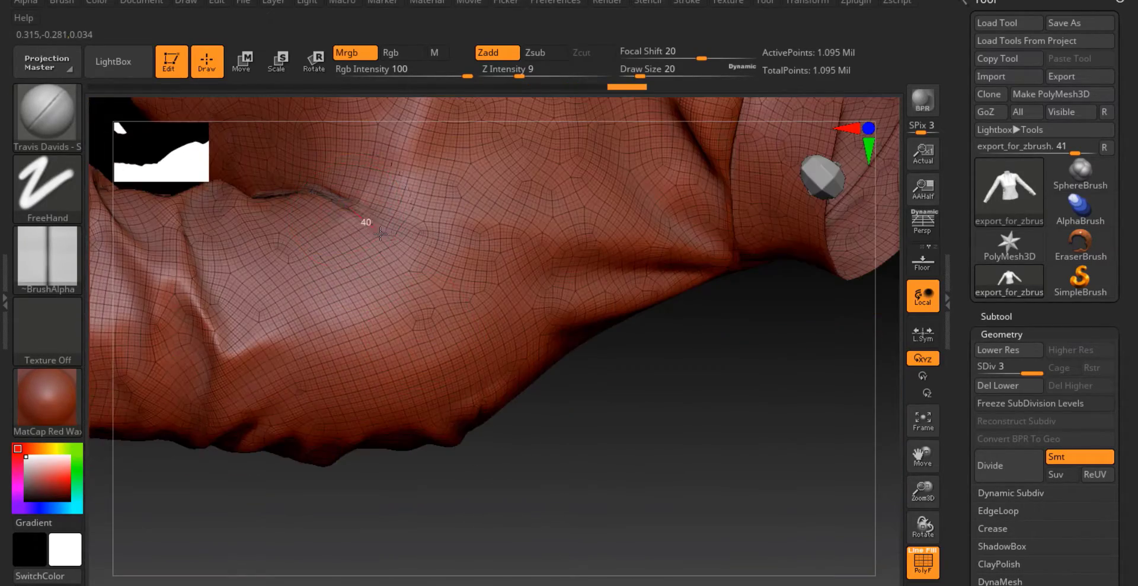
left_click_drag(494, 409, 496, 414)
mouse_move(489, 403)
right_mouse_down("alt")
mouse_move(461, 256)
mouse_move(424, 282)
mouse_move(419, 308)
mouse_move(333, 237)
right_mouse_up("alt")
key("ctrl+z")
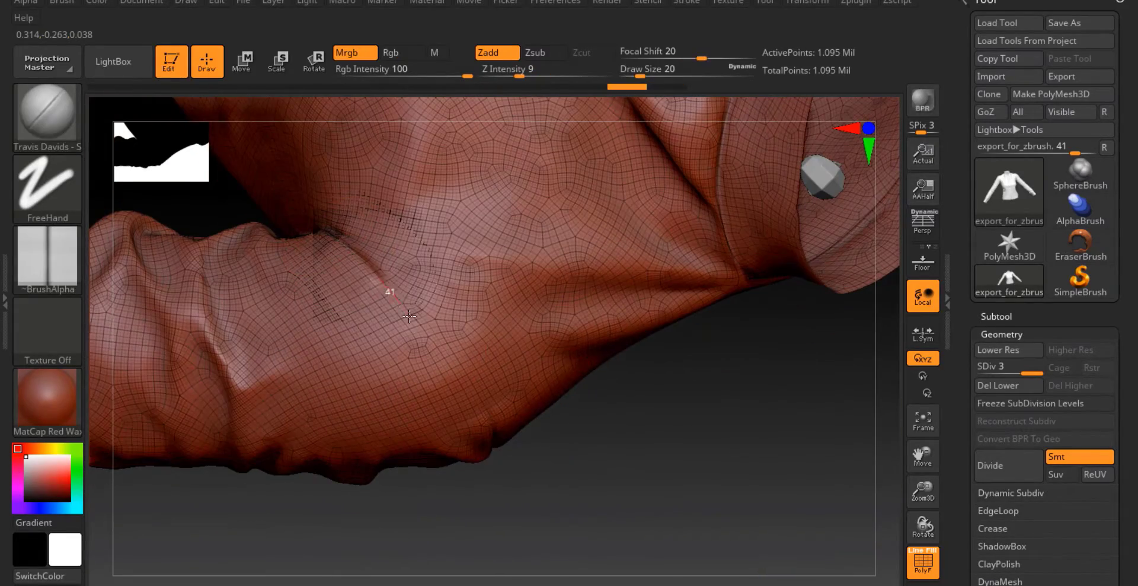
mouse_move(513, 462)
right_mouse_down()
mouse_move(546, 394)
mouse_move(287, 261)
mouse_move(275, 356)
right_mouse_up()
key("shift+f")
- Sculpt seam lines along the tops of both shoulders between the collar and the armholes
mouse_move(486, 237)
right_mouse_down("alt")
mouse_move(622, 380)
mouse_move(554, 310)
mouse_move(515, 332)
mouse_move(562, 450)
mouse_move(364, 401)
mouse_move(470, 376)
mouse_move(442, 299)
right_mouse_up("alt")
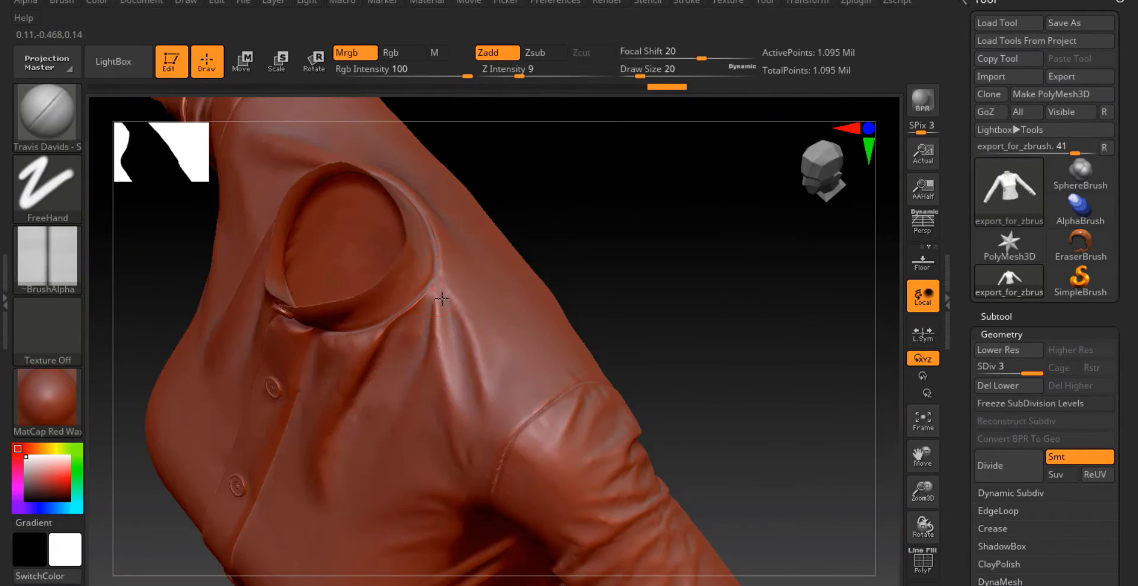
left_click_drag(551, 433, 558, 444)
mouse_move(559, 443)
right_mouse_down()
mouse_move(498, 385)
mouse_move(569, 480)
mouse_move(415, 409)
mouse_move(492, 551)
mouse_move(389, 361)
right_mouse_up()
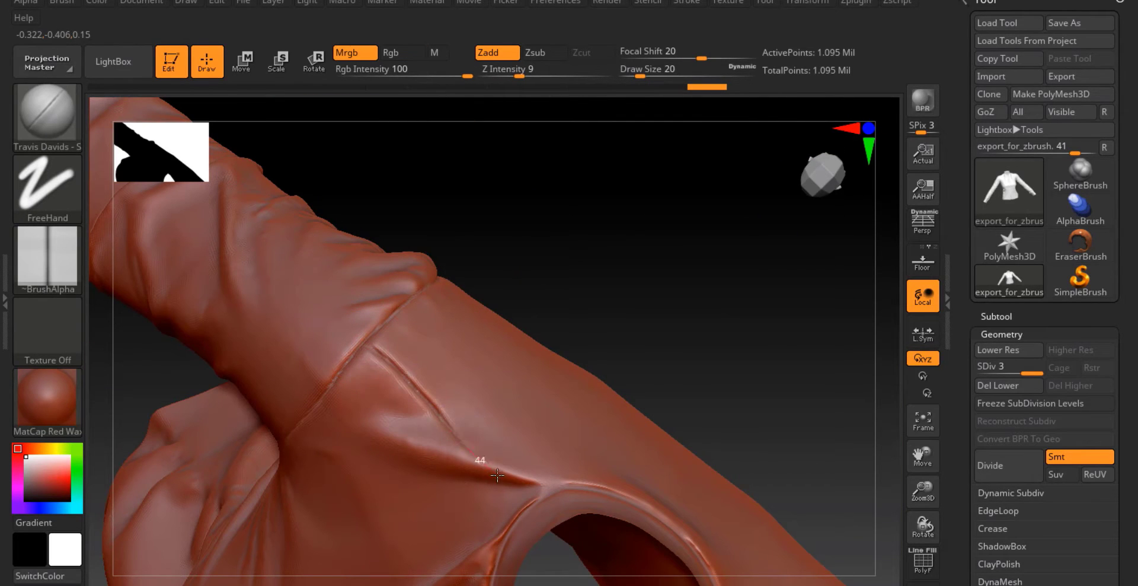
left_click_drag(541, 520, 557, 524)
mouse_move(557, 524)
right_mouse_down()
mouse_move(534, 474)
mouse_move(607, 425)
mouse_move(603, 546)
mouse_move(498, 400)
mouse_move(464, 218)
right_mouse_up()
- Sculpt the right side seam from the underarm down to the hem at draw size 13 and Z Intensity 6
right_click_drag(419, 431, 533, 409)
mouse_move(315, 325)
right_mouse_down("ctrl")
mouse_move(474, 427)
mouse_move(448, 495)
mouse_move(415, 379)
mouse_move(382, 169)
right_mouse_up("ctrl")
key("space")
left_click_drag(385, 176, 385, 178)
left_click_drag(415, 247, 408, 247)
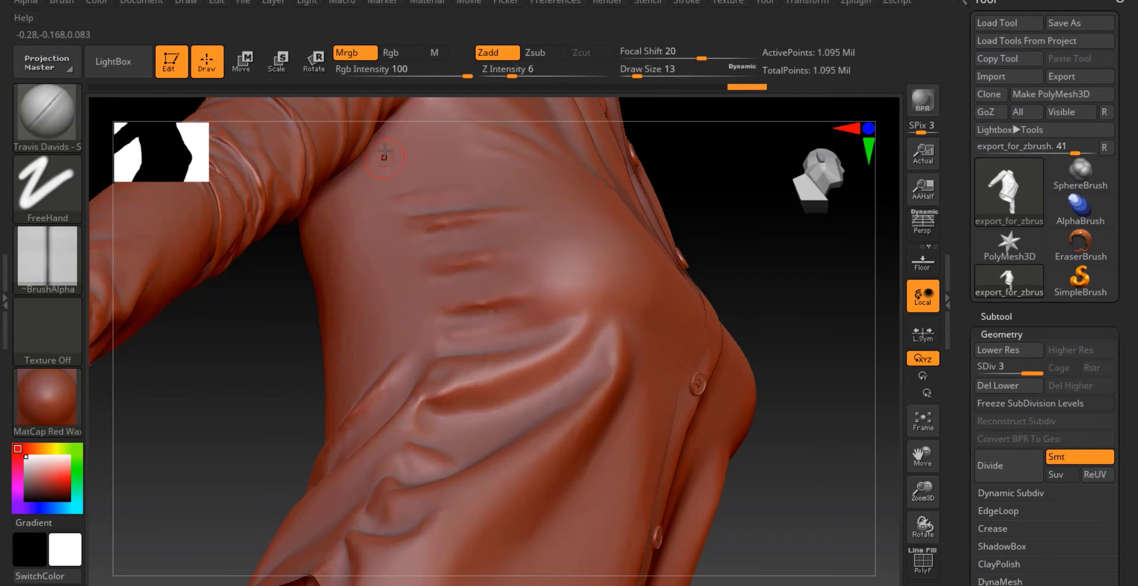
left_click_drag(430, 378, 425, 393)
mouse_move(426, 392)
right_mouse_down()
mouse_move(465, 376)
mouse_move(496, 396)
mouse_move(463, 338)
right_mouse_up()
mouse_move(392, 367)
right_mouse_down("alt")
mouse_move(509, 266)
mouse_move(554, 256)
right_mouse_up("alt")
left_click_drag(482, 225, 480, 288)
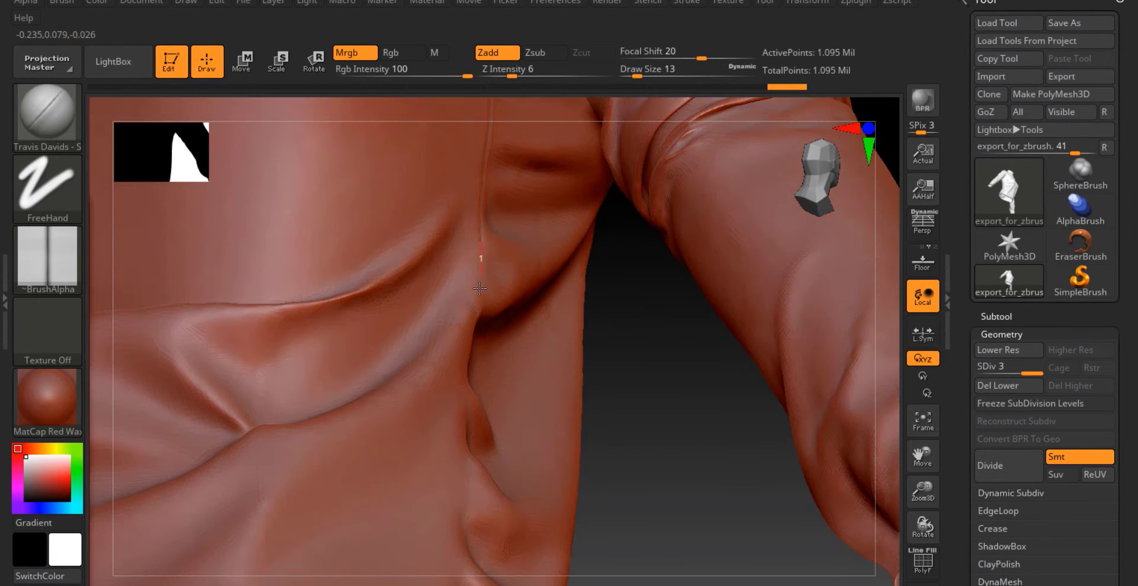
right_click_drag(454, 564, 421, 173, "alt")
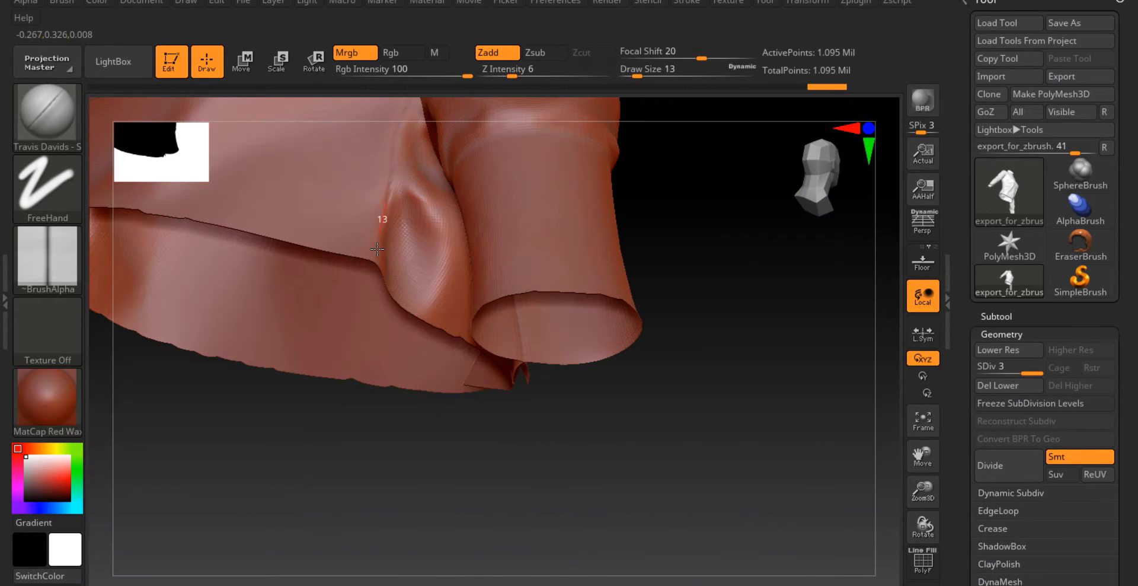
left_click_drag(377, 248, 375, 259)
- Sculpt the matching side seam down the left side of the torso at draw size 13
mouse_move(375, 259)
right_mouse_down("ctrl")
mouse_move(450, 226)
mouse_move(622, 350)
mouse_move(604, 212)
mouse_move(585, 190)
right_mouse_up("ctrl")
right_click_drag(605, 335, 518, 270)
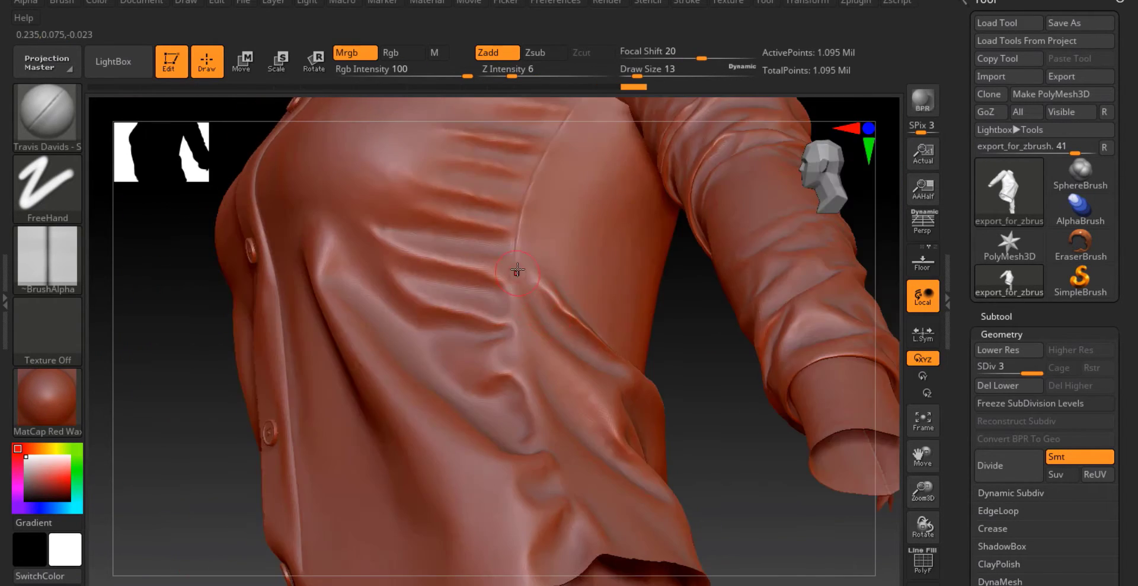
right_click_drag(619, 396, 510, 349)
- Switch to the XMD_MasterCloth brush with draw size 41 and Z Intensity 8
left_click(894, 182)
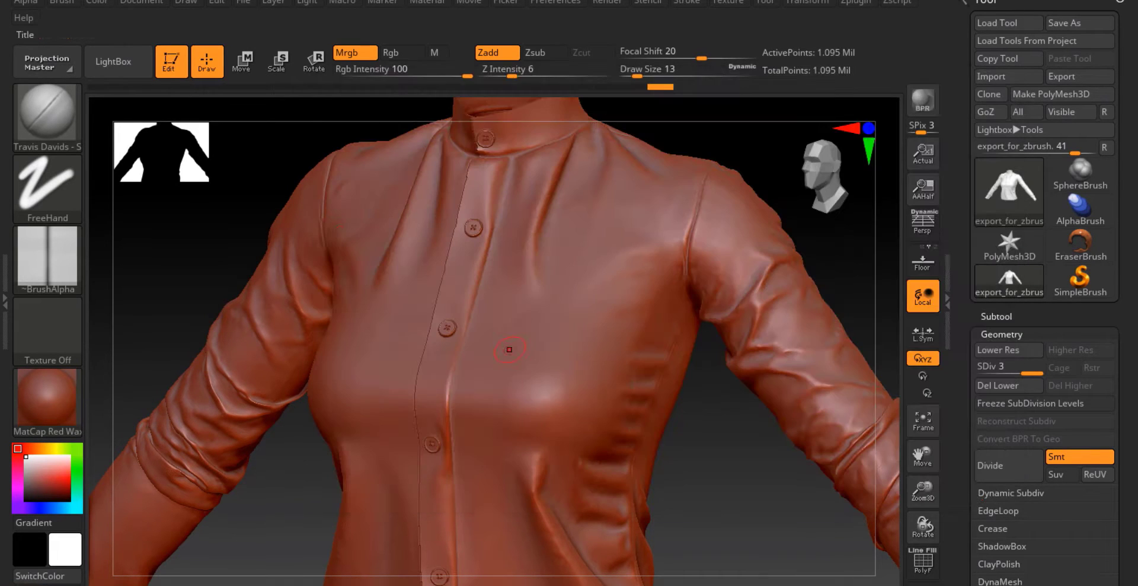
left_click(46, 184)
left_click(166, 225)
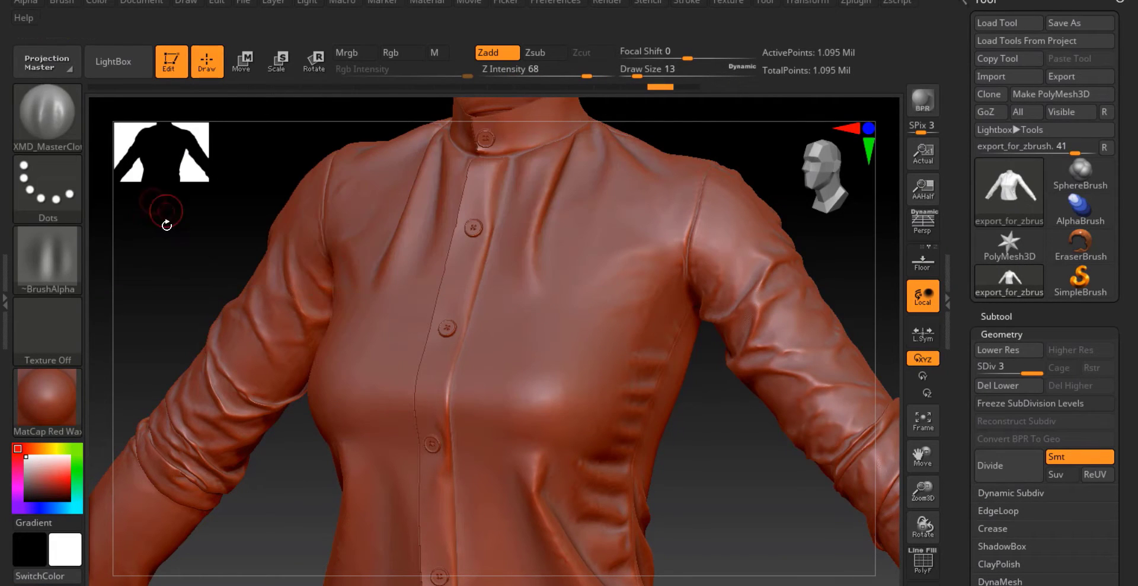
left_click(48, 260)
key("space")
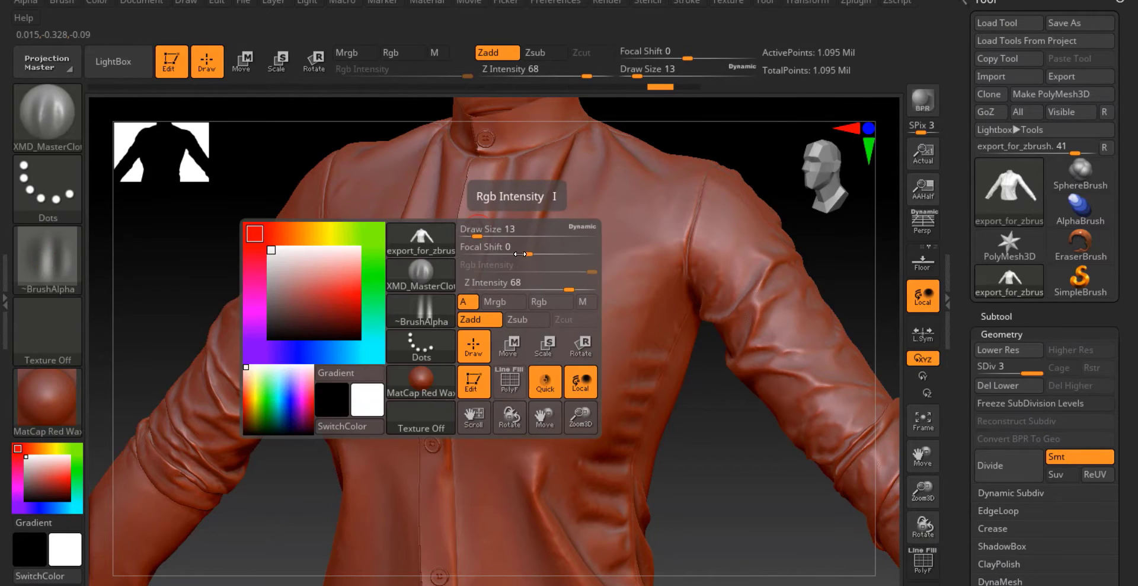
left_click_drag(488, 236, 490, 235)
key("space")
left_click_drag(595, 344, 587, 344)
left_click_drag(523, 357, 521, 356)
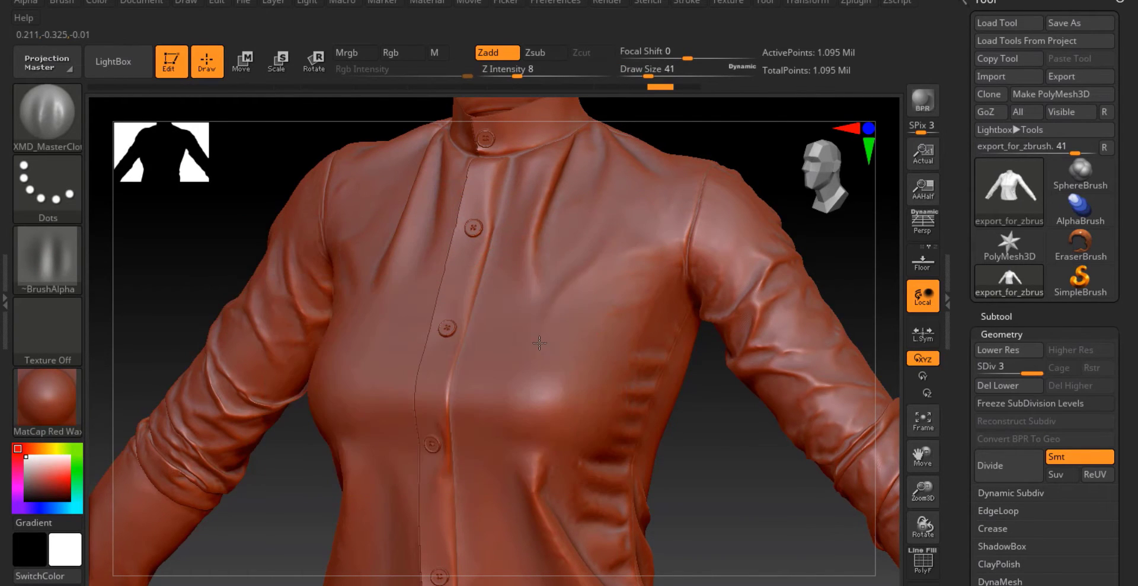
- Sculpt cloth folds crossing the lower left side seam, covering both its front and back near the hem
right_click_drag(584, 270, 545, 336, "ctrl")
right_click_drag(598, 223, 486, 344, "ctrl")
left_click_drag(486, 344, 490, 356)
mouse_move(490, 356)
right_mouse_down("alt")
mouse_move(432, 229)
mouse_move(475, 193)
mouse_move(573, 325)
mouse_move(556, 351)
mouse_move(536, 255)
right_mouse_up("alt")
key("ctrl+z")
mouse_move(537, 254)
right_mouse_down()
mouse_move(569, 267)
mouse_move(564, 379)
mouse_move(551, 393)
mouse_move(541, 365)
right_mouse_up()
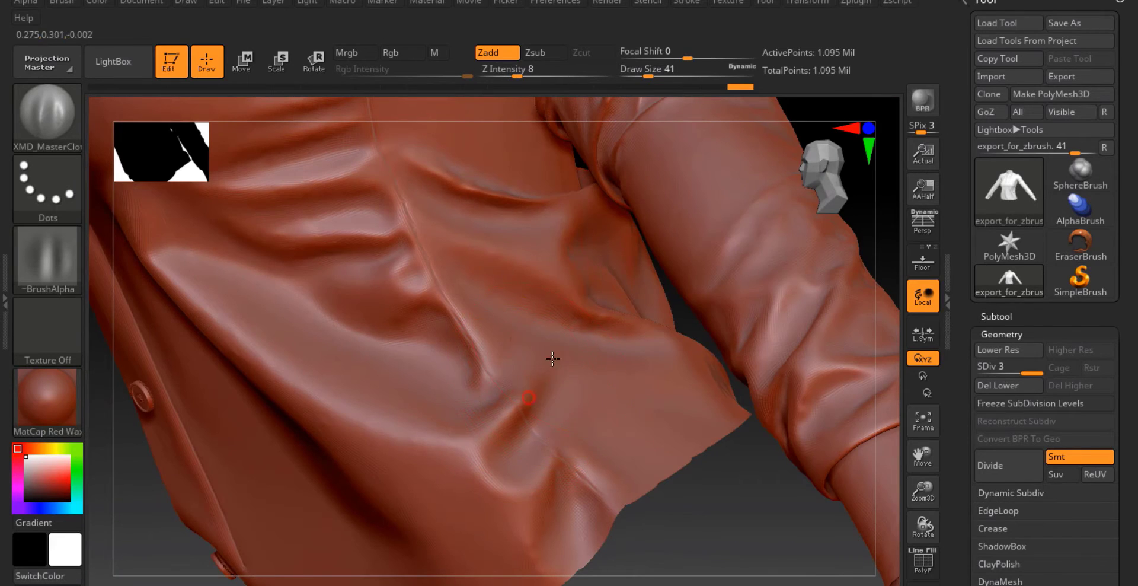
left_click_drag(553, 358, 528, 396)
mouse_move(528, 396)
right_mouse_down()
mouse_move(569, 332)
mouse_move(594, 422)
right_mouse_up()
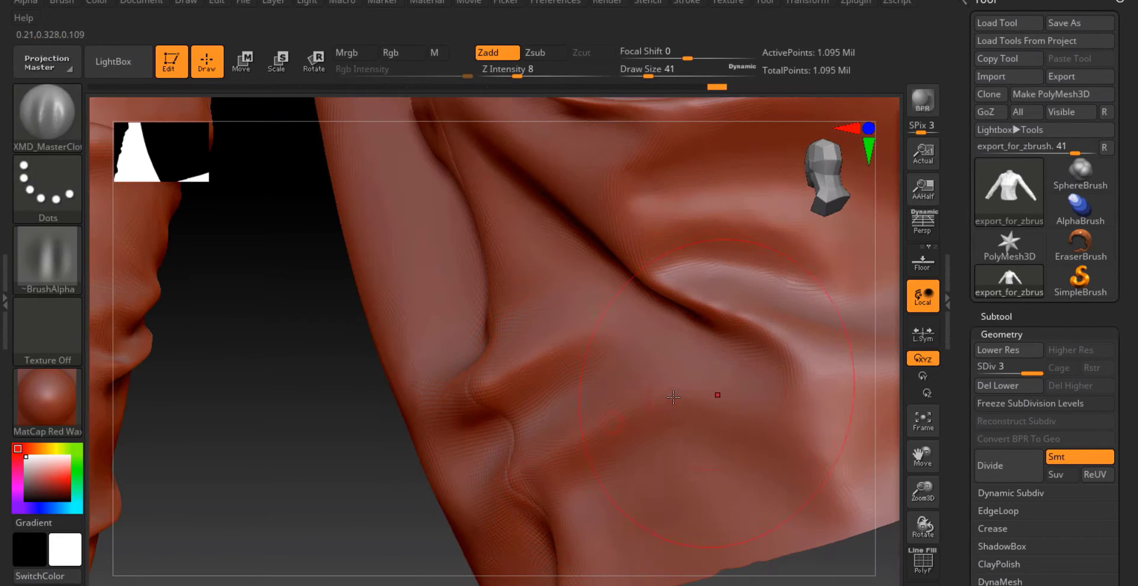
left_click_drag(866, 518, 869, 524)
right_click_drag(869, 524, 712, 415, "ctrl")
mouse_move(711, 415)
right_mouse_down()
mouse_move(671, 482)
mouse_move(719, 360)
mouse_move(593, 308)
right_mouse_up()
left_click_drag(593, 309, 537, 284)
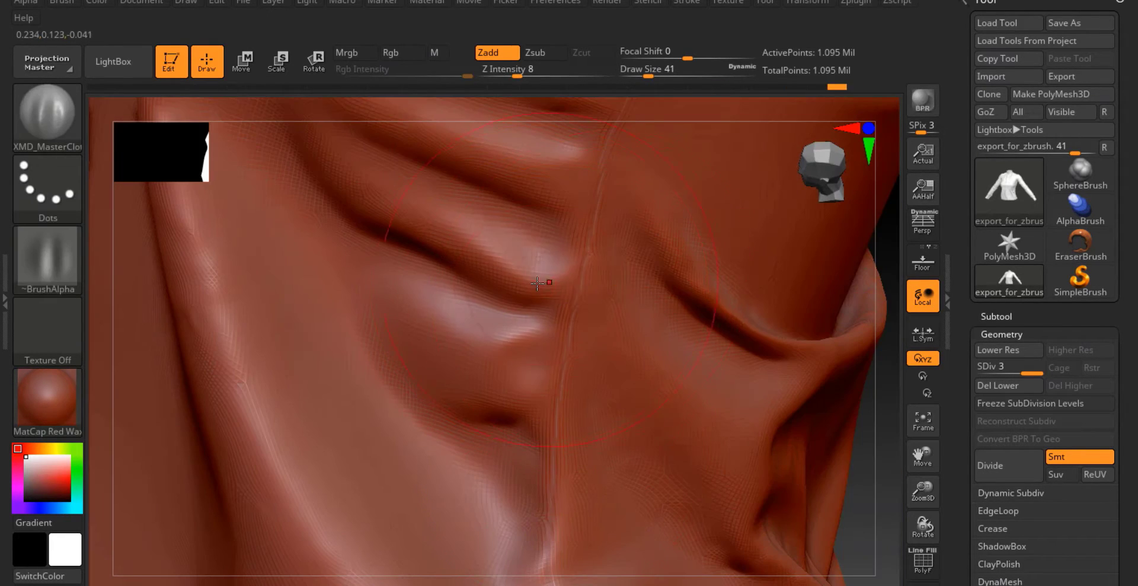
- Reduce the draw size to 17 and sculpt small puckers along the upper left side seam toward the armpit
left_click_drag(690, 494, 690, 502)
mouse_move(690, 501)
right_mouse_down()
mouse_move(682, 509)
mouse_move(599, 415)
right_mouse_up()
key("space")
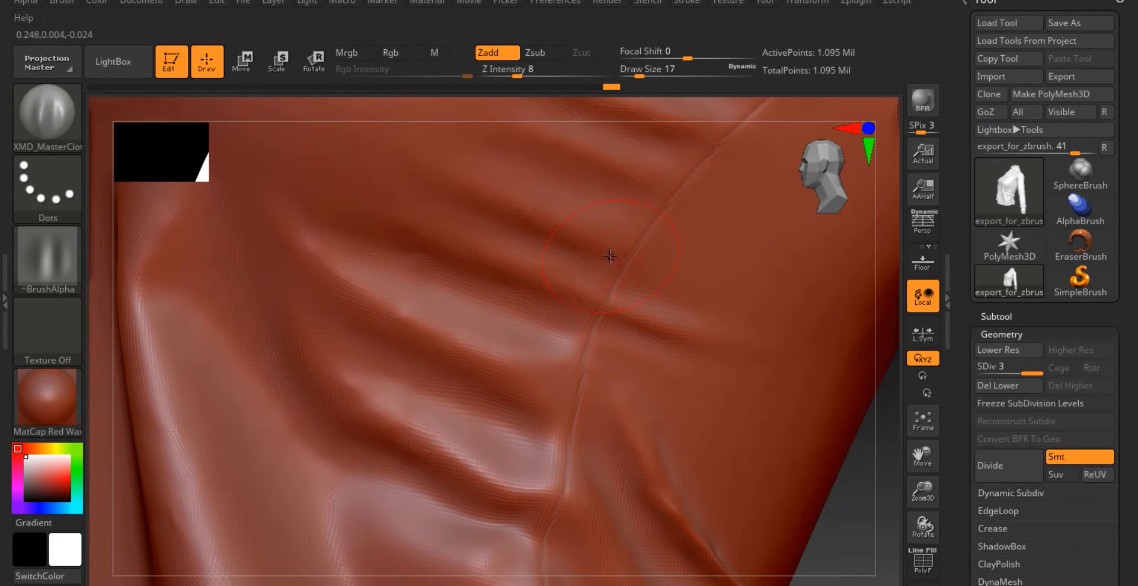
left_click_drag(791, 271, 801, 272)
right_click_drag(801, 273, 640, 344)
left_click_drag(554, 286, 626, 303)
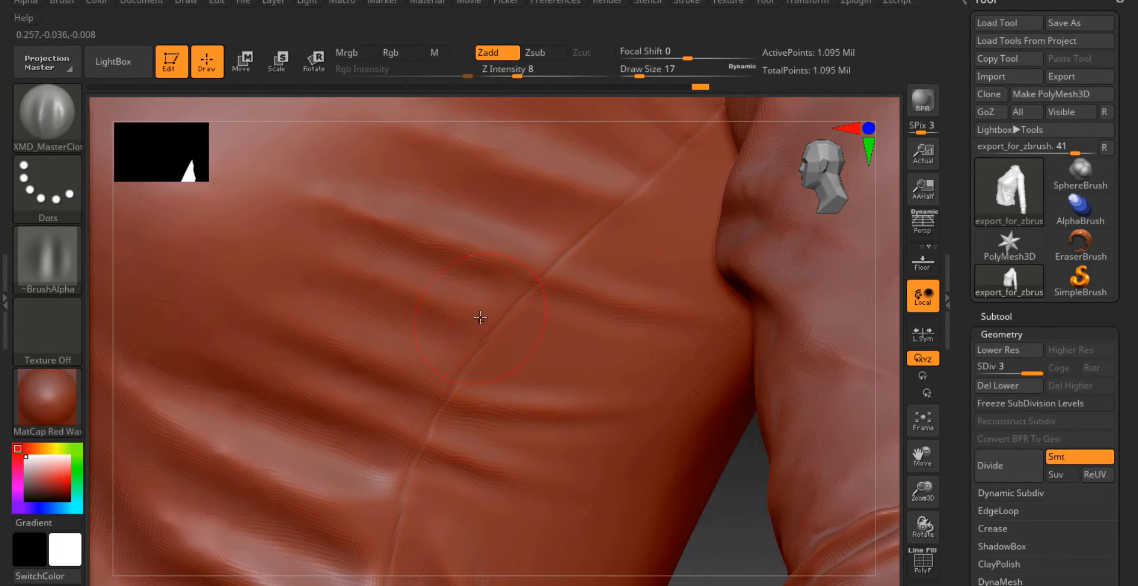
left_click_drag(582, 364, 583, 365)
right_click_drag(584, 364, 530, 352)
left_click_drag(580, 387, 593, 388)
right_click_drag(593, 389, 569, 297)
left_click_drag(569, 296, 604, 293)
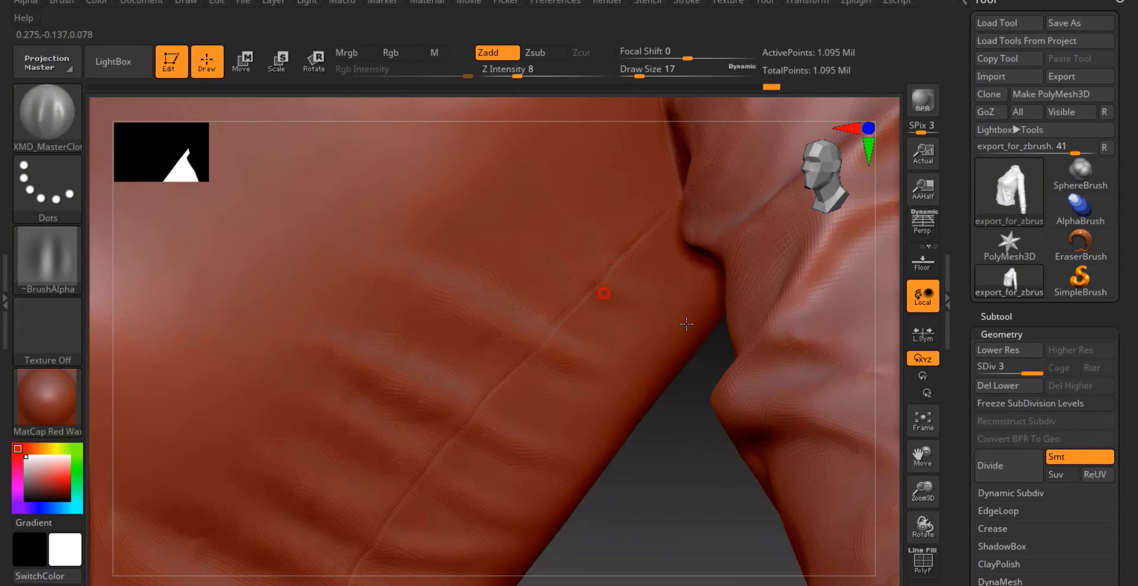
- Set the draw size to 41 and sculpt folds across the right side seam at the back near the hem
mouse_move(604, 292)
right_mouse_down("ctrl")
mouse_move(681, 320)
mouse_move(665, 465)
mouse_move(578, 461)
mouse_move(569, 332)
mouse_move(532, 356)
mouse_move(534, 427)
right_mouse_up("ctrl")
mouse_move(533, 426)
right_mouse_down()
mouse_move(652, 368)
mouse_move(604, 339)
right_mouse_up()
right_click_drag(604, 339, 602, 444, "ctrl")
key("space")
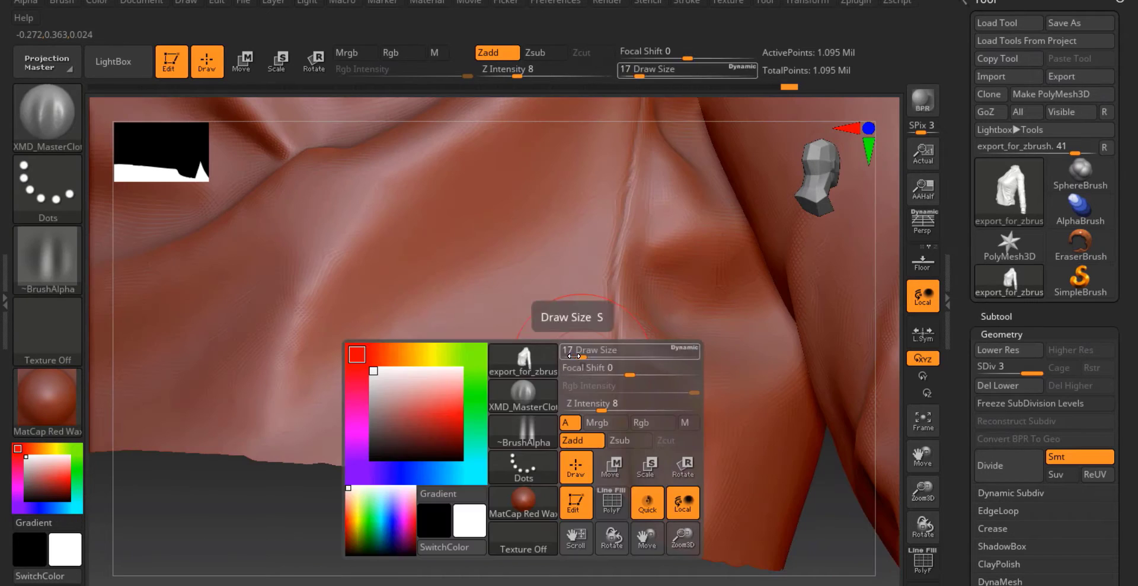
mouse_move(573, 348)
left_mouse_down()
mouse_move(585, 346)
mouse_move(586, 329)
left_mouse_up()
key("space")
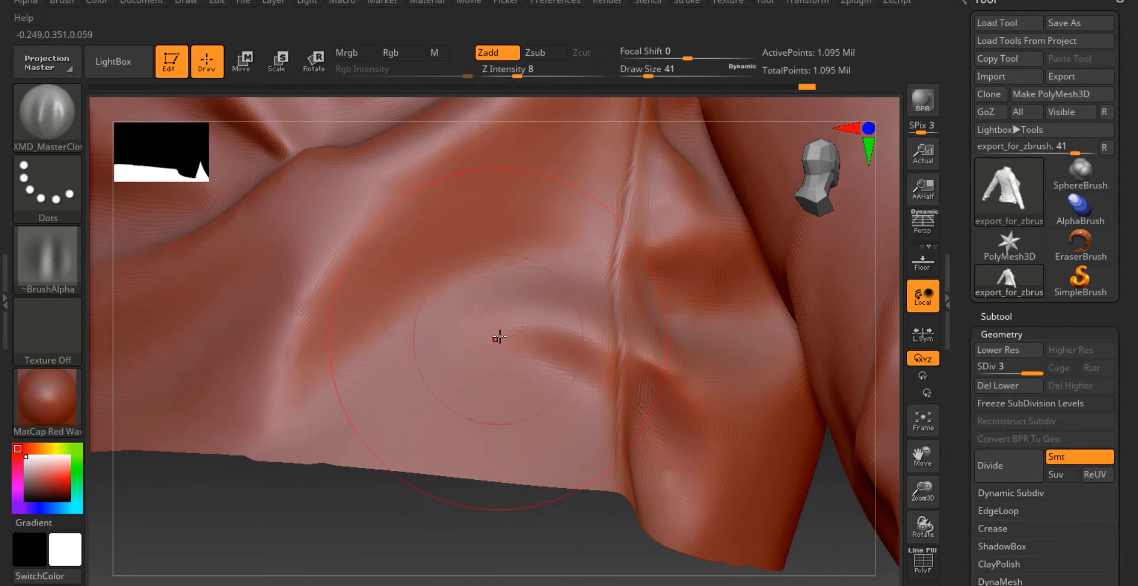
left_click_drag(265, 412, 301, 419)
- Sculpt more folds branching from the right side seam, working upward from the hem toward the waist
mouse_move(521, 255)
right_mouse_down("alt")
mouse_move(475, 378)
mouse_move(527, 286)
right_mouse_up("alt")
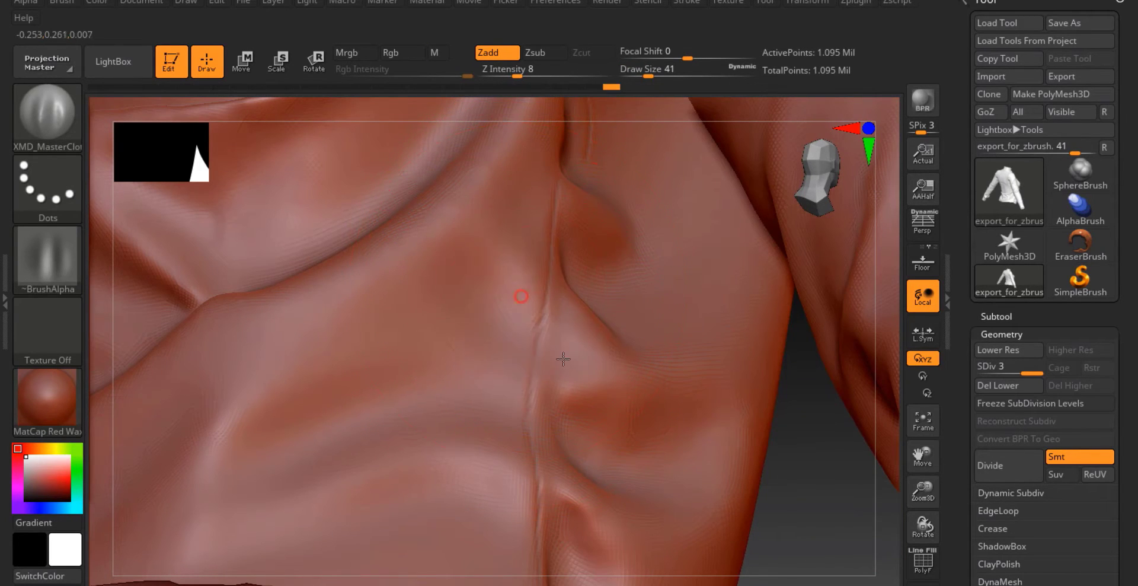
left_click_drag(561, 387, 584, 388)
mouse_move(584, 388)
right_mouse_down()
mouse_move(564, 412)
mouse_move(546, 399)
right_mouse_up()
left_click_drag(546, 399, 617, 374)
right_click_drag(592, 324, 597, 377, "alt")
left_click_drag(597, 377, 616, 339)
right_click_drag(628, 306, 609, 396, "alt")
- Set the draw size to 25 and sculpt small puckers across the right side seam up to the armpit
key("space")
left_click_drag(586, 296, 579, 296)
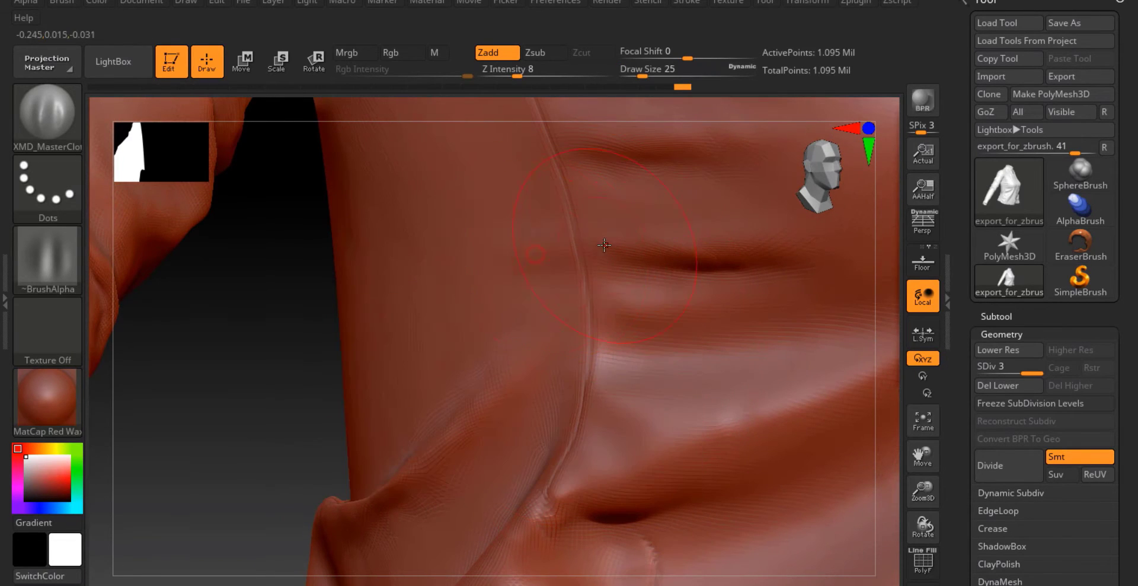
left_click_drag(649, 300, 687, 296)
mouse_move(548, 143)
right_mouse_down("alt")
mouse_move(503, 332)
mouse_move(527, 335)
right_mouse_up("alt")
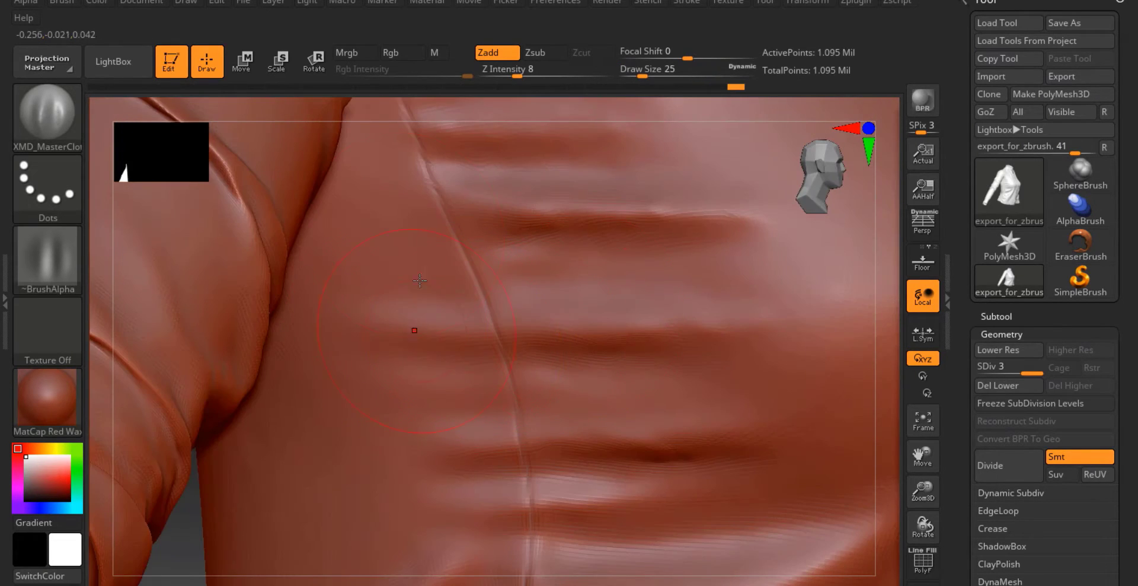
right_click_drag(446, 205, 471, 349, "alt")
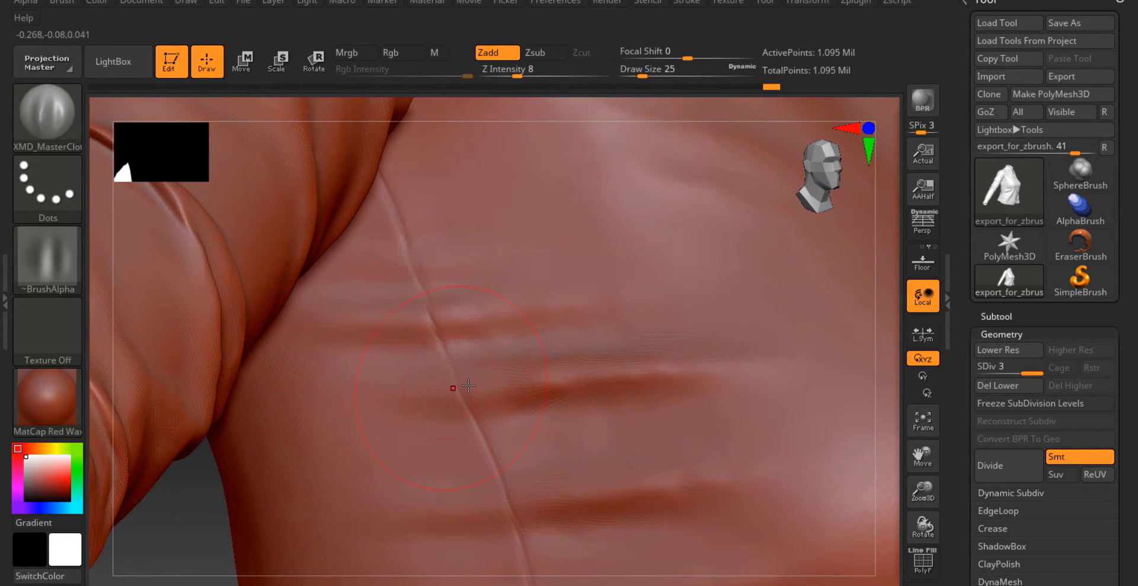
- Return the draw size to 41 and sculpt folds beside the left side seam on the back of the torso
right_click_drag(517, 427, 452, 386, "ctrl")
key("space")
right_click_drag(477, 480, 381, 425, "ctrl")
right_click(438, 449)
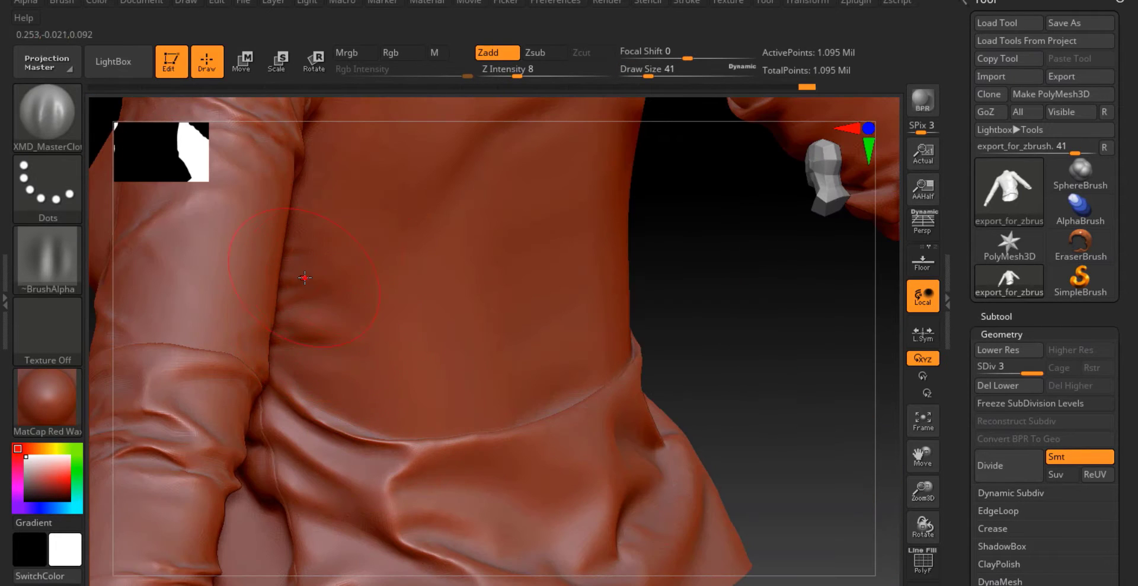
right_click_drag(305, 278, 338, 286)
left_click_drag(288, 233, 305, 252)
right_click_drag(305, 252, 373, 310, "ctrl")
- Sculpt soft folds around the left shoulder and armhole seams, using the Smooth brush to soften the surface
right_click_drag(376, 373, 667, 316)
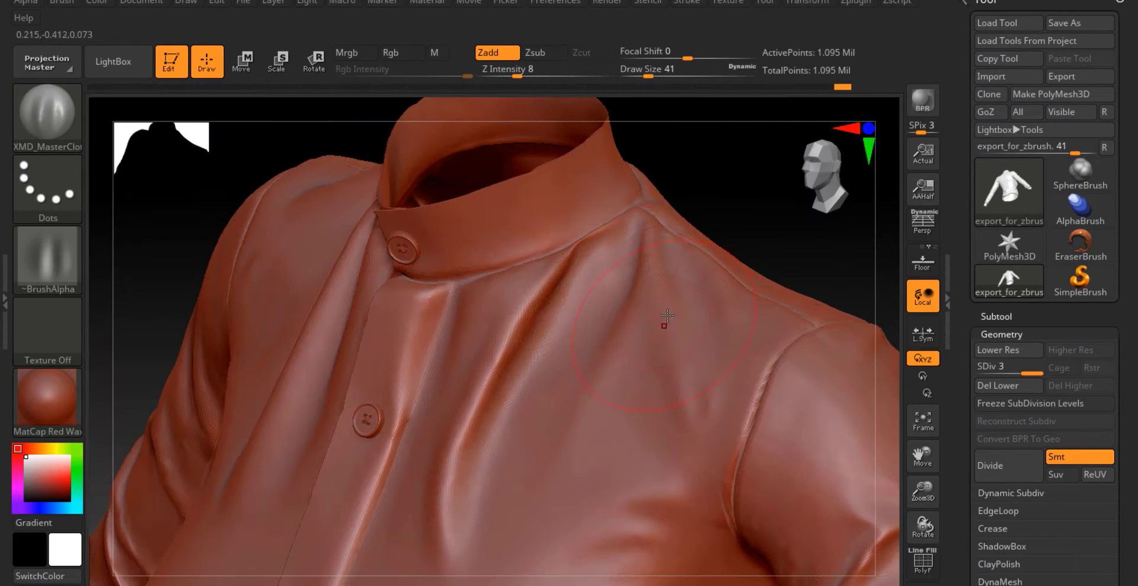
right_click_drag(559, 461, 570, 367)
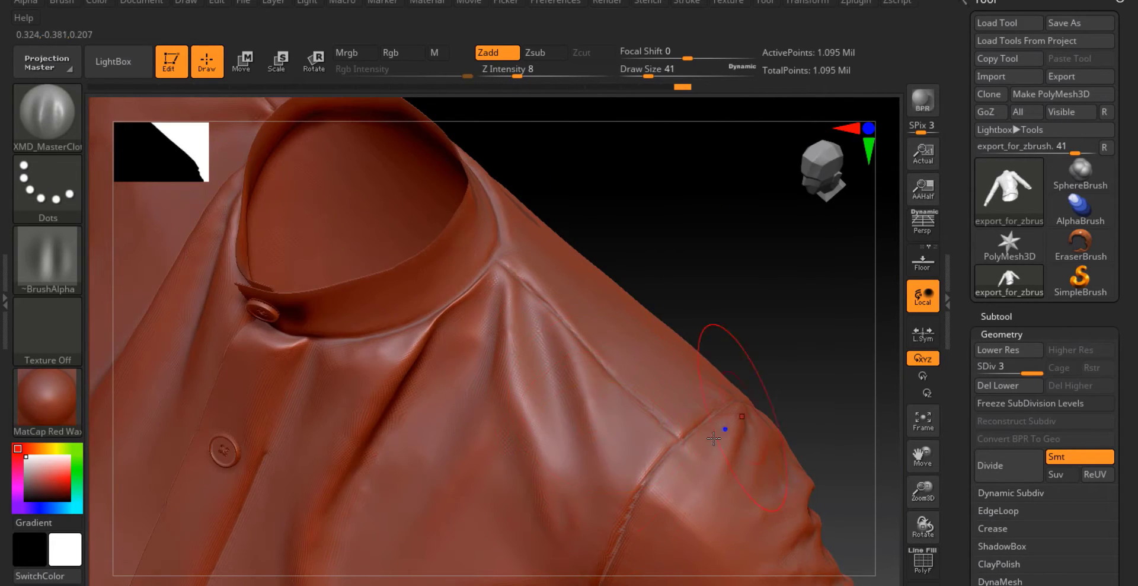
right_click_drag(713, 438, 628, 271)
mouse_move(642, 368)
right_mouse_down("ctrl")
mouse_move(563, 340)
mouse_move(528, 516)
mouse_move(601, 376)
mouse_move(573, 332)
mouse_move(622, 386)
right_mouse_up("ctrl")
left_click_drag(633, 404, 688, 442)
mouse_move(687, 442)
right_mouse_down("ctrl")
mouse_move(655, 487)
mouse_move(699, 459)
mouse_move(663, 387)
mouse_move(462, 267)
mouse_move(623, 361)
right_mouse_up("ctrl")
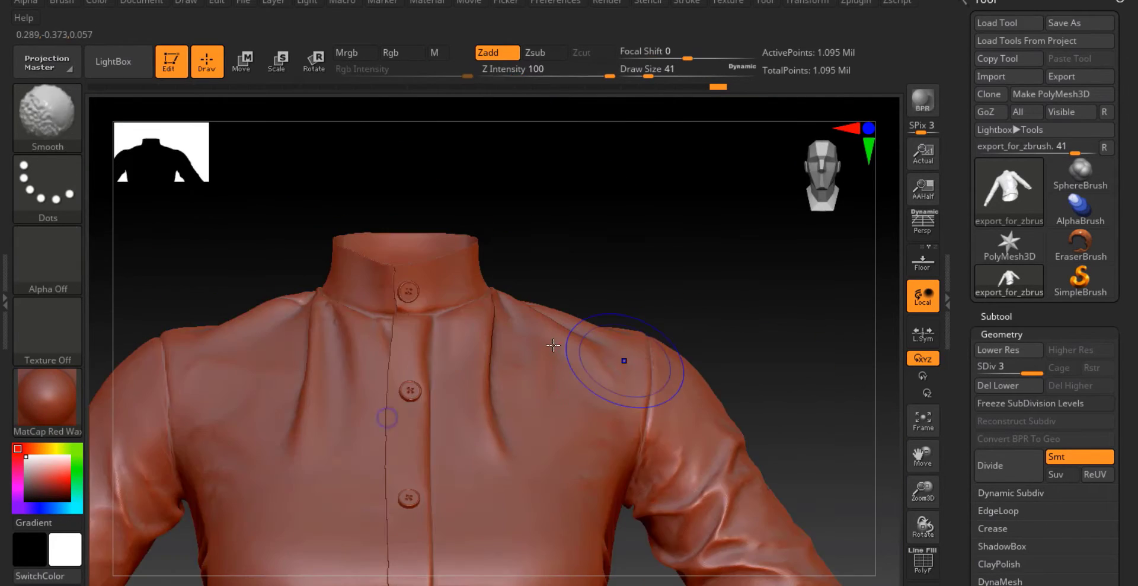
- Set the draw size to 23 and sculpt folds on the right upper sleeve below the armhole
mouse_move(178, 462)
right_mouse_down("alt")
mouse_move(414, 426)
mouse_move(440, 437)
right_mouse_up("alt")
key("space")
left_click_drag(420, 352, 408, 352)
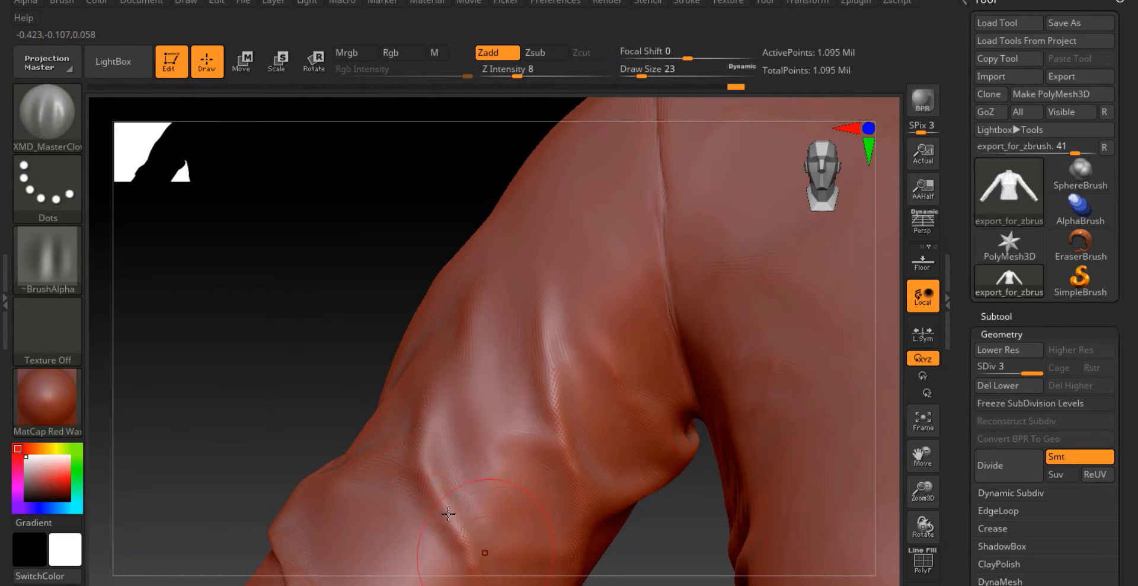
right_click_drag(320, 426, 356, 360)
right_click_drag(356, 455, 488, 413, "alt")
- Increase the draw size to 35 and sculpt broader folds down the right upper sleeve
key("space")
left_click_drag(488, 356, 493, 357)
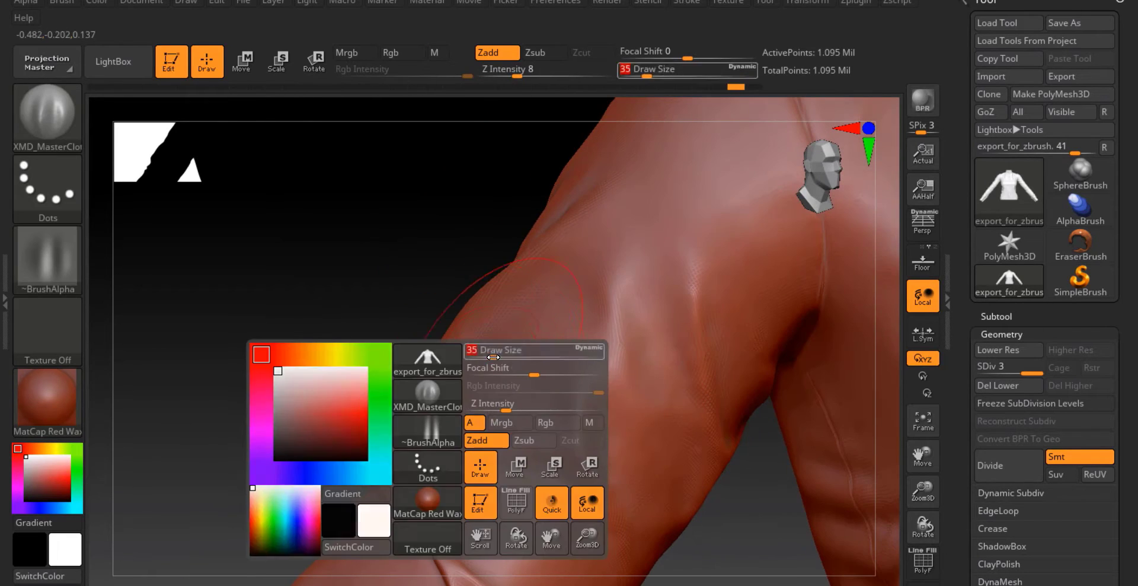
left_click_drag(652, 216, 645, 350)
mouse_move(670, 474)
right_mouse_down("alt")
mouse_move(651, 233)
mouse_move(623, 285)
right_mouse_up("alt")
- Set the draw size to 31 and sculpt folds around the right sleeve's elbow and lower arm
mouse_move(623, 356)
right_mouse_down()
mouse_move(513, 428)
mouse_move(338, 406)
right_mouse_up()
key("space")
left_click_drag(337, 351, 334, 351)
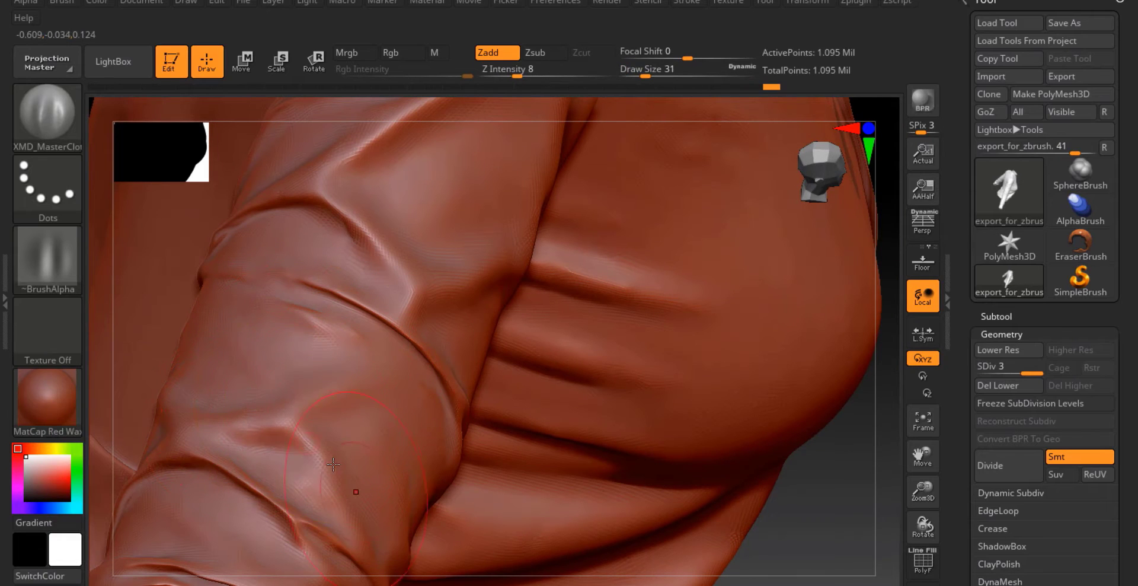
mouse_move(335, 342)
right_mouse_down()
mouse_move(355, 381)
mouse_move(482, 330)
mouse_move(417, 419)
right_mouse_up()
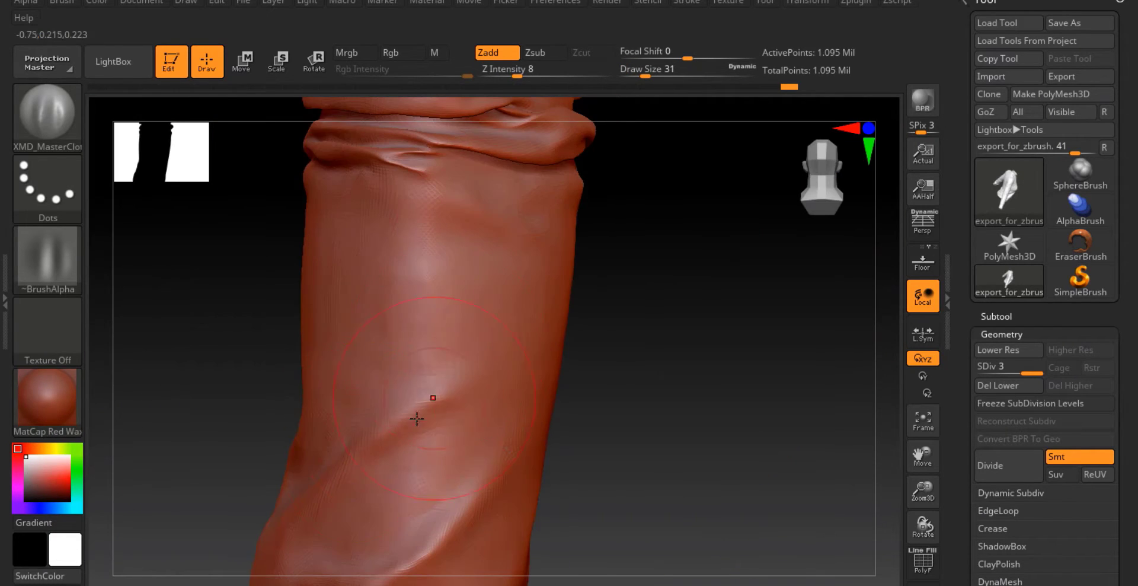
- Sculpt folds all around the right lower sleeve just above the cuff, keeping the draw size at 31
right_click_drag(335, 464, 426, 261)
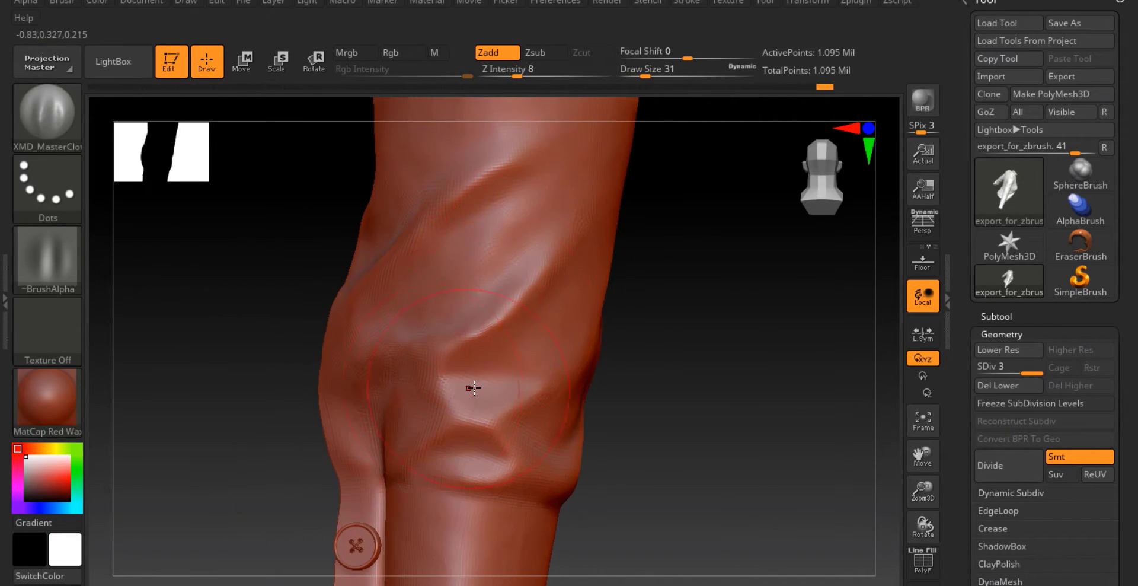
left_click_drag(474, 388, 507, 390)
mouse_move(495, 474)
right_mouse_down("alt")
mouse_move(497, 328)
mouse_move(415, 326)
right_mouse_up("alt")
left_click_drag(511, 299, 610, 321)
right_click_drag(514, 325, 611, 331, "alt")
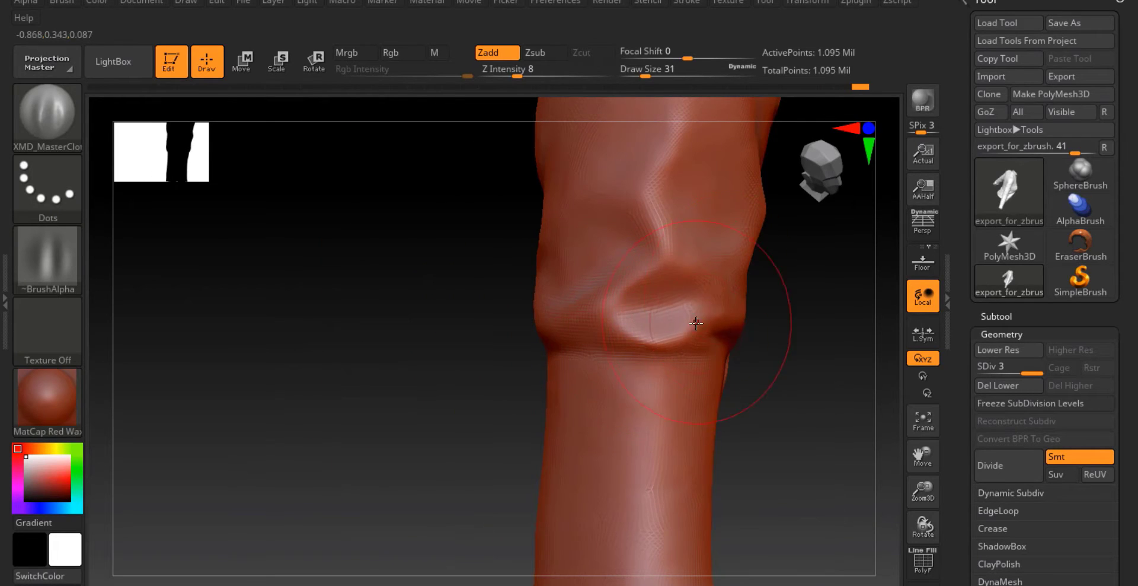
right_click_drag(696, 323, 629, 362)
right_click_drag(704, 214, 463, 225)
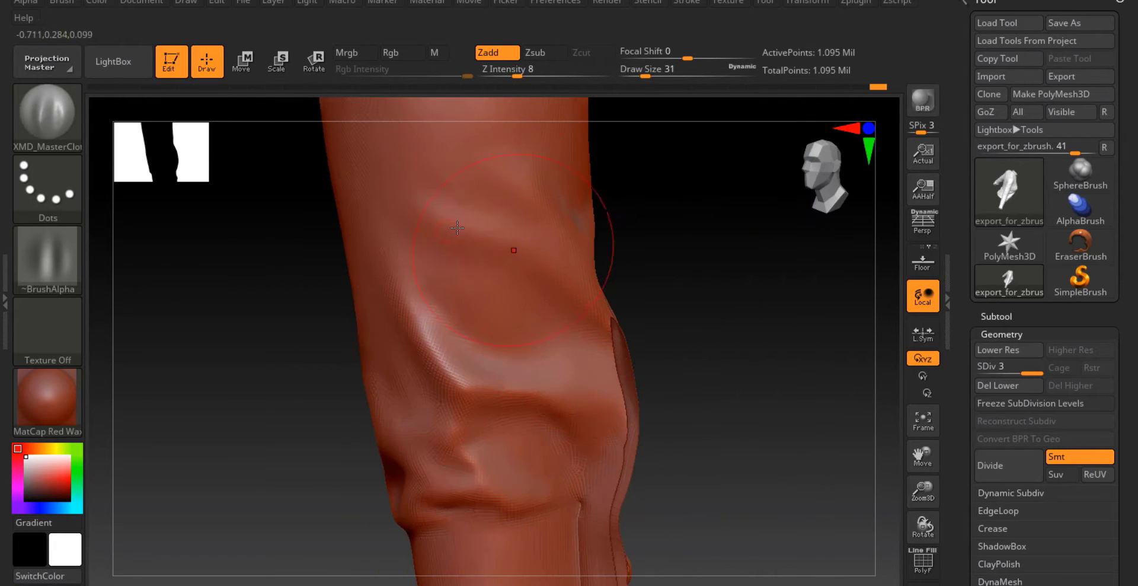
mouse_move(611, 348)
right_mouse_down("alt")
mouse_move(571, 472)
mouse_move(439, 415)
right_mouse_up("alt")
left_click_drag(562, 363, 617, 344)
right_click_drag(613, 367, 694, 503, "alt")
right_click_drag(615, 465, 617, 427)
- Set the draw size to 22 and sculpt folds on the left upper sleeve beside the armhole seam
right_click_drag(616, 426, 599, 450, "ctrl")
right_click_drag(450, 284, 546, 237)
mouse_move(549, 237)
right_mouse_down("ctrl")
mouse_move(550, 293)
mouse_move(539, 265)
right_mouse_up("ctrl")
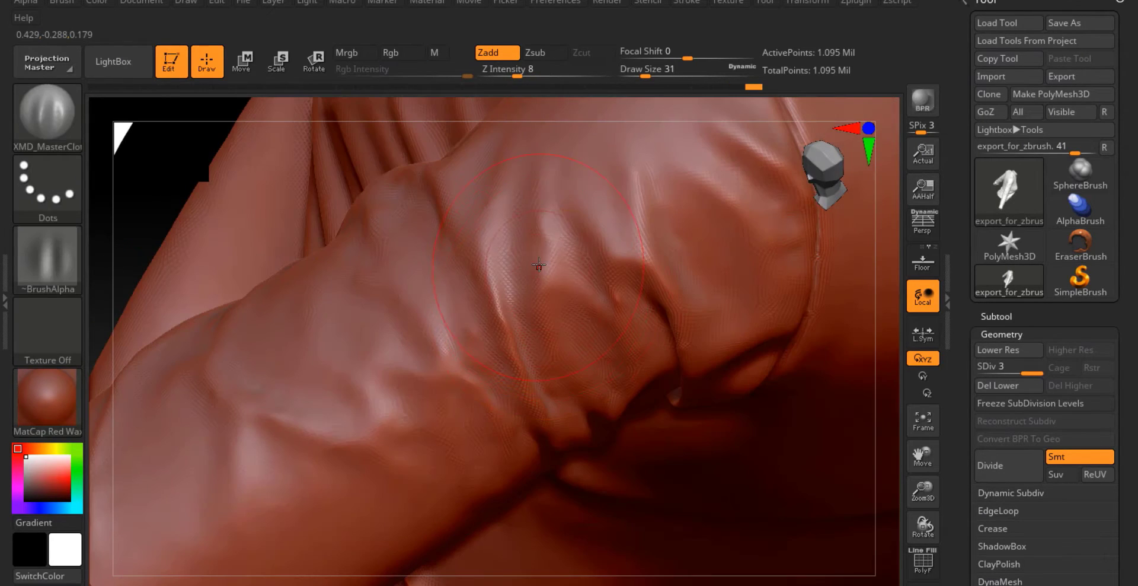
key("space")
mouse_move(556, 272)
left_mouse_down()
mouse_move(537, 272)
mouse_move(550, 272)
left_mouse_up()
right_click_drag(526, 164, 624, 382)
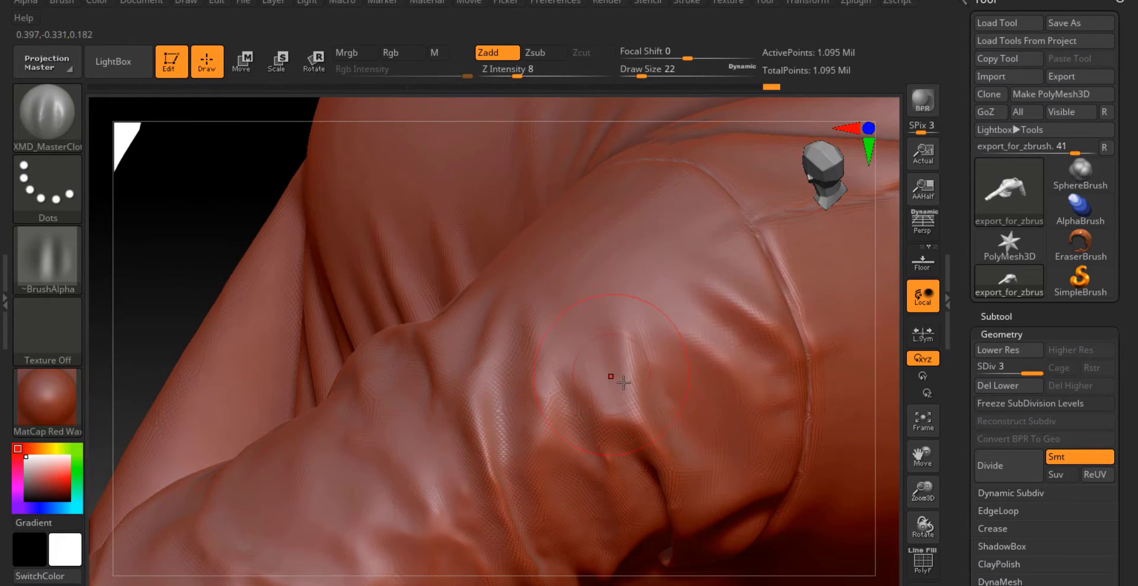
right_click_drag(578, 245, 460, 343)
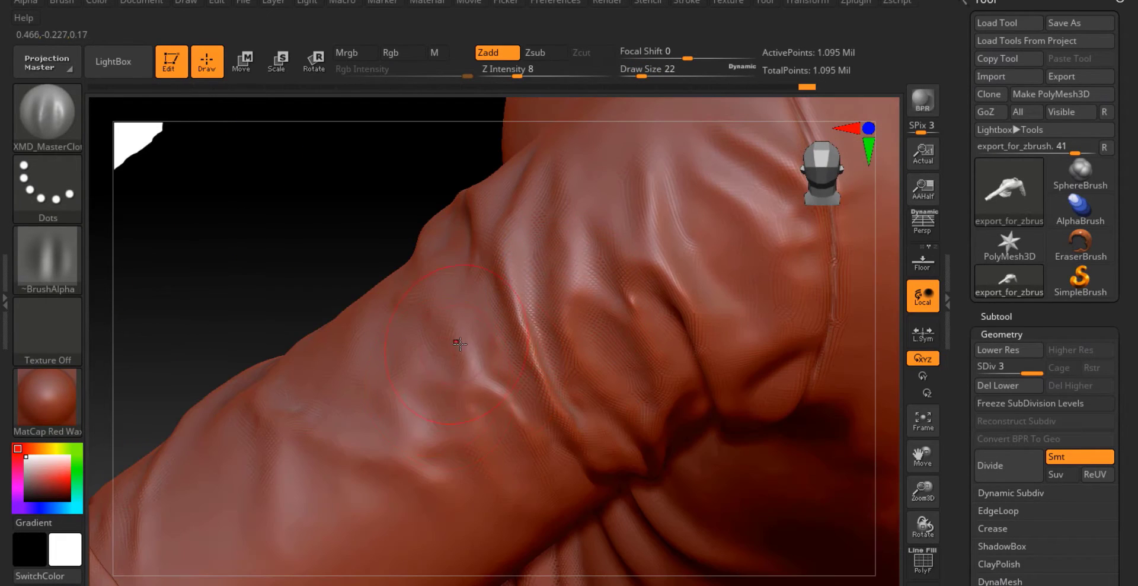
- Set the draw size to 18 and sculpt finer folds further down the left upper sleeve
key("space")
left_click_drag(281, 355, 282, 355)
key("space")
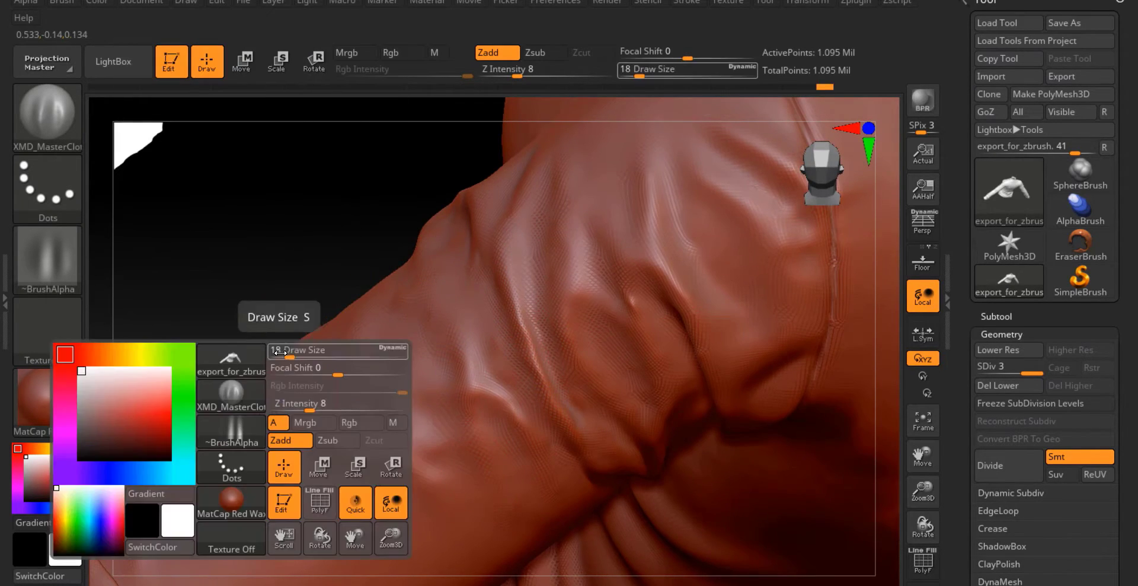
left_click_drag(313, 439, 352, 464)
mouse_move(292, 469)
right_mouse_down("alt")
mouse_move(457, 404)
mouse_move(420, 390)
right_mouse_up("alt")
- Set the draw size to 20 and sculpt folds around the left sleeve's elbow
key("space")
left_click_drag(419, 356, 413, 355)
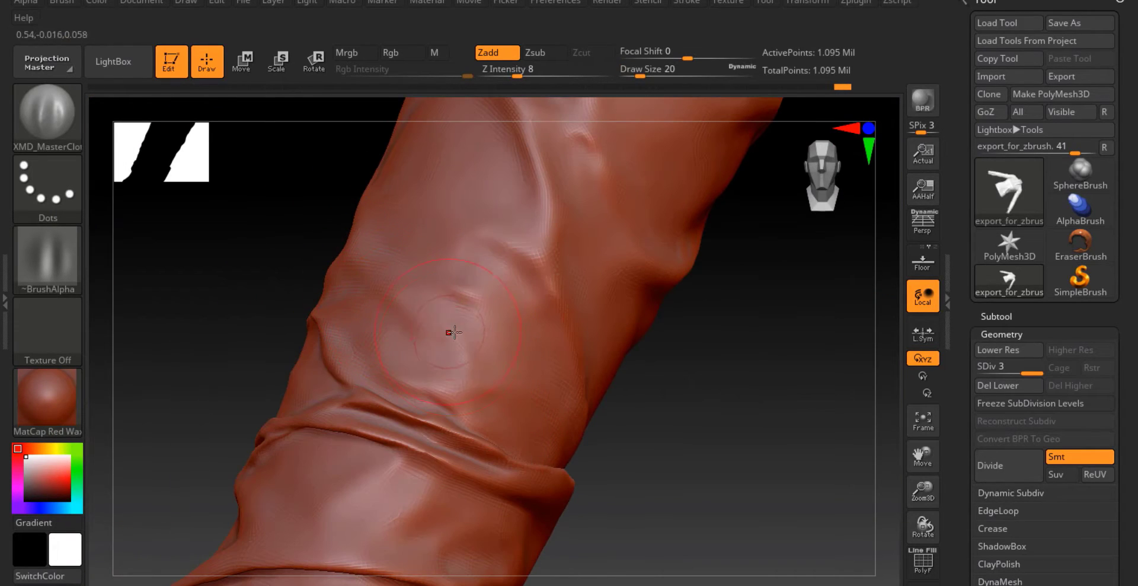
right_click_drag(426, 389, 470, 348)
right_click_drag(367, 374, 356, 375)
mouse_move(409, 412)
left_mouse_down()
mouse_move(435, 453)
mouse_move(485, 483)
left_mouse_up()
right_click_drag(474, 498, 452, 391, "alt")
- Increase the draw size to 46 and sculpt broad folds along the left forearm below the elbow
key("space")
left_click_drag(449, 407, 457, 409)
right_click_drag(470, 443, 474, 479)
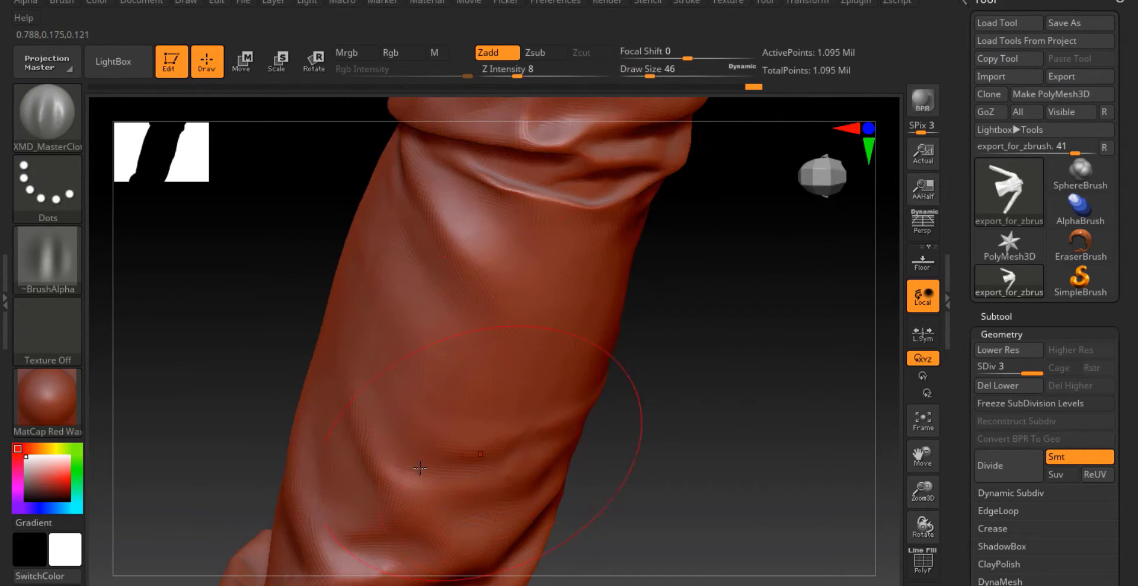
right_click_drag(409, 439, 348, 401)
- Set the draw size to 33 and sculpt folds around the left lower sleeve just above the cuff
key("space")
left_click_drag(290, 432, 284, 431)
mouse_move(286, 431)
right_mouse_down("alt")
mouse_move(314, 332)
mouse_move(384, 473)
right_mouse_up("alt")
right_click_drag(446, 273, 345, 368)
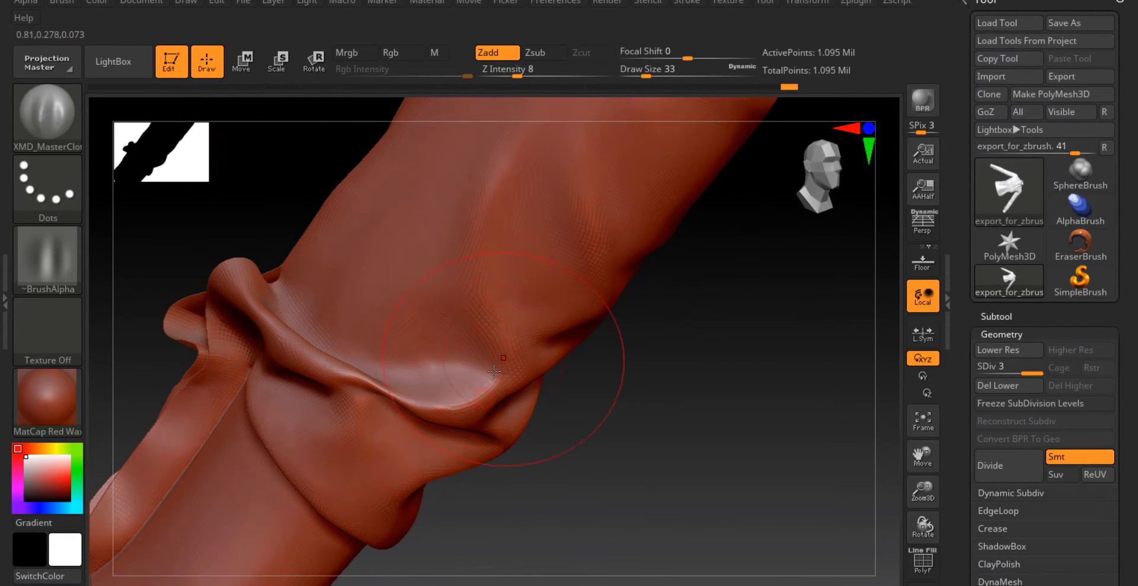
right_click_drag(494, 371, 531, 401)
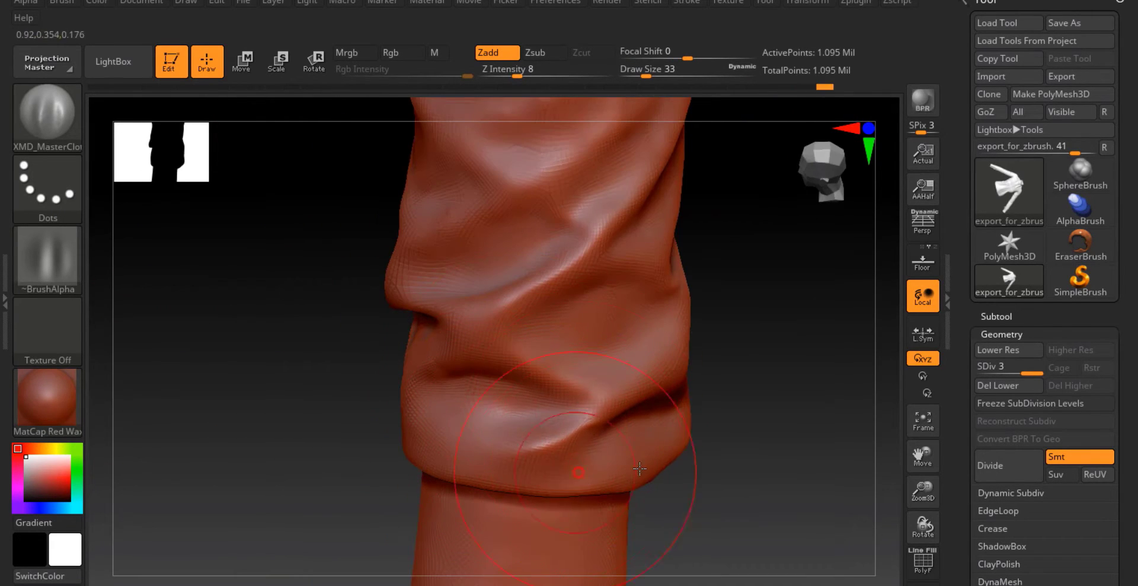
right_click_drag(639, 468, 398, 407)
left_click_drag(350, 390, 347, 397)
mouse_move(346, 397)
right_mouse_down()
mouse_move(333, 398)
mouse_move(290, 358)
mouse_move(320, 338)
mouse_move(334, 309)
mouse_move(432, 361)
mouse_move(492, 366)
mouse_move(404, 367)
right_mouse_up()
mouse_move(474, 378)
right_mouse_down()
mouse_move(399, 460)
mouse_move(478, 496)
mouse_move(330, 427)
mouse_move(410, 422)
mouse_move(414, 344)
mouse_move(451, 261)
mouse_move(527, 409)
right_mouse_up()
- Compare the whole shirt at subdivision levels 1 and 3
left_click(981, 370)
mouse_move(528, 409)
right_mouse_down()
mouse_move(579, 376)
mouse_move(447, 350)
right_mouse_up()
right_click_drag(447, 350, 545, 422, "ctrl")
right_click_drag(483, 369, 470, 276, "alt")
mouse_move(500, 357)
right_mouse_down()
mouse_move(595, 365)
mouse_move(551, 368)
mouse_move(569, 363)
right_mouse_up()
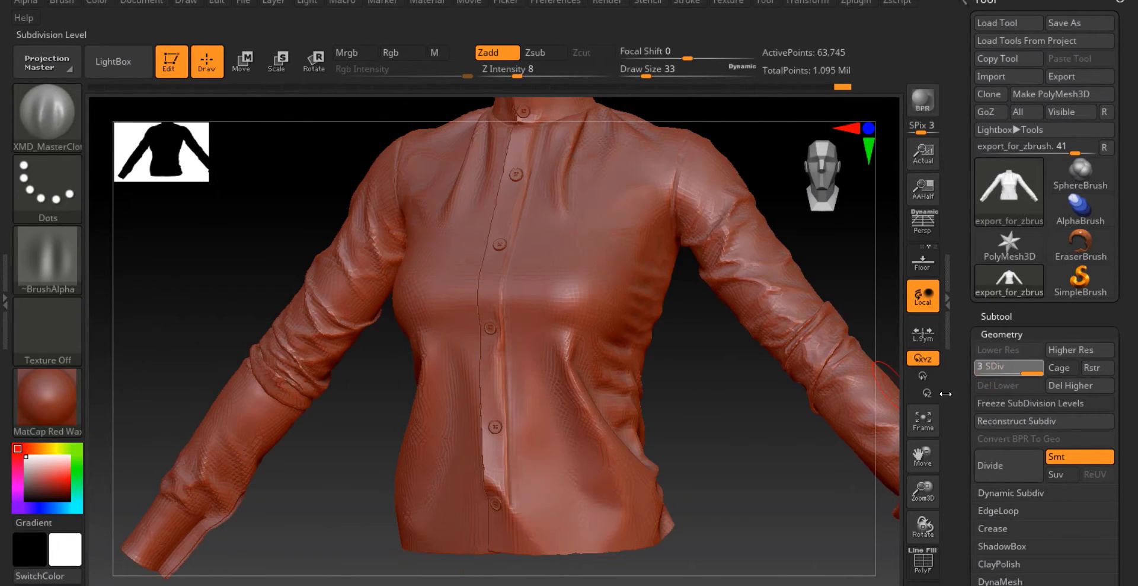
left_click_drag(947, 393, 949, 391)
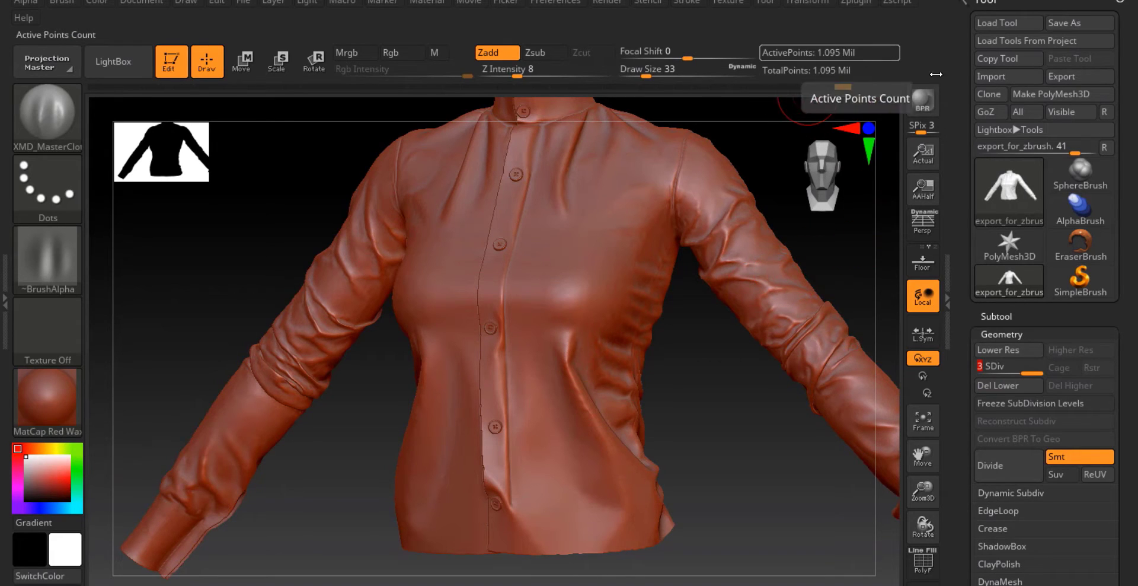
- Set the shirt to subdivision level 1 and export it in FBX format as export_for_Substance_Low
left_click_drag(1032, 370, 967, 372)
left_click(1066, 77)
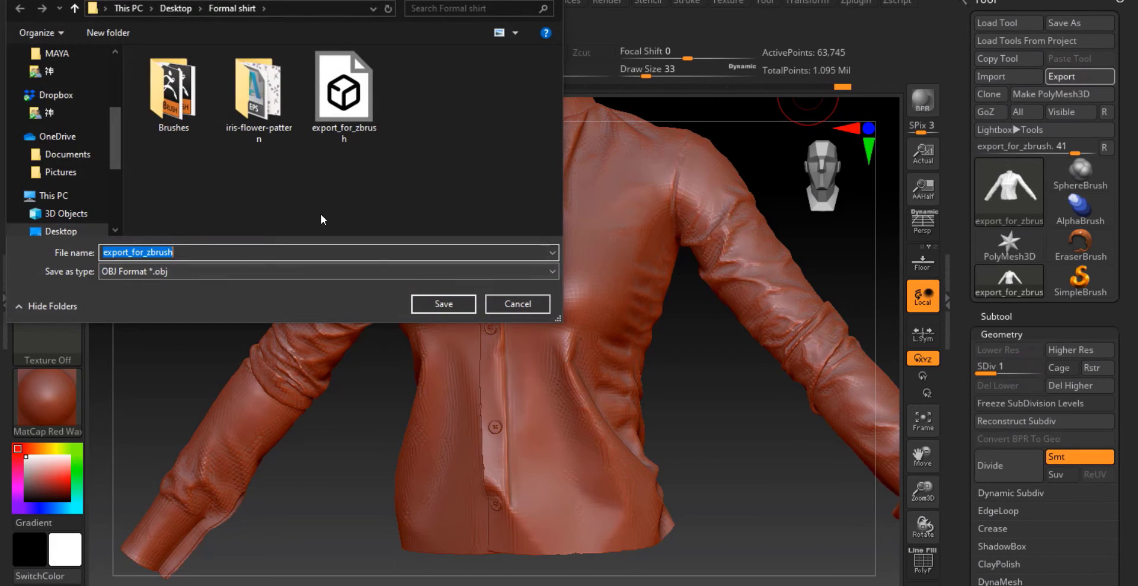
left_click(185, 252)
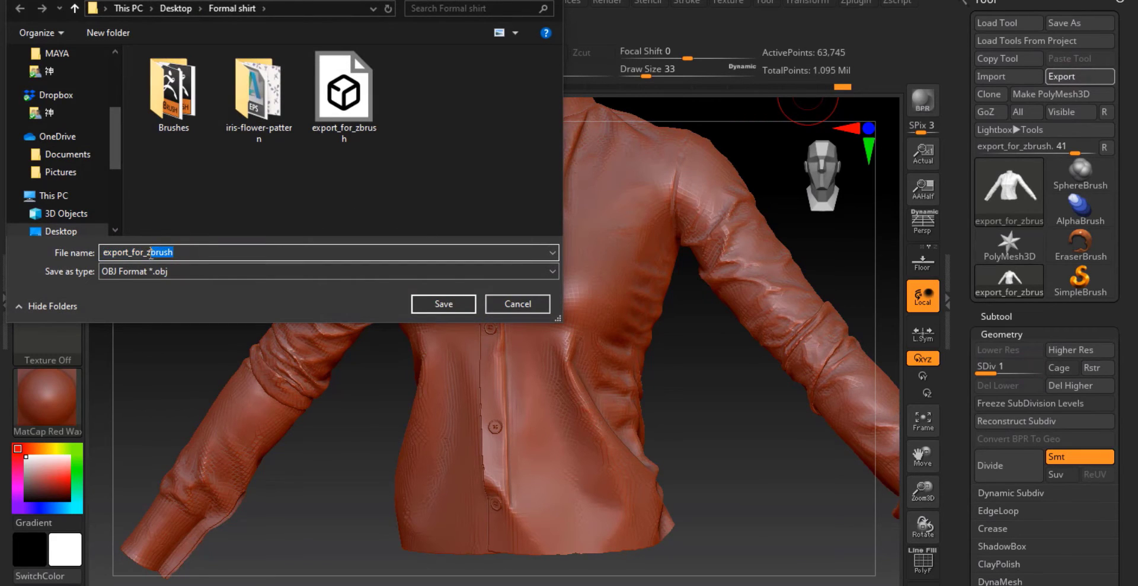
key("BackSpace")
key("BackSpace")
key("alt+shift")
left_click(205, 273)
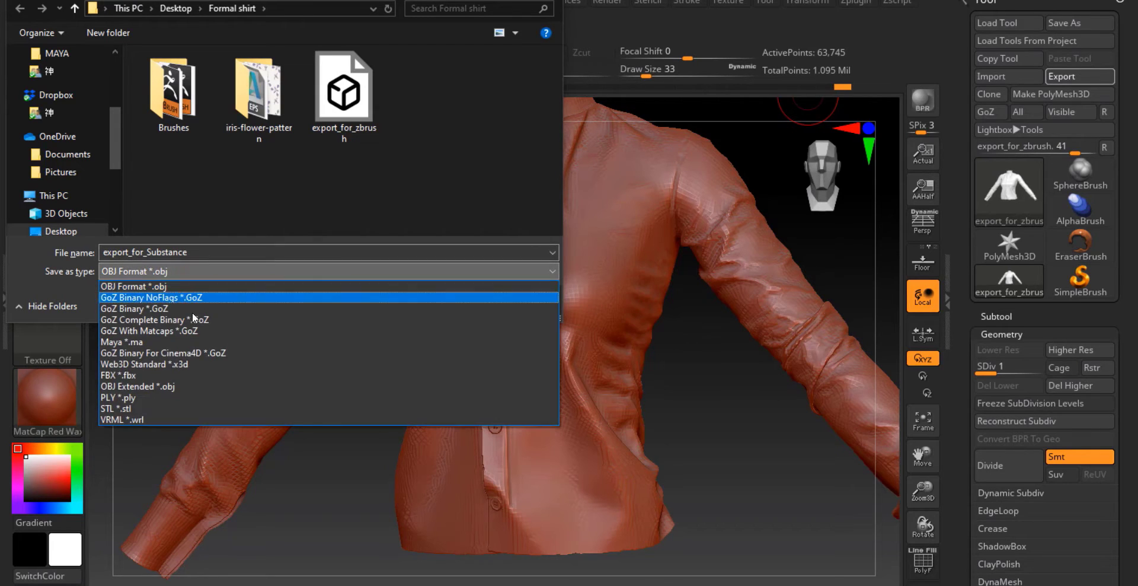
left_click(149, 375)
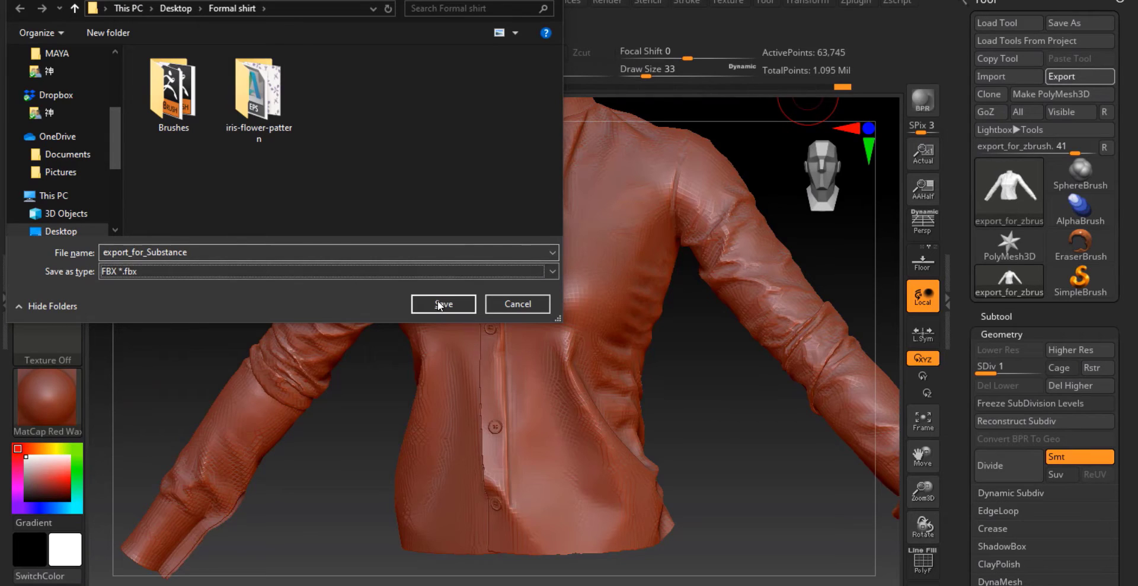
double_click(209, 255)
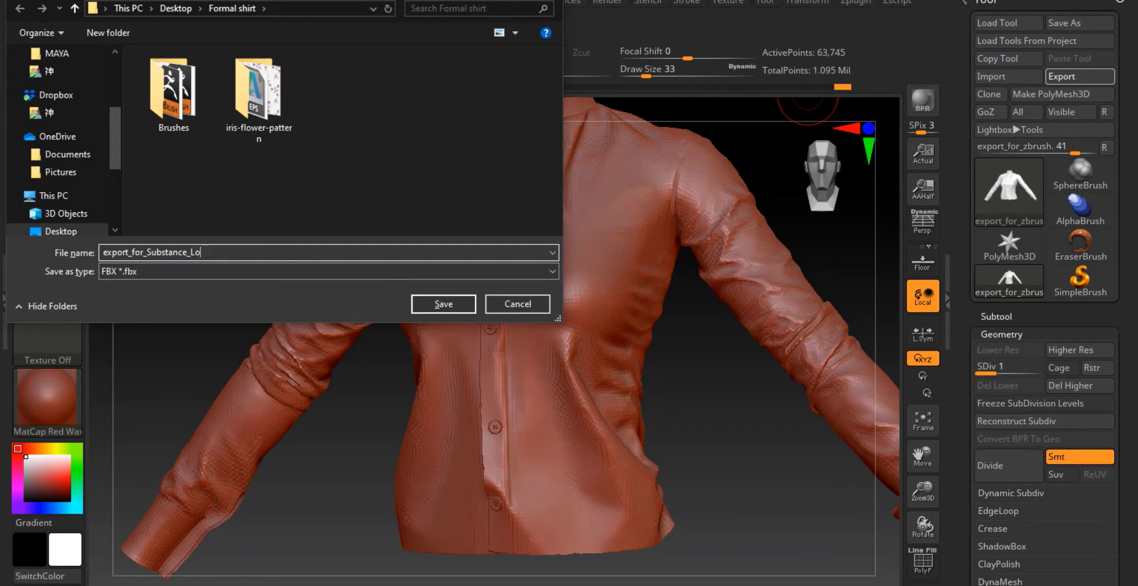
key("Return")
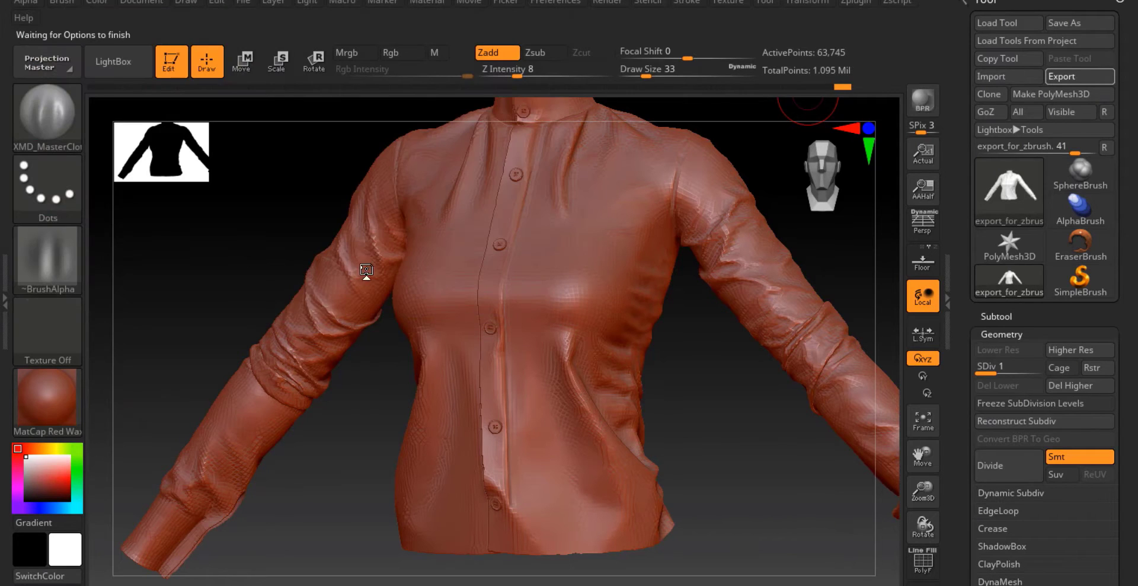
left_click(533, 416)
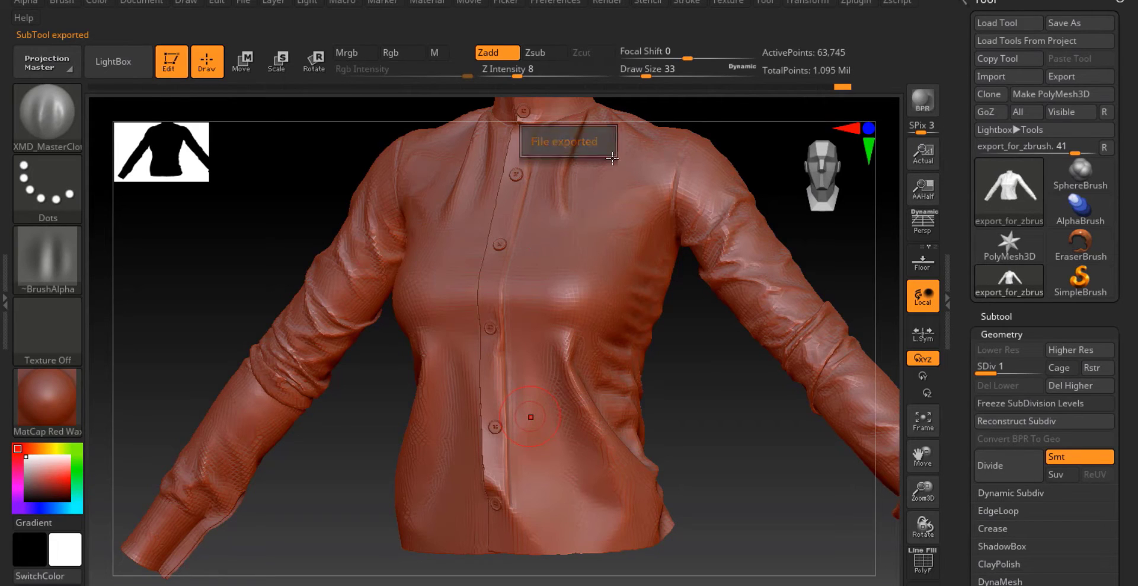
- Set the shirt to subdivision level 3 and export it in FBX format as export_for_Substance_High
left_click_drag(985, 366, 1032, 367)
mouse_move(634, 320)
right_mouse_down()
mouse_move(584, 320)
mouse_move(658, 320)
right_mouse_up()
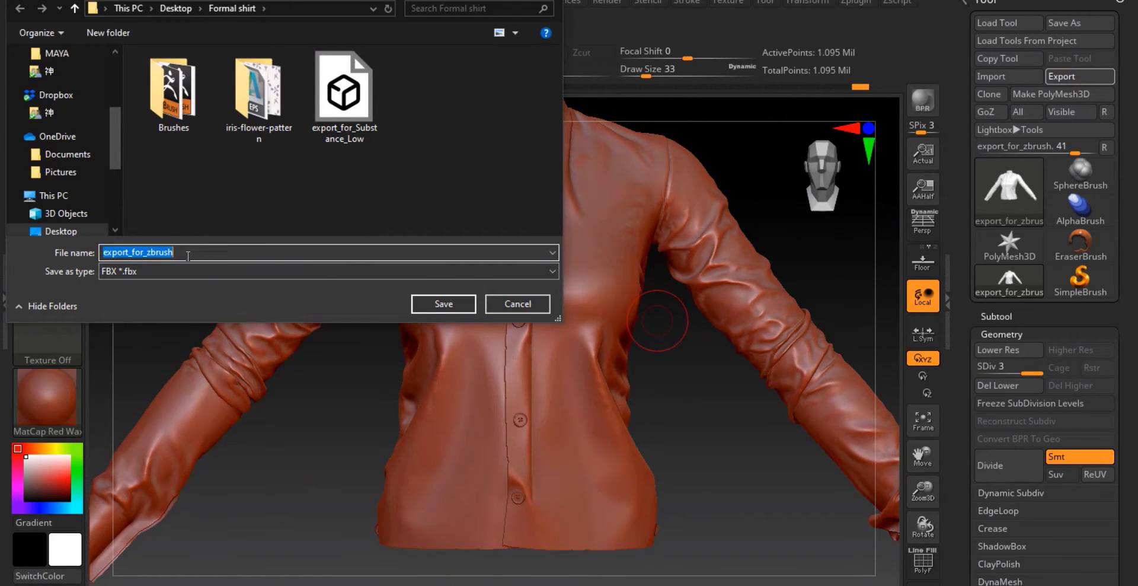
left_click(368, 127)
left_click(231, 252)
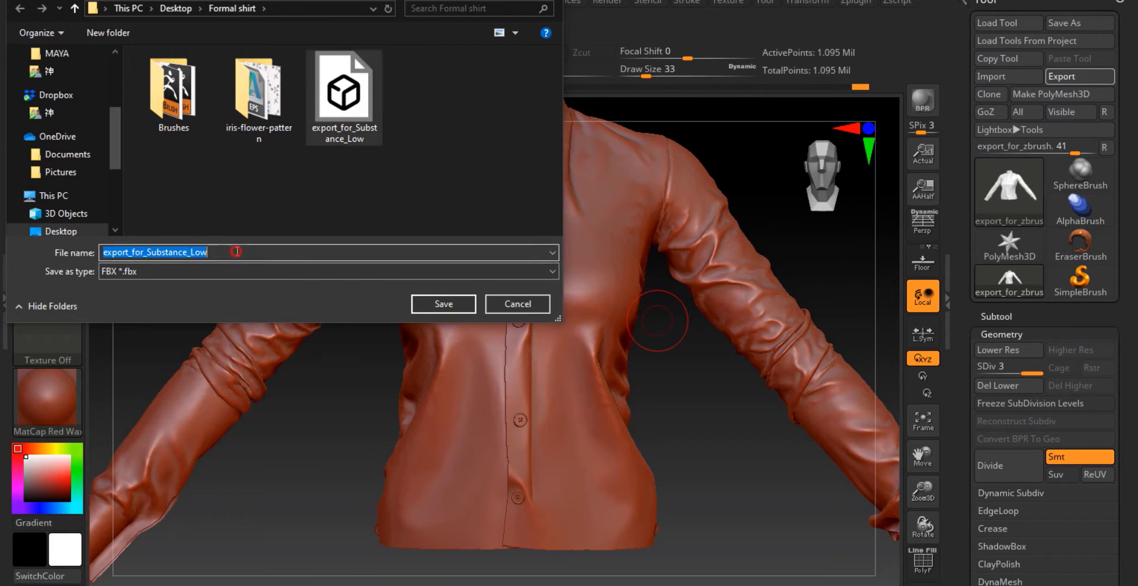
key("BackSpace")
key("BackSpace")
key("BackSpace")
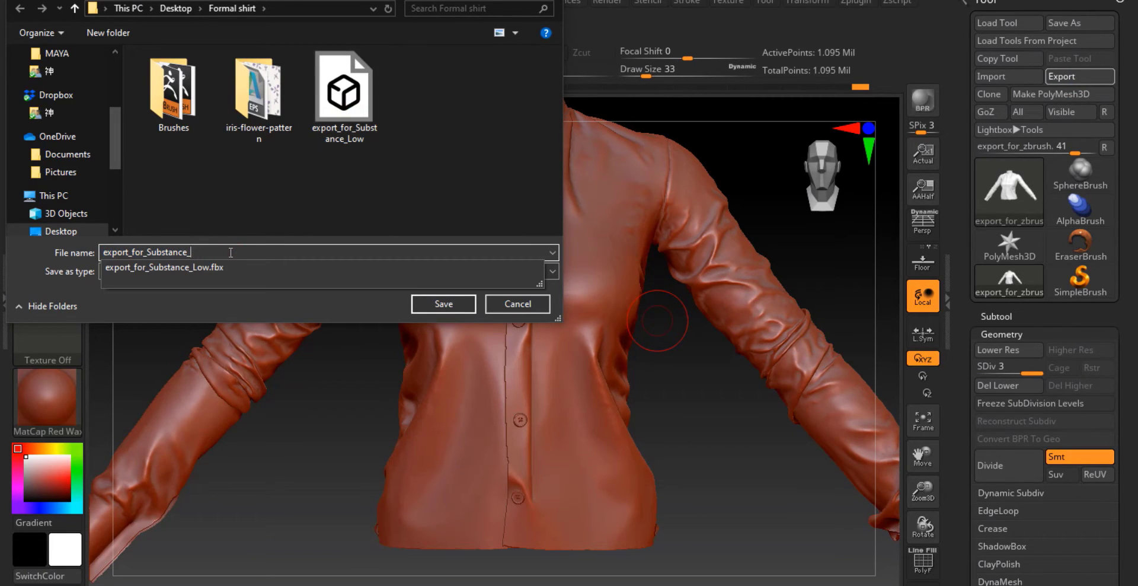
type("High")
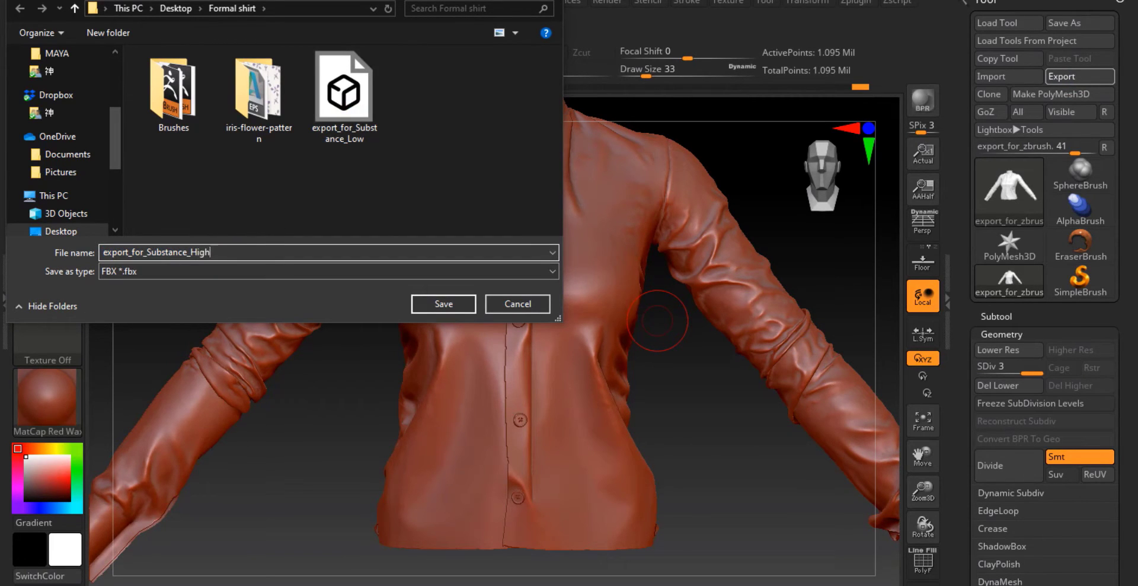
key("Return")
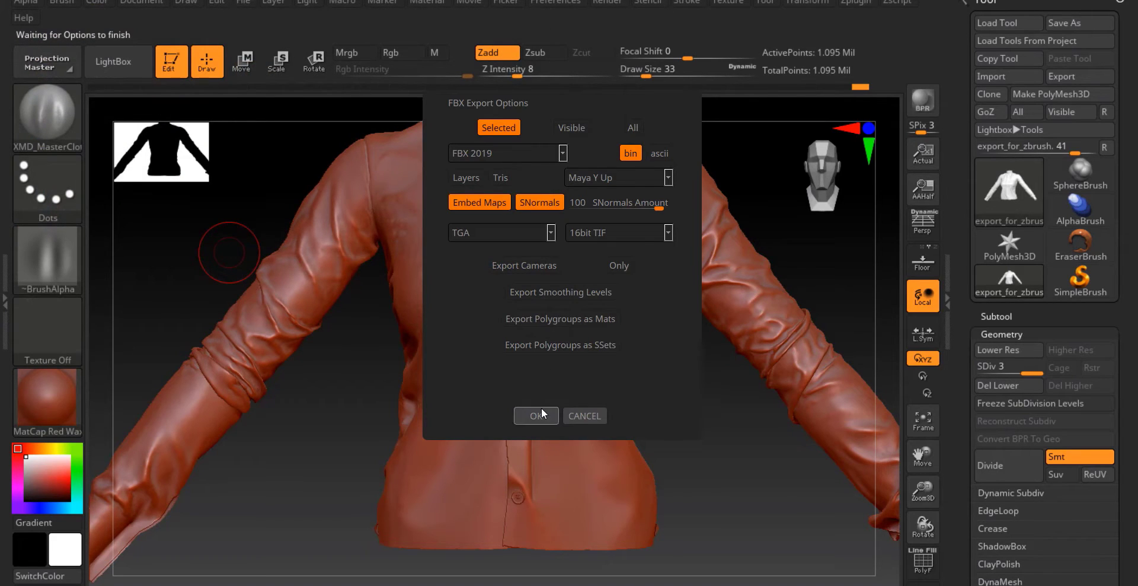
left_click(540, 415)
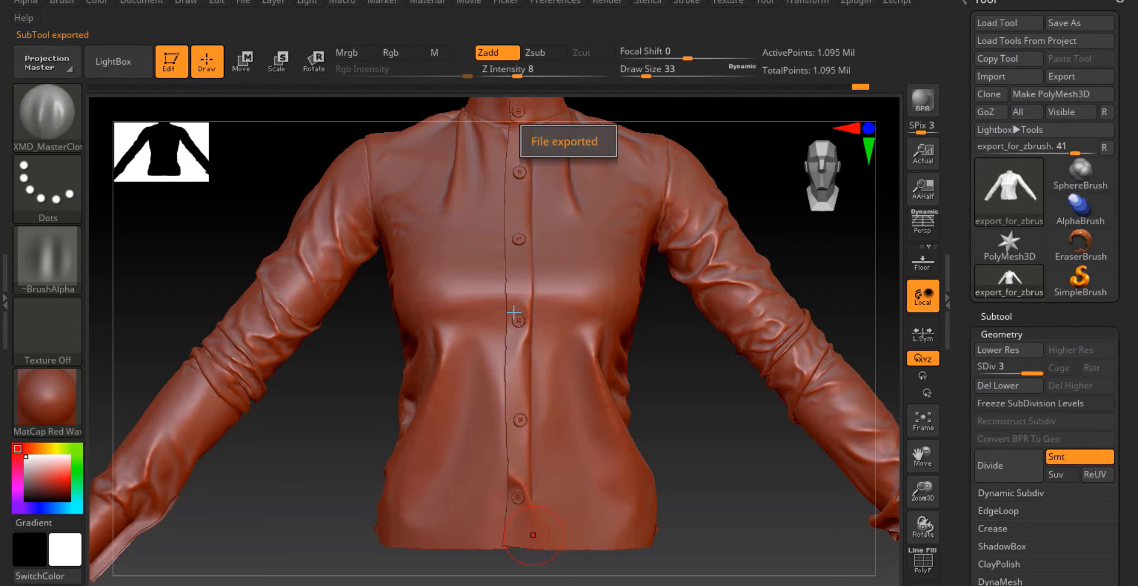
mouse_move(538, 321)
right_mouse_down()
mouse_move(445, 330)
mouse_move(557, 320)
right_mouse_up()
mouse_move(476, 302)
right_mouse_down("alt")
mouse_move(599, 419)
mouse_move(521, 269)
mouse_move(511, 332)
right_mouse_up("alt")
mouse_move(511, 332)
right_mouse_down()
mouse_move(498, 355)
mouse_move(528, 403)
mouse_move(498, 399)
mouse_move(482, 322)
mouse_move(523, 360)
mouse_move(520, 329)
right_mouse_up()
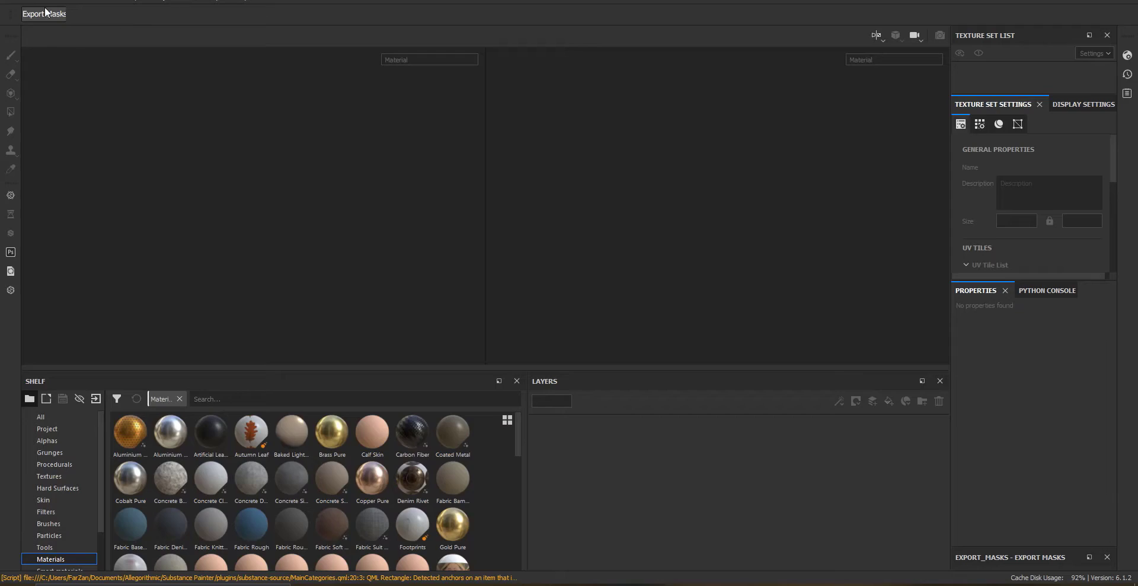
- Switch to Substance Painter and create a new project from export_for_Substance_Low.fbx, choosing its normal map format
left_click(18, 3)
left_click(35, 16)
left_click(702, 153)
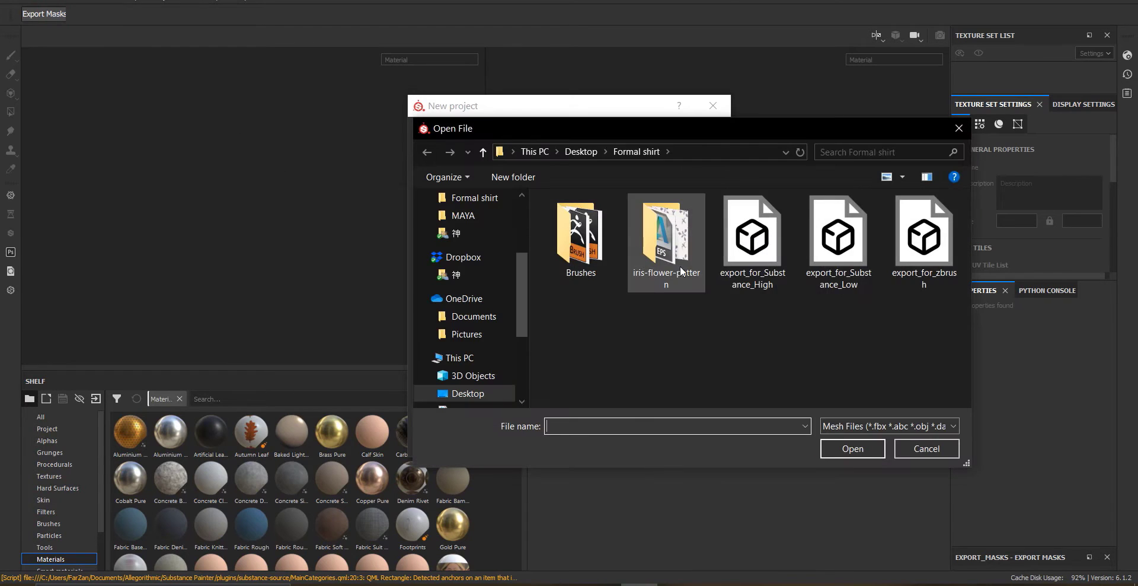
double_click(838, 237)
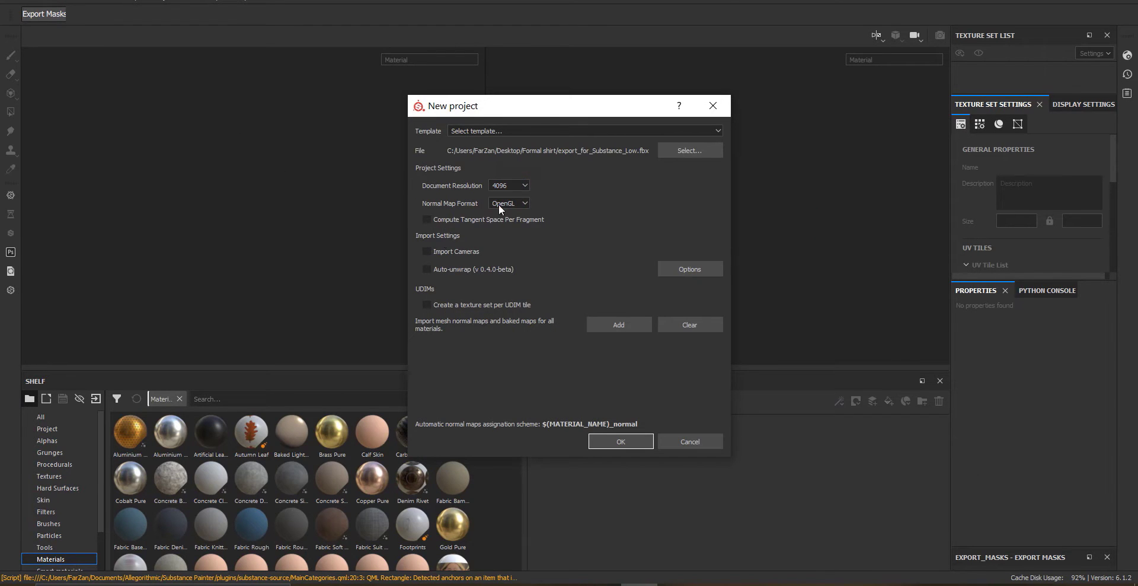
left_click(508, 203)
left_click(504, 218)
left_click(443, 253)
left_click(620, 442)
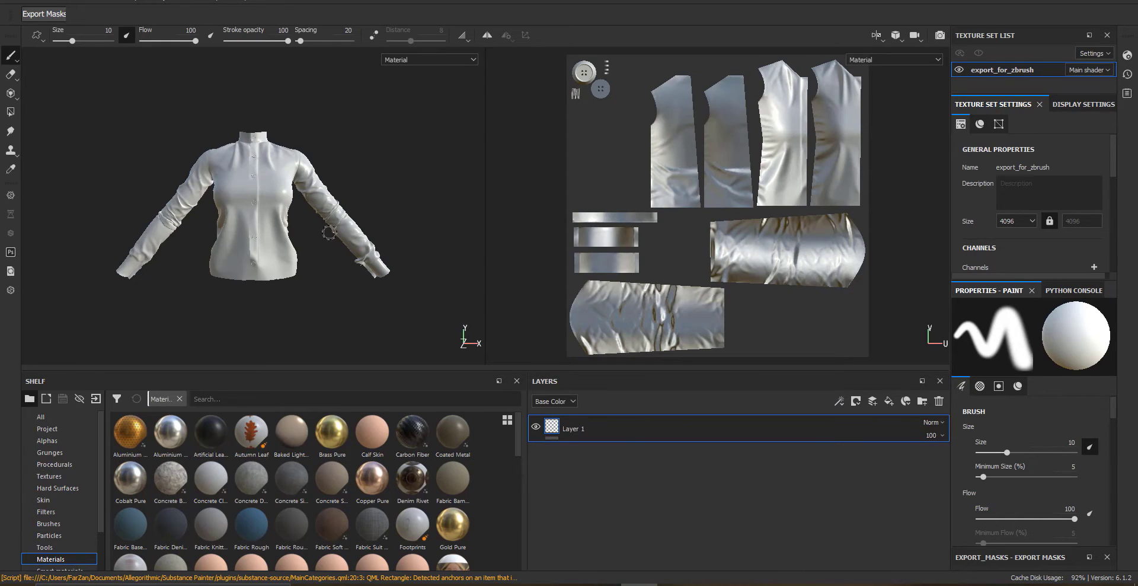
- Examine the imported low-poly shirt up close and from several angles, including the collar, sleeves and button placket
left_click_drag(338, 212, 321, 216, "alt")
scroll(325, 165, "up", 5)
middle_click_drag(281, 157, 260, 205, "alt")
mouse_move(239, 208)
left_mouse_down("alt")
mouse_move(265, 212)
mouse_move(256, 229)
left_mouse_up("alt")
middle_click_drag(257, 228, 279, 180, "alt")
scroll(280, 180, "up", 2)
mouse_move(279, 180)
left_mouse_down("alt")
mouse_move(350, 173)
mouse_move(279, 177)
left_mouse_up("alt")
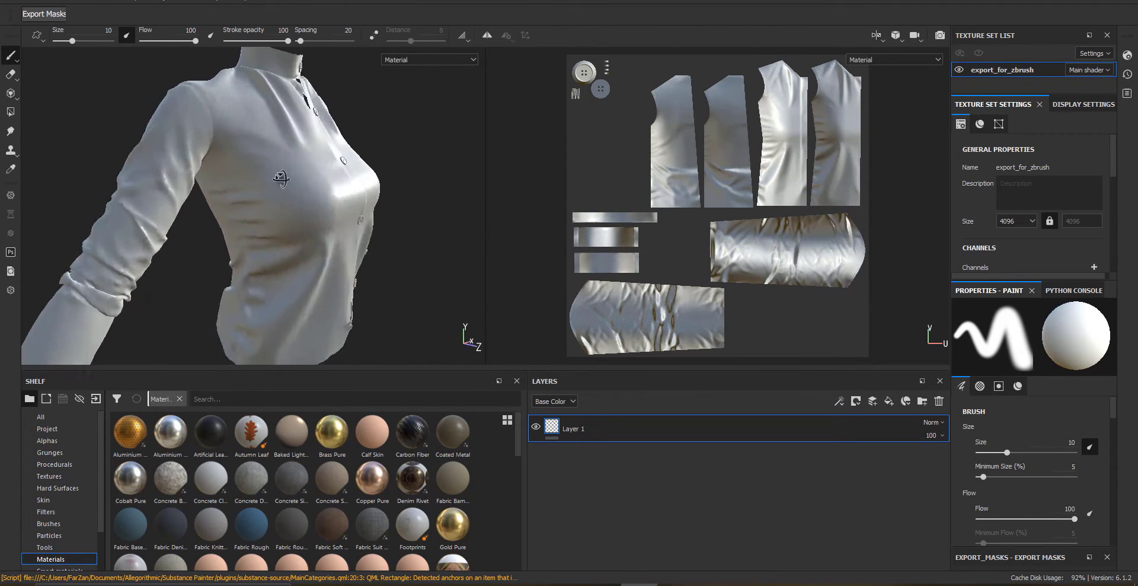
middle_click_drag(279, 178, 328, 192, "alt")
left_click_drag(328, 192, 328, 221, "alt")
scroll(327, 222, "down", 3)
middle_click_drag(327, 221, 297, 183, "alt")
left_click_drag(297, 182, 320, 179, "alt")
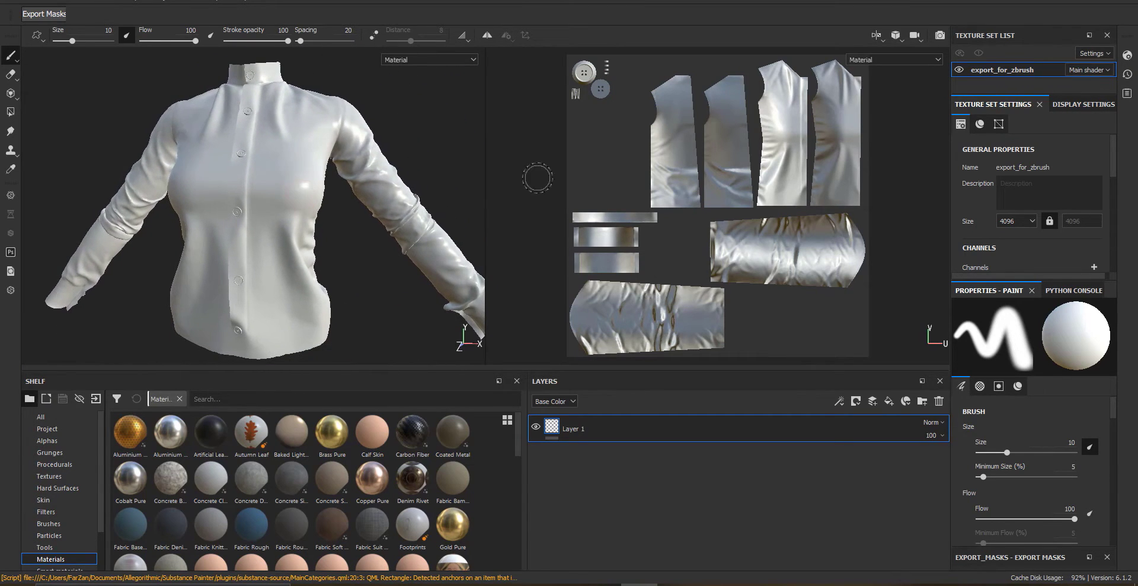
- Open the mesh map baking settings for the shirt and set the output size to 4096
left_click(1083, 105)
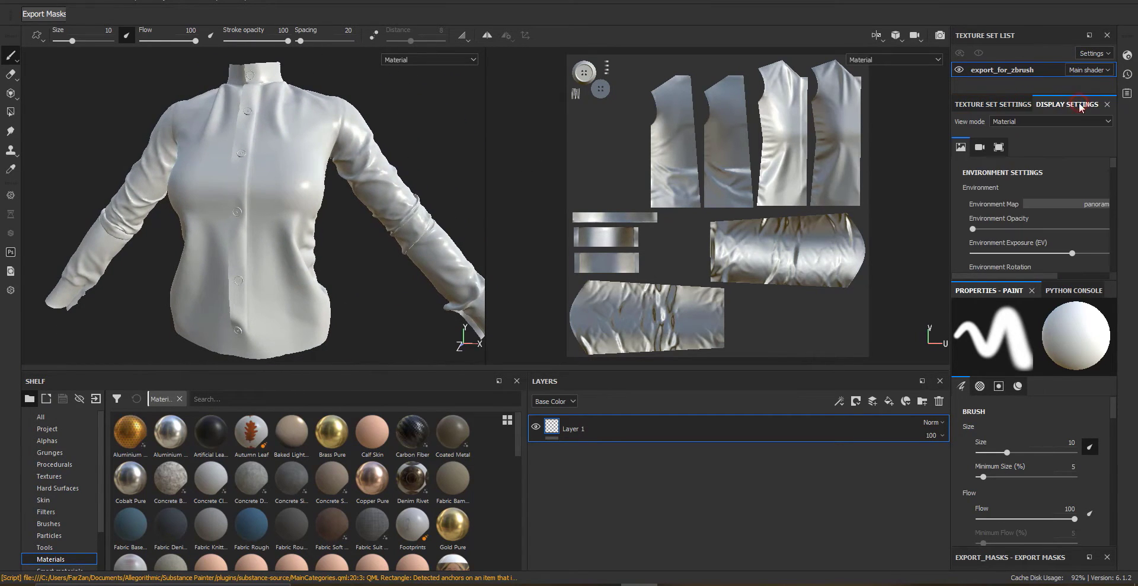
left_click(993, 104)
scroll(1060, 219, "down", 6)
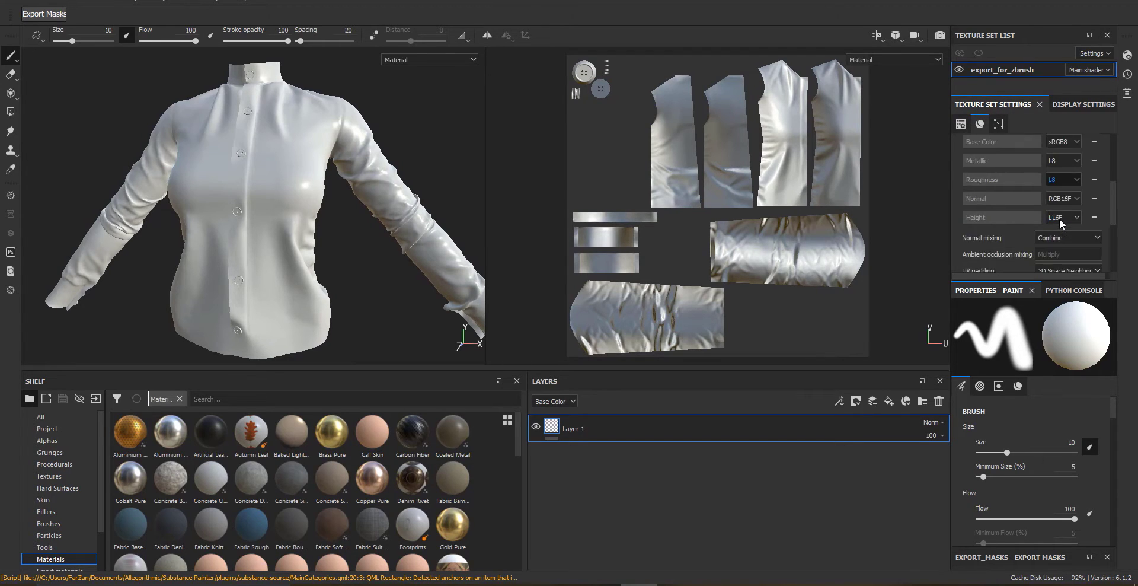
left_click(1065, 244)
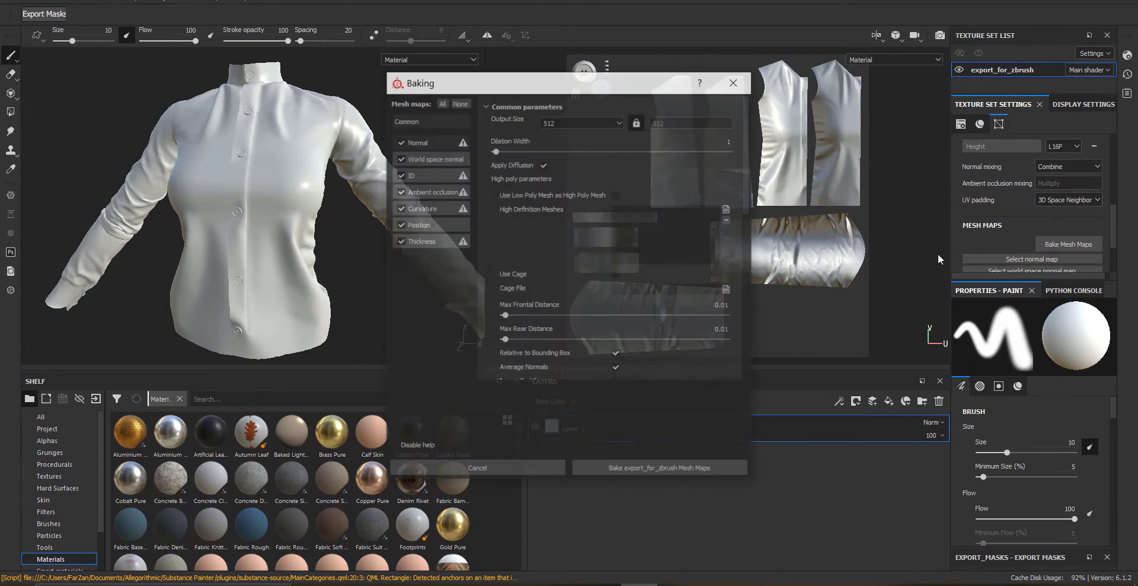
left_click(562, 122)
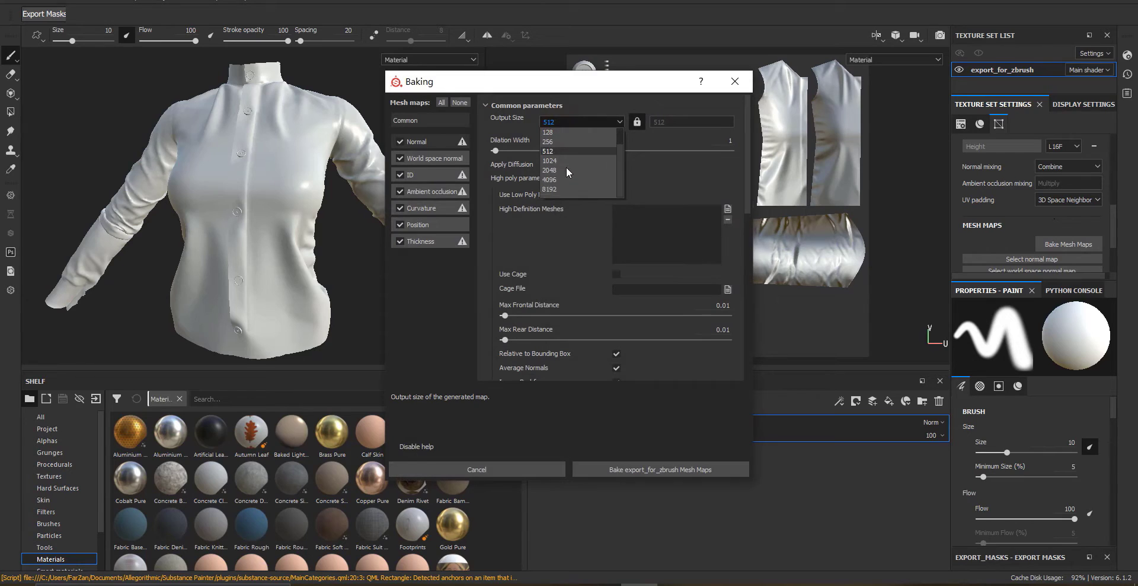
left_click(561, 180)
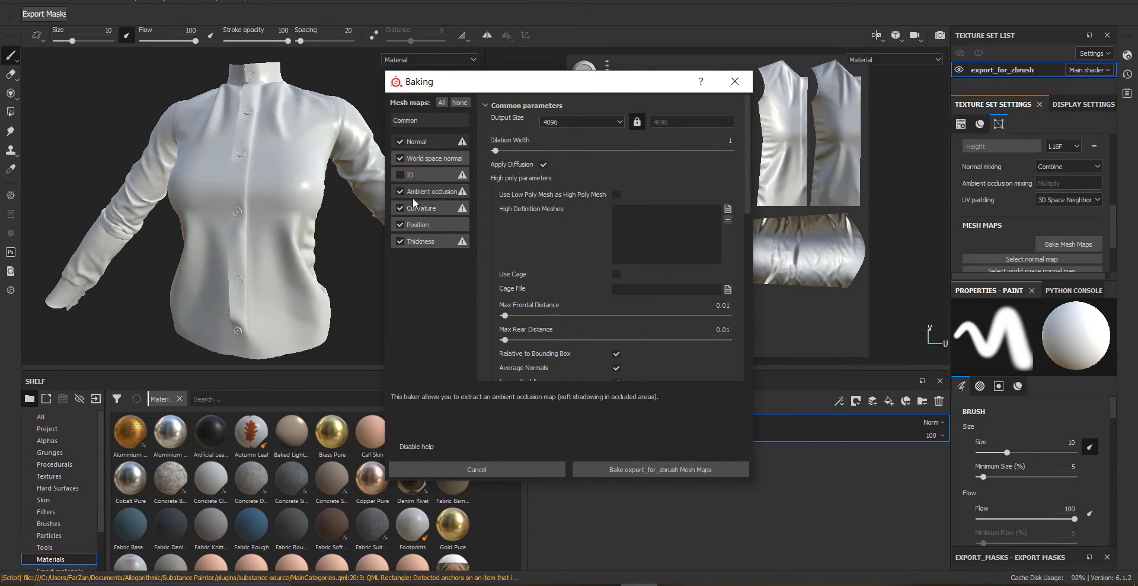
- Exclude the ID map from the bake and load the exported high-poly shirt as the high definition mesh
left_click(399, 175)
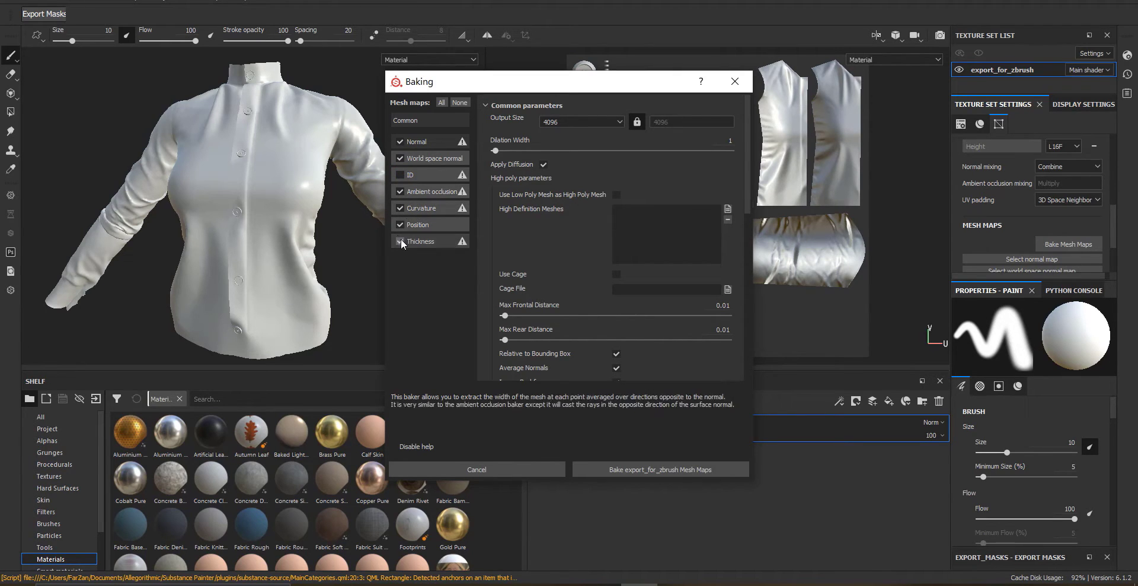
left_click(728, 209)
key("Escape")
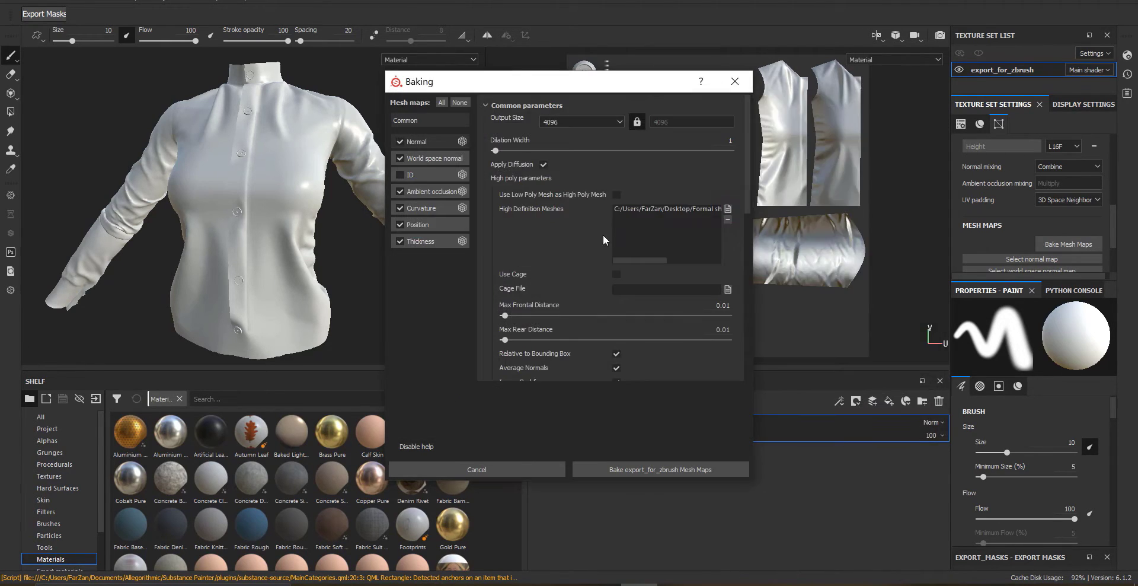
scroll(564, 258, "down", 5)
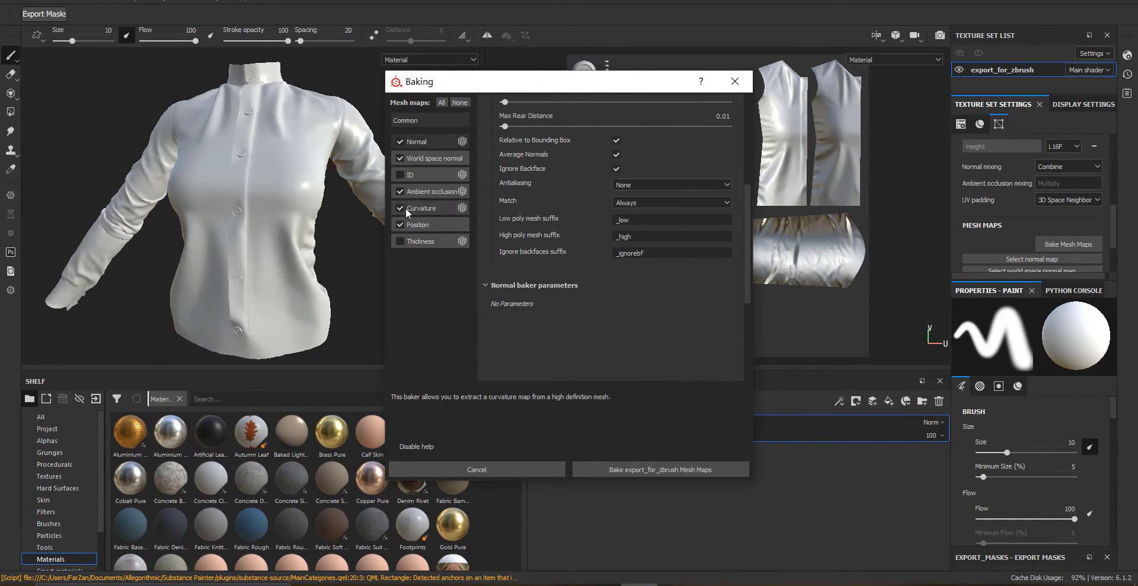
- Exclude the position and world space normal maps, and bake only the normal, ambient occlusion and curvature maps
left_click(663, 470)
left_click(400, 224)
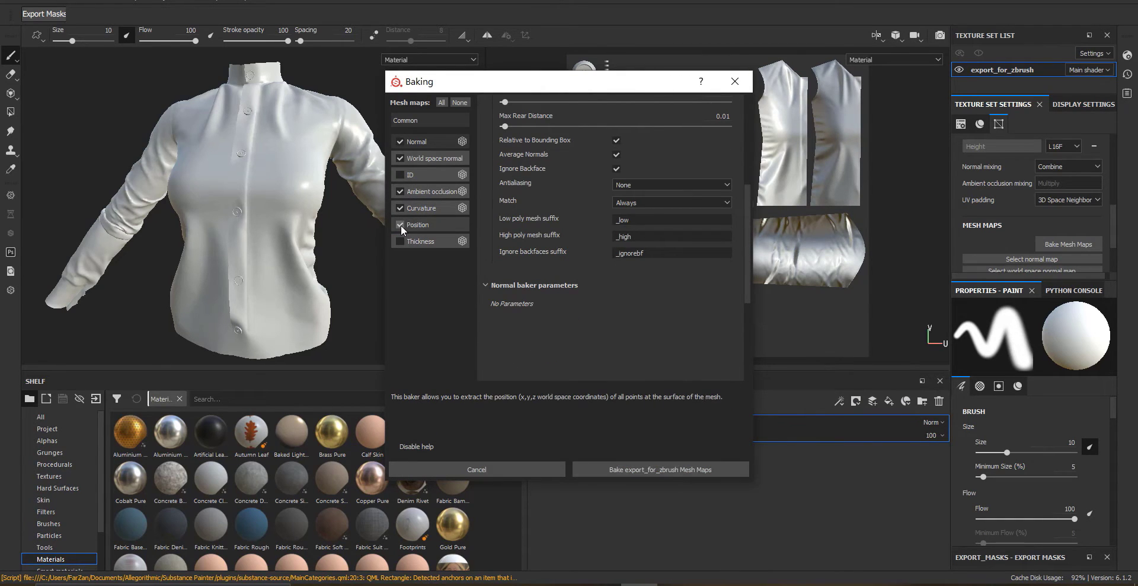
left_click(400, 157)
left_click(659, 470)
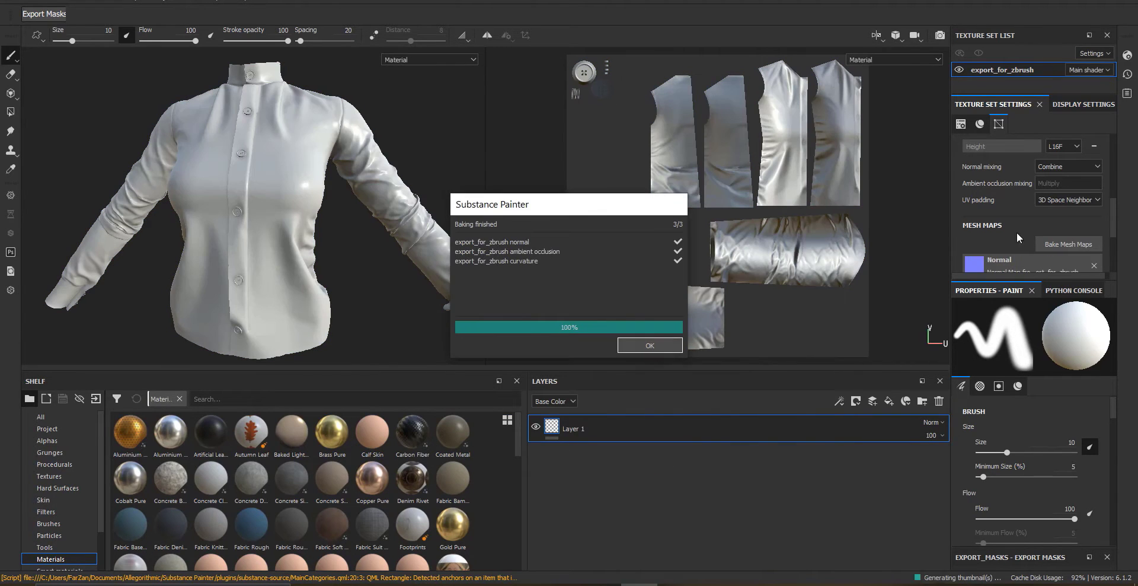
left_click(650, 345)
- Bake only the world space normal and position maps at an output size of 1024
left_click(400, 141)
left_click(400, 158)
left_click(400, 191)
left_click(400, 208)
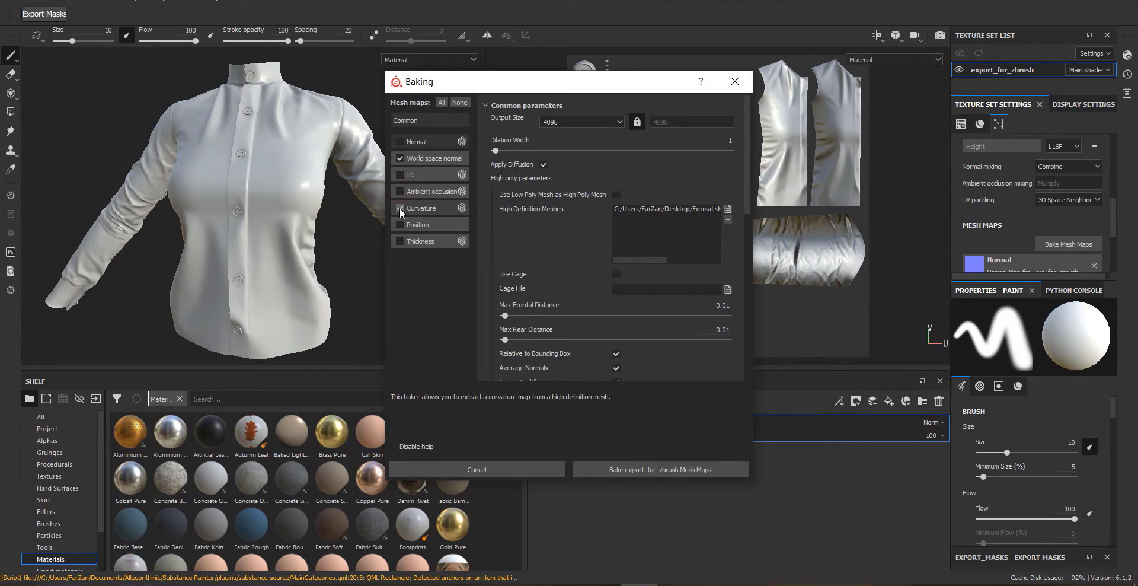
left_click(400, 224)
left_click(581, 121)
left_click(590, 170)
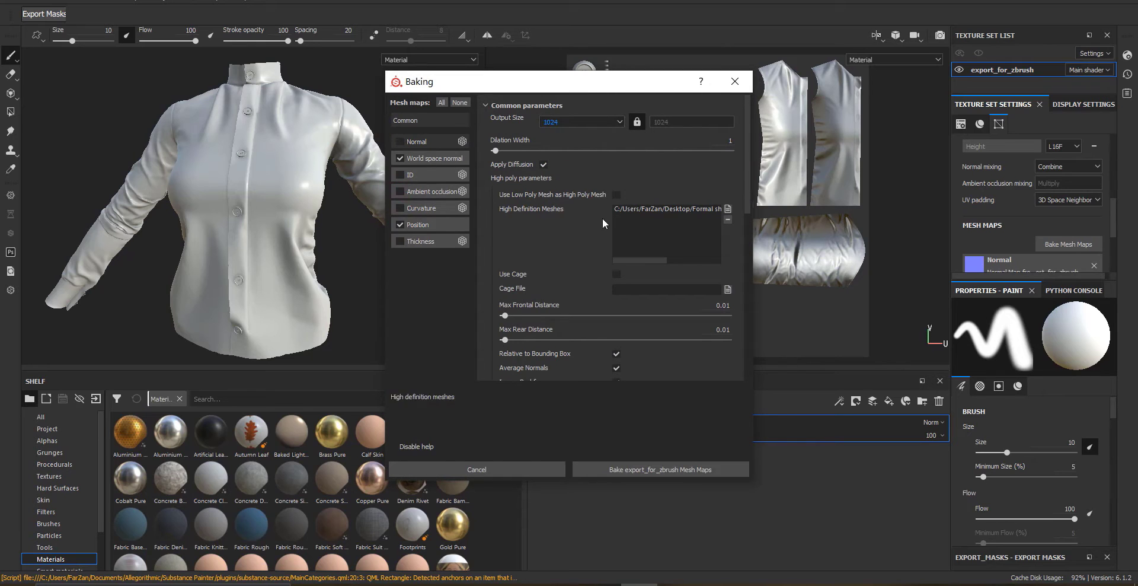
left_click(667, 463)
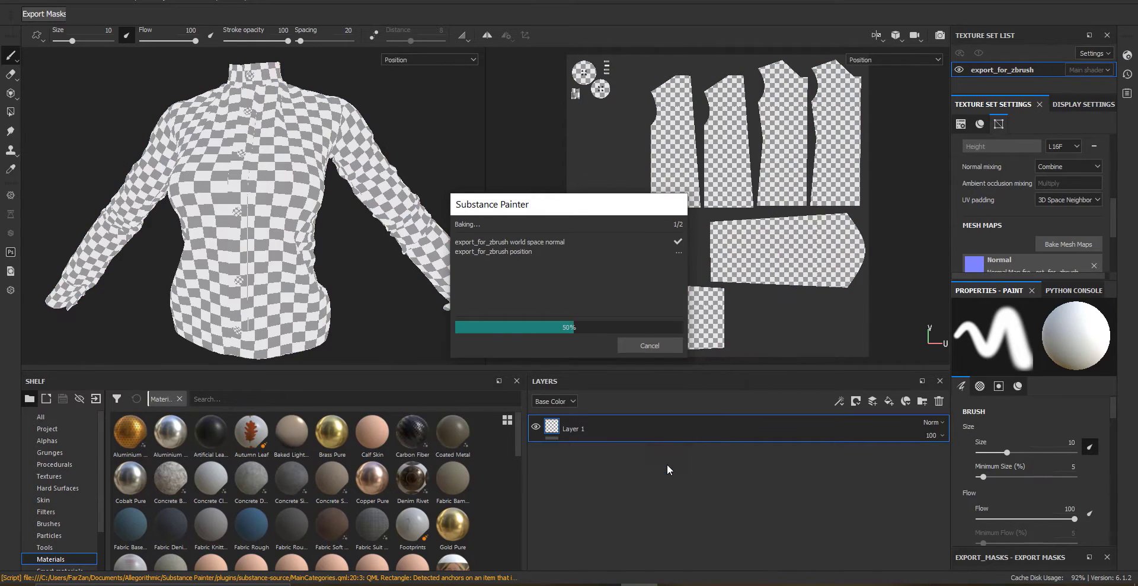
left_click(649, 344)
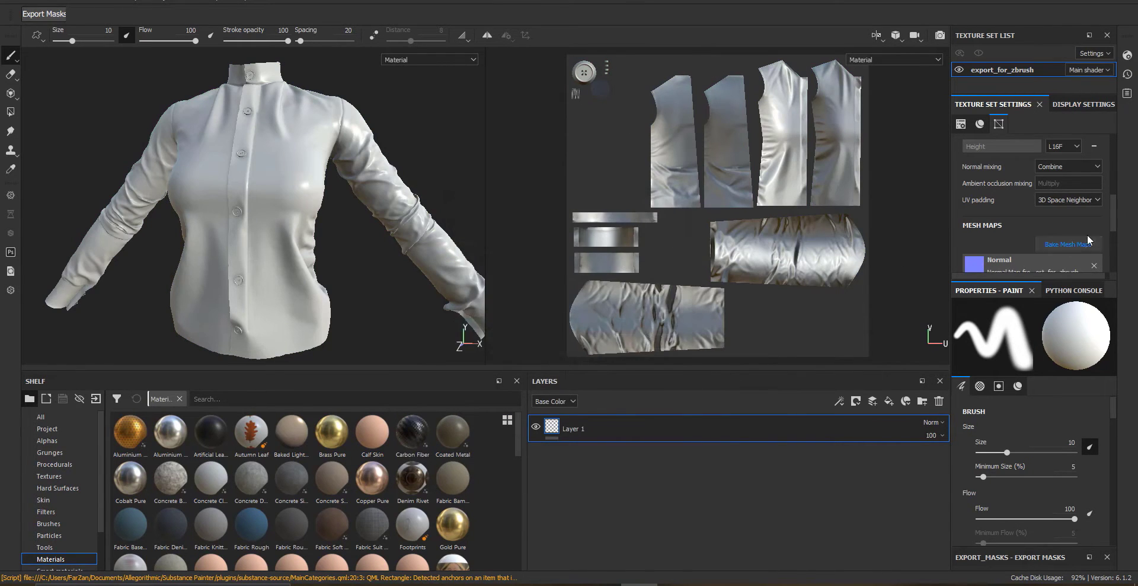
- Compare the folds on the shirt's torso and sleeve with and without the baked normal map, restoring the map each time
scroll(1088, 239, "down", 2)
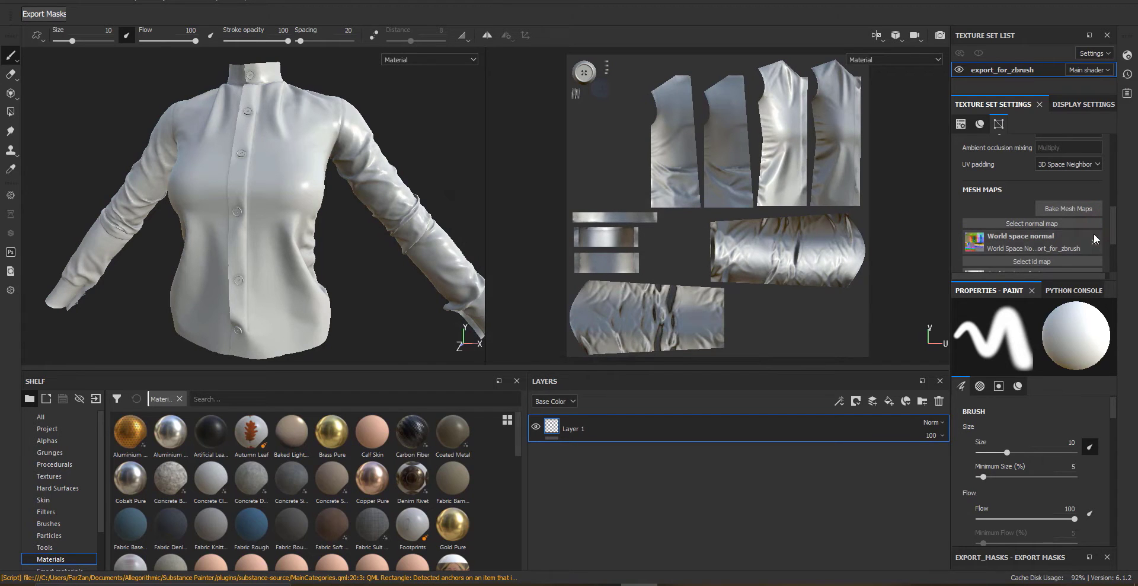
key("ctrl+z")
left_click_drag(401, 229, 361, 225, "alt")
right_click_drag(362, 225, 403, 228, "alt")
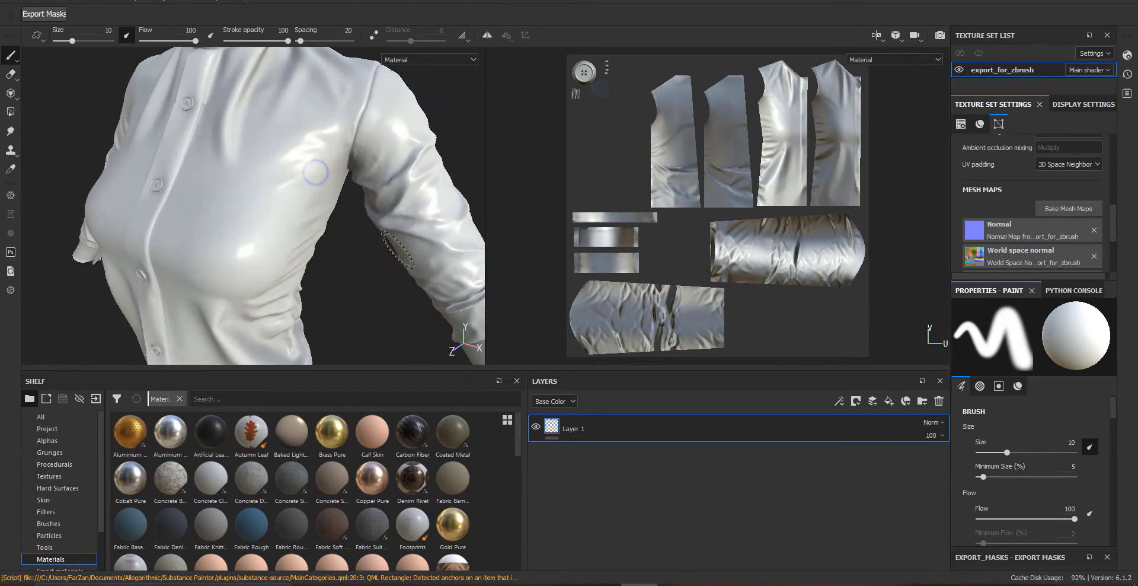
left_click_drag(403, 229, 355, 215, "alt")
middle_click_drag(354, 214, 254, 200, "alt")
right_click_drag(318, 229, 380, 207, "alt")
right_click_drag(261, 237, 332, 196, "alt")
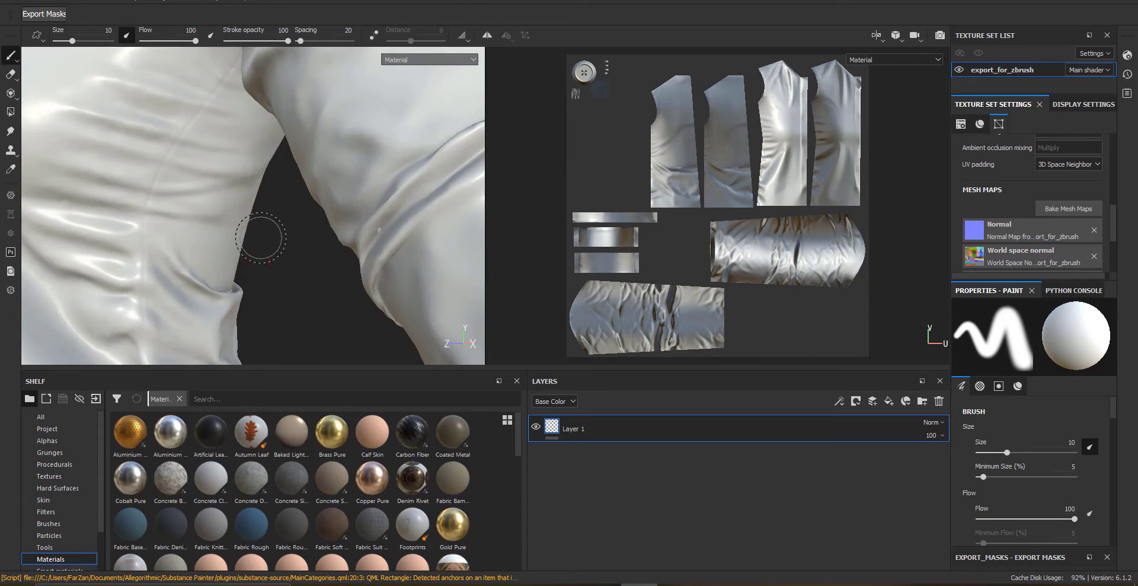
left_click(1093, 230)
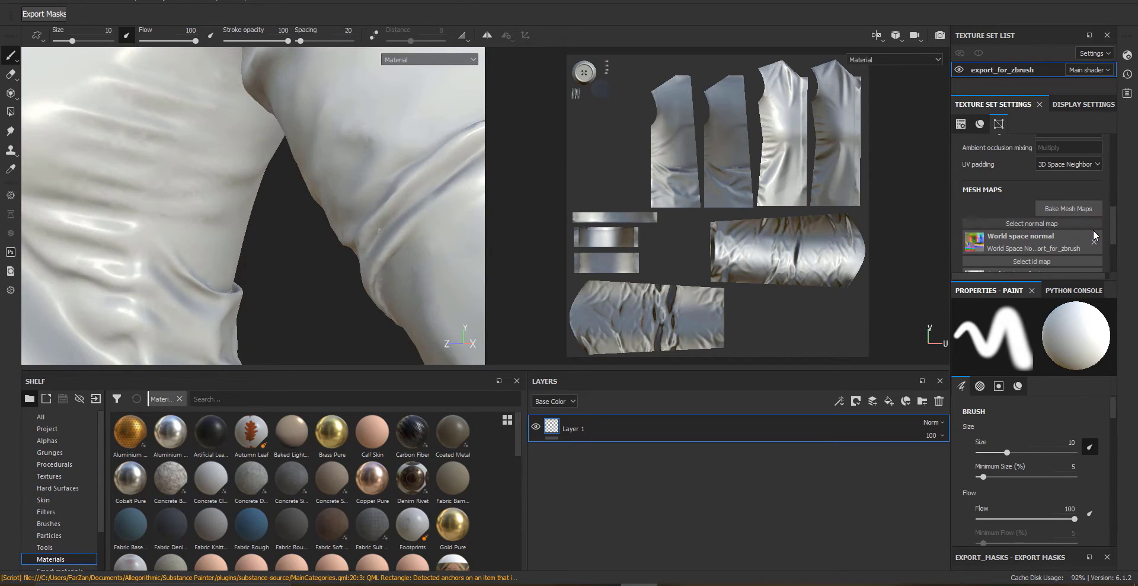
key("ctrl+z")
left_click(1094, 230)
key("ctrl+z")
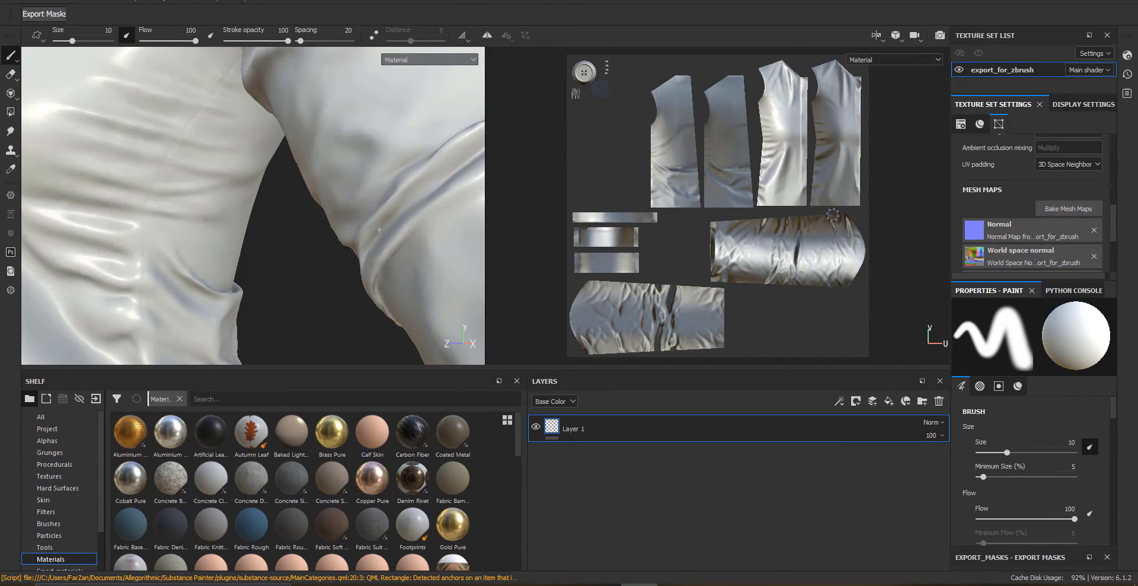
- Compare the shoulder seam up close with and without the baked normal map, restore the map and return to the whole shirt
left_click_drag(320, 183, 361, 330, "alt")
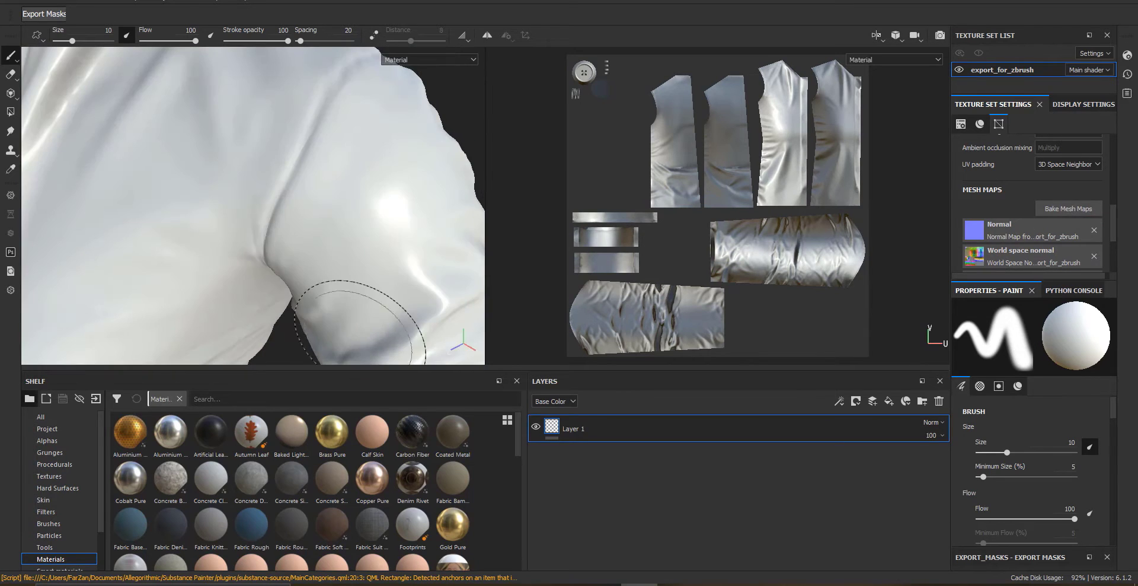
right_click_drag(326, 187, 335, 266, "alt")
middle_click_drag(317, 154, 311, 236, "alt")
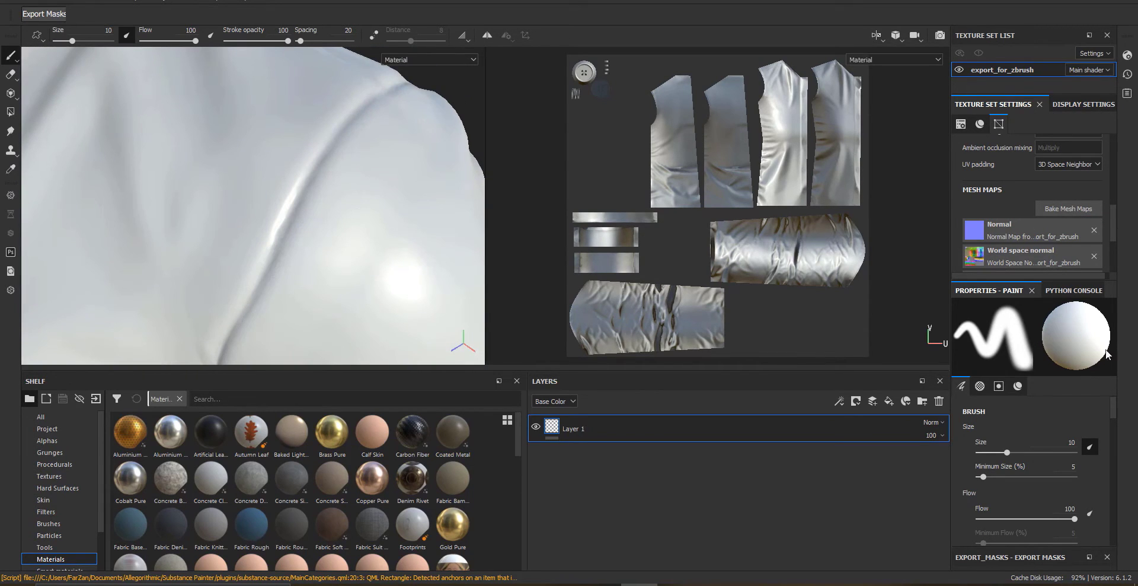
left_click(1094, 231)
key("ctrl+z")
left_click(1093, 233)
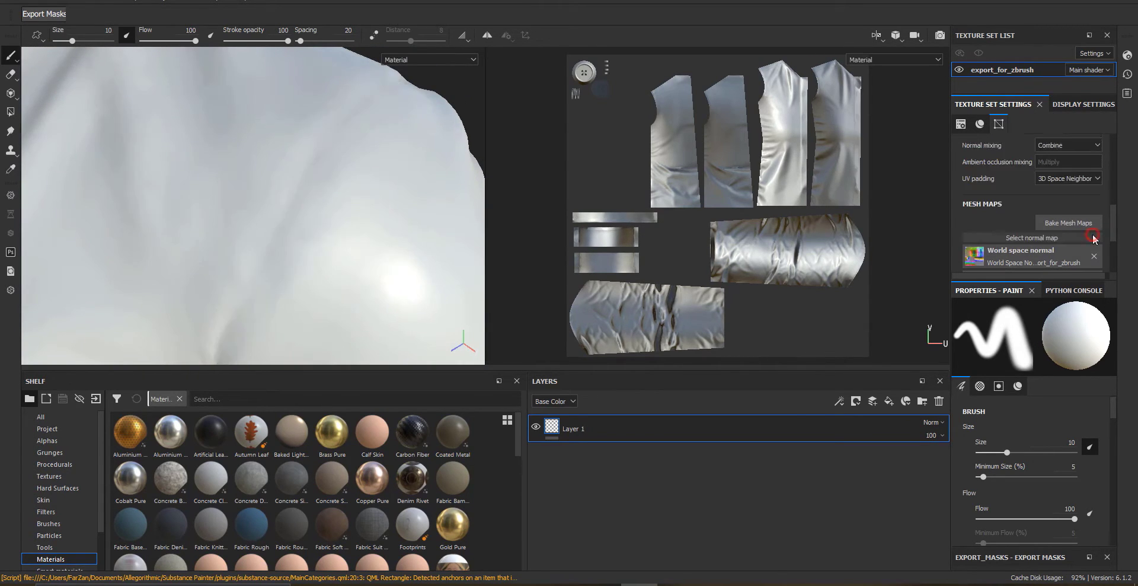
key("ctrl+z")
left_click_drag(336, 208, 363, 213, "alt")
right_click_drag(363, 214, 261, 236, "alt")
left_click_drag(228, 202, 261, 137, "alt")
middle_click_drag(315, 124, 272, 261, "alt")
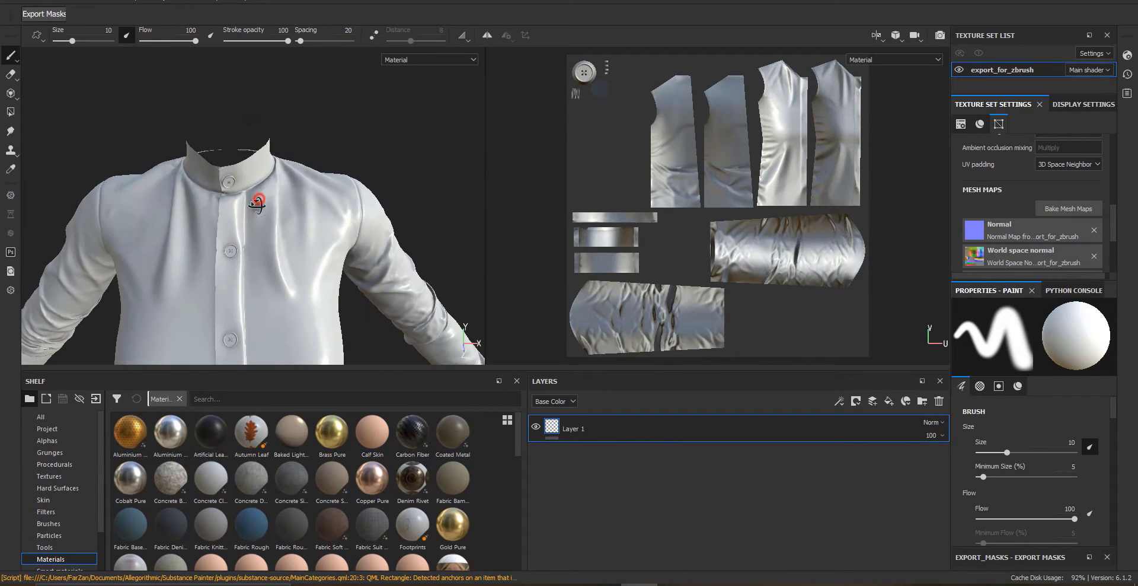
left_click_drag(256, 203, 264, 201, "alt")
- Change the main shader to adobe-dimension and check the shirt under it
left_click(1128, 57)
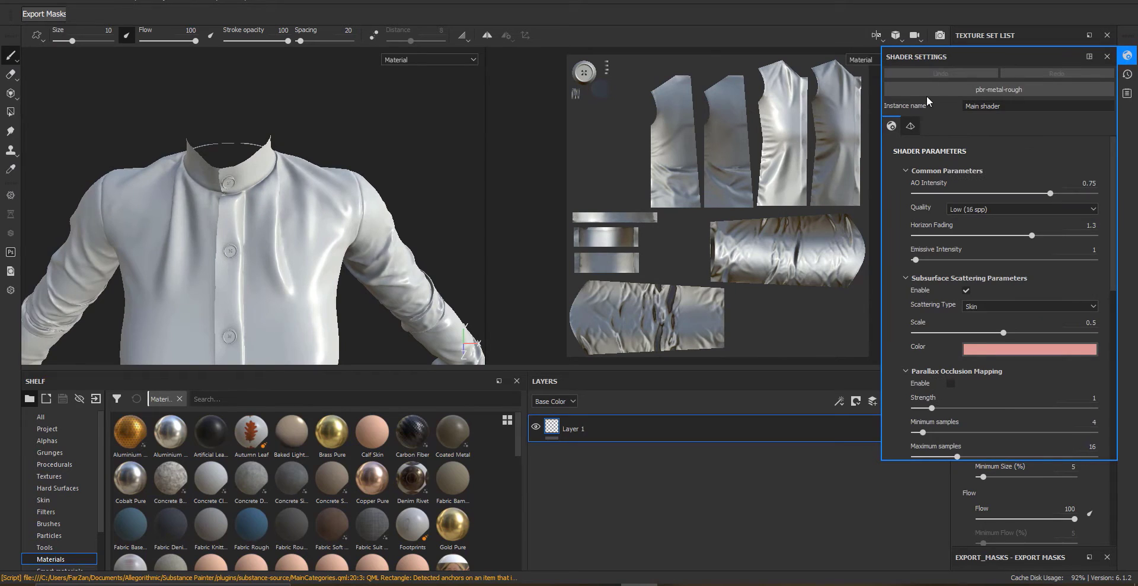
left_click(928, 88)
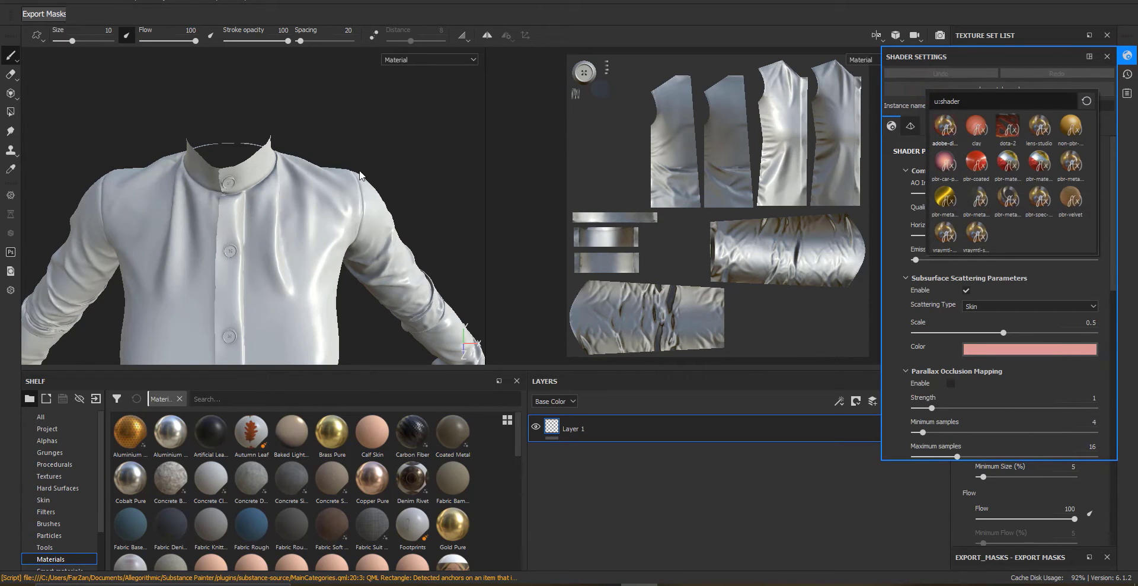
left_click_drag(232, 218, 295, 202, "alt")
right_click_drag(295, 202, 307, 180, "alt")
left_click_drag(307, 181, 234, 198, "alt")
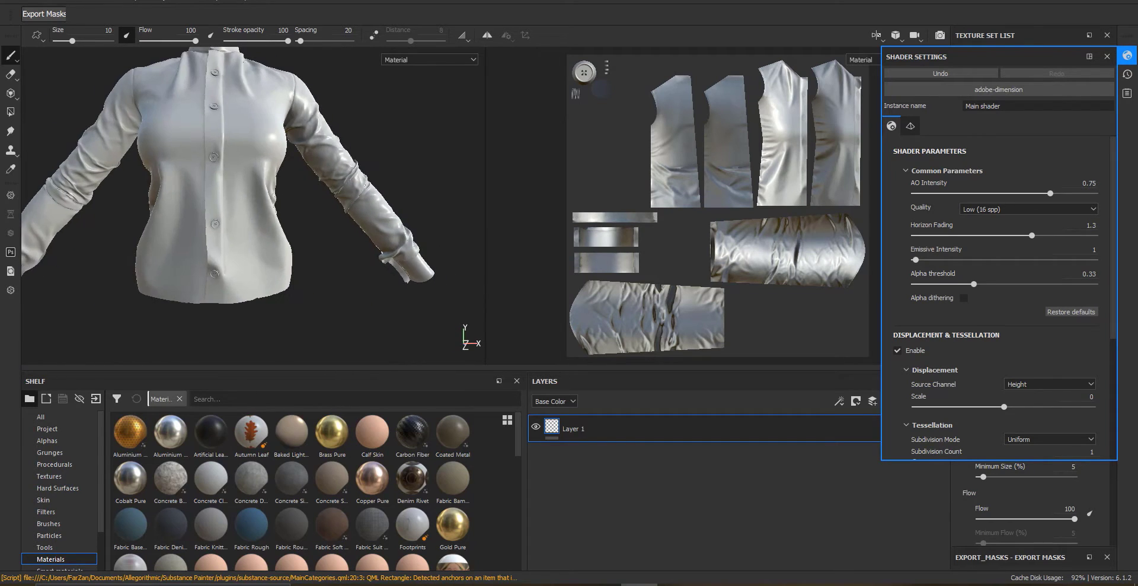
right_click_drag(235, 179, 217, 159, "alt")
middle_click_drag(217, 158, 246, 209, "alt")
right_click_drag(246, 209, 257, 230, "alt")
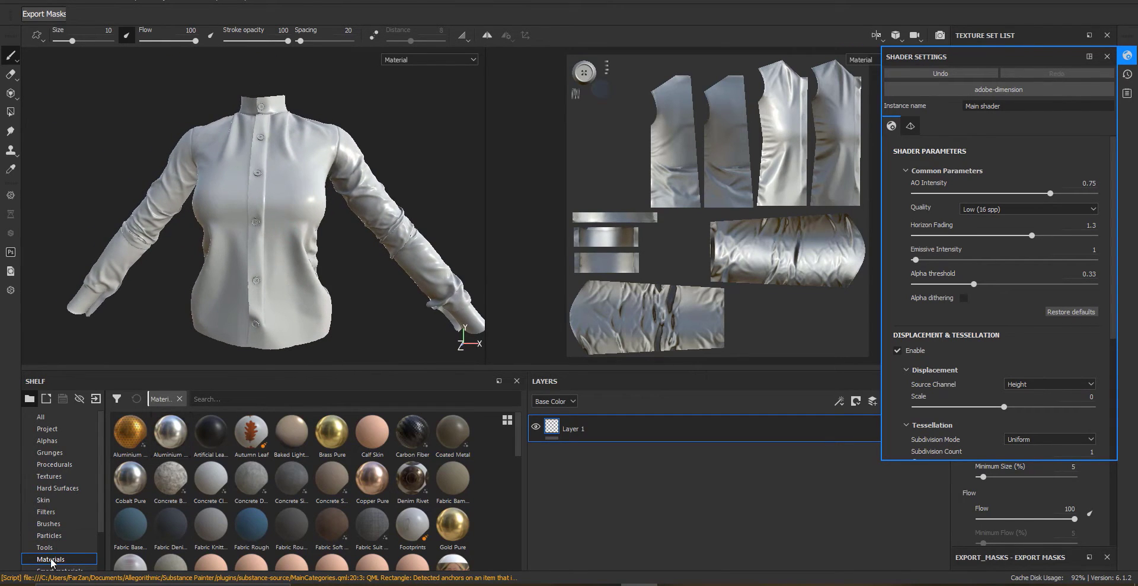
- Search the smart materials for "fabric"
scroll(68, 518, "down", 2)
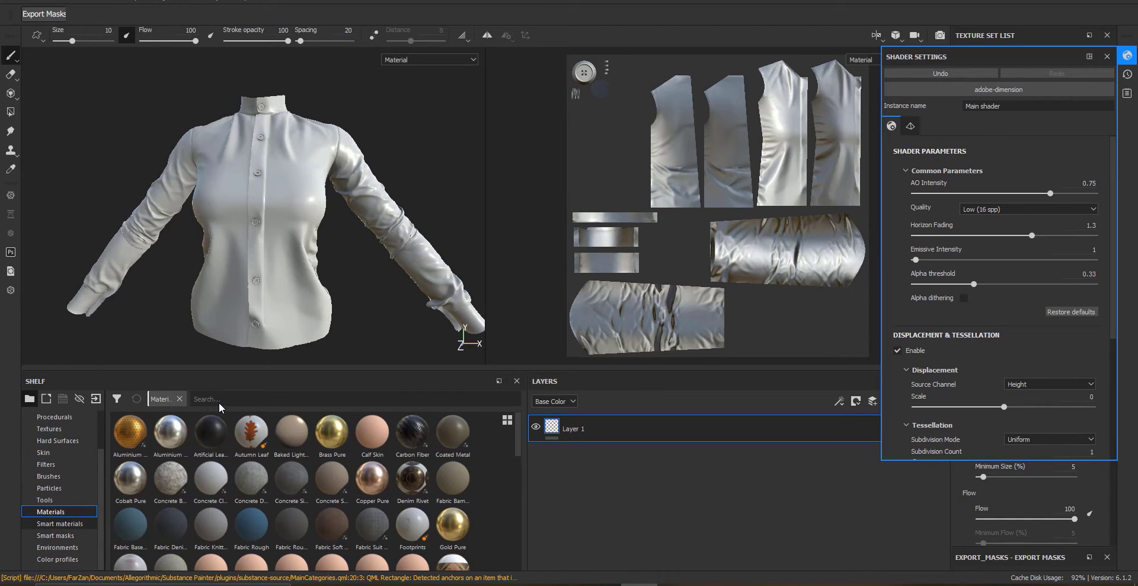
left_click(61, 524)
left_click(229, 398)
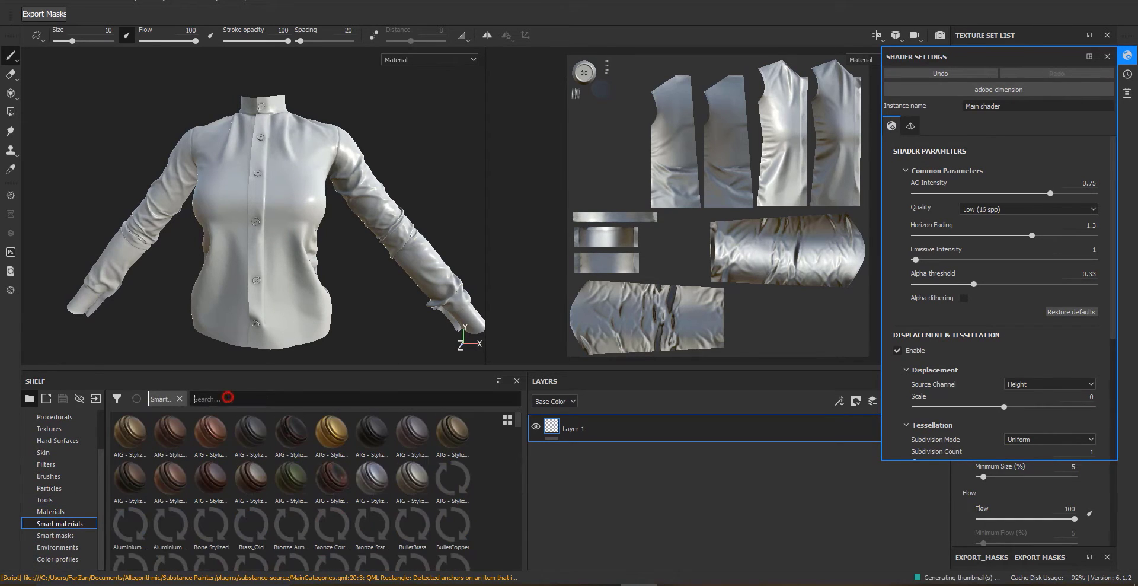
type("f")
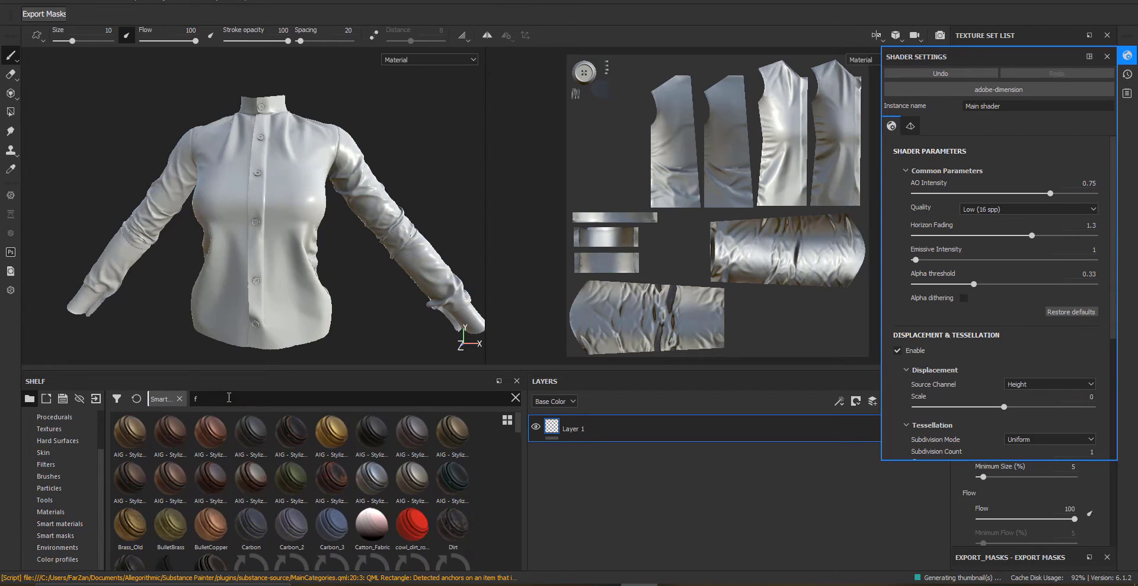
type("abric")
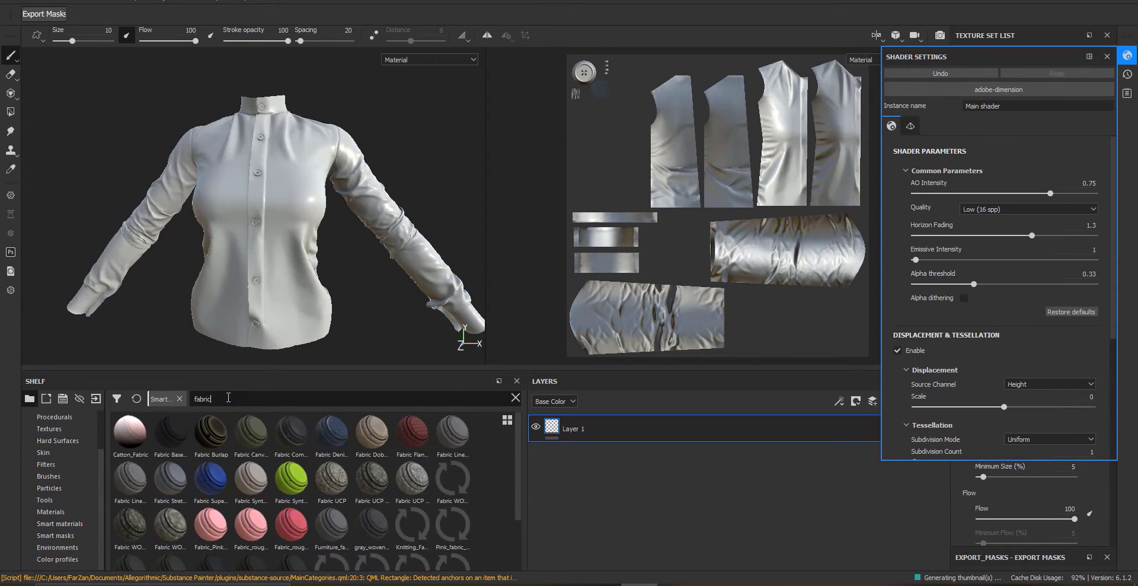
- Apply the Fabric Canvas Creased smart material to the shirt and expand its layer folder
left_click_drag(249, 431, 295, 271)
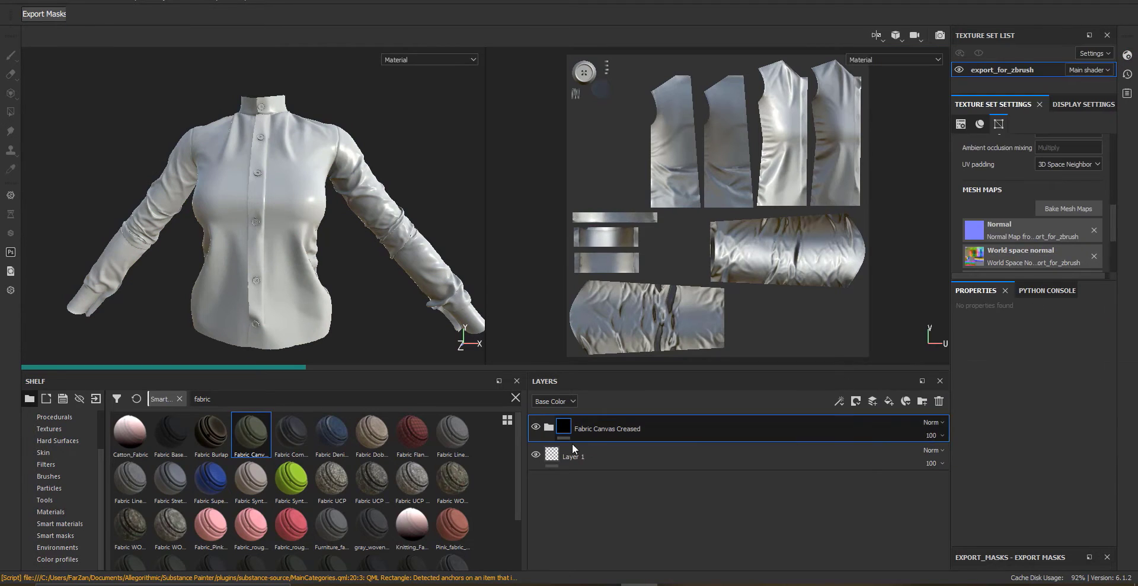
left_click(549, 427)
scroll(546, 488, "down", 5)
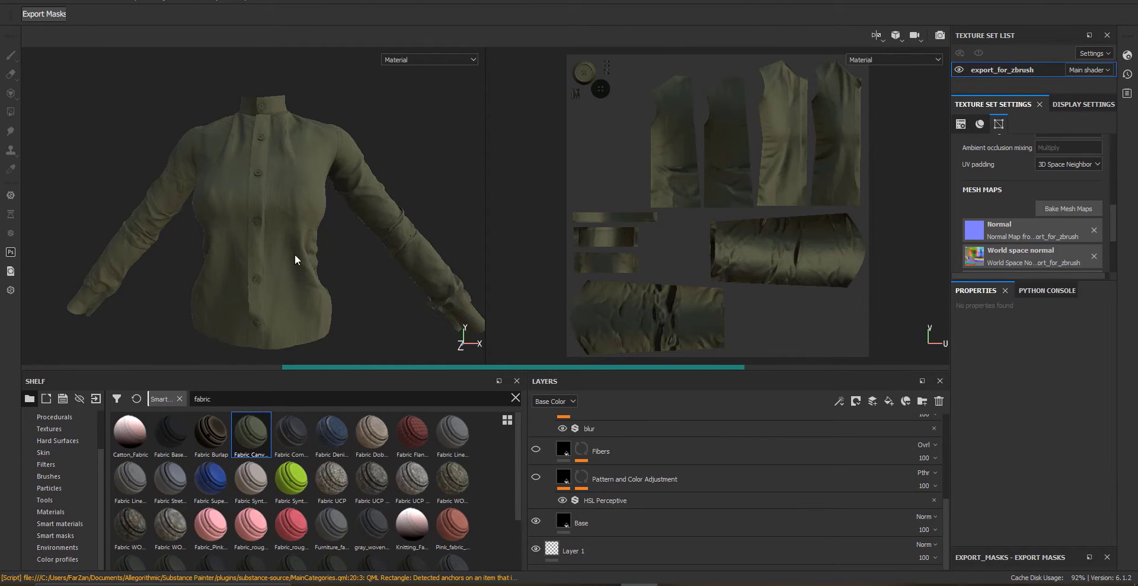
- Inspect the canvas fabric on the shirt's chest up close and set the texture set size to 2048
left_click_drag(287, 191, 271, 196, "alt")
right_click_drag(272, 197, 315, 229, "alt")
middle_click_drag(315, 229, 299, 255, "alt")
scroll(1020, 204, "up", 3)
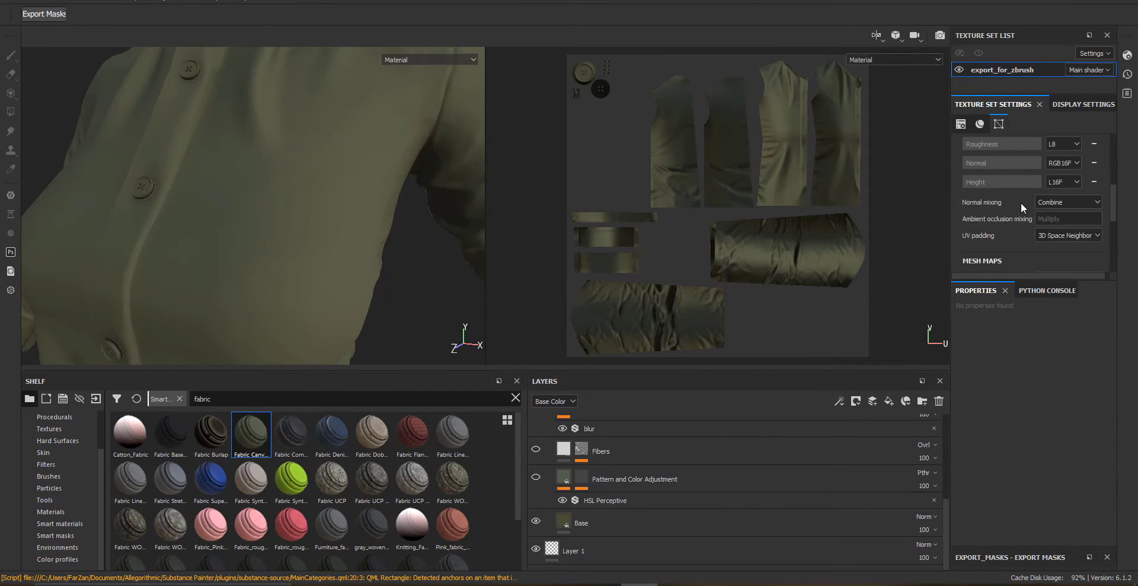
left_click(1016, 186)
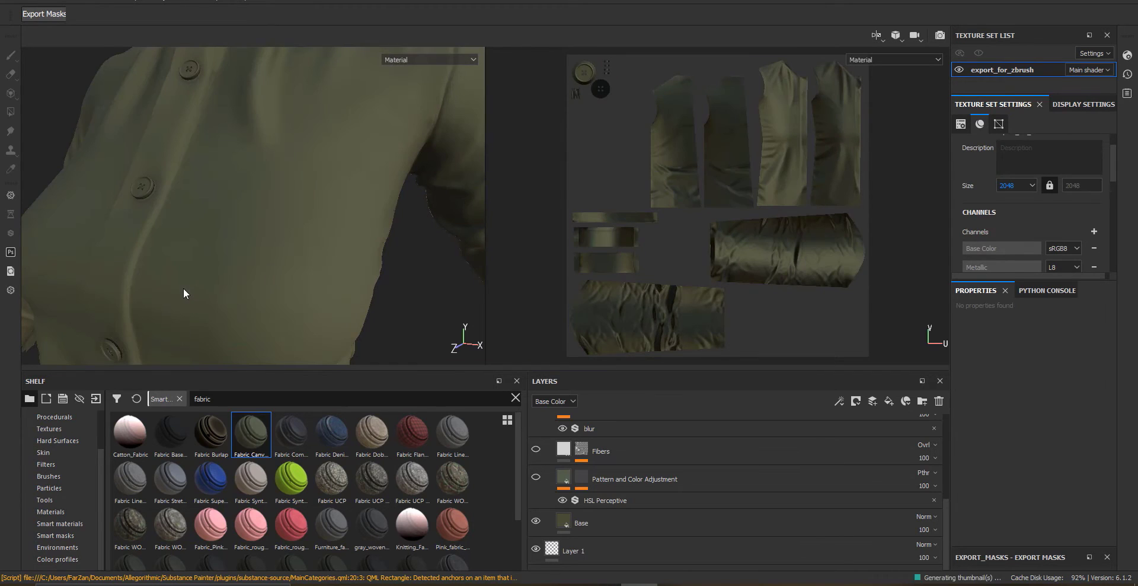
- Delete the empty Layer 1 beneath the Base fill layer
left_click_drag(183, 289, 226, 249, "alt")
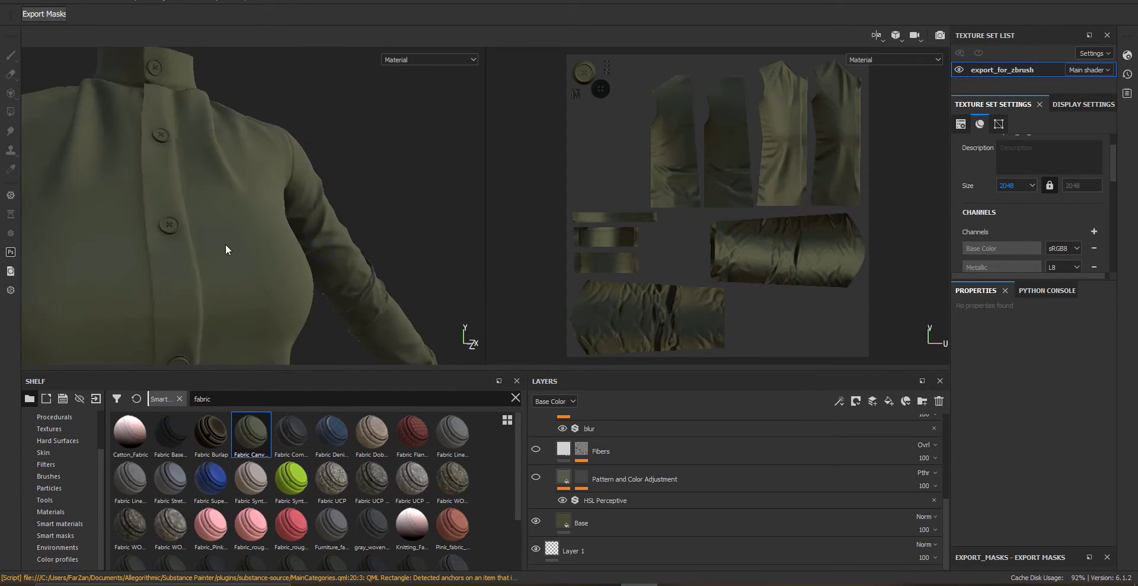
right_click_drag(226, 249, 290, 232, "alt")
left_click(291, 226)
left_click(580, 524)
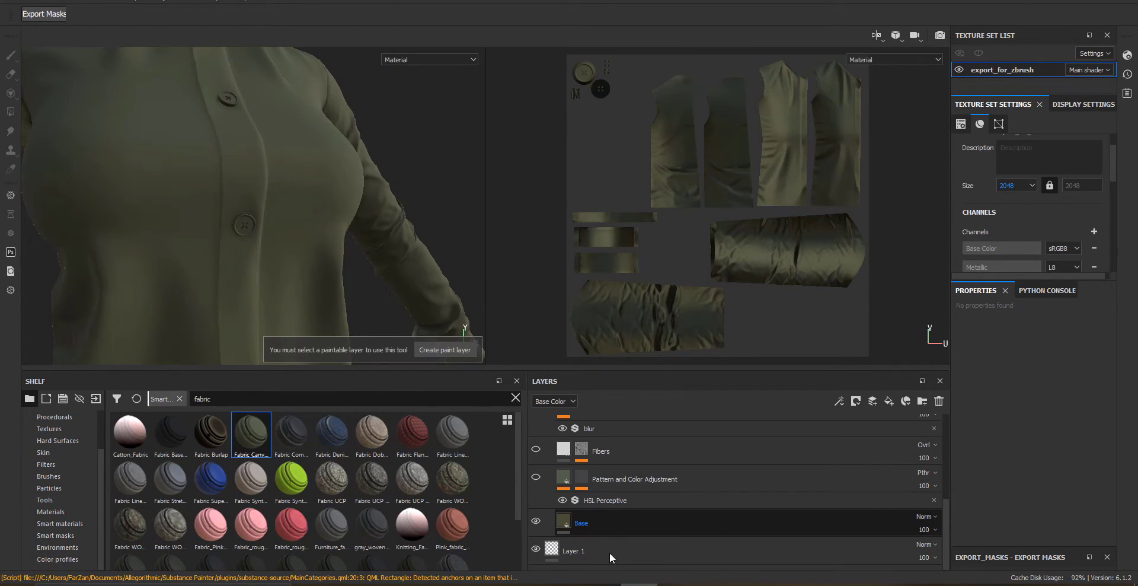
left_click(555, 550)
left_click(939, 401)
- Set the Base layer's uniform base color to white
scroll(1017, 502, "down", 3)
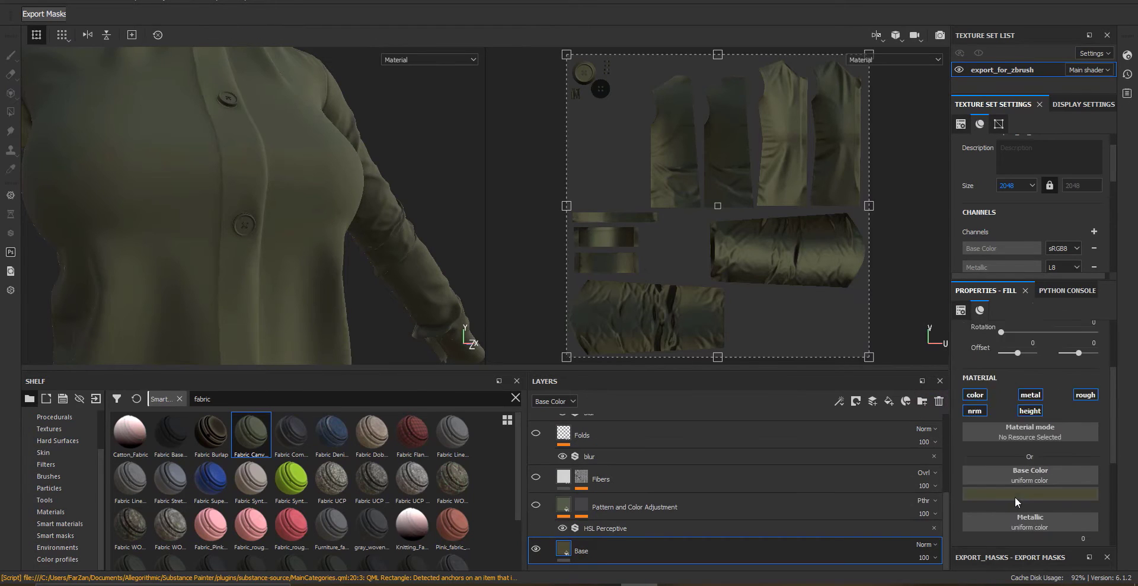
scroll(1016, 502, "down", 3)
left_click(1020, 387)
left_click_drag(1000, 428, 936, 399)
- Import the Ofset image from the iris-flower-pattern folder as a texture and assign it to the Base layer's base color
left_click(418, 584)
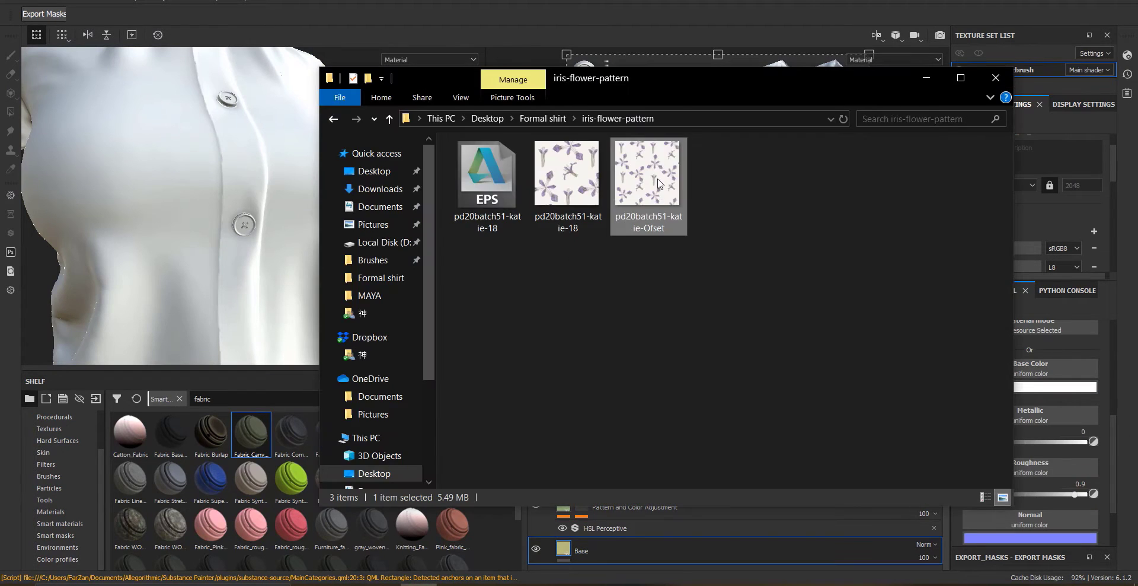
left_click_drag(657, 178, 311, 465)
left_click(711, 444)
left_click(652, 445)
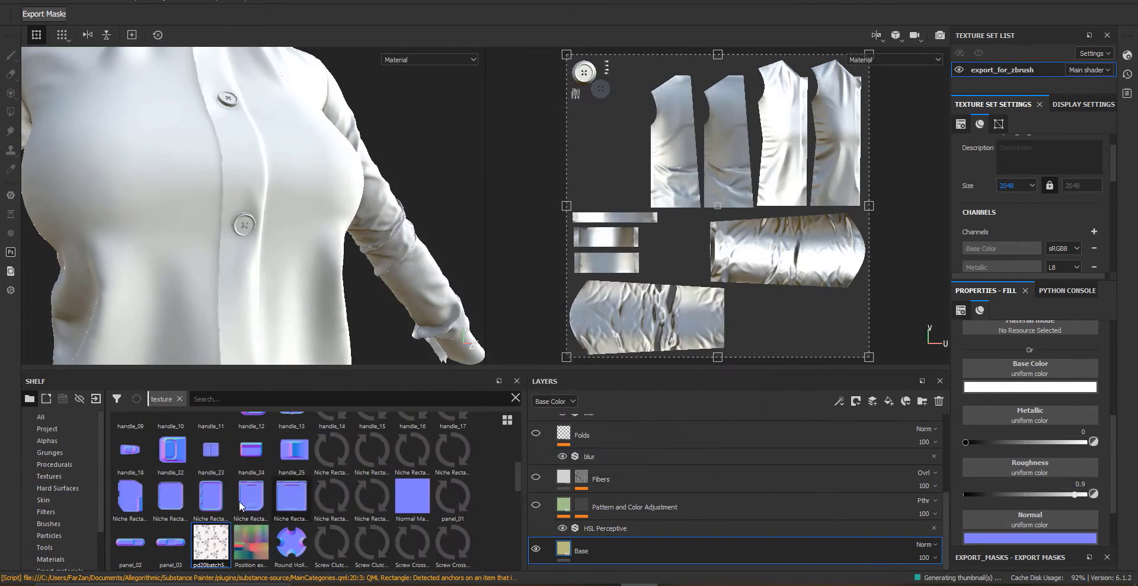
left_click_drag(1019, 368, 1021, 371)
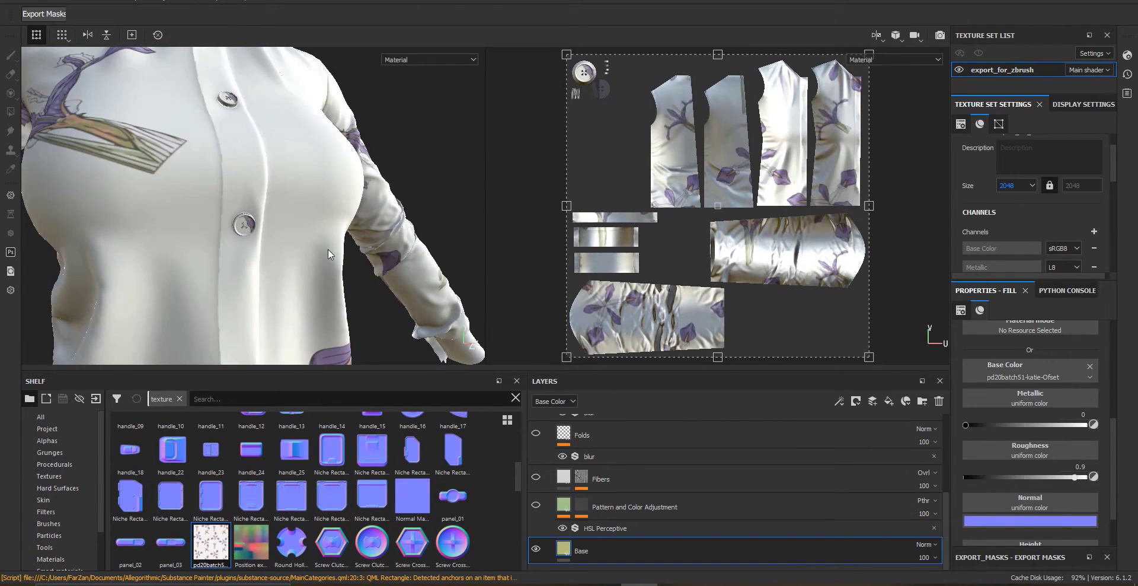
- Set the Base layer's UV scale to 5 and check the flower pattern's size on the shirt
scroll(1032, 415, "up", 3)
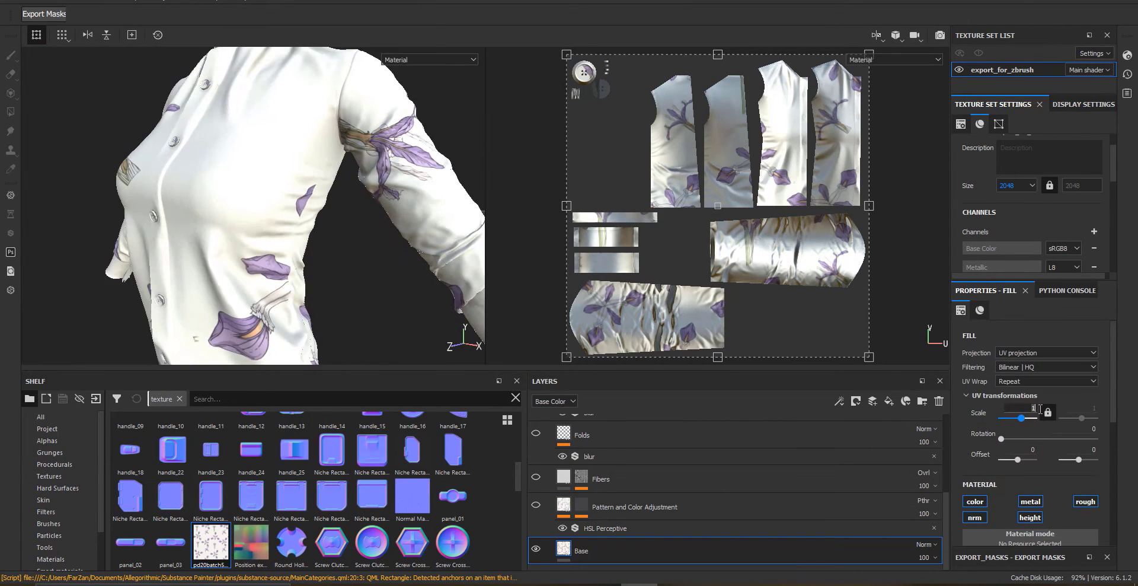
type("5")
key("Return")
left_click_drag(267, 191, 286, 240, "alt")
right_click_drag(287, 241, 234, 266, "alt")
left_click_drag(234, 266, 237, 237, "alt")
right_click_drag(237, 237, 324, 228, "shift")
left_click_drag(323, 229, 279, 255, "alt")
right_click_drag(279, 255, 320, 255, "alt")
- Set the Base layer's UV scale to 4 and check the flower pattern across the whole shirt
left_click_drag(1021, 408, 1040, 411)
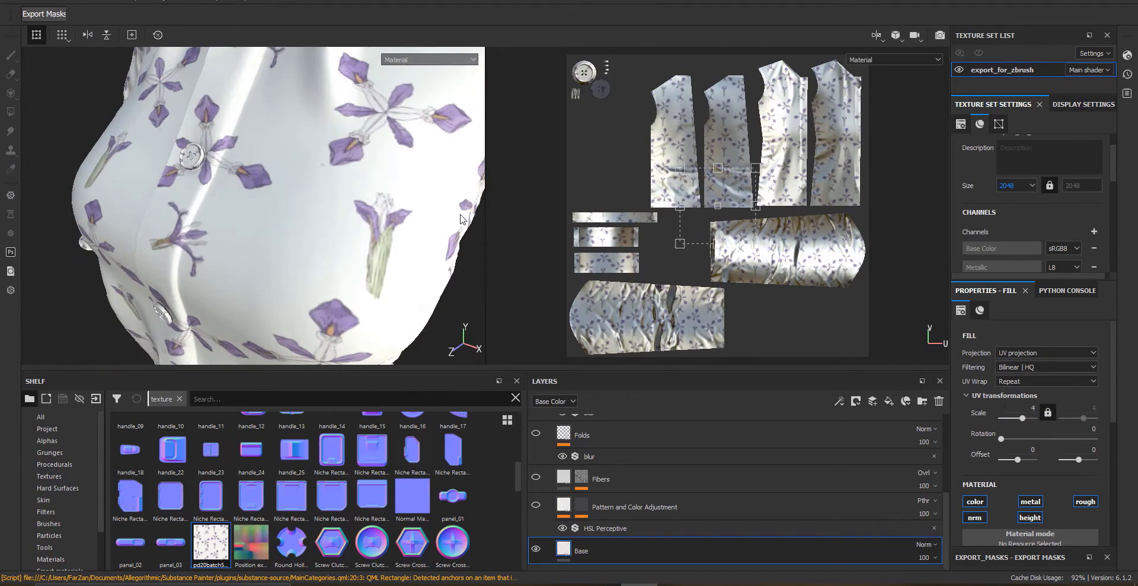
right_click_drag(463, 220, 297, 207, "alt")
left_click_drag(296, 208, 145, 249, "alt")
right_click_drag(145, 249, 106, 237, "alt")
left_click_drag(107, 237, 259, 191, "alt")
- Turn on the Pattern and Color Adjustment layer and open its HSL Perceptive filter and mask
scroll(1005, 504, "down", 5)
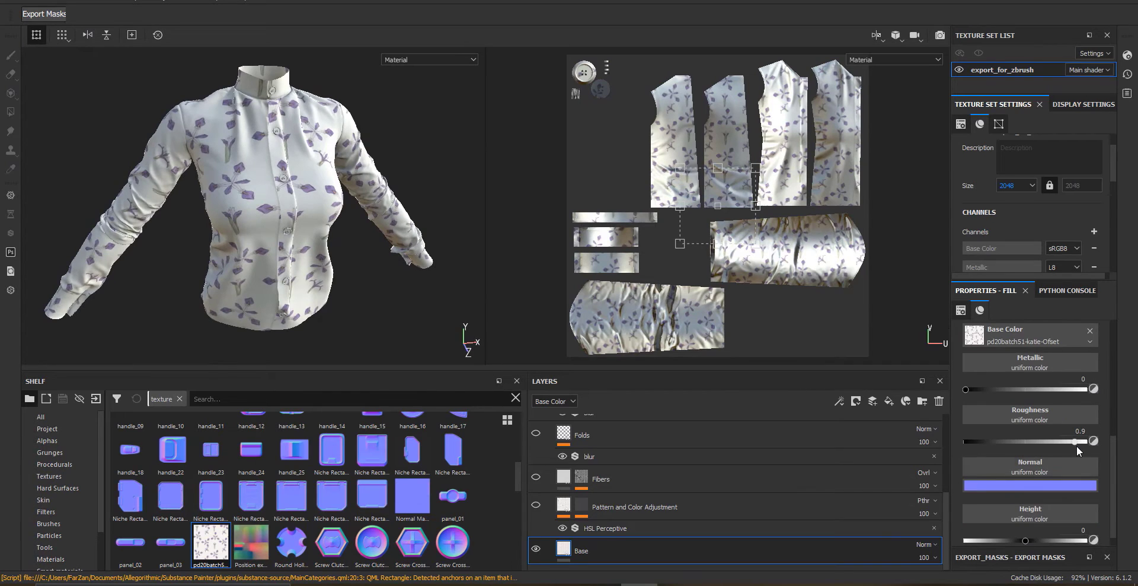
scroll(288, 221, "up", 3)
left_click(595, 509)
scroll(145, 214, "up", 5)
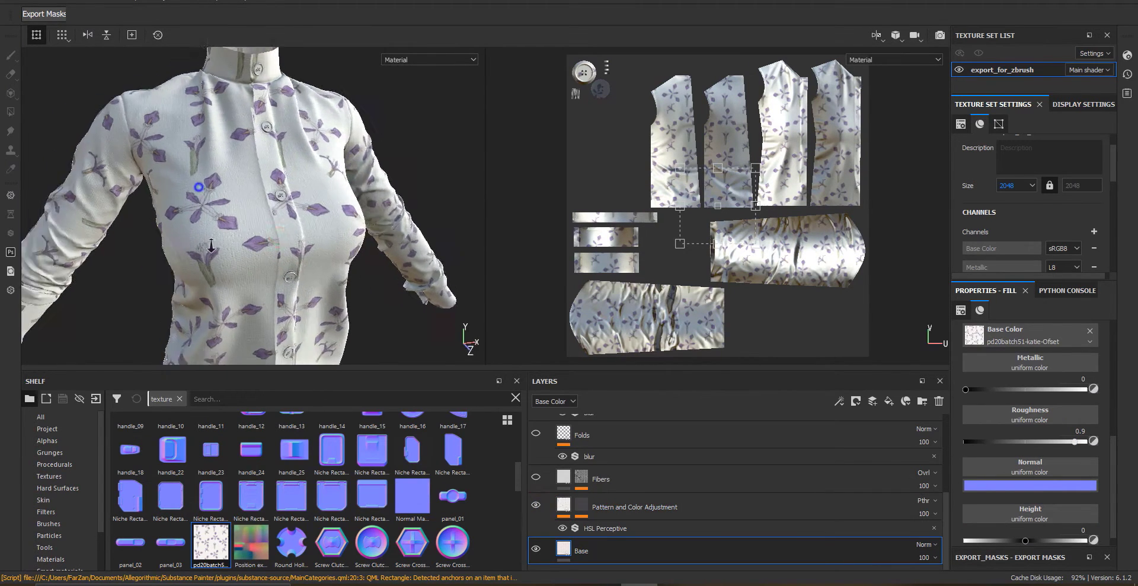
left_click(610, 517)
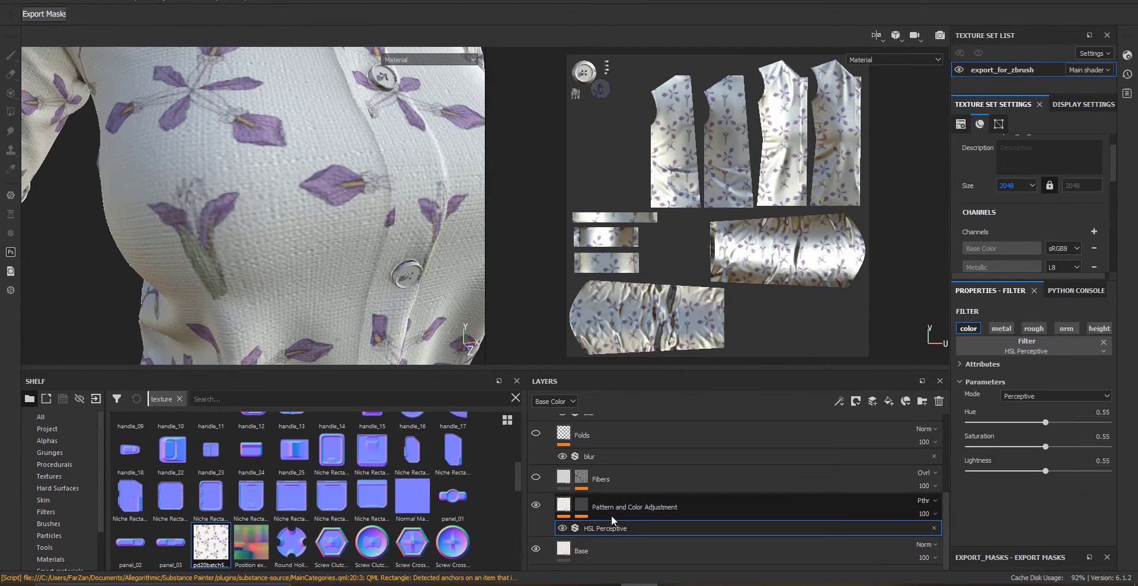
left_click(581, 506)
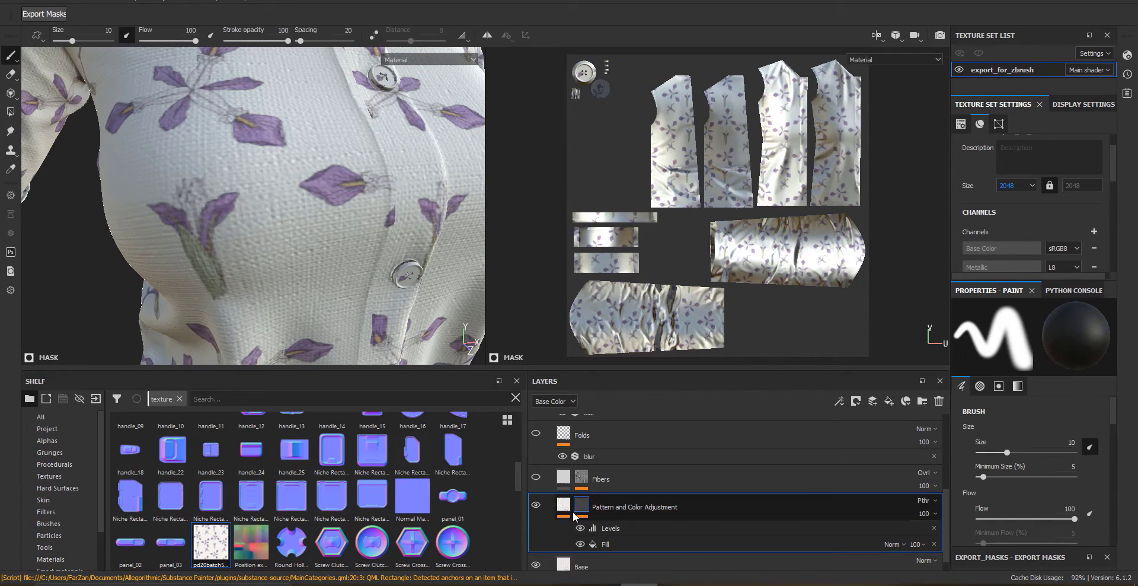
- Turn on the Fibers layer and open the Anisotropic Noise fill and Warp filter in its mask
left_click(536, 477)
left_click_drag(255, 232, 289, 224, "alt")
scroll(256, 231, "up", 3)
left_click(536, 479)
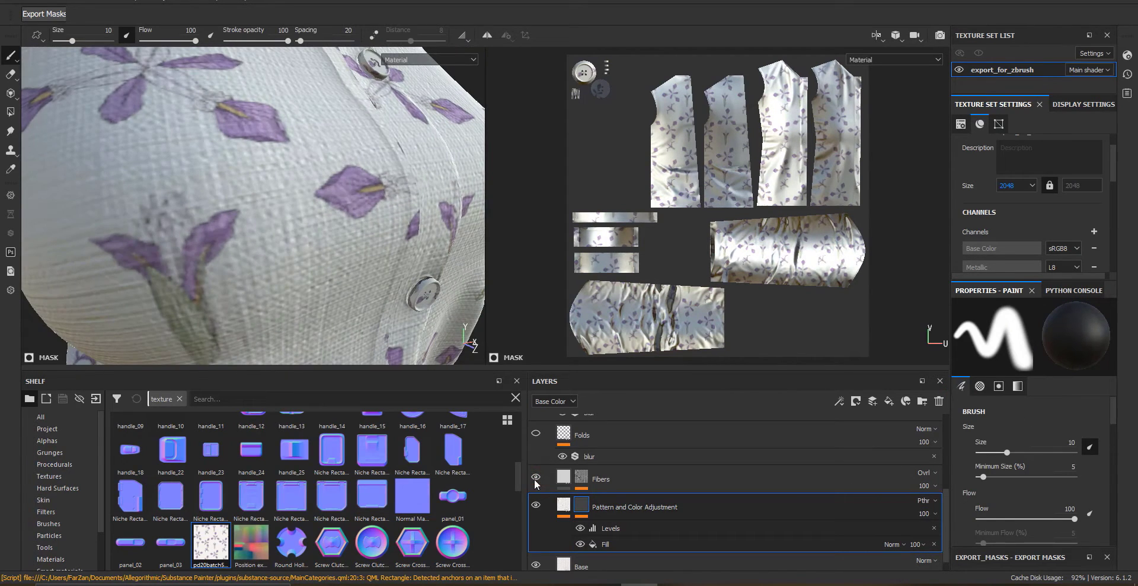
left_click(581, 478)
left_click(623, 517)
scroll(997, 476, "up", 3)
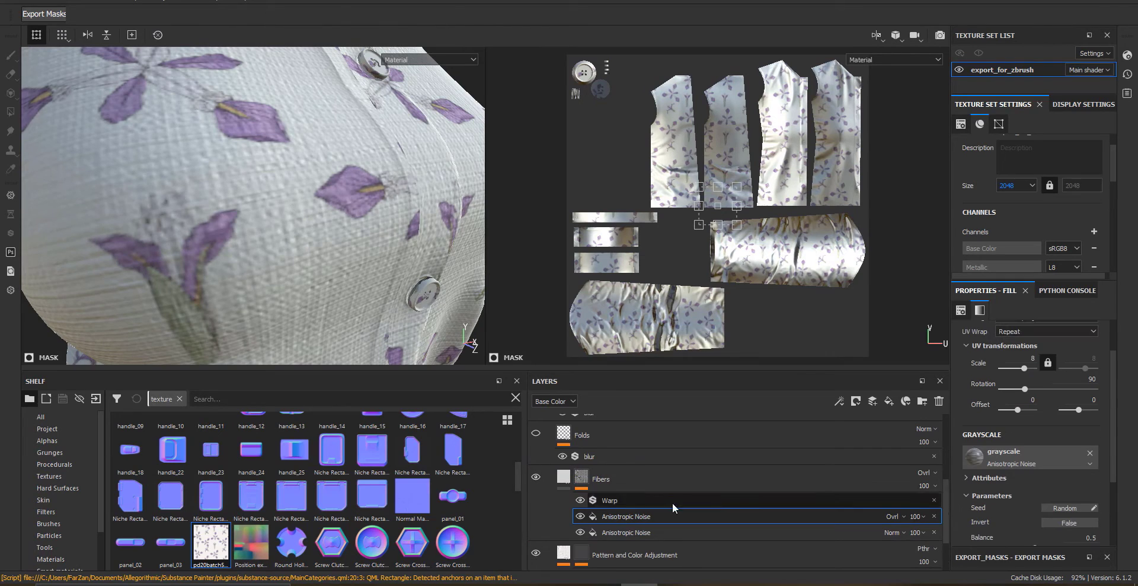
left_click(610, 499)
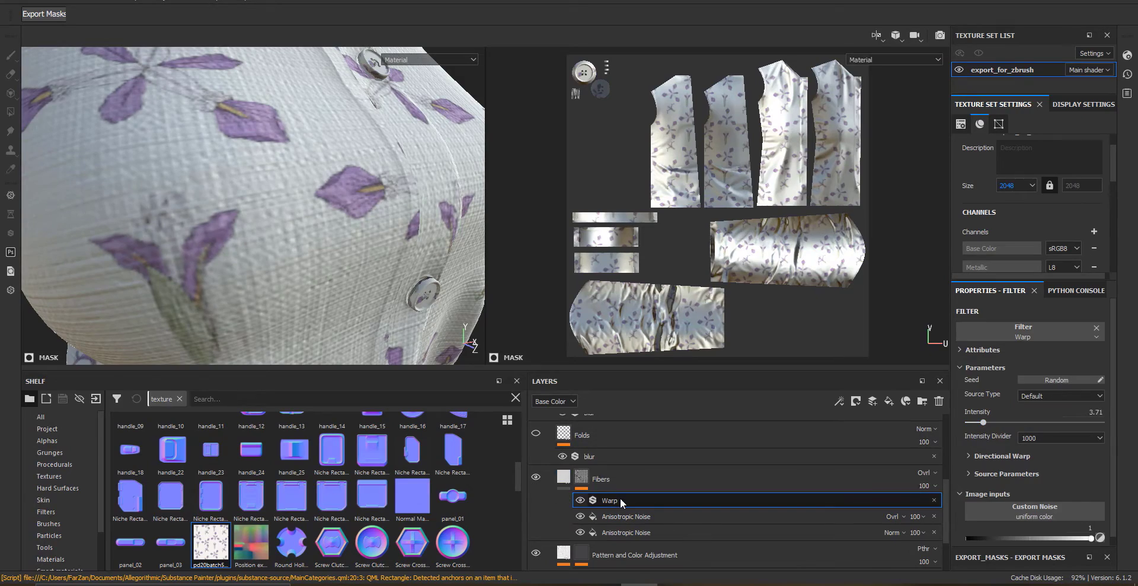
- Display the Fibers mask on the shirt and set its Warp filter's Intensity Divider to 100
left_click(581, 478, "alt")
scroll(255, 195, "down", 5)
scroll(254, 195, "up", 2)
left_click(651, 500)
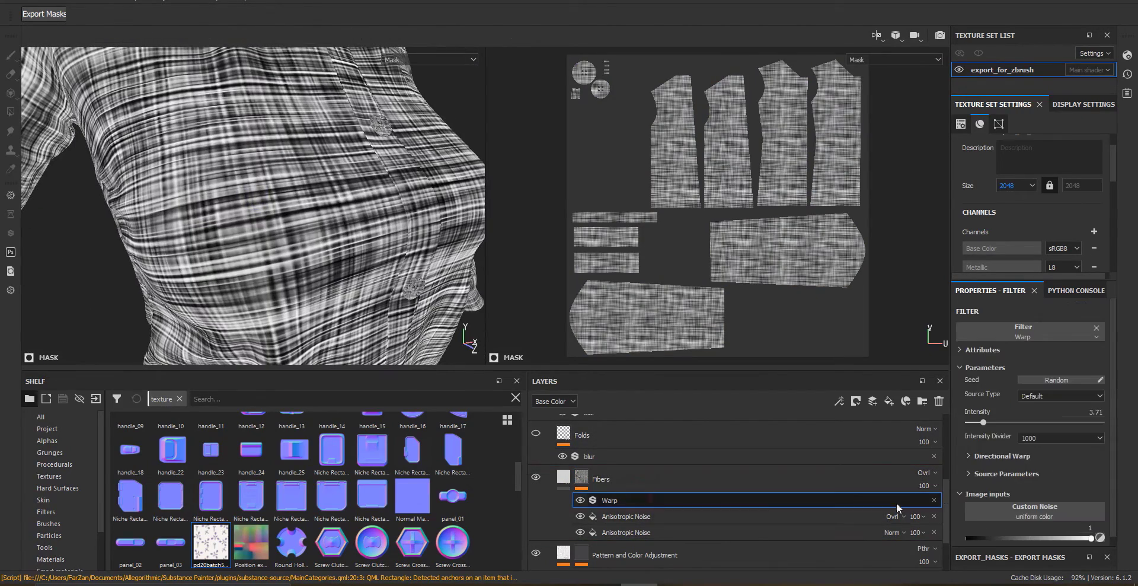
mouse_move(990, 423)
left_mouse_down()
mouse_move(1028, 423)
mouse_move(978, 424)
left_mouse_up()
left_click(1041, 437)
left_click(1033, 461)
- Inspect the warped fibers up close and set the Warp filter's Intensity to 3.14
left_click_drag(308, 208, 264, 176, "alt")
right_click_drag(301, 261, 81, 167, "alt")
left_click_drag(255, 160, 284, 196, "alt")
right_click_drag(285, 195, 379, 237, "alt")
left_click(979, 422)
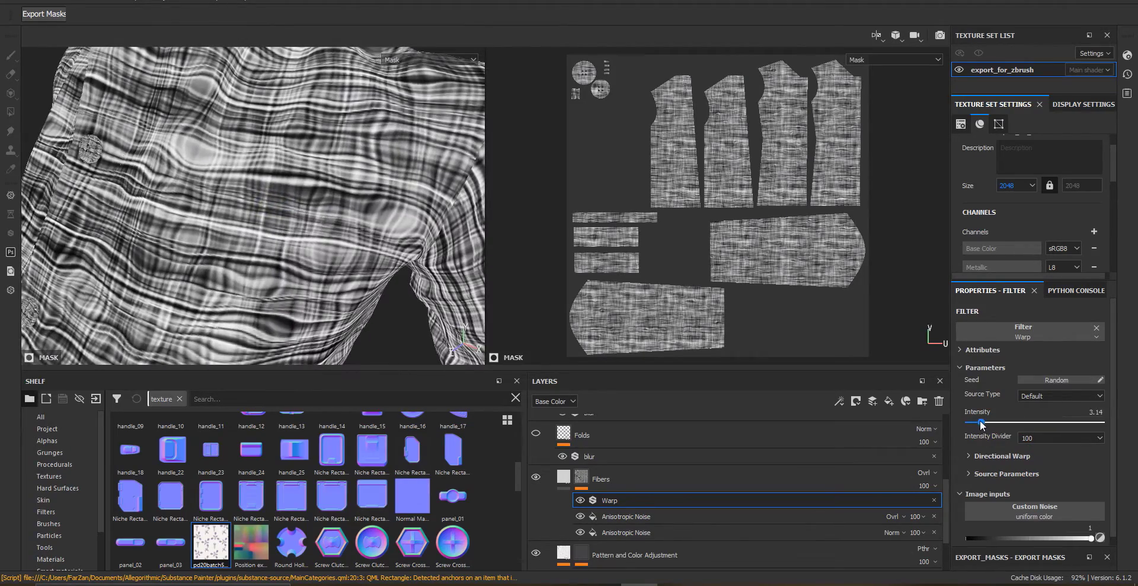
- Examine the Pattern and Color Adjustment mask up close, including its Levels and Fabric Pattern fill
left_click(564, 477)
left_click(581, 505, "alt")
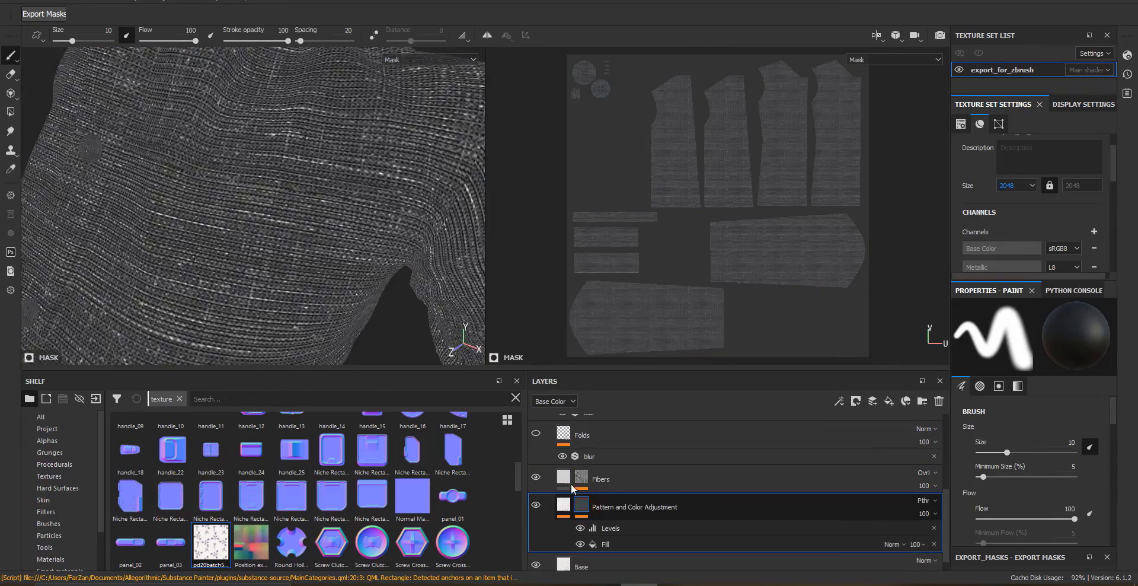
mouse_move(334, 292)
right_mouse_down("alt")
mouse_move(176, 202)
mouse_move(304, 234)
right_mouse_up("alt")
left_click_drag(304, 233, 259, 234, "alt")
right_click_drag(259, 234, 178, 187, "alt")
scroll(614, 537, "down", 1)
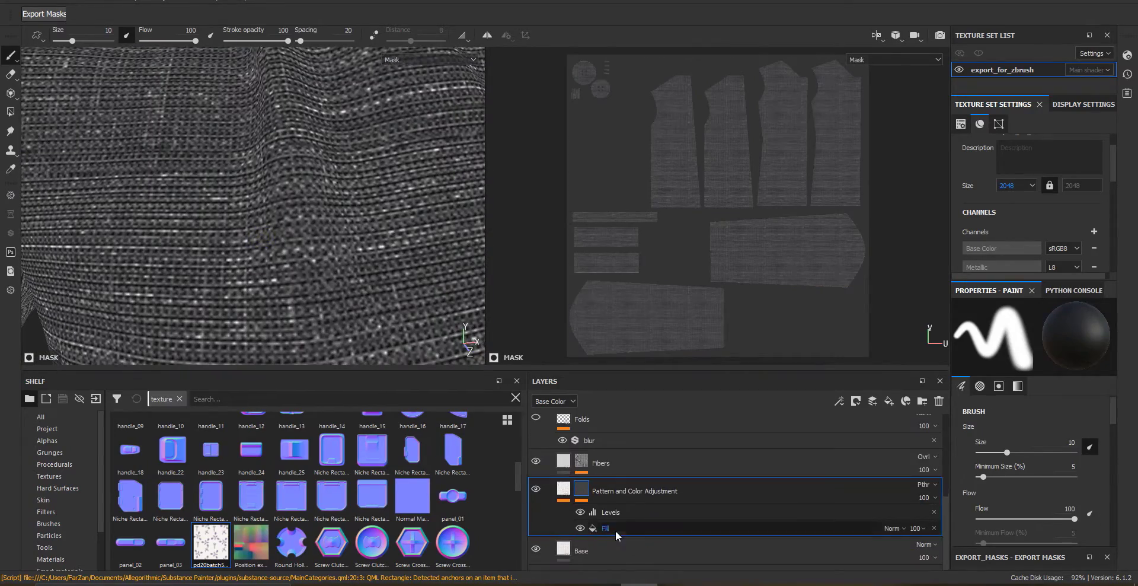
left_click(613, 513)
left_click_drag(1005, 340, 1051, 340)
left_click(604, 527)
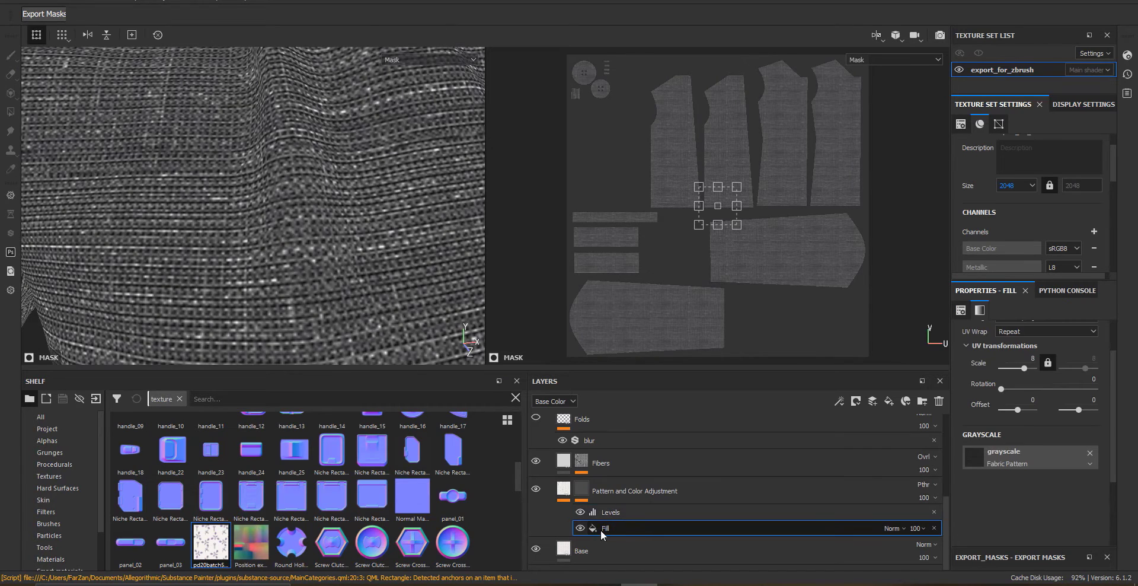
- Return to the material view and turn on the Folds layer
left_click(564, 488)
left_click(536, 433)
right_click_drag(267, 190, 356, 225, "alt")
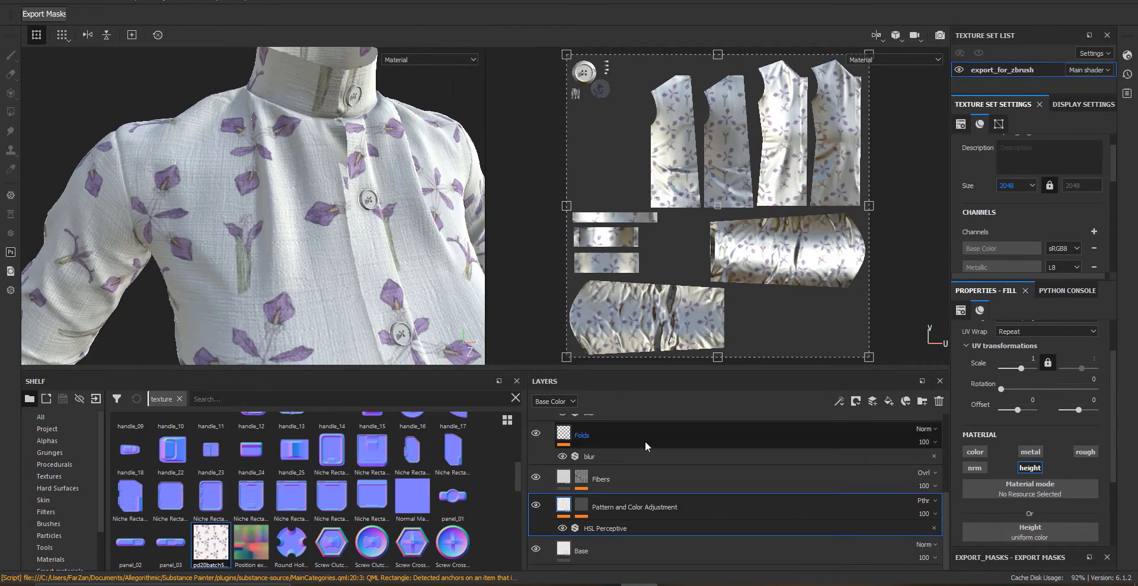
- Compare the fabric with and without the Fibers layer and examine its mask on the shirt
left_click(535, 479)
scroll(318, 248, "up", 5)
left_click(543, 481)
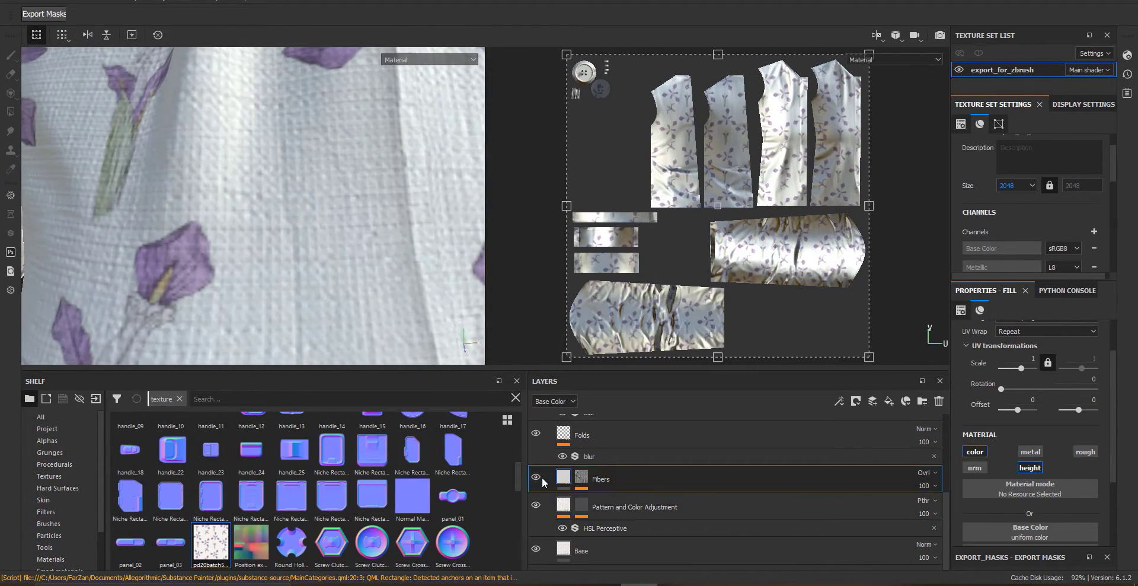
scroll(335, 265, "down", 5)
left_click(581, 476, "alt")
left_click_drag(313, 259, 285, 255, "alt")
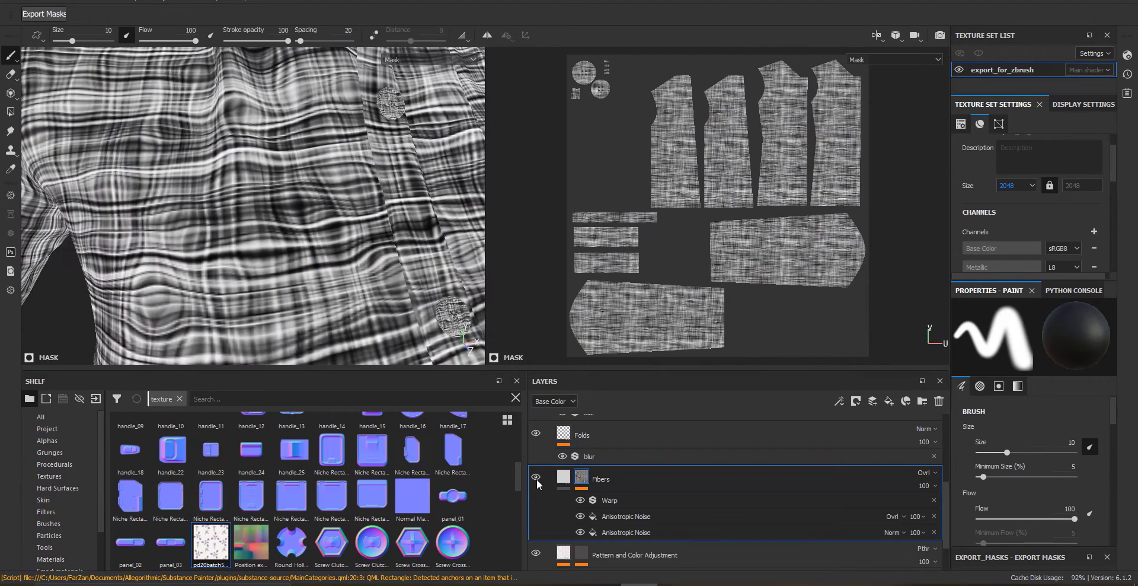
left_click(562, 475)
- Isolate the Folds layer by hiding the Fibers and Pattern and Color Adjustment layers, and toggle its visibility for comparison
left_click(564, 434)
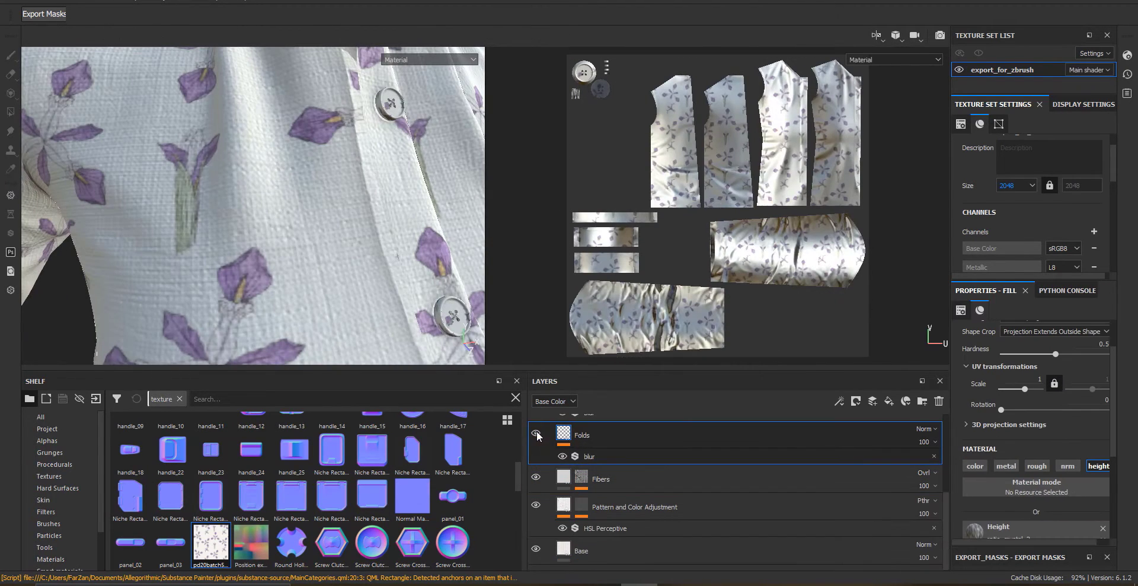
left_click(537, 434)
left_click(590, 456)
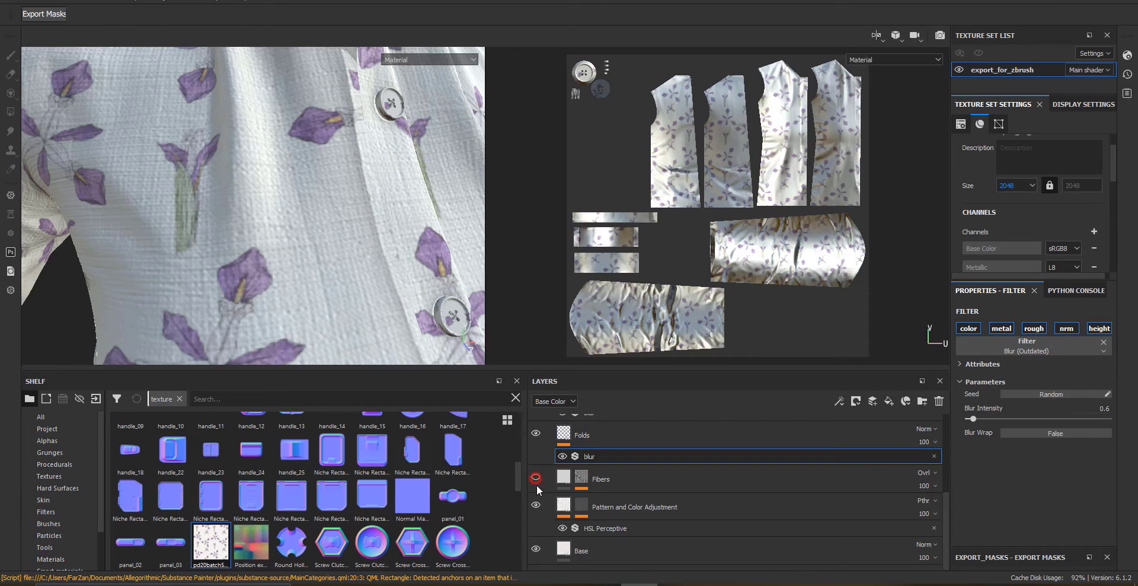
left_click(536, 505)
left_click(537, 434)
left_click(536, 434)
- Inspect the Folds layer's effect from the shirt's side and front with the other detail layers hidden
scroll(279, 236, "down", 5)
left_click_drag(279, 236, 229, 196, "alt")
right_click_drag(228, 197, 169, 190, "alt")
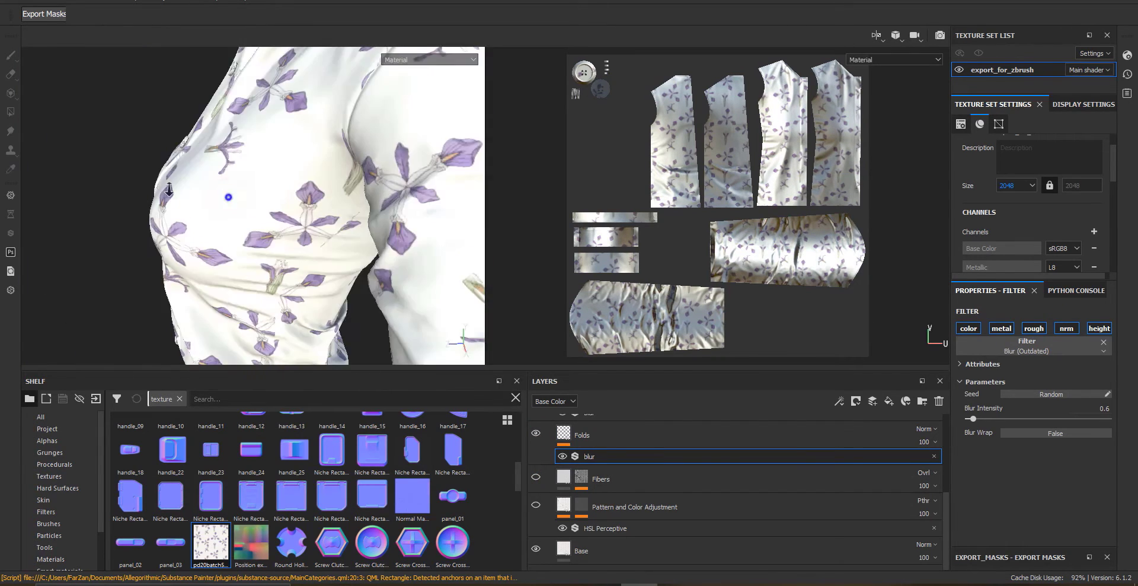
left_click_drag(169, 189, 376, 356, "alt")
left_click(537, 433)
scroll(300, 214, "down", 3)
left_click_drag(300, 213, 310, 170, "alt")
right_click_drag(310, 171, 355, 187, "shift")
- With the Folds layer selected, view the layers' Height channel and show the Fibers and Pattern and Color Adjustment layers again
left_click(584, 436)
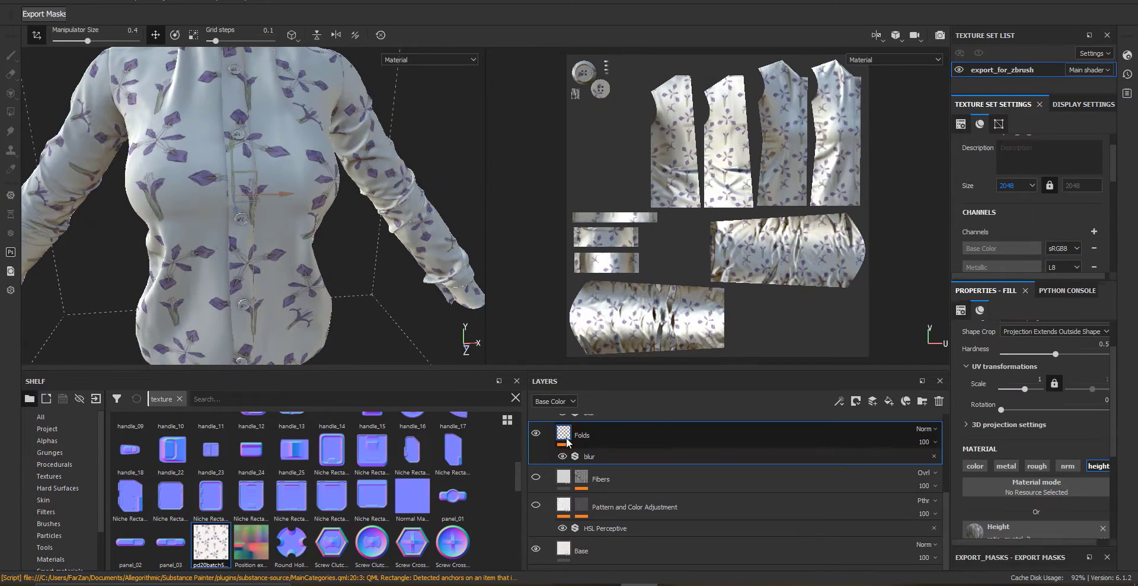
left_click(936, 443)
scroll(1055, 421, "up", 2)
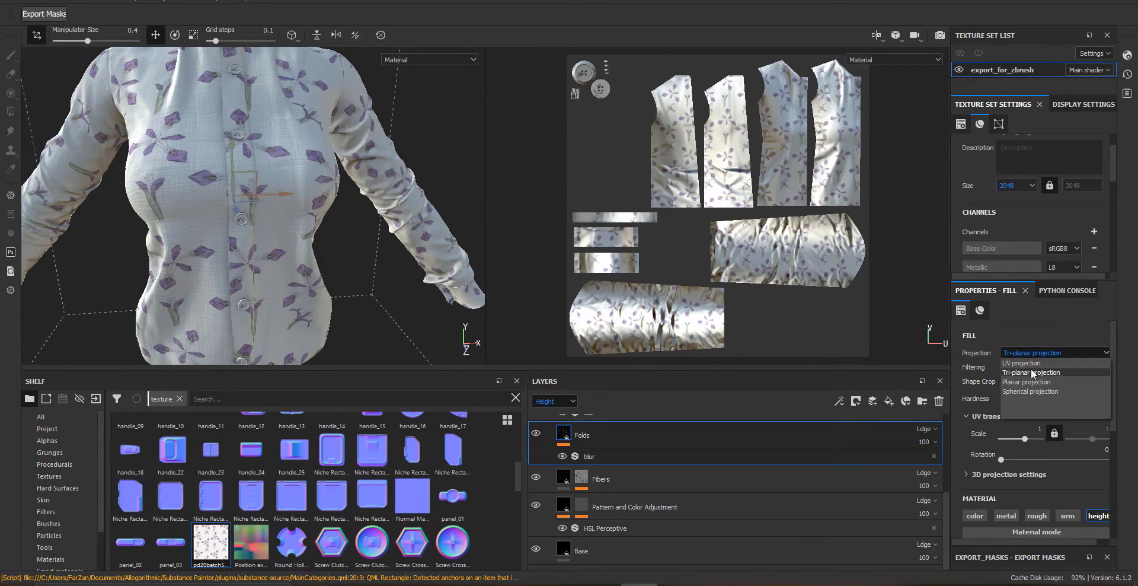
- Try UV projection on the Folds fill and switch it back to tri-planar projection
left_click(1020, 363)
left_click(1029, 355)
left_click(1026, 377)
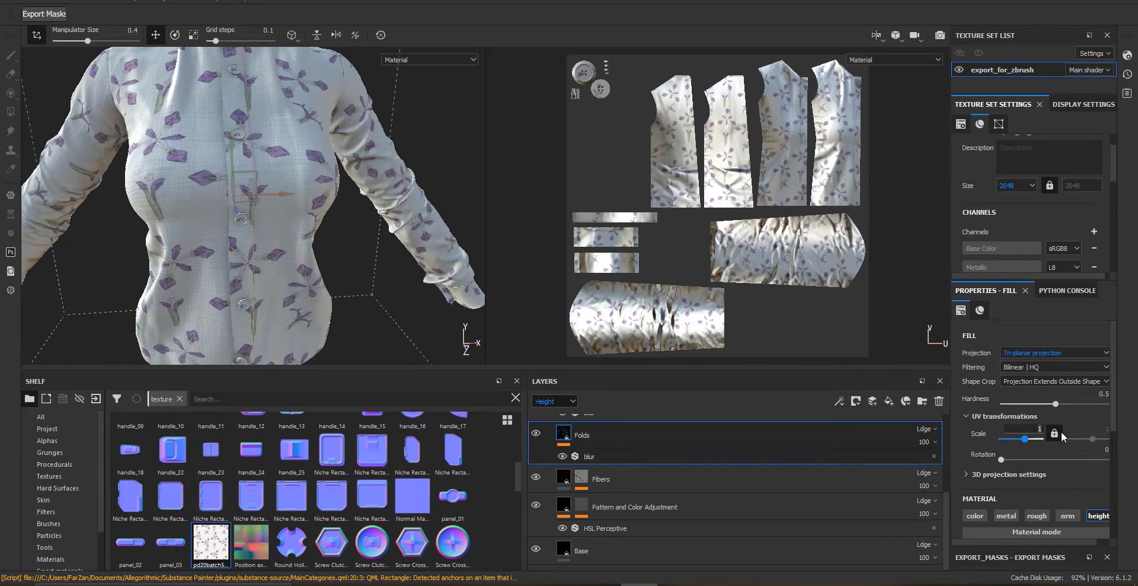
- Set the Folds layer's UV scale to 2 and check the creases on the shirt
type("2")
key("Return")
scroll(368, 229, "down", 2)
left_click_drag(368, 228, 415, 234, "alt")
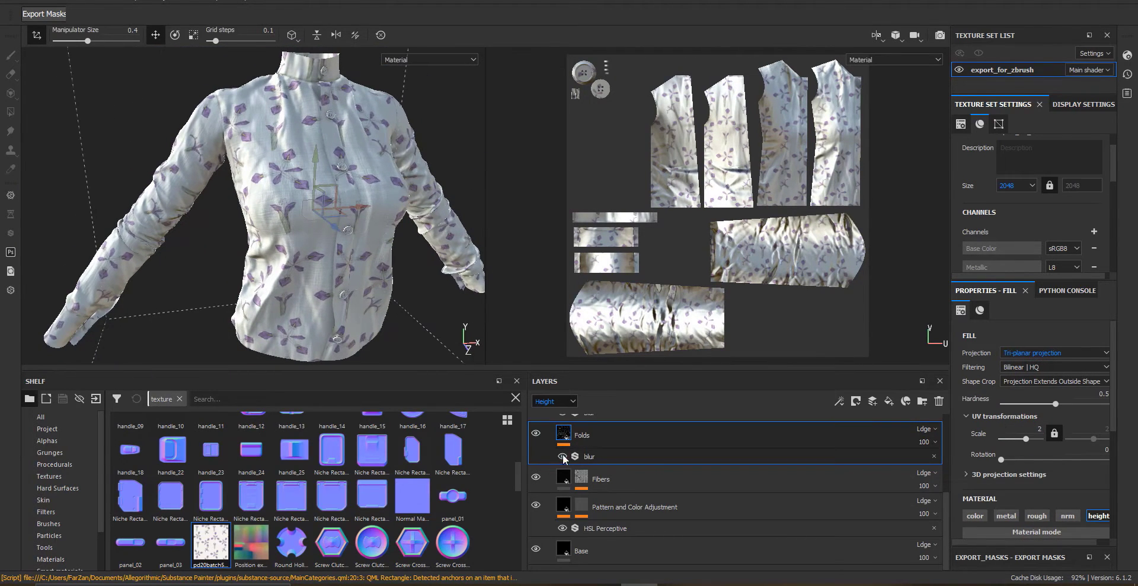
scroll(378, 252, "up", 4)
scroll(378, 252, "down", 2)
left_click_drag(332, 249, 409, 261, "alt")
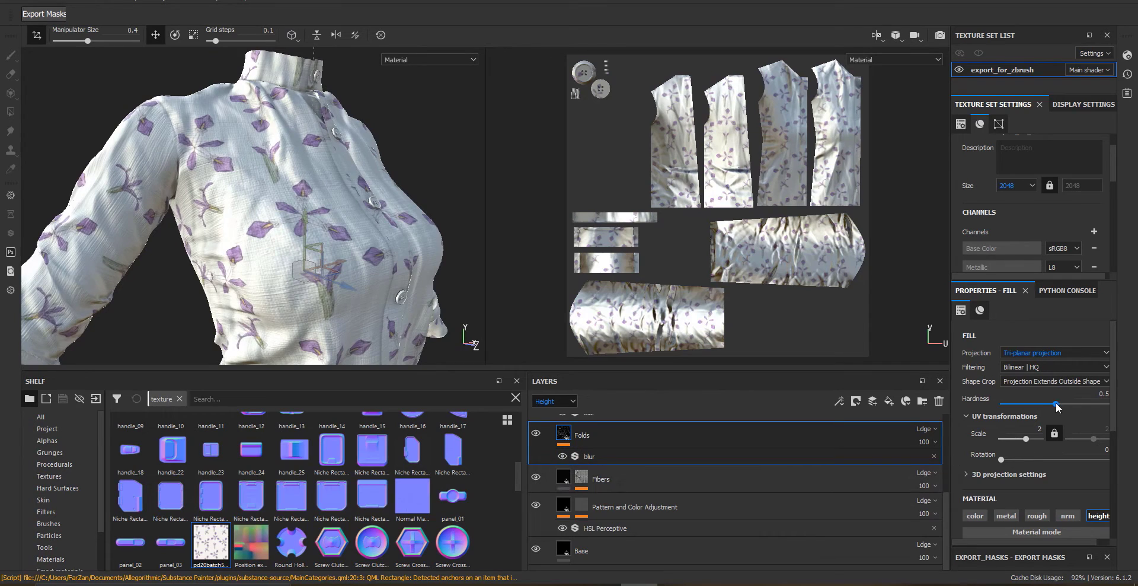
- Set the Folds layer's projection hardness to 0.15 and its UV scale to 3
left_click_drag(1006, 403, 1104, 403)
left_click_drag(1024, 405, 1018, 404)
left_click_drag(1026, 439, 1018, 442)
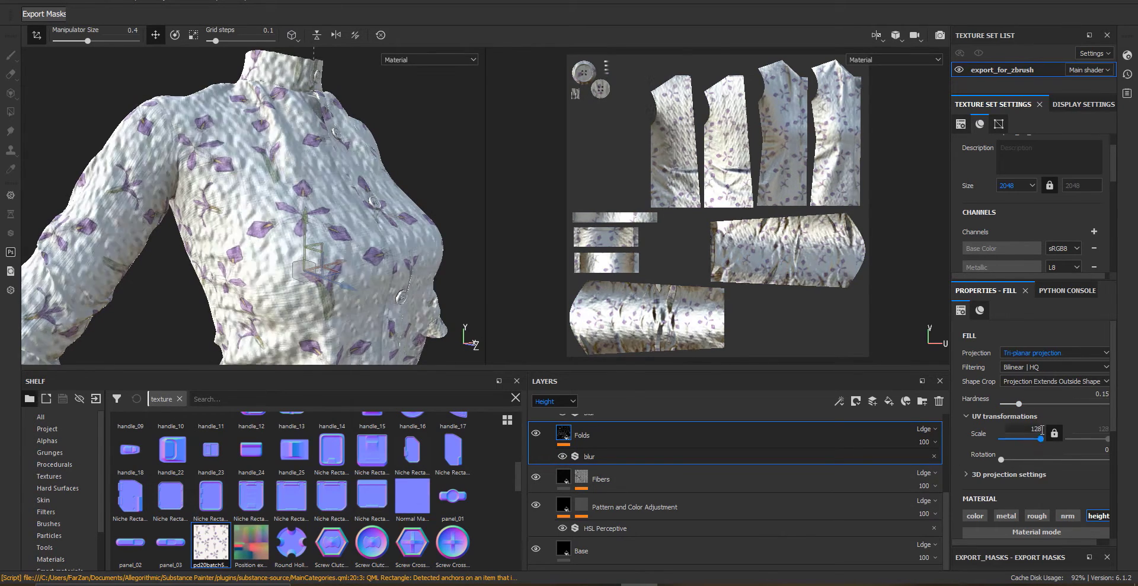
type("3")
key("Return")
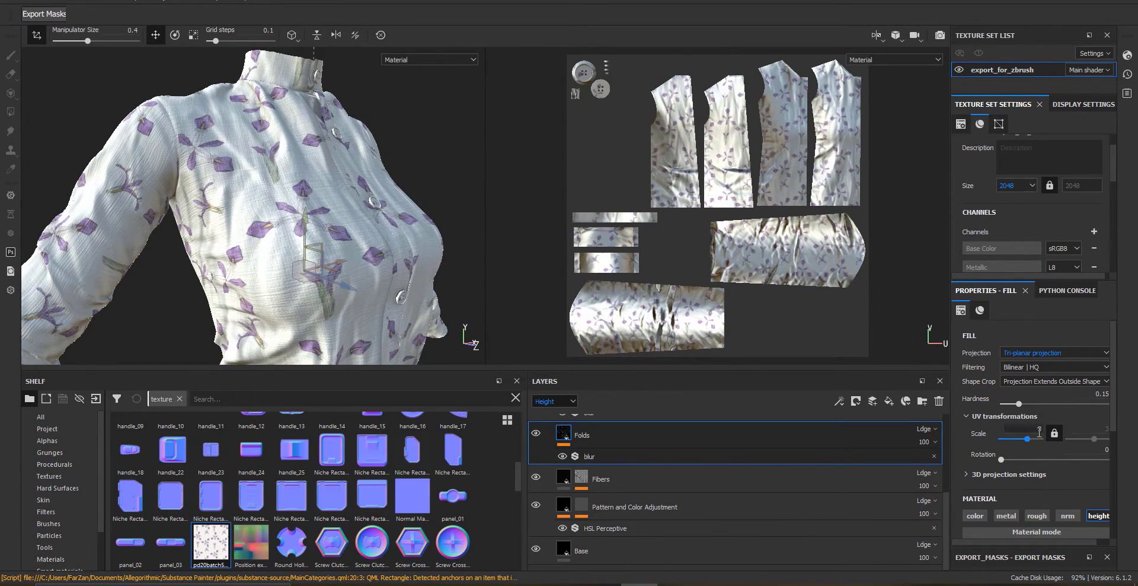
- Set the Folds layer's UV scale to 1.5 and check the creases from the front
left_click(1039, 432)
type("1.5")
key("Return")
left_click_drag(418, 249, 370, 251, "alt")
- Set the Folds layer's height opacity to 50
left_click(935, 443)
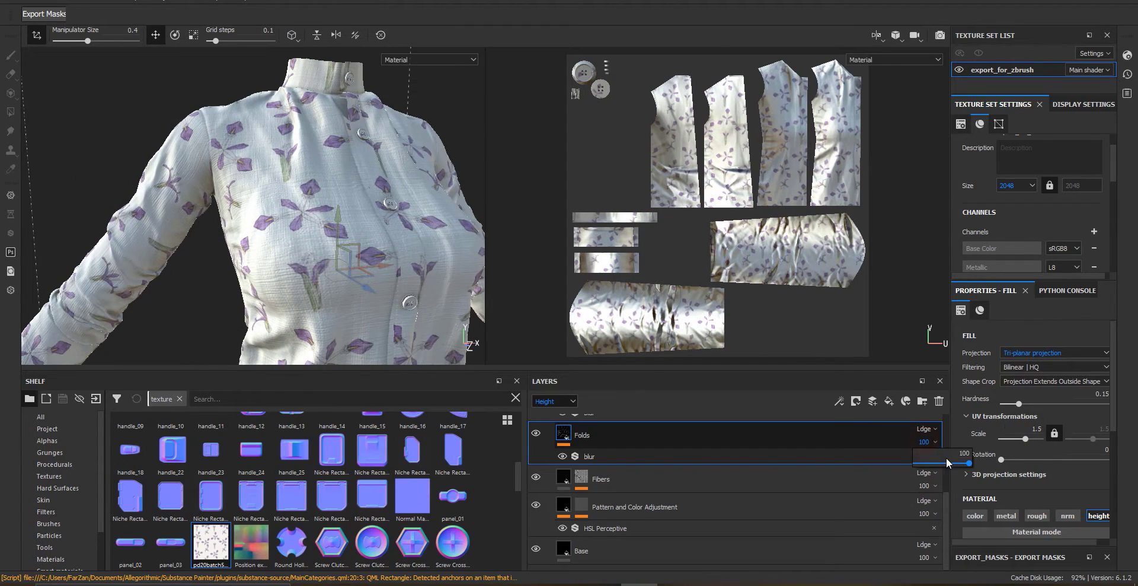
left_click_drag(946, 463, 915, 467)
scroll(652, 468, "up", 2)
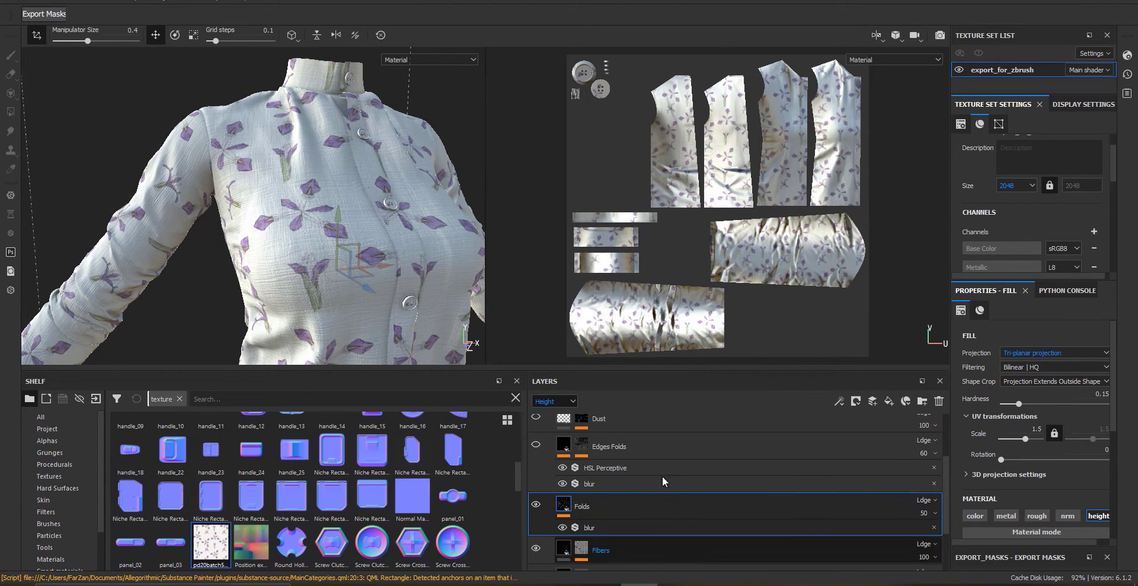
- Show the Edges Folds layer, set its height opacity to 77, and check the creases near the shoulder
left_click(640, 454)
left_click(935, 454)
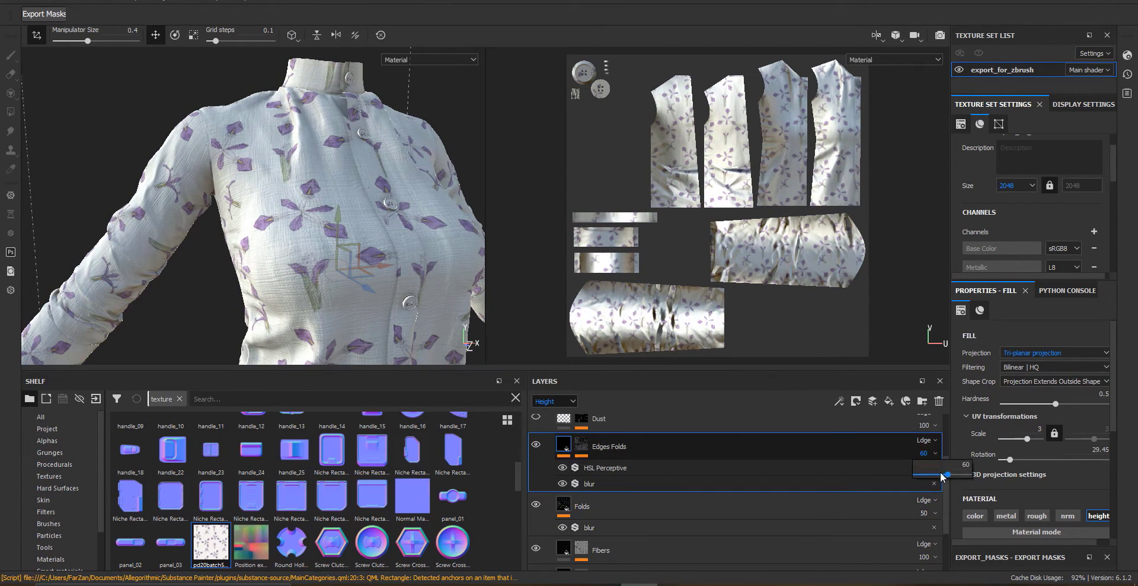
left_click_drag(943, 475, 919, 478)
scroll(290, 225, "down", 3)
left_click_drag(291, 225, 350, 228, "alt")
scroll(350, 228, "up", 6)
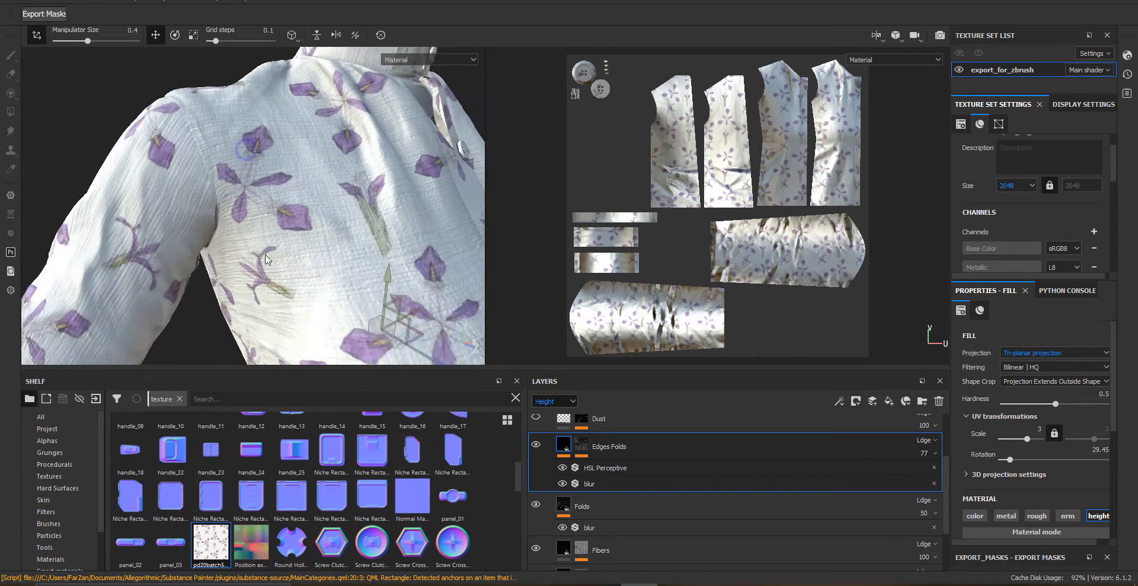
- Check the Edges Folds mask's Curvature generator and set the layer's blur filter intensity to 0.47
left_click(623, 467)
left_click(582, 446)
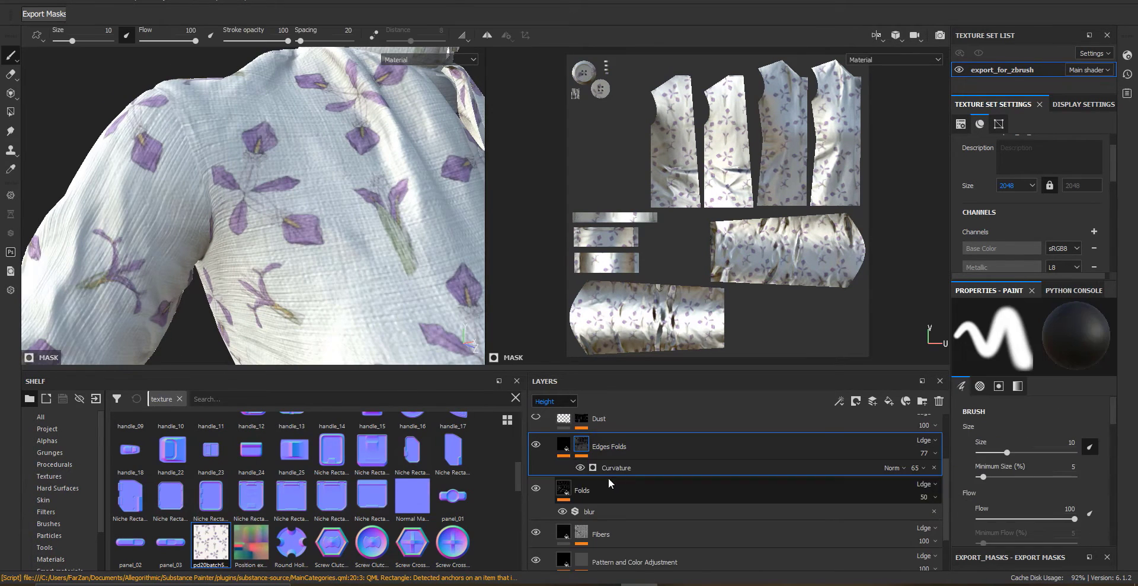
left_click(611, 469)
mouse_move(968, 405)
left_mouse_down()
mouse_move(1066, 403)
mouse_move(959, 407)
left_mouse_up()
left_click(563, 444)
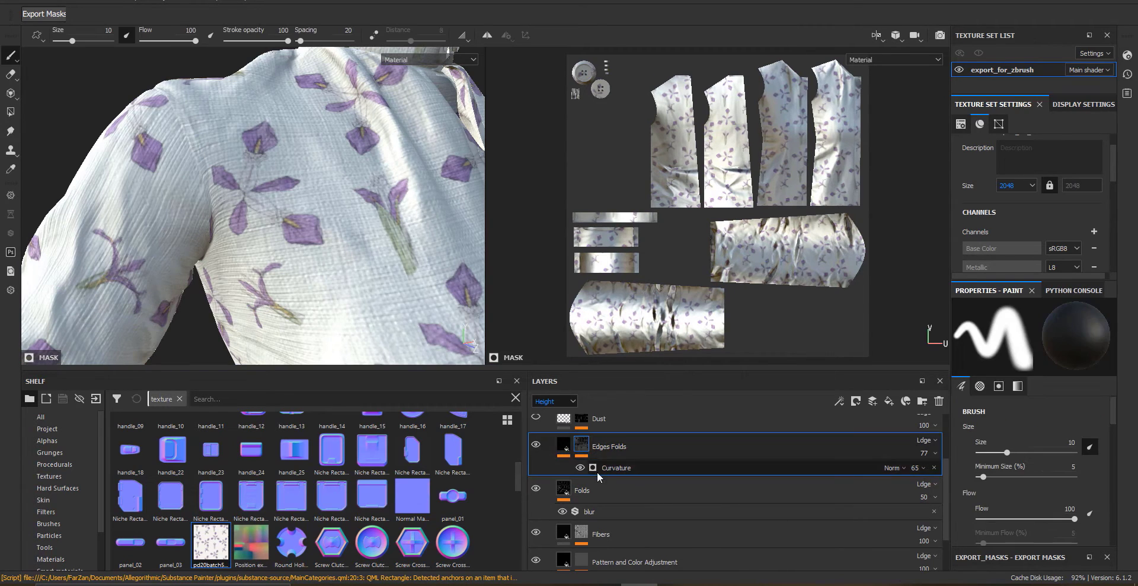
left_click(608, 482)
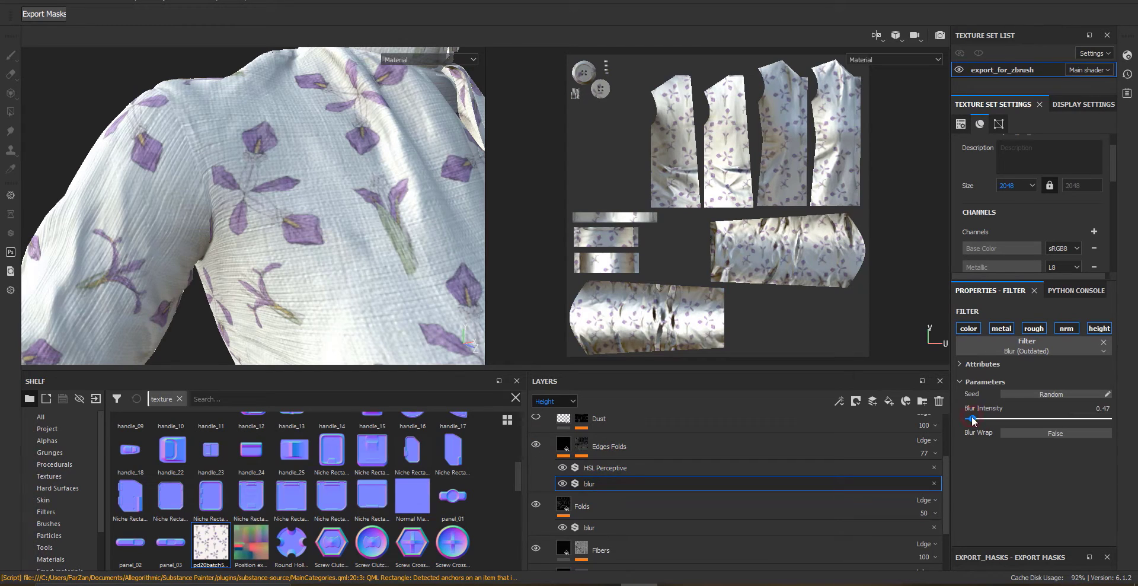
left_click(960, 382)
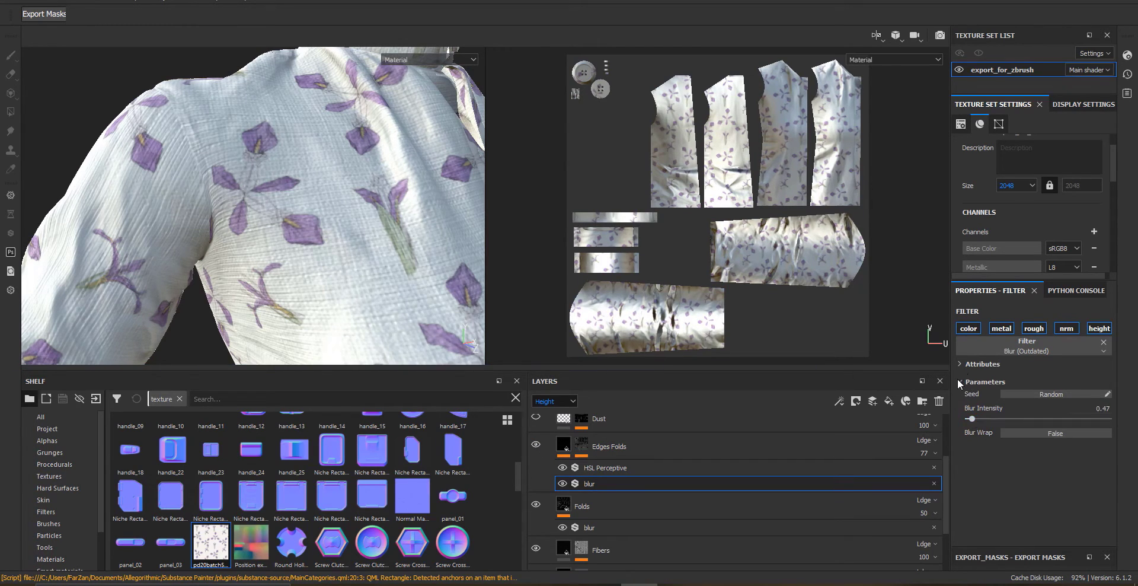
- Set the Edges Folds layer's ratio_creased height to balance 0.29, contrast 0.05, noise scale 2 and disorder 0
left_click(549, 446)
scroll(1018, 476, "down", 3)
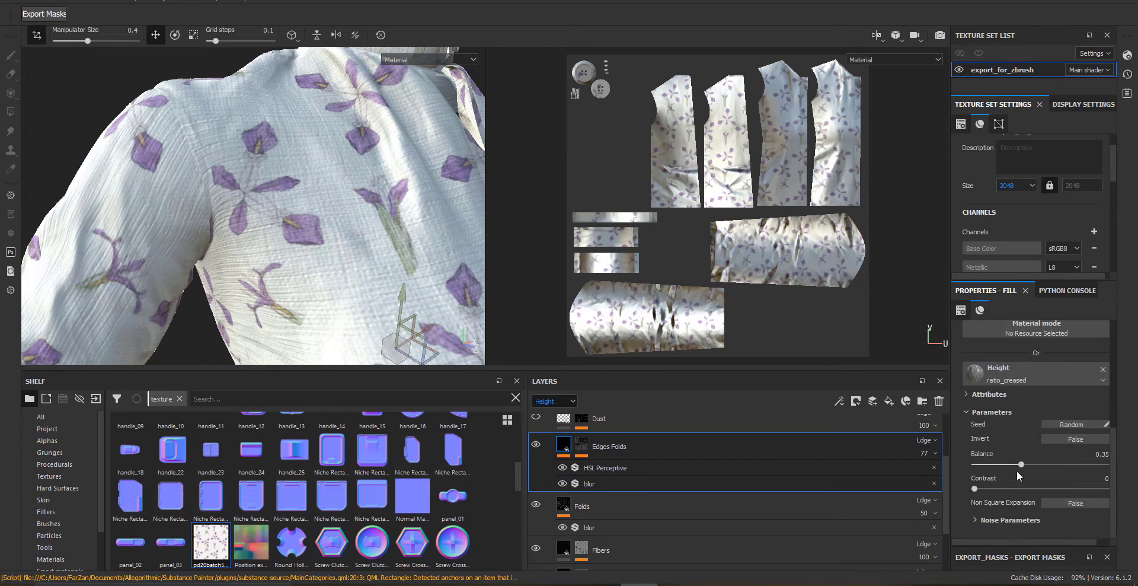
mouse_move(1047, 466)
left_mouse_down()
mouse_move(1004, 467)
mouse_move(981, 488)
mouse_move(1002, 472)
mouse_move(1067, 474)
mouse_move(1002, 474)
mouse_move(1054, 488)
left_mouse_up()
left_click(981, 518)
scroll(999, 481, "down", 2)
left_click_drag(969, 488, 969, 489)
left_click_drag(1015, 520, 945, 518)
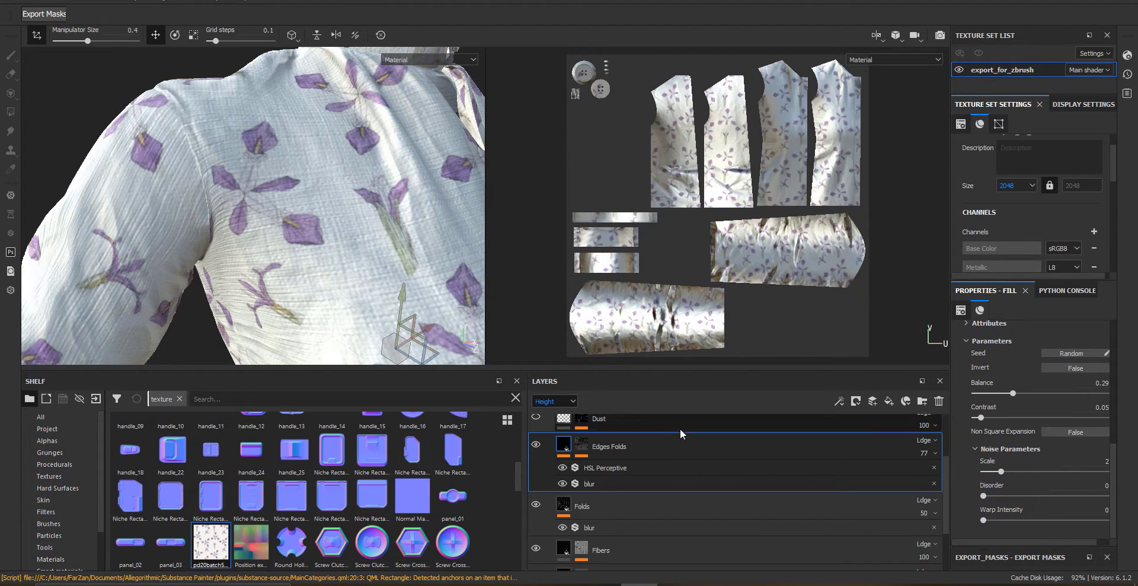
- Show the Dust layer and check its effect on the side of the shirt
scroll(640, 478, "up", 2)
left_click(536, 487)
left_click_drag(323, 246, 232, 198, "alt")
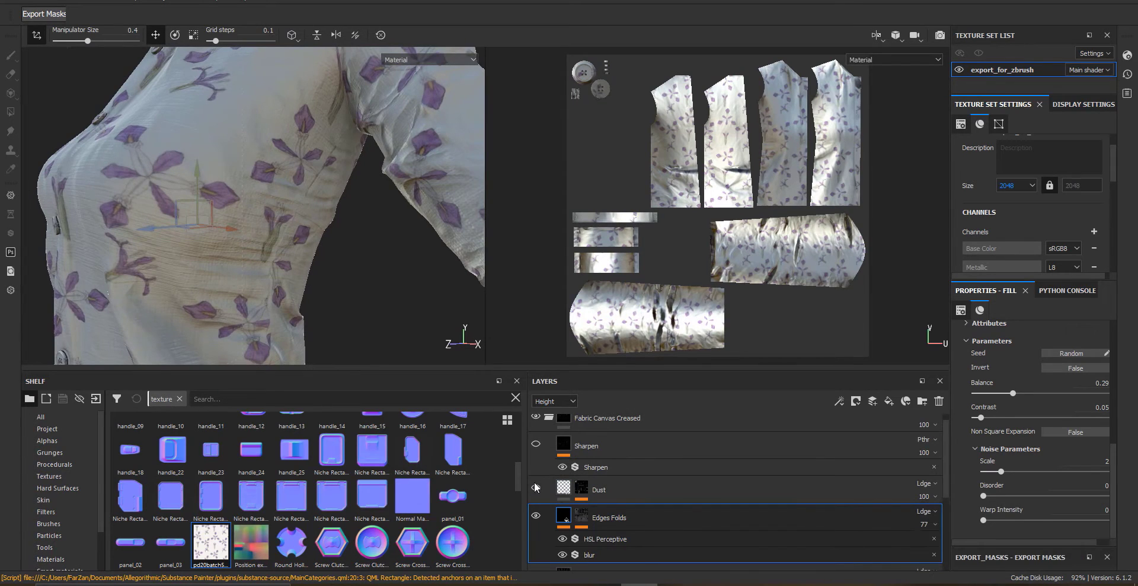
right_click_drag(472, 413, 504, 439, "alt")
- Set the global balance of the Dust mask's Ambient Occlusion generator to 0.33, checking the chest and collar
left_click(587, 491)
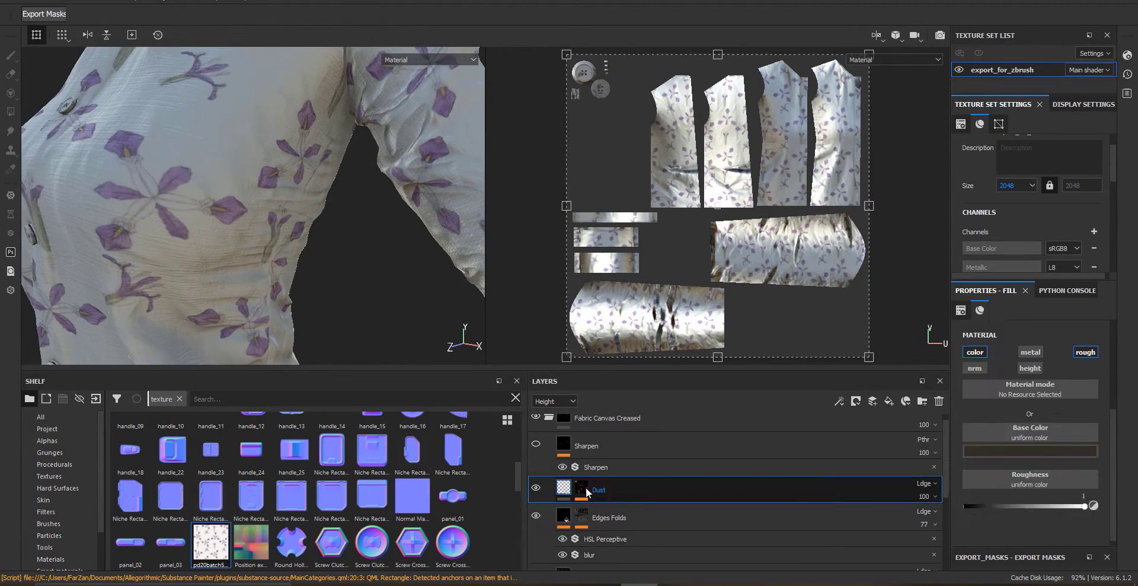
left_click(582, 488)
left_click(658, 510)
right_click_drag(355, 249, 267, 190, "alt")
left_click_drag(267, 189, 308, 219, "alt")
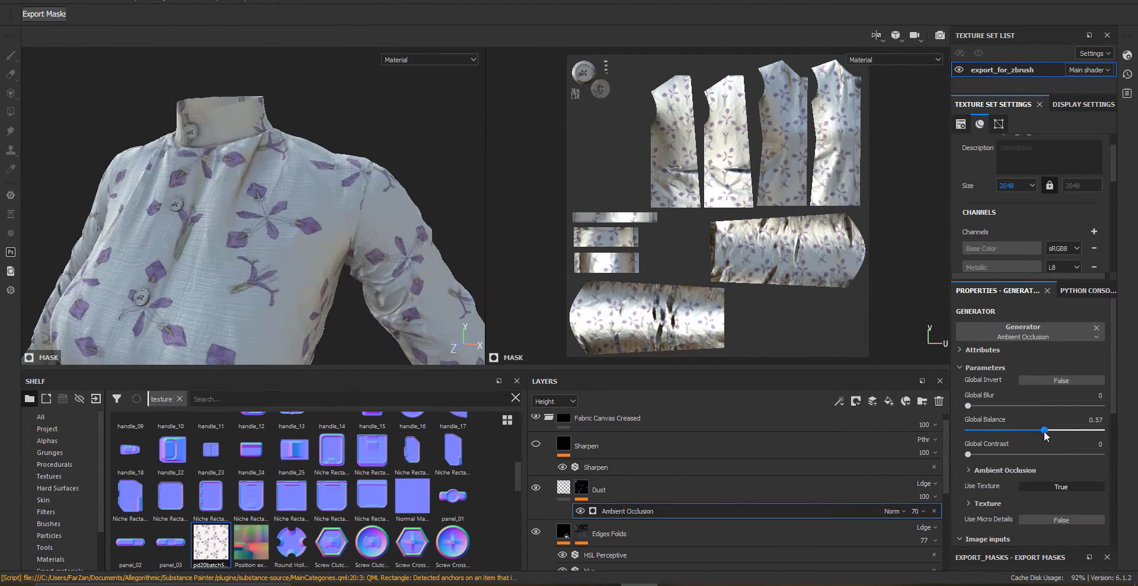
left_click_drag(422, 257, 503, 267, "alt")
right_click_drag(504, 266, 753, 359, "alt")
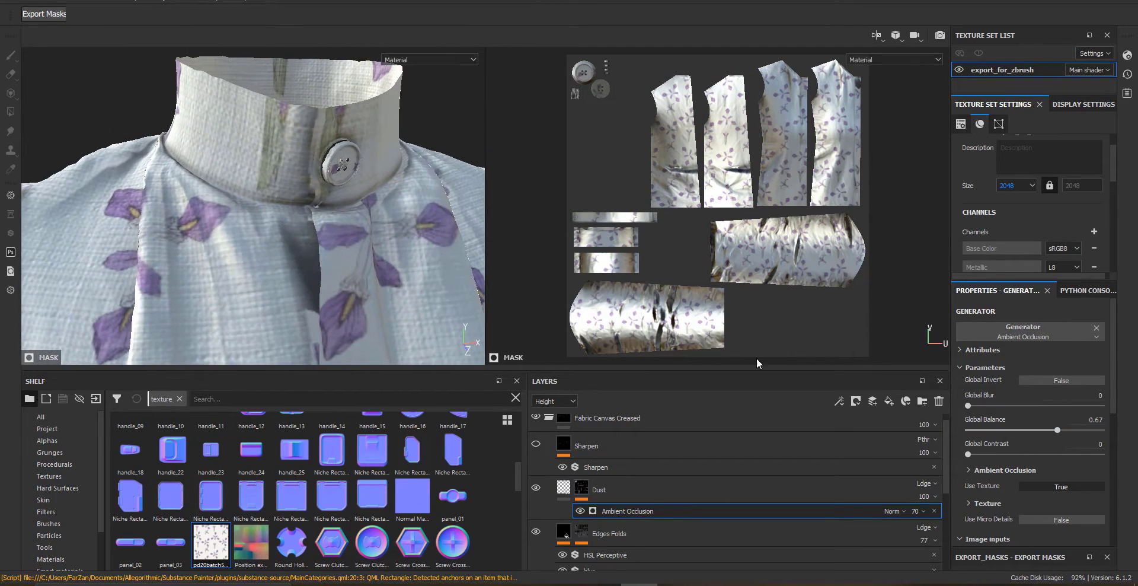
left_click_drag(1057, 430, 1030, 431)
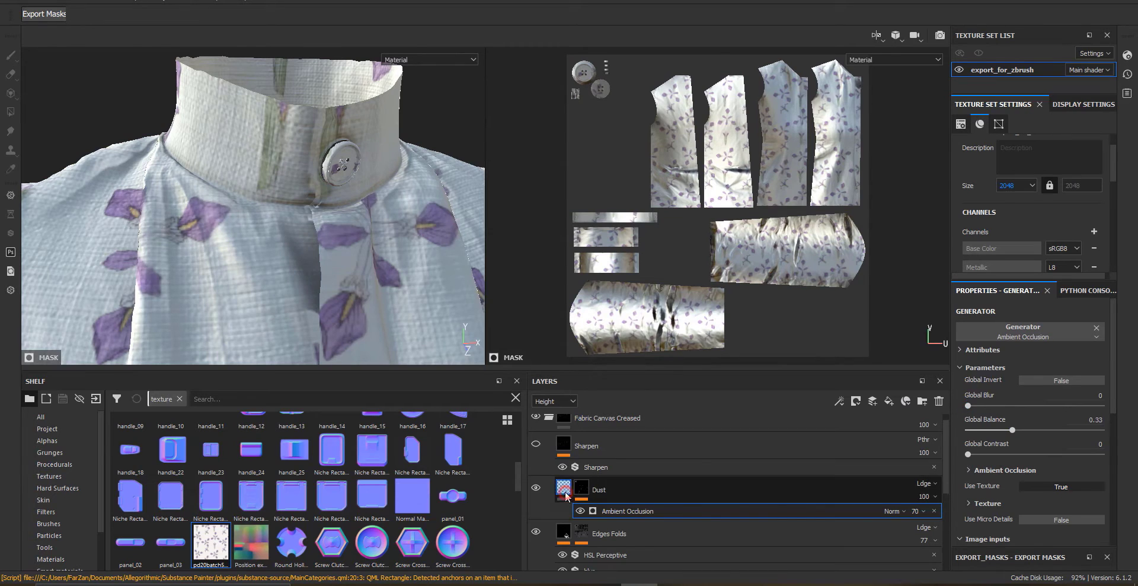
- Show the Sharpen layer and inspect the Dust layer's mask on the front of the shirt
left_click(596, 466)
left_click(584, 446)
left_click(582, 487, "alt")
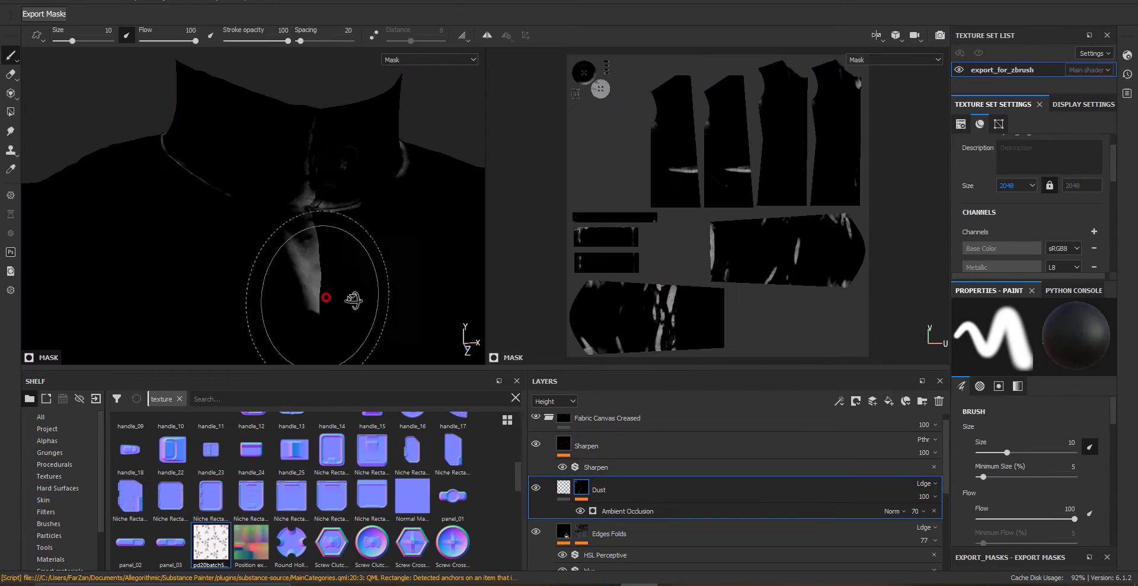
right_click_drag(353, 302, 203, 153, "alt")
left_click_drag(391, 234, 362, 255, "alt")
left_click(564, 488)
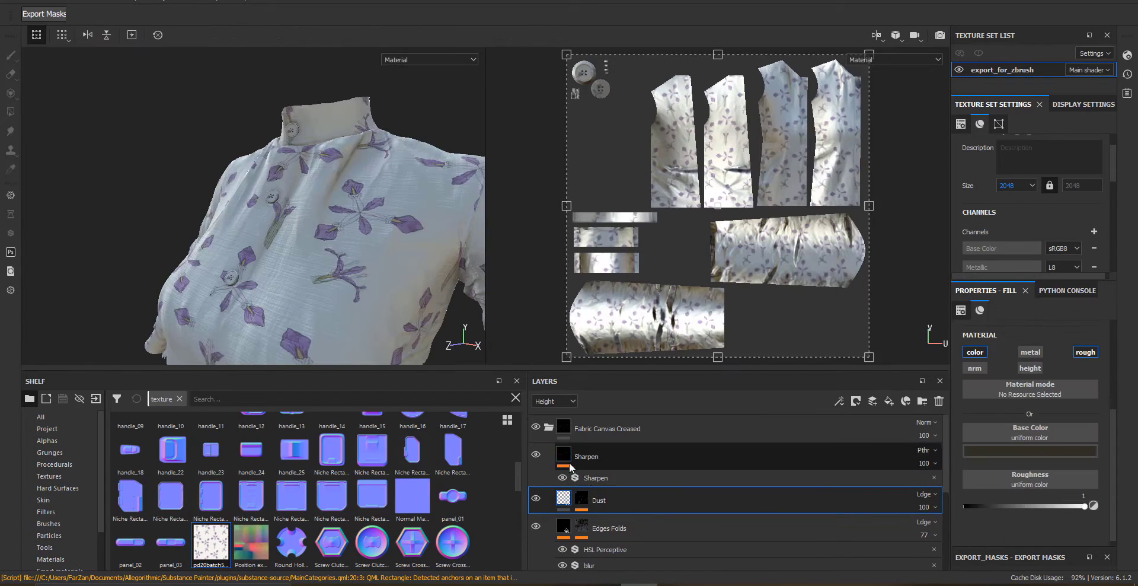
- Set the Sharpen filter's intensity to 0.1 and check the iris pattern up close
left_click(535, 455)
left_click(597, 478)
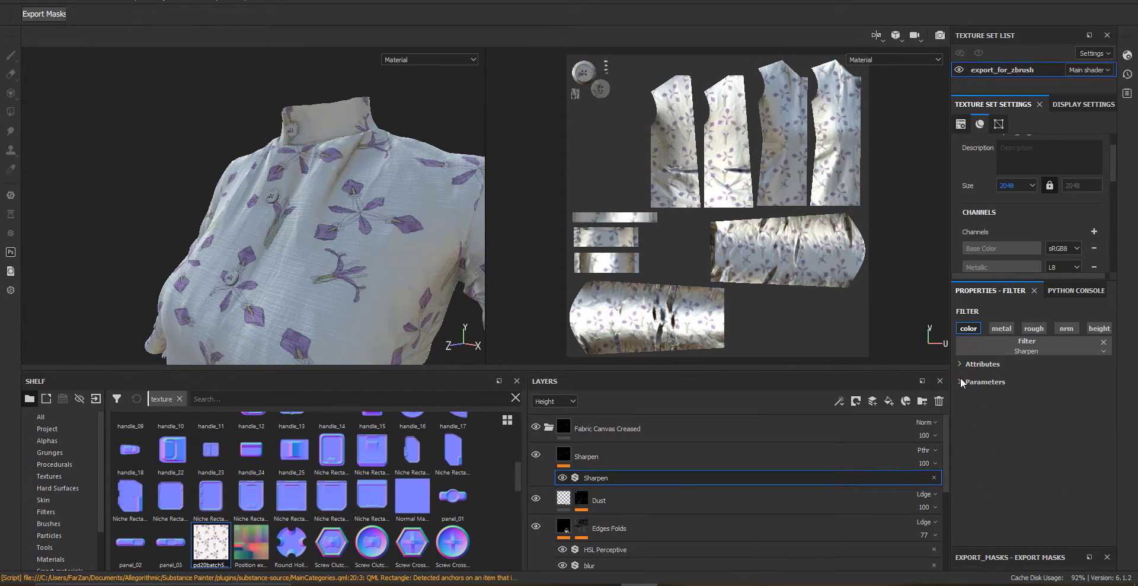
mouse_move(970, 406)
left_mouse_down()
mouse_move(994, 406)
mouse_move(971, 404)
left_mouse_up()
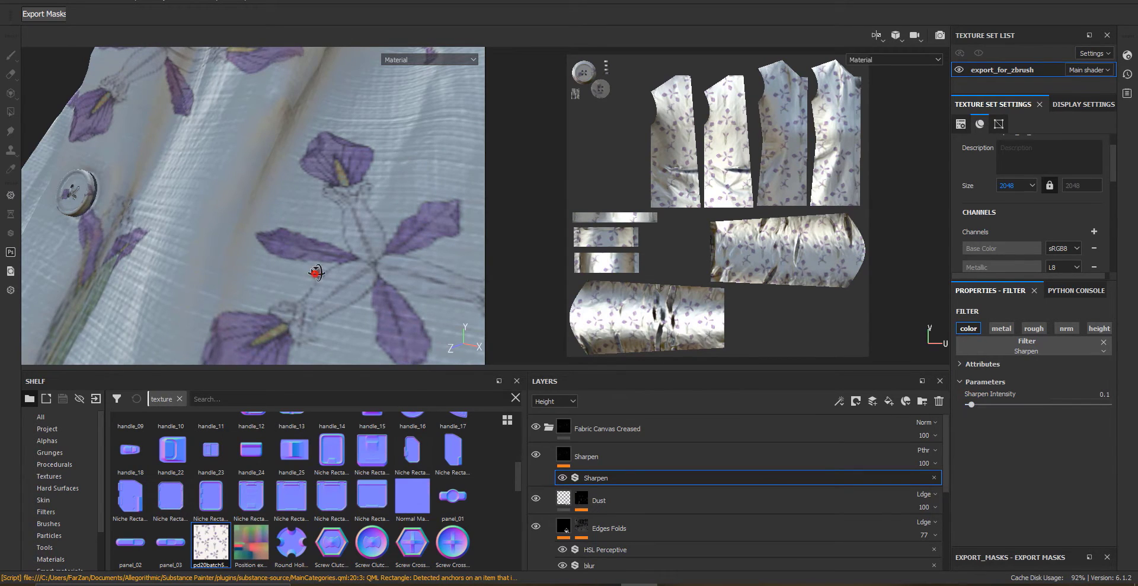
scroll(318, 272, "down", 5)
- Collapse the Fabric Canvas Creased group, rename it Canvas, and look over the shirt
left_click(549, 427)
double_click(607, 430)
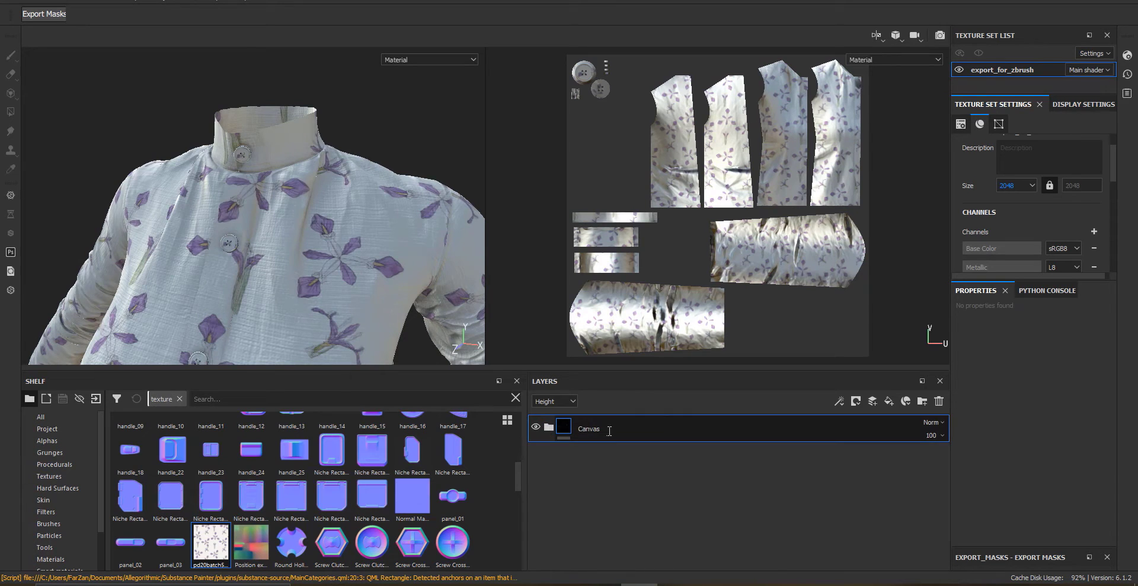
scroll(155, 265, "down", 3)
middle_click_drag(261, 261, 268, 112, "alt")
scroll(198, 223, "up", 5)
left_click_drag(268, 113, 269, 236, "alt")
scroll(207, 226, "down", 4)
scroll(213, 239, "up", 3)
- Expand the Canvas group and hide the Folds and Edges Folds layers to compare the fabric without creases
left_click(549, 427)
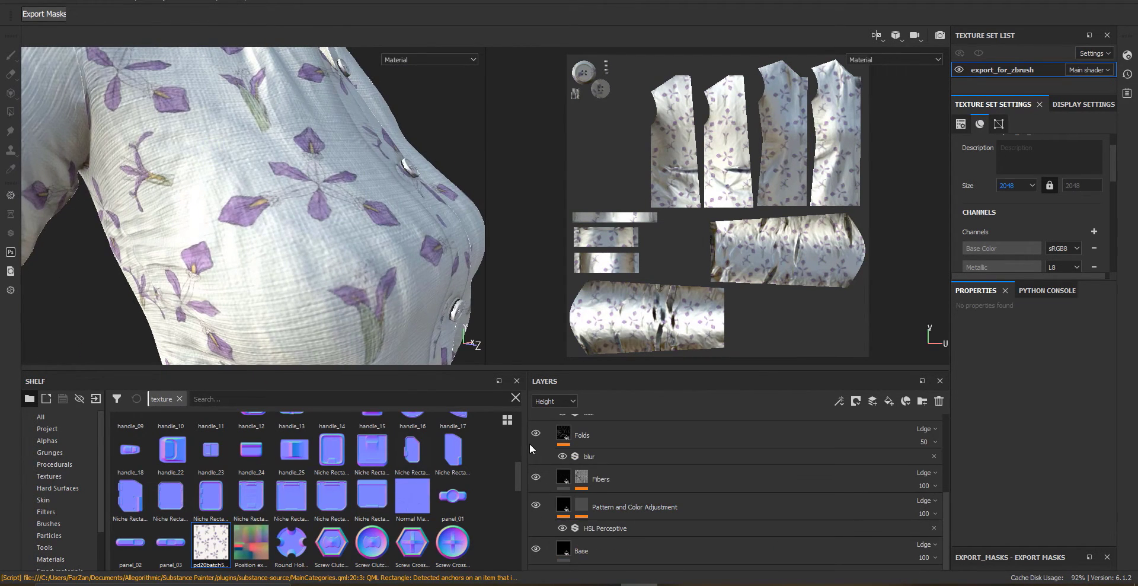
scroll(613, 493, "up", 2)
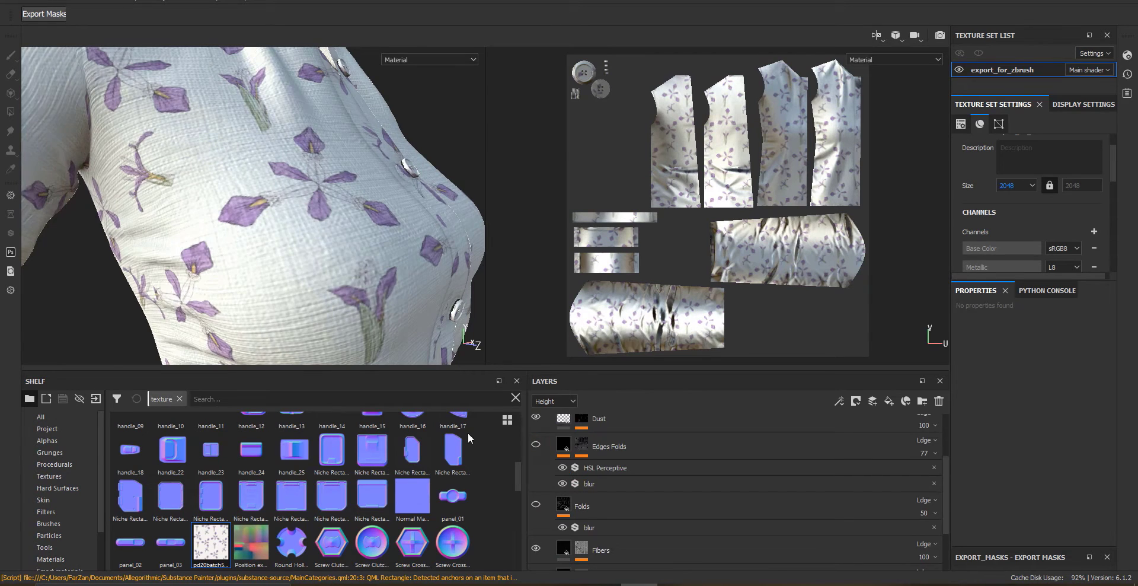
scroll(356, 255, "down", 3)
left_click_drag(356, 255, 314, 237, "alt")
- Display the Edges Folds mask and set its Curvature generator's global balance to 0.29
left_click(581, 445, "alt")
scroll(310, 241, "down", 3)
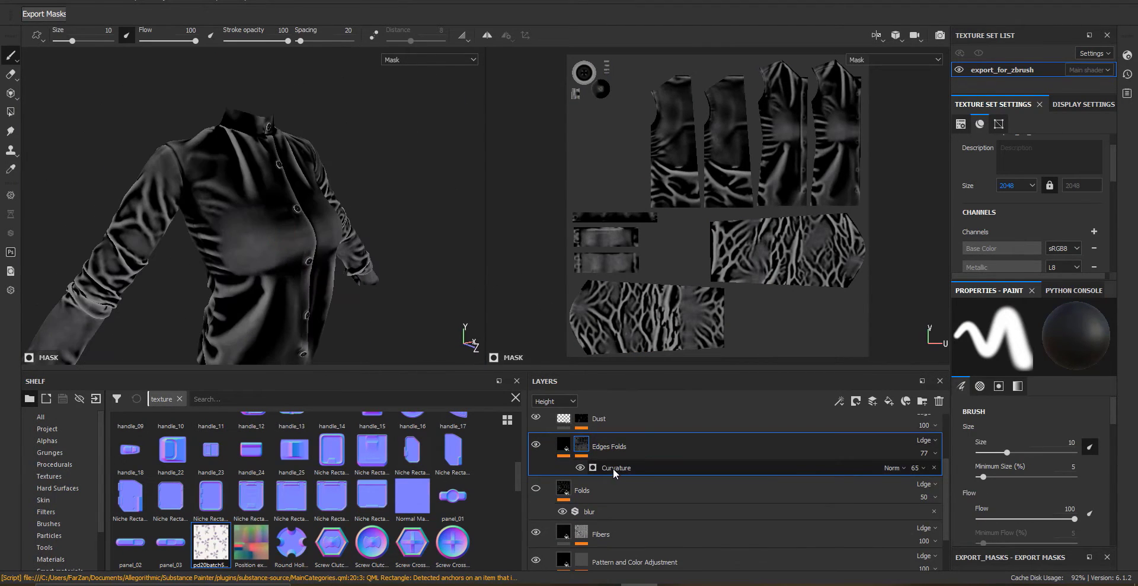
left_click(613, 467)
left_click_drag(1025, 425, 1006, 427)
scroll(363, 261, "up", 5)
scroll(420, 279, "down", 3)
left_click(562, 449)
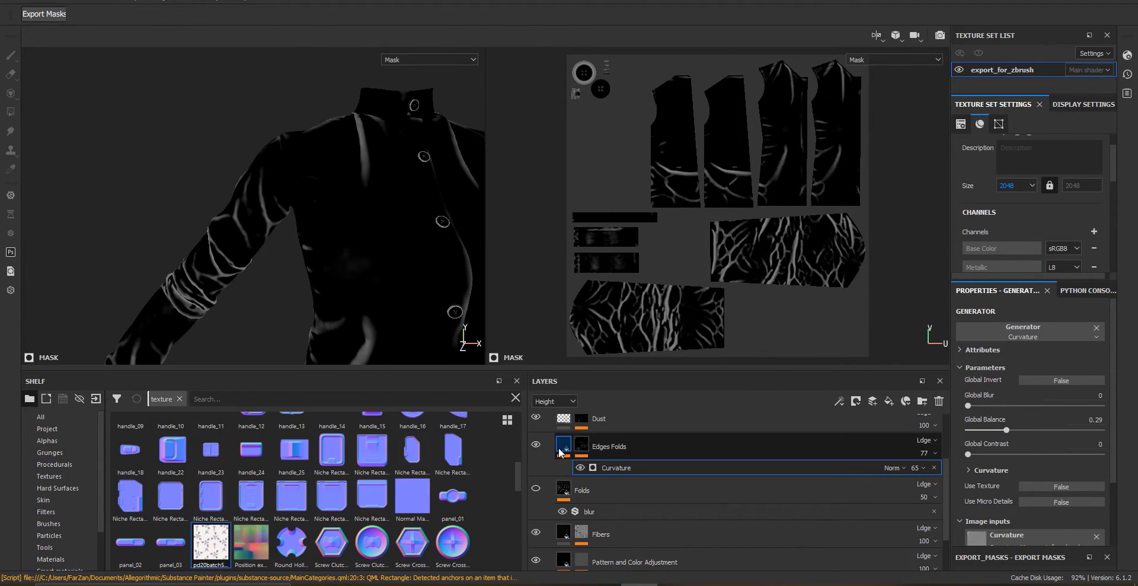
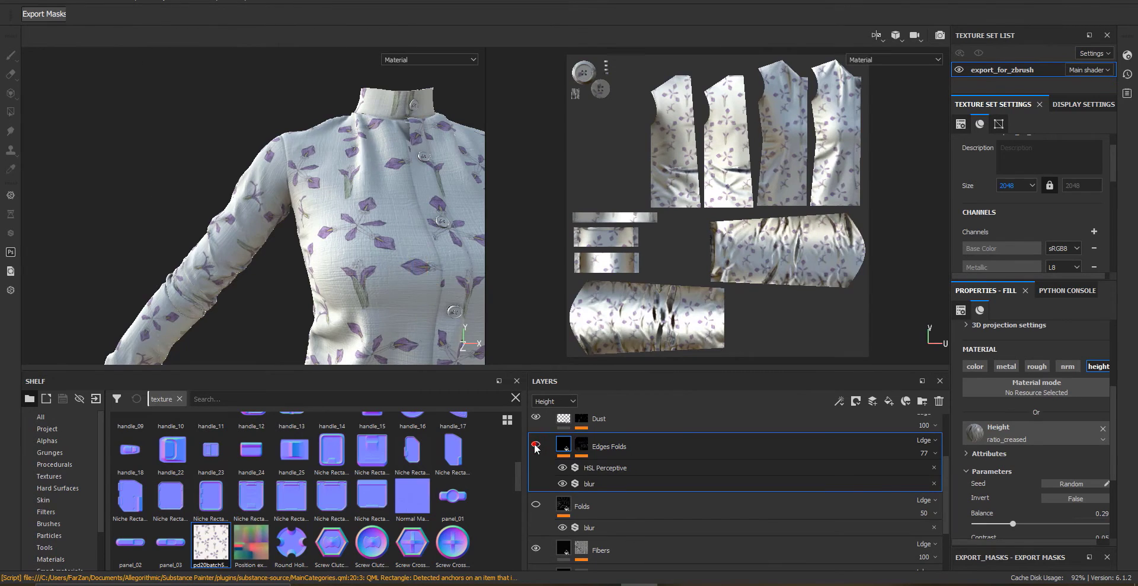
- Compare the shirt without Edges Folds but with Folds shown, and delete the Edges Folds layer
scroll(275, 170, "up", 6)
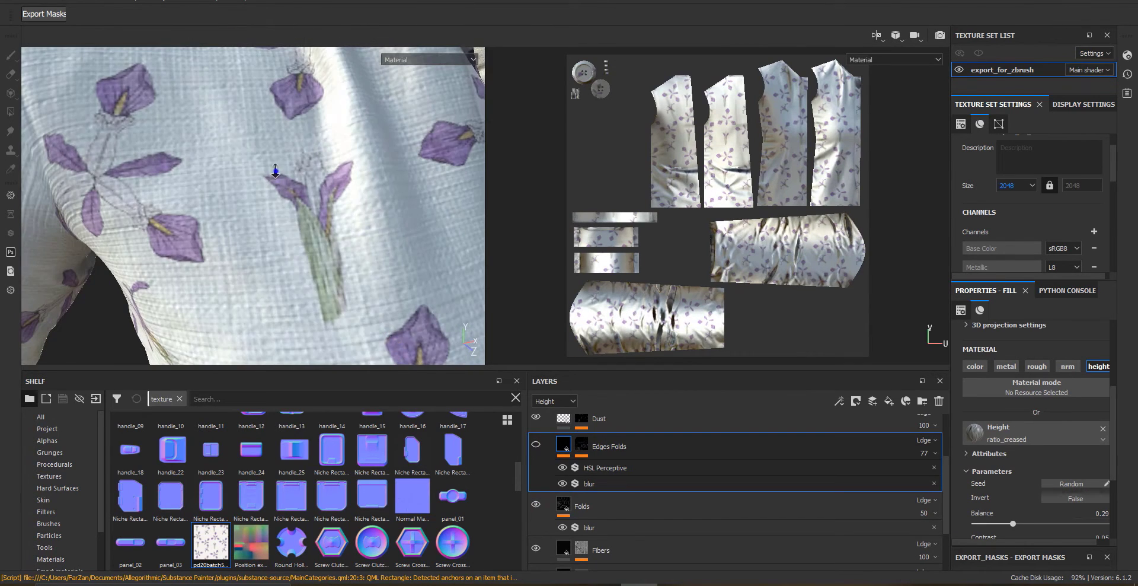
scroll(275, 170, "down", 5)
key("Delete")
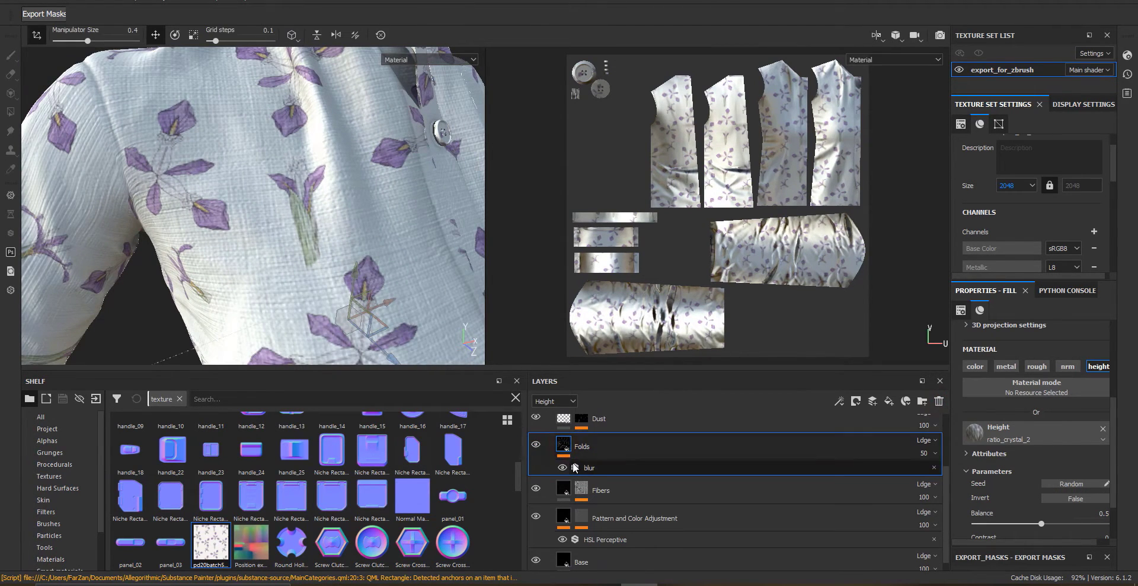
scroll(330, 247, "down", 5)
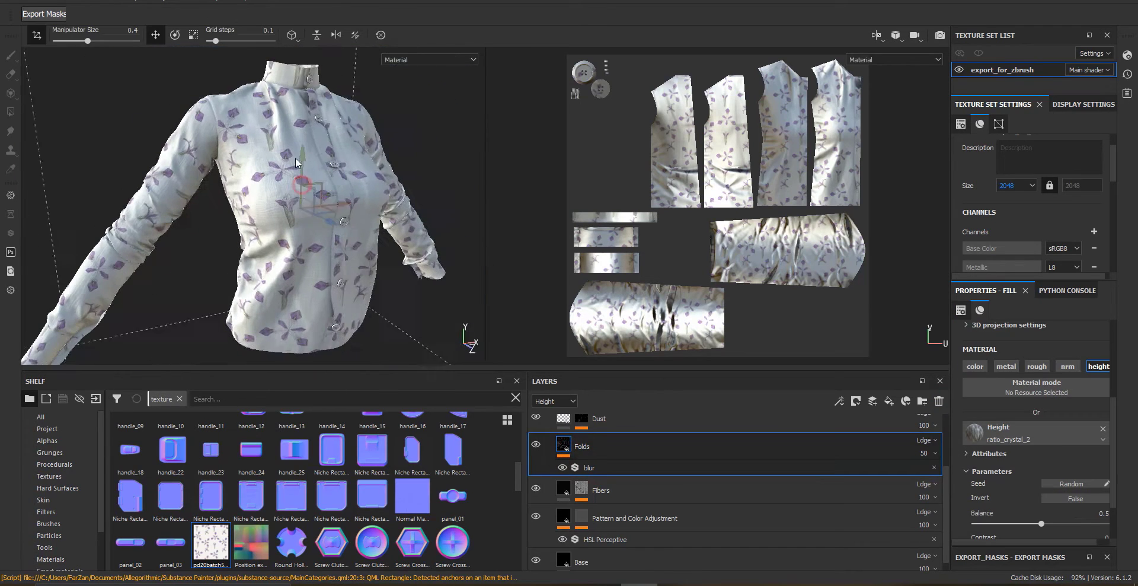
- Display the Height channel and set the Folds layer's balance to 0.54 and UV scale to 2.29
left_click_drag(297, 163, 260, 165, "alt")
left_click(429, 60)
left_click(431, 123)
mouse_move(311, 228)
left_mouse_down("alt")
mouse_move(268, 233)
mouse_move(323, 237)
left_mouse_up("alt")
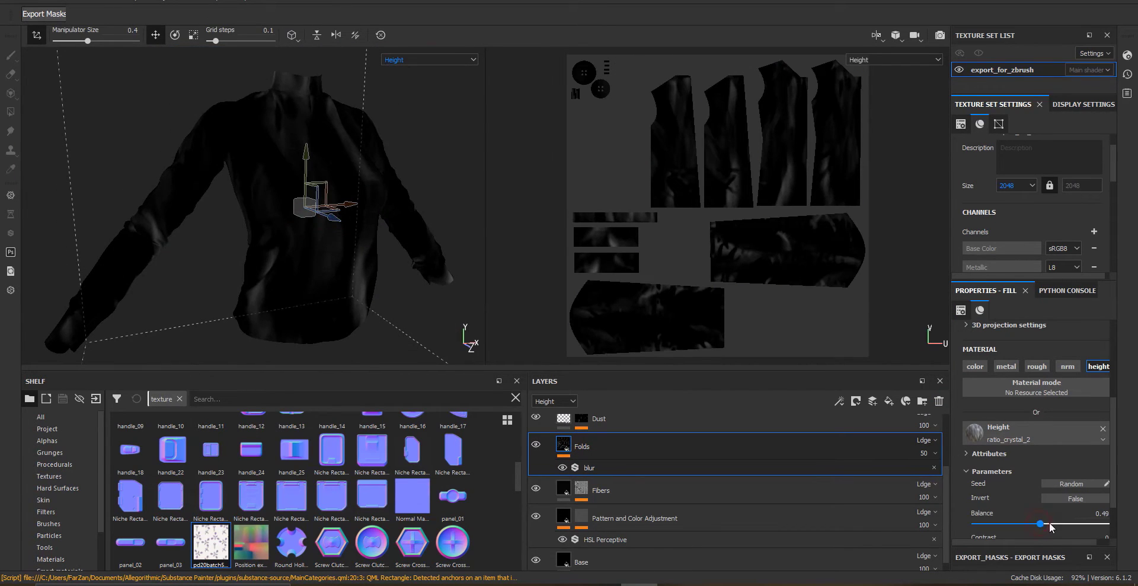
left_click_drag(1050, 524, 1053, 524)
scroll(1045, 493, "up", 2)
left_click_drag(1023, 361, 1025, 361)
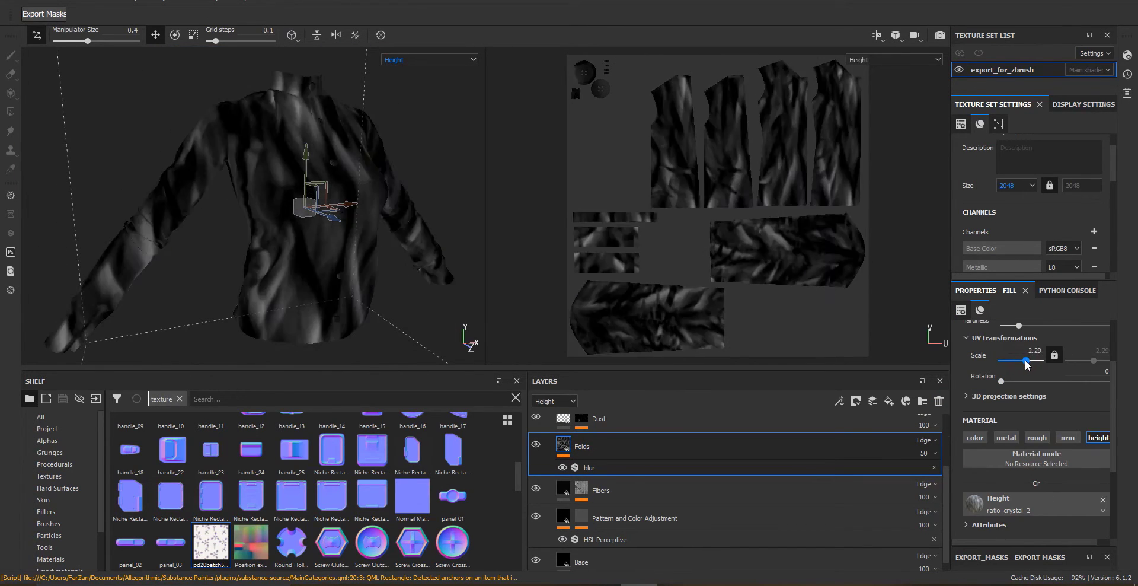
- Set the Folds layer's ratio_crystal_2 contrast to 0.19 and its noise scale to 2
scroll(1038, 491, "down", 4)
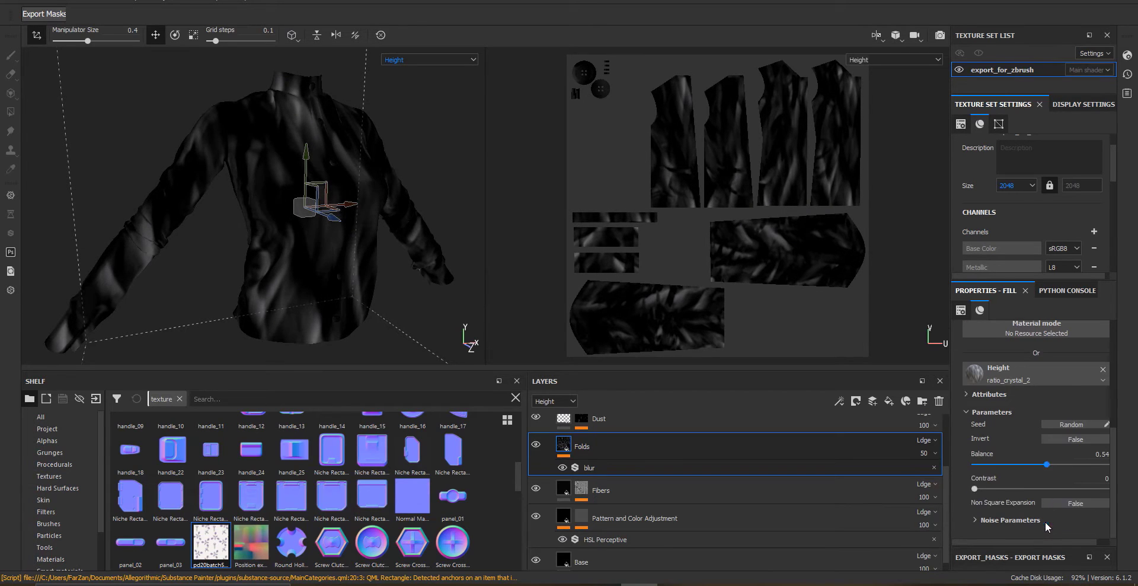
mouse_move(990, 489)
left_mouse_down()
mouse_move(1061, 475)
mouse_move(1003, 480)
left_mouse_up()
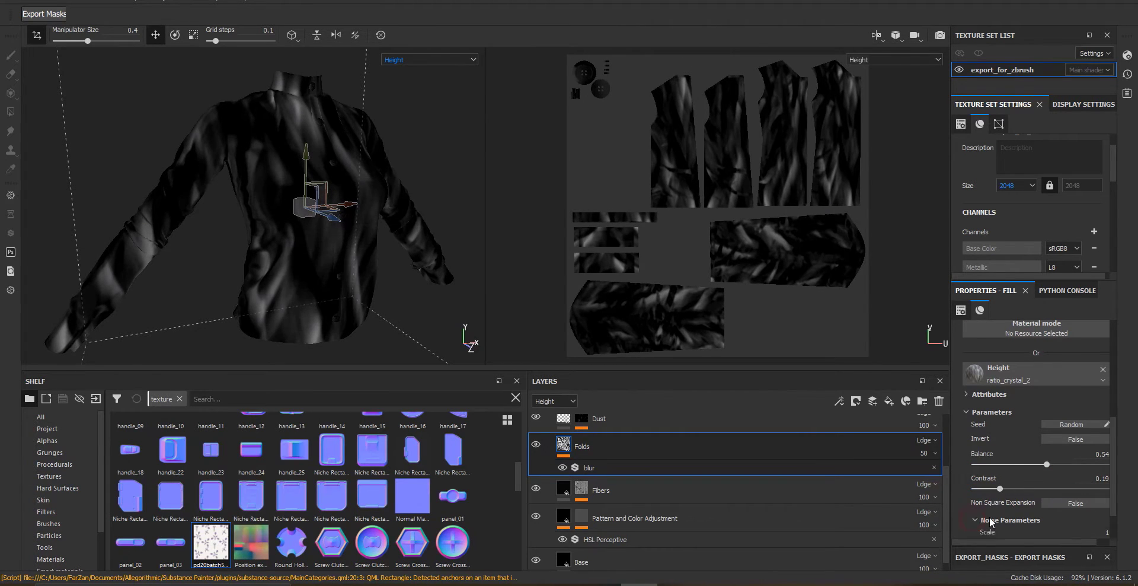
scroll(991, 521, "down", 2)
left_click_drag(988, 519, 993, 498)
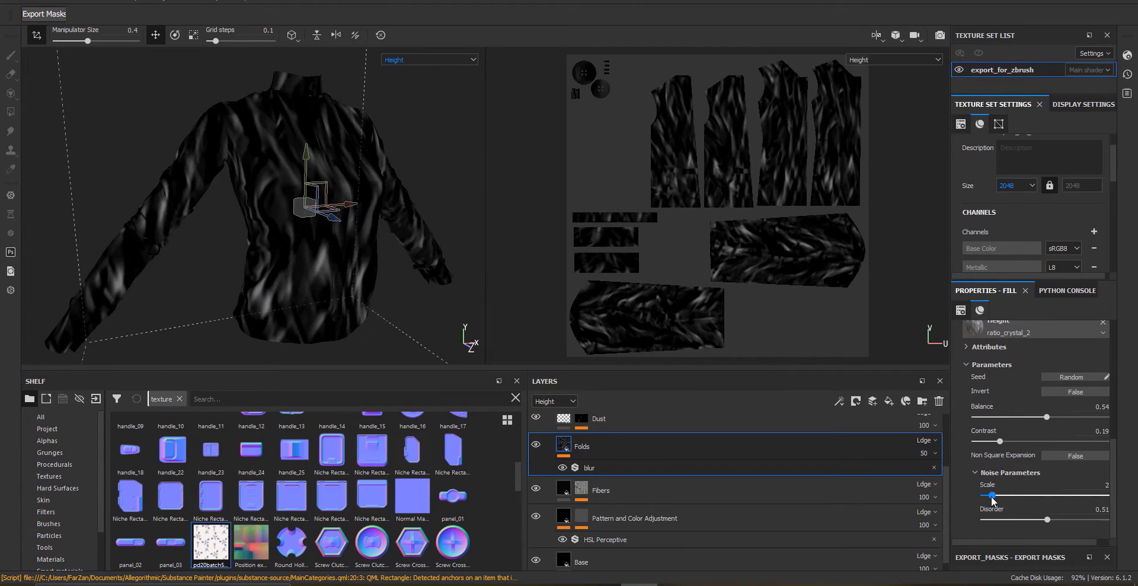
- Return to the material view and switch the Folds layer to UV projection
scroll(1032, 453, "up", 5)
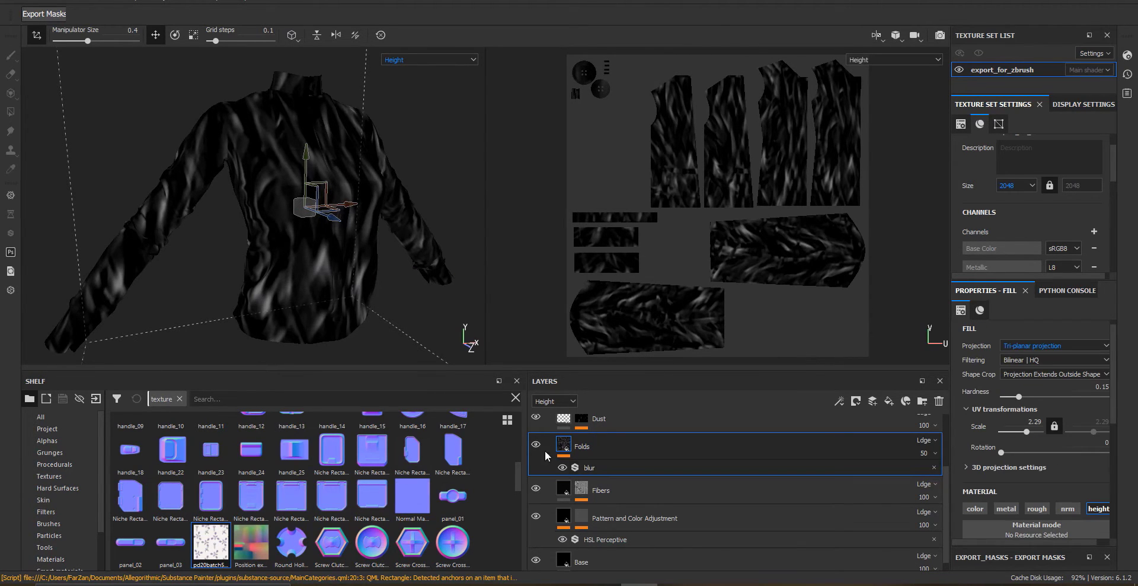
key("m")
scroll(359, 259, "up", 5)
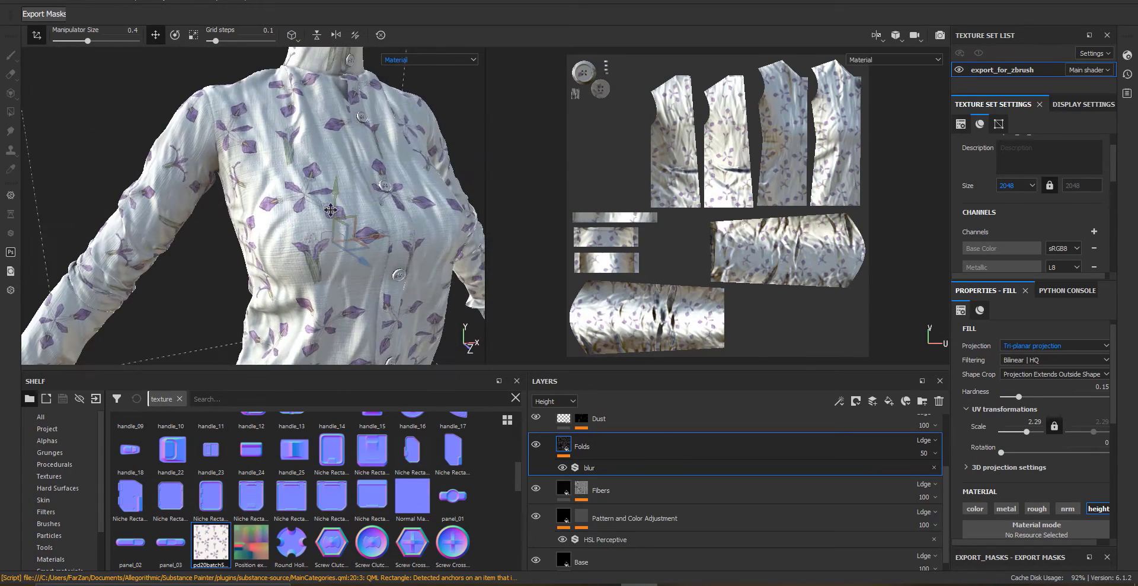
scroll(1038, 352, "up", 1)
left_click(1038, 351)
left_click(1034, 368)
left_click_drag(303, 219, 326, 295, "alt")
- Compare the shirt with the Folds layer hidden and shown, and set its height opacity to 32
scroll(351, 219, "down", 3)
left_click(536, 445)
left_click(536, 444)
left_click_drag(300, 258, 279, 265, "alt")
left_click(935, 454)
mouse_move(943, 474)
left_mouse_down()
mouse_move(911, 485)
mouse_move(932, 479)
left_mouse_up()
- Set the Folds layer's height opacity to 76
left_click(591, 468)
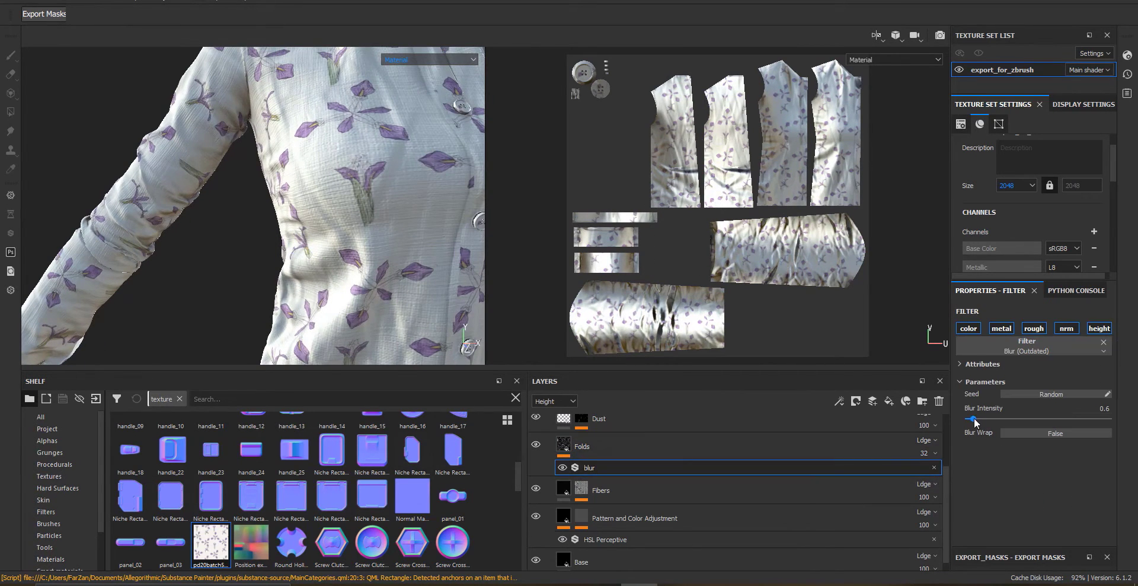
left_click(595, 444)
left_click(935, 453)
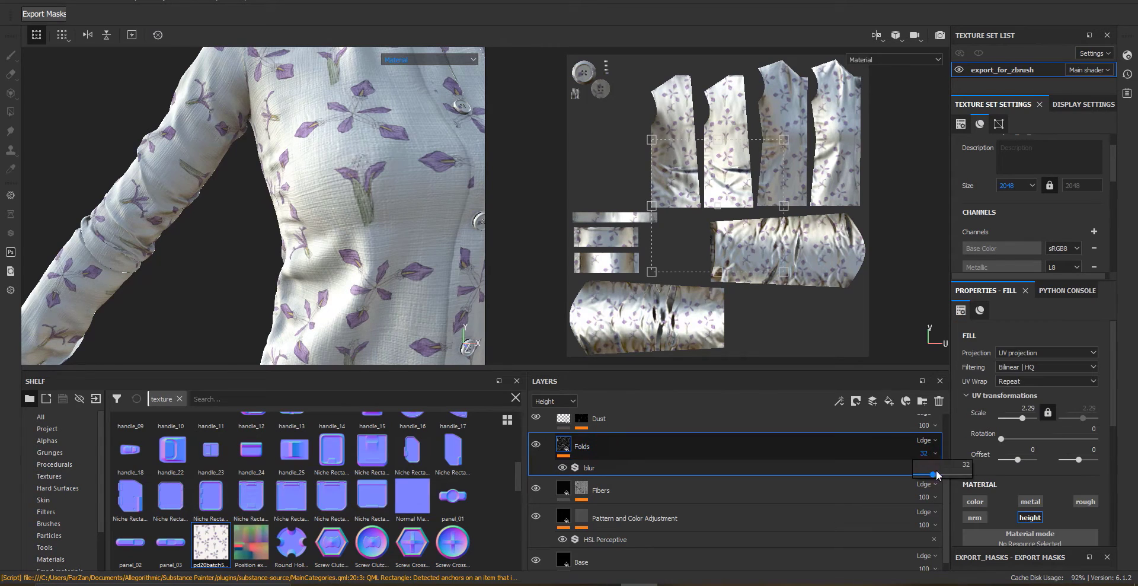
left_click_drag(955, 478, 956, 478)
- Set the blur intensity of the Folds layer's blur filter to 1.29
left_click_drag(309, 225, 332, 229, "alt")
scroll(332, 228, "down", 4)
left_click(584, 468)
mouse_move(973, 420)
left_mouse_down()
mouse_move(984, 421)
mouse_move(975, 421)
left_mouse_up()
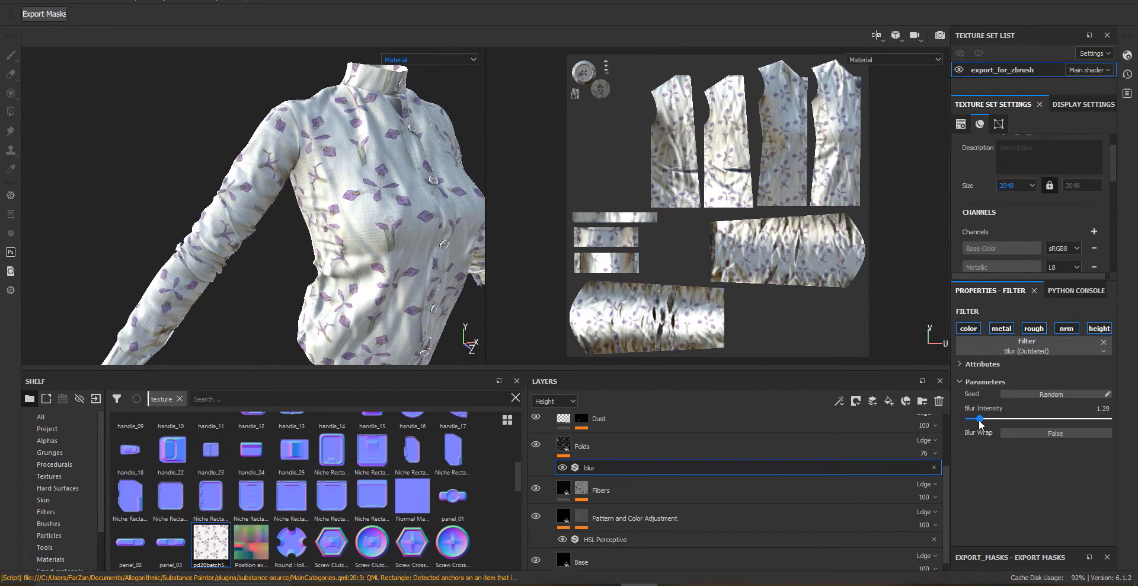
- Check the shirt's back and reduce the Folds layer's height opacity to 50
left_click_drag(211, 249, 534, 237, "alt")
left_click(923, 453)
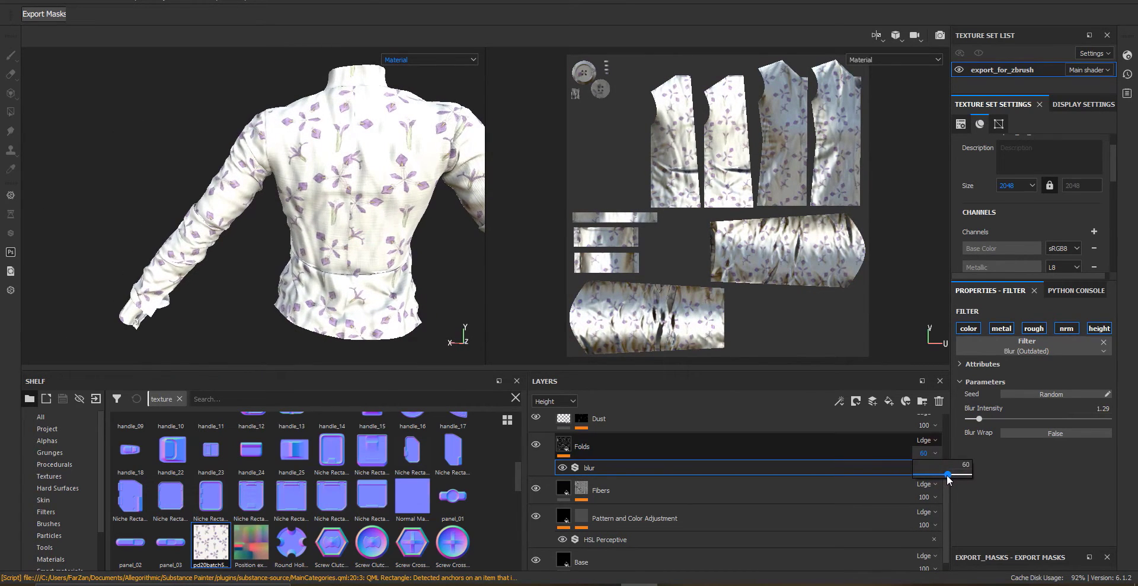
left_click_drag(943, 478, 941, 478)
- Try tri-planar projection on the Folds layer, compare the creases on the shirt front, and return it to UV projection
left_click_drag(202, 237, 320, 256, "alt")
left_click(889, 446)
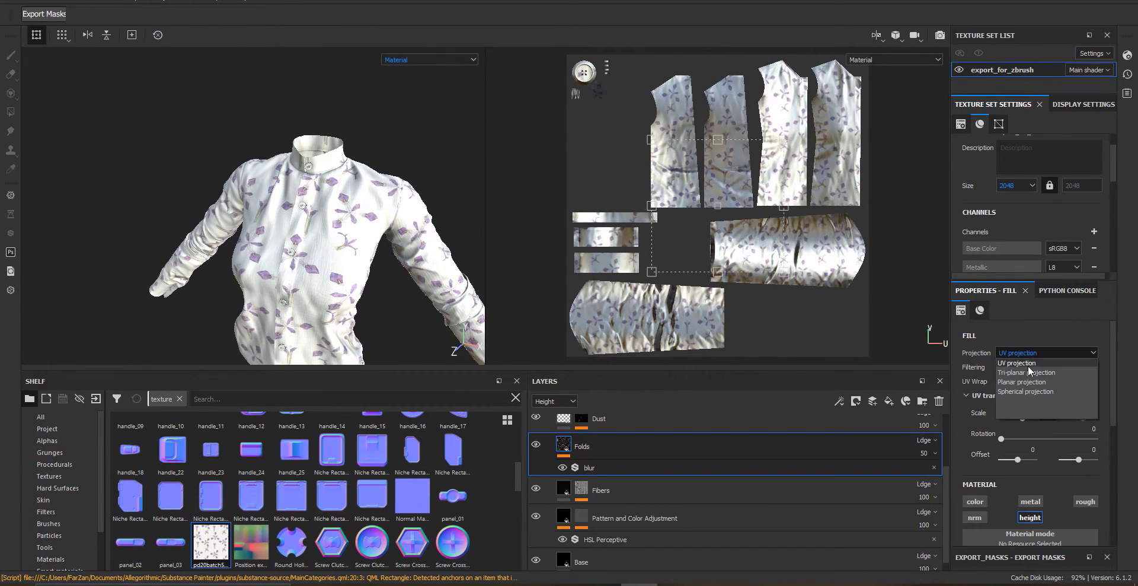
left_click(1028, 372)
right_click_drag(348, 335, 298, 225, "alt")
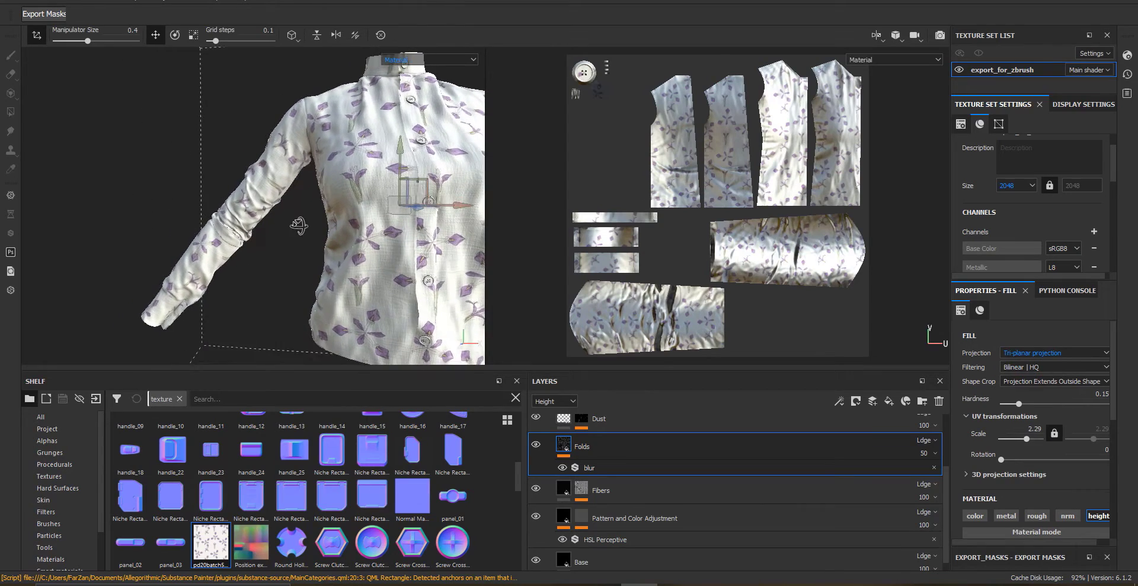
left_click_drag(299, 225, 304, 239, "alt")
left_click(1024, 363)
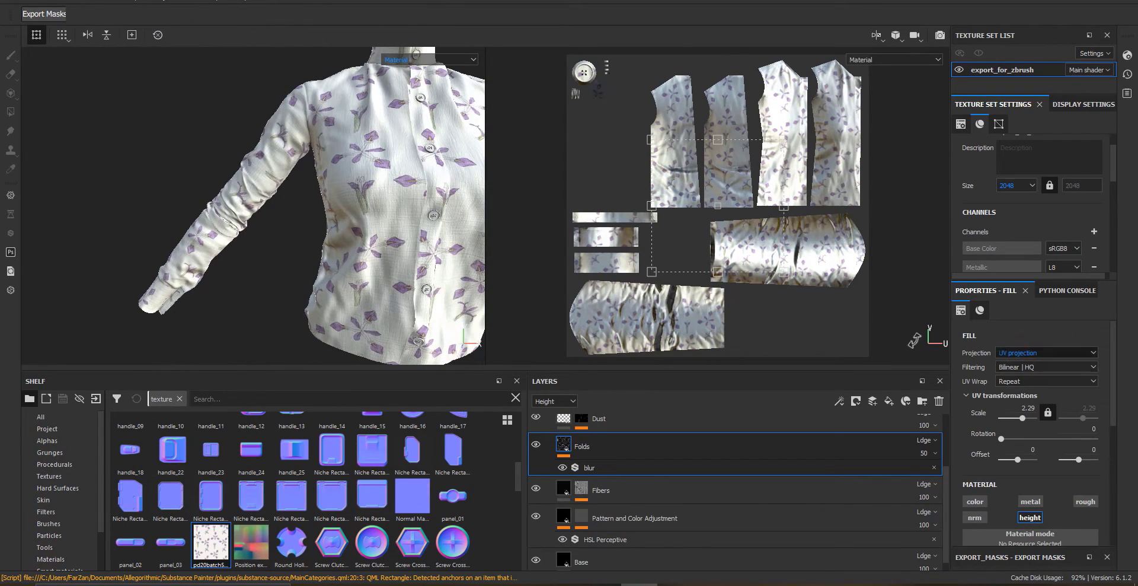
- Examine the fabric weave on the collar up close and display the layer stack's Normal channel
left_click_drag(358, 218, 287, 198, "alt")
right_click_drag(287, 198, 256, 290, "alt")
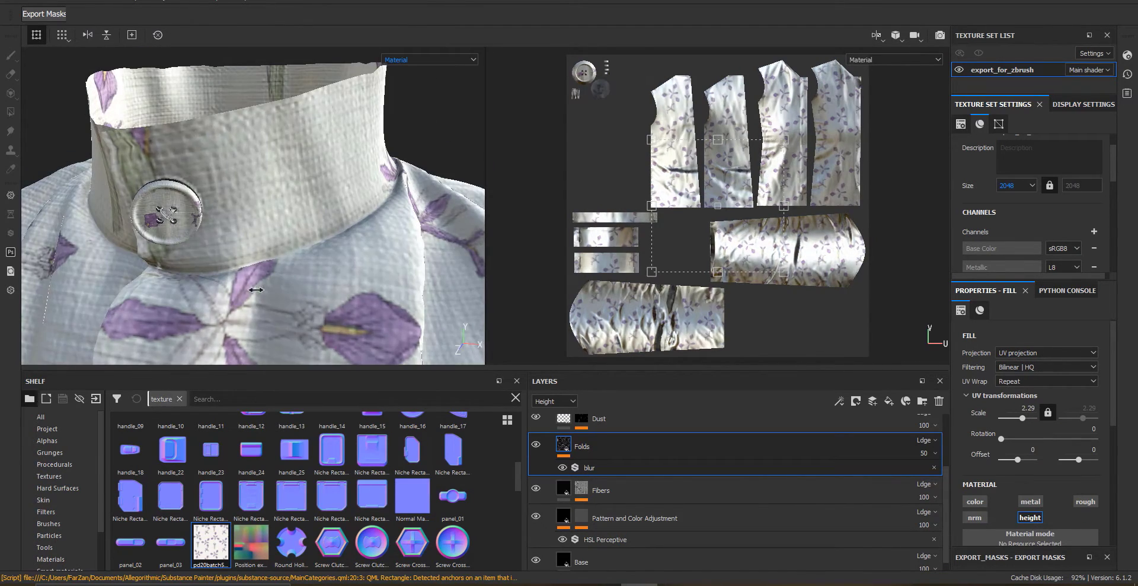
scroll(650, 549, "down", 1)
scroll(646, 529, "up", 3)
scroll(645, 527, "down", 3)
left_click(549, 404)
left_click(549, 438)
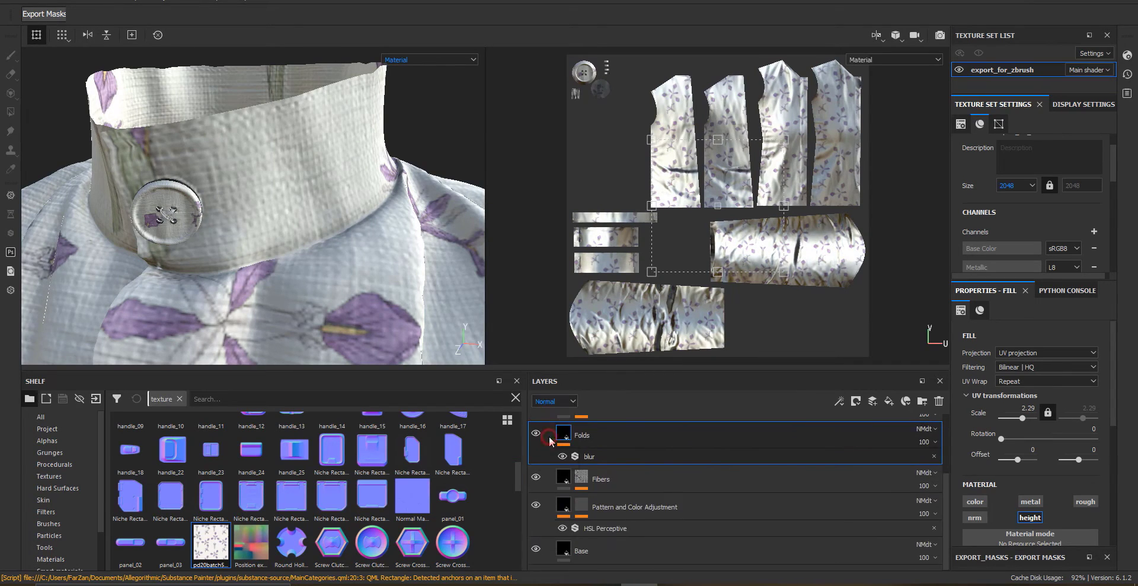
- Return the layer stack to the Height channel and inspect the masks of the Pattern and Color Adjustment, Fibers and Dust layers
left_click(583, 508)
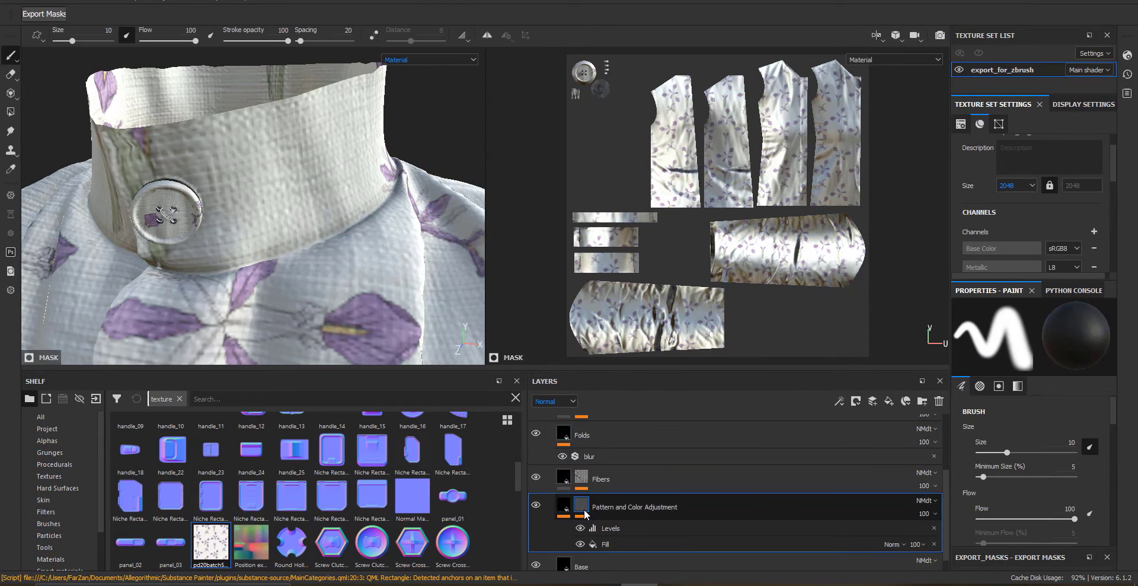
left_click(583, 476)
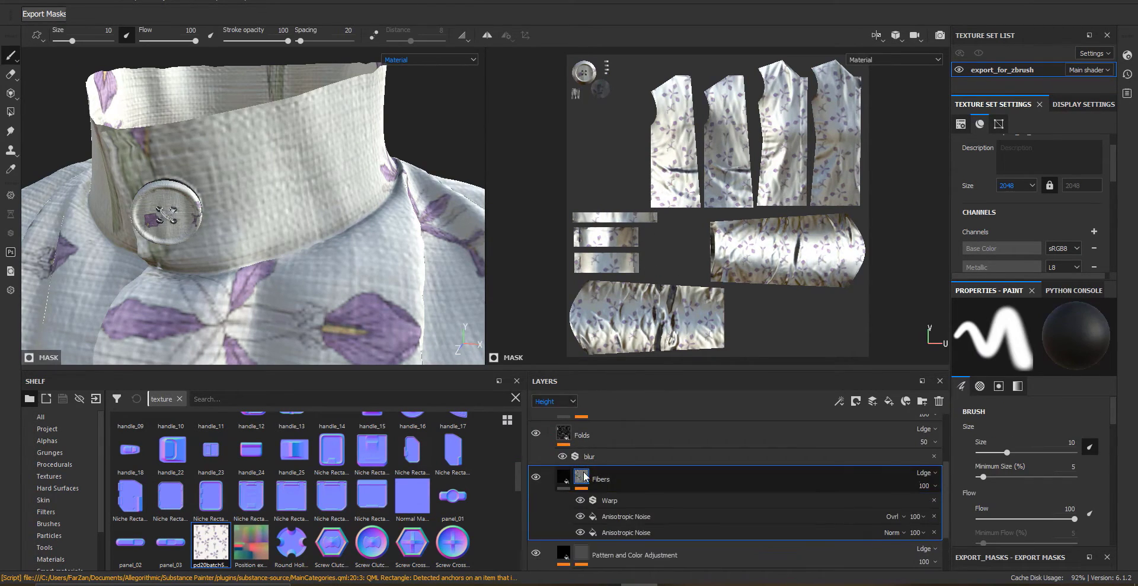
scroll(650, 496, "up", 1)
left_click(580, 476)
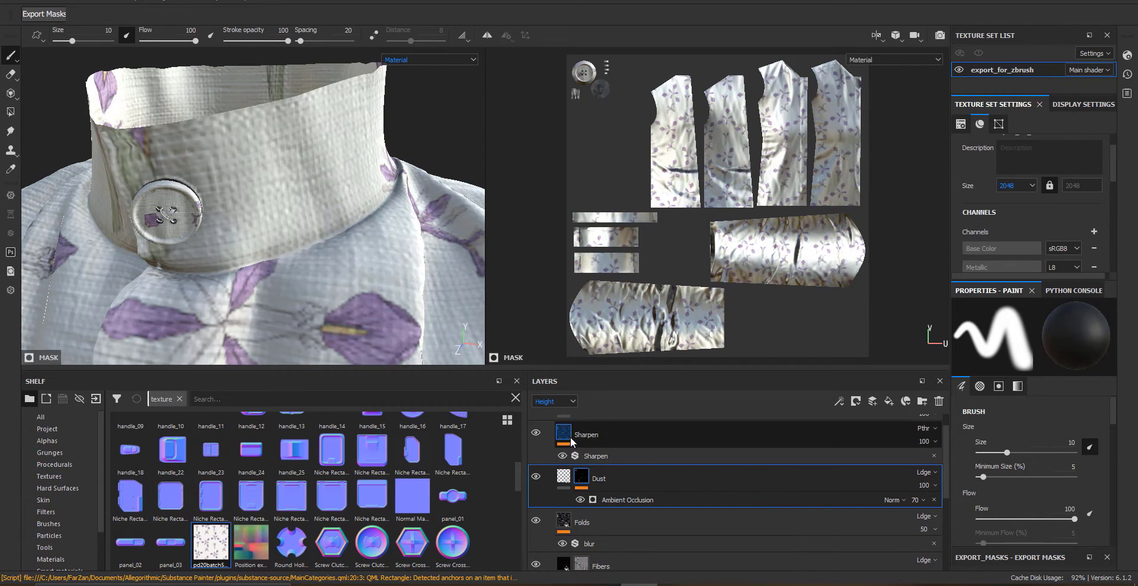
- Set the size of the shirt's texture set to 4096
scroll(539, 482, "up", 1)
key("f")
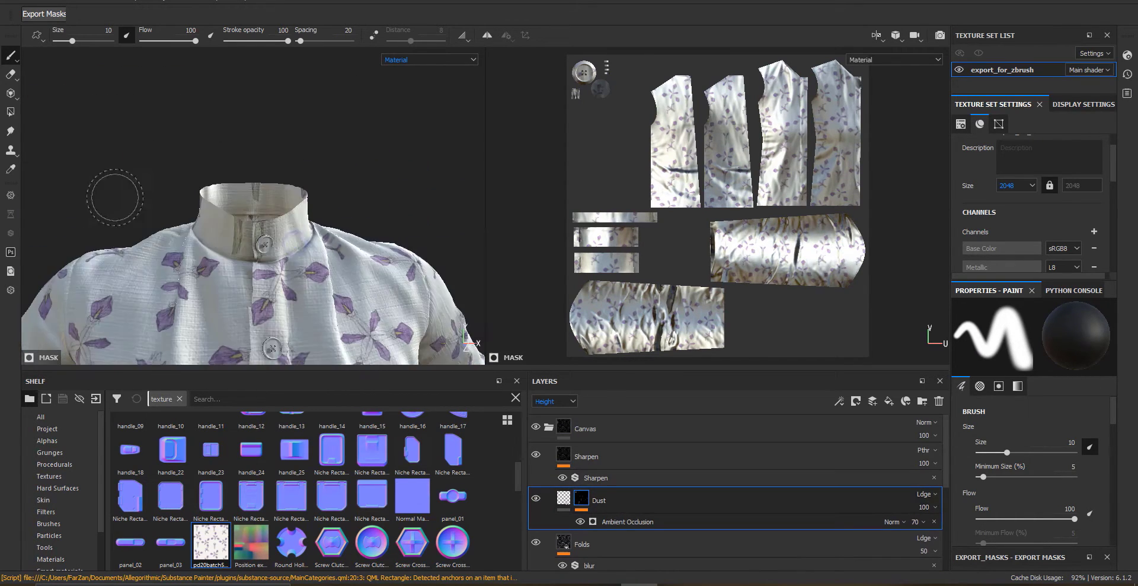
mouse_move(363, 256)
left_mouse_down("alt")
mouse_move(320, 242)
mouse_move(353, 245)
left_mouse_up("alt")
right_click_drag(353, 244, 1018, 231, "alt")
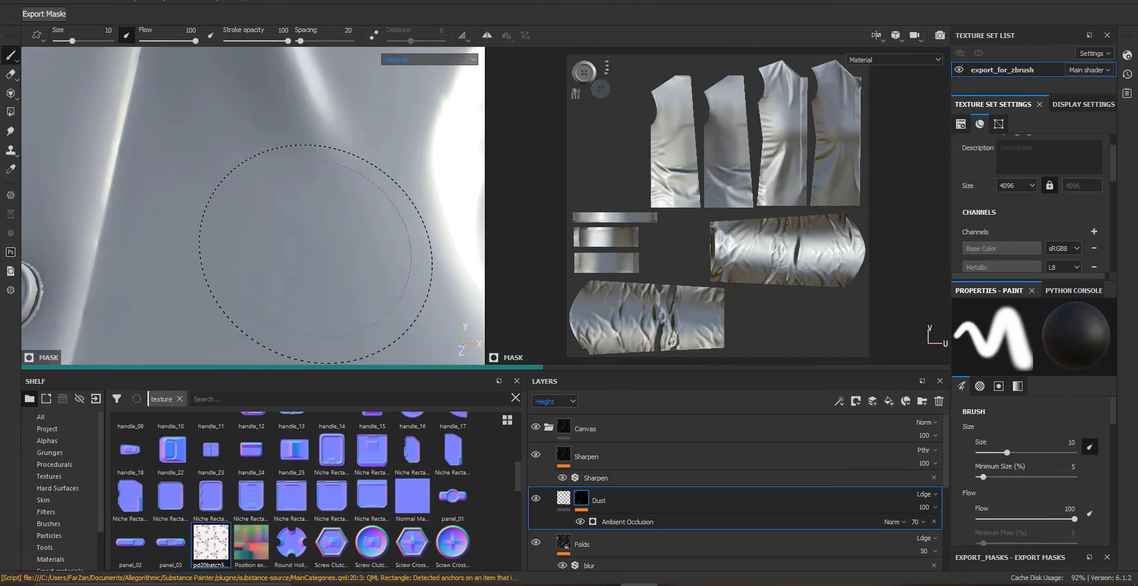
- Examine the shirt's fabric detail at the higher texture resolution
scroll(316, 254, "down", 8)
scroll(315, 241, "up", 7)
left_click_drag(267, 246, 281, 187, "alt")
scroll(315, 240, "down", 6)
scroll(237, 138, "up", 4)
scroll(242, 142, "down", 5)
middle_click_drag(281, 187, 338, 279, "alt")
- Add a white mask to the Canvas folder and activate the Polygon Fill tool
left_click(550, 427)
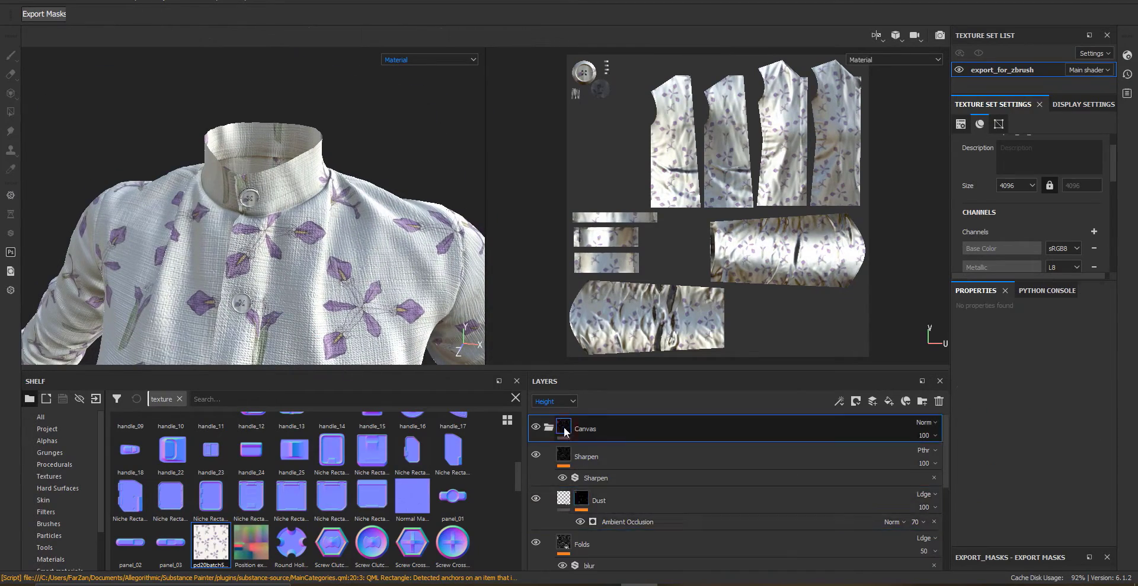
right_click(567, 428)
left_click(609, 227)
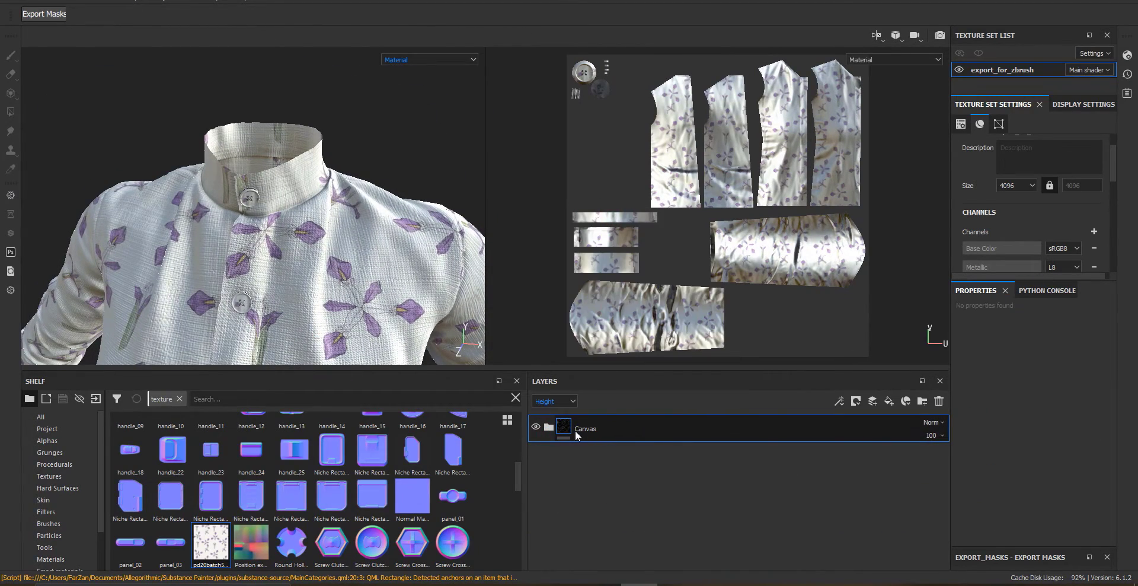
left_click(10, 111)
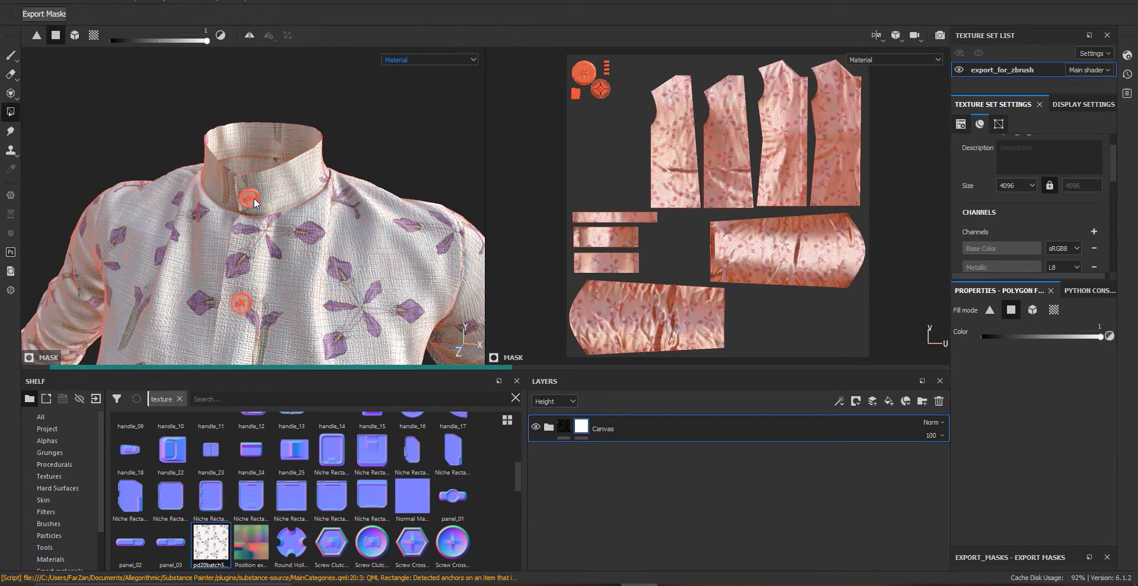
- Mask the collar button and its stitching out of the Canvas folder using UV chunk fill with color 0
scroll(254, 212, "up", 5)
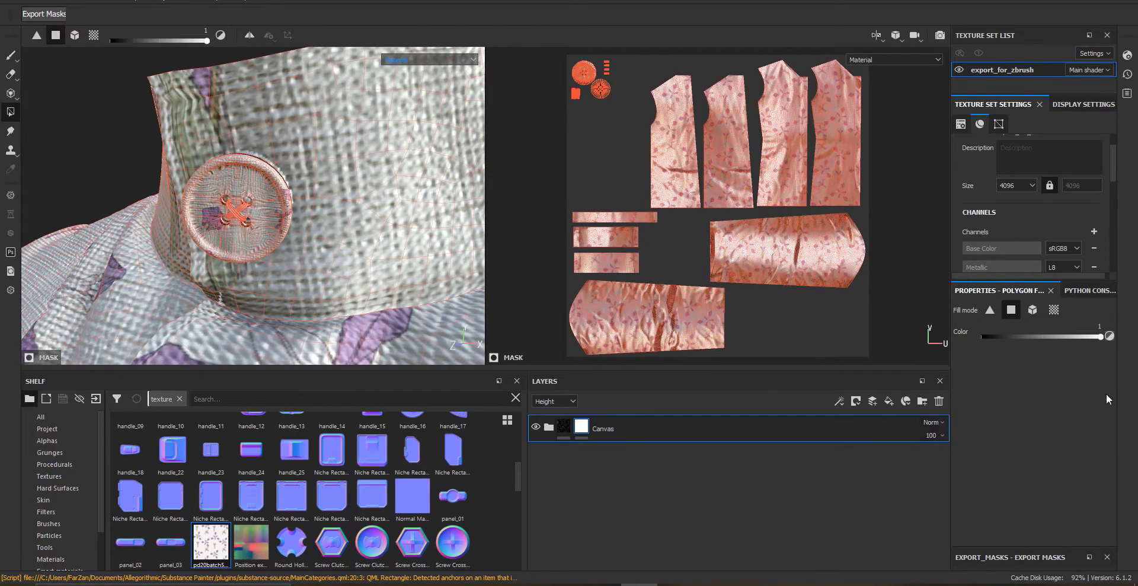
left_click_drag(218, 218, 293, 229, "alt")
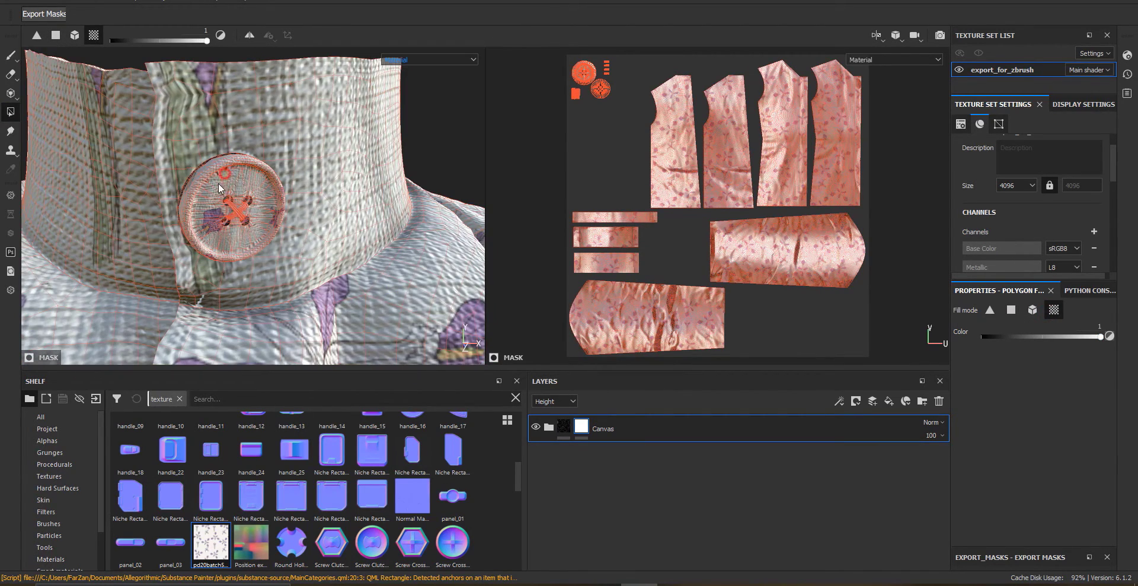
left_click_drag(219, 184, 239, 229, "alt")
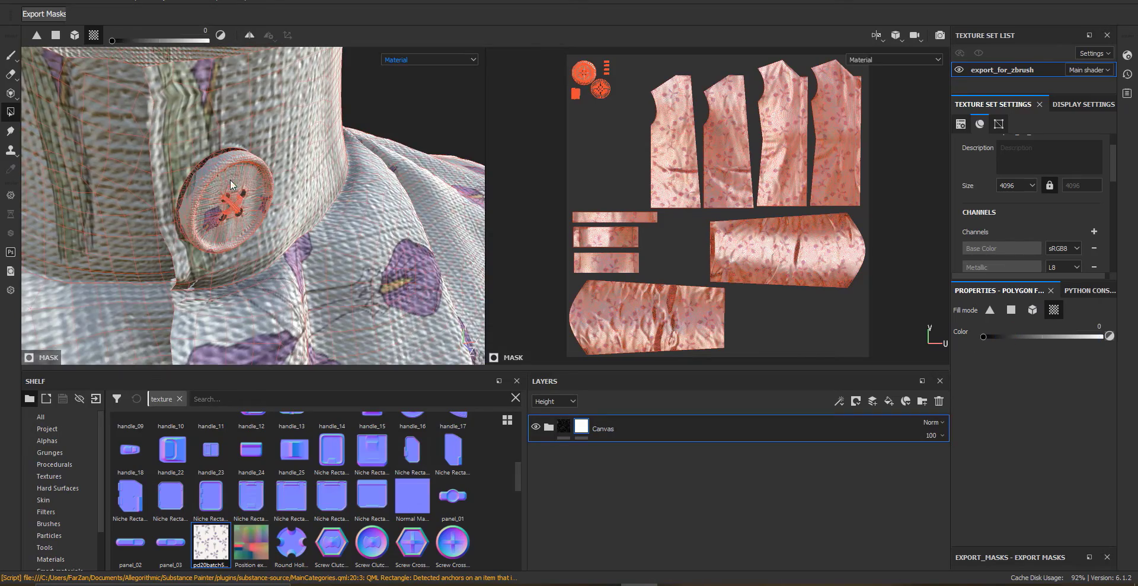
left_click_drag(232, 185, 209, 176, "alt")
scroll(225, 192, "up", 5)
left_click_drag(133, 229, 232, 244, "alt")
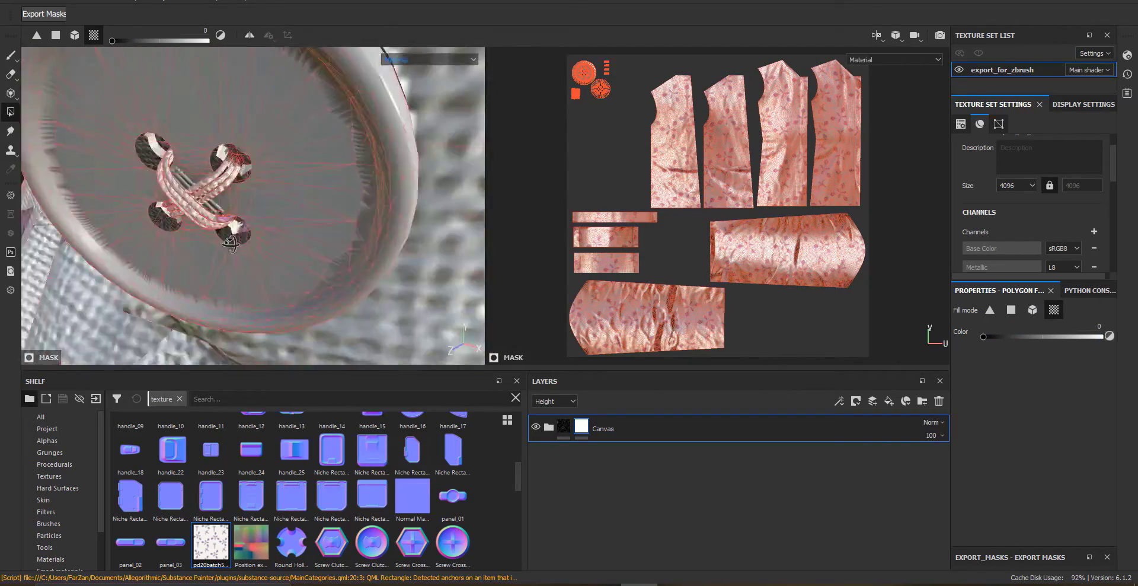
- Examine the masked button and the surrounding collar fabric from several angles and distances
scroll(231, 244, "down", 5)
middle_click_drag(282, 257, 240, 22, "alt")
scroll(267, 207, "down", 4)
left_click_drag(261, 196, 59, 200, "alt")
scroll(178, 237, "down", 8)
middle_click_drag(237, 237, 380, 332, "alt")
left_click_drag(332, 284, 355, 308, "alt")
scroll(361, 315, "up", 7)
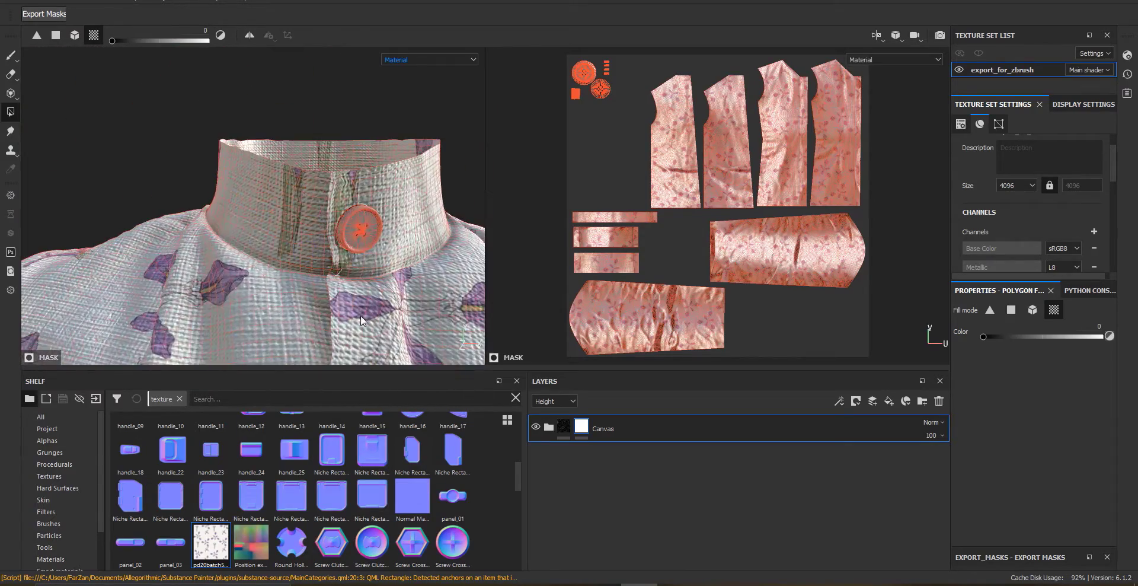
left_click(564, 427)
left_click_drag(309, 219, 231, 222, "alt")
scroll(255, 217, "up", 6)
right_click_drag(328, 229, 185, 224, "alt")
middle_click_drag(186, 225, 170, 131, "alt")
- Copy the Canvas folder's mask and add a new fill layer with a white mask above the folder
right_click(580, 420)
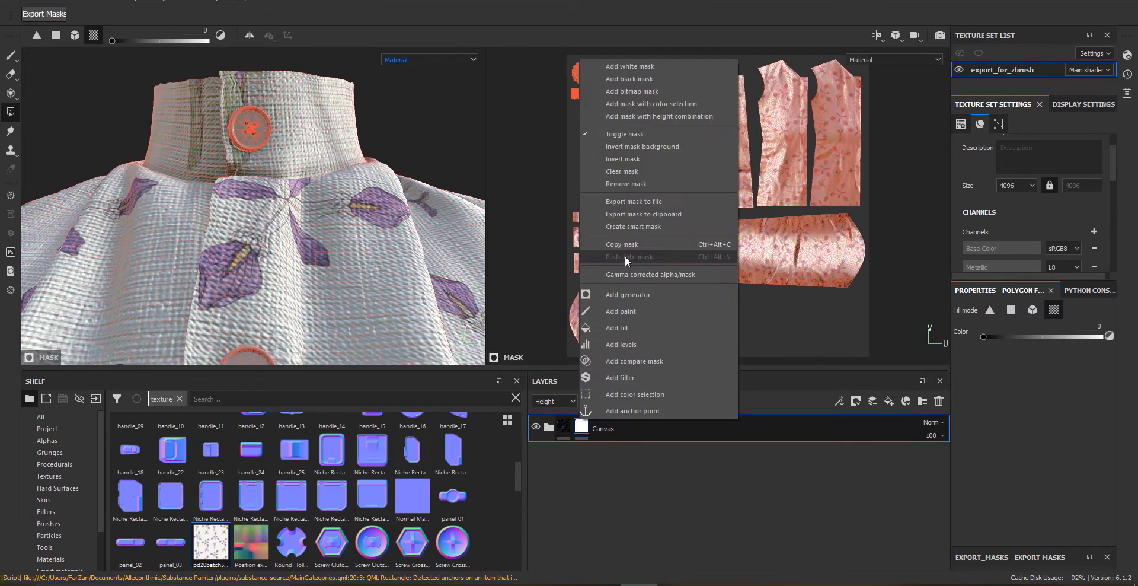
key("Escape")
left_click(888, 401)
right_click(559, 426)
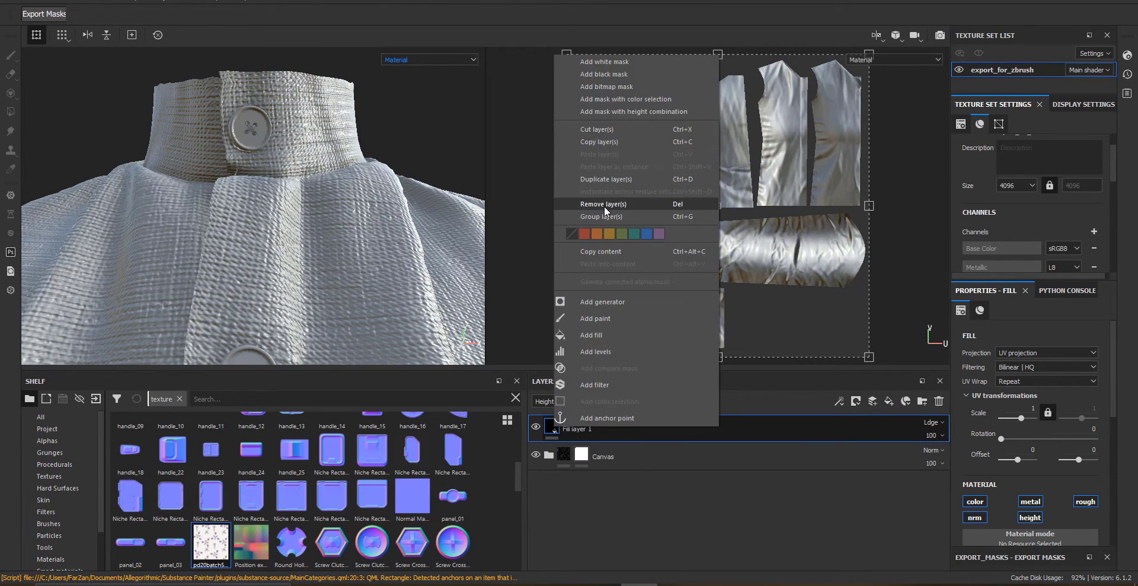
left_click(591, 67)
- Paste the copied mask into the fill layer's mask and invert it so only the buttons are filled
right_click(573, 427)
left_click(625, 265)
right_click(570, 427)
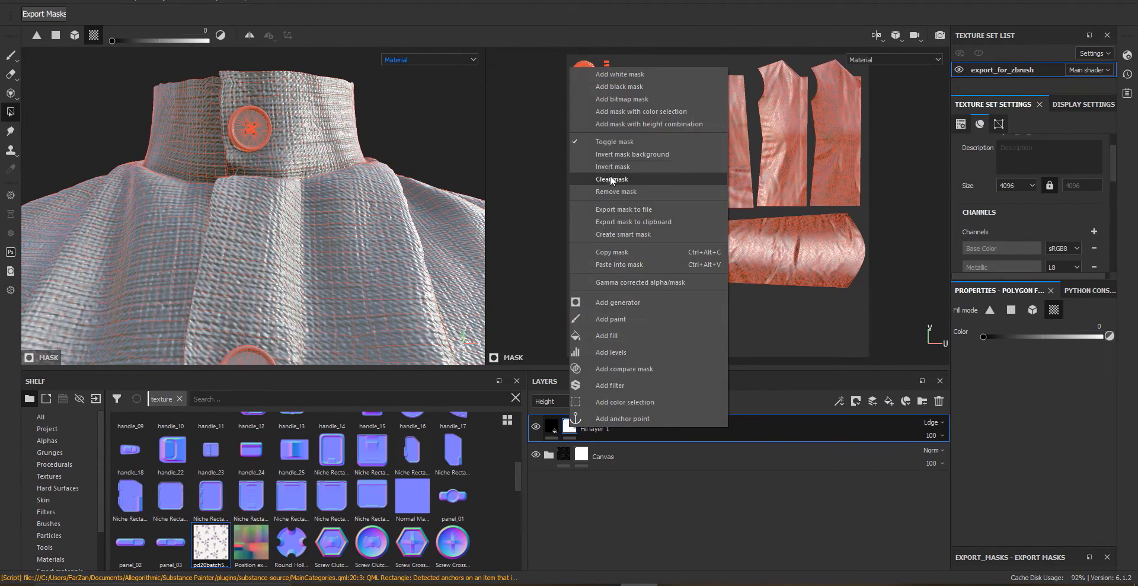
left_click(612, 179)
- Set the base color of Fill layer 1 to bright red
left_click(552, 426)
scroll(1011, 440, "down", 2)
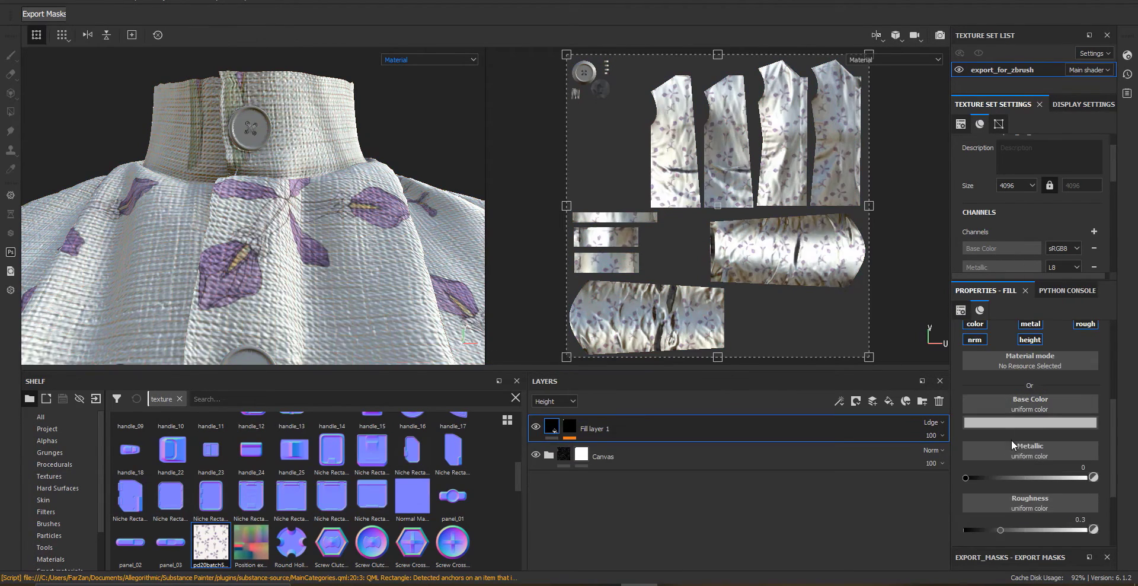
left_click(1008, 423)
left_click(988, 471)
left_click_drag(341, 255, 296, 288, "alt")
right_click_drag(297, 287, 482, 300, "alt")
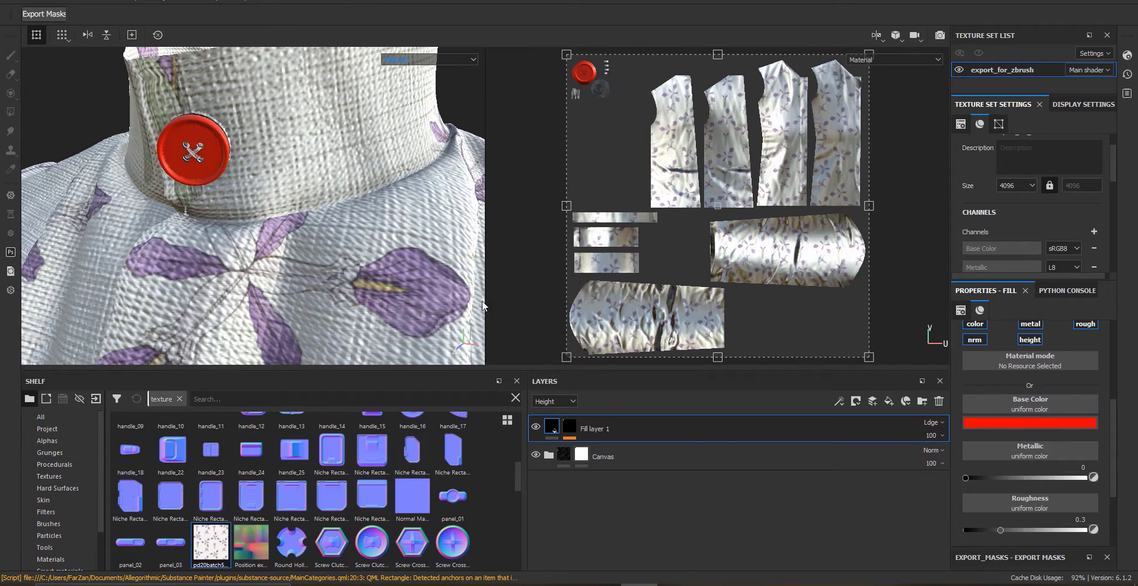
- Sample the flower print's purple as the base color of Fill layer 1 and set its saturation to about 0.551
left_click(1029, 423)
left_click_drag(1029, 433, 433, 263)
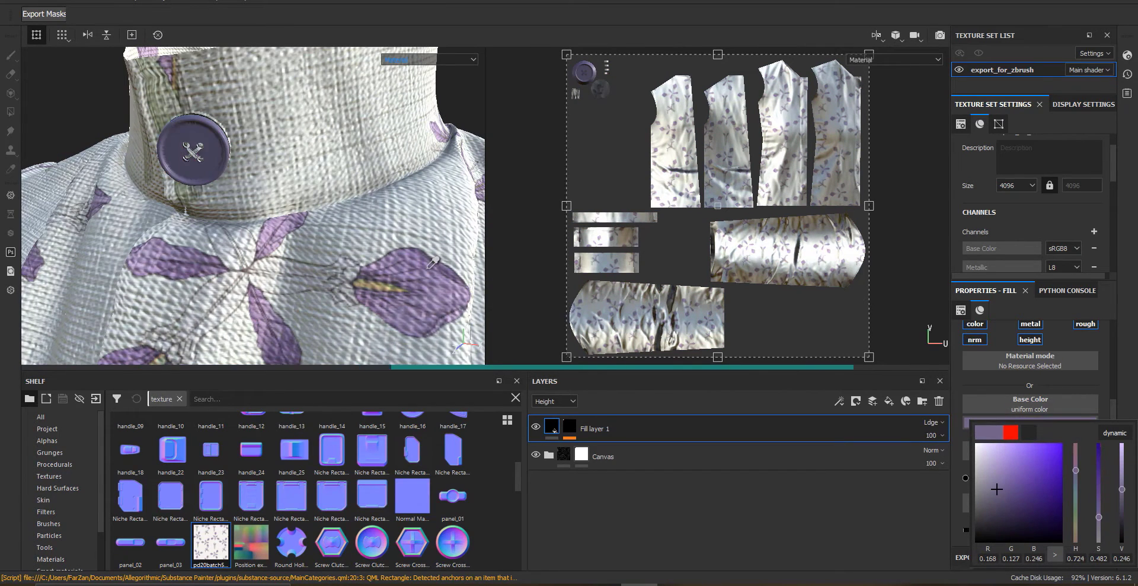
left_click(1098, 513)
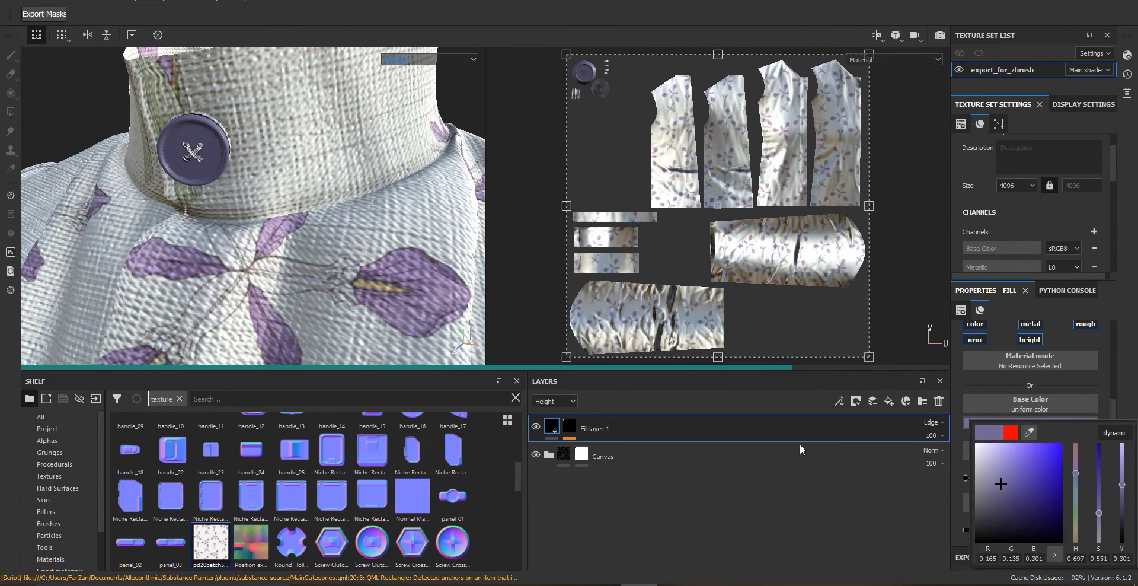
- Examine the purple buttons on the collar and shirt front from several angles
left_click_drag(214, 256, 297, 261, "alt")
right_click_drag(297, 261, 251, 292, "alt")
middle_click_drag(251, 293, 255, 237, "alt")
right_click_drag(255, 237, 362, 266, "alt")
left_click_drag(362, 266, 178, 271, "alt")
mouse_move(178, 271)
right_mouse_down("alt")
mouse_move(213, 278)
mouse_move(160, 267)
right_mouse_up("alt")
left_click_drag(160, 267, 389, 269, "alt")
right_click_drag(388, 270, 335, 285, "alt")
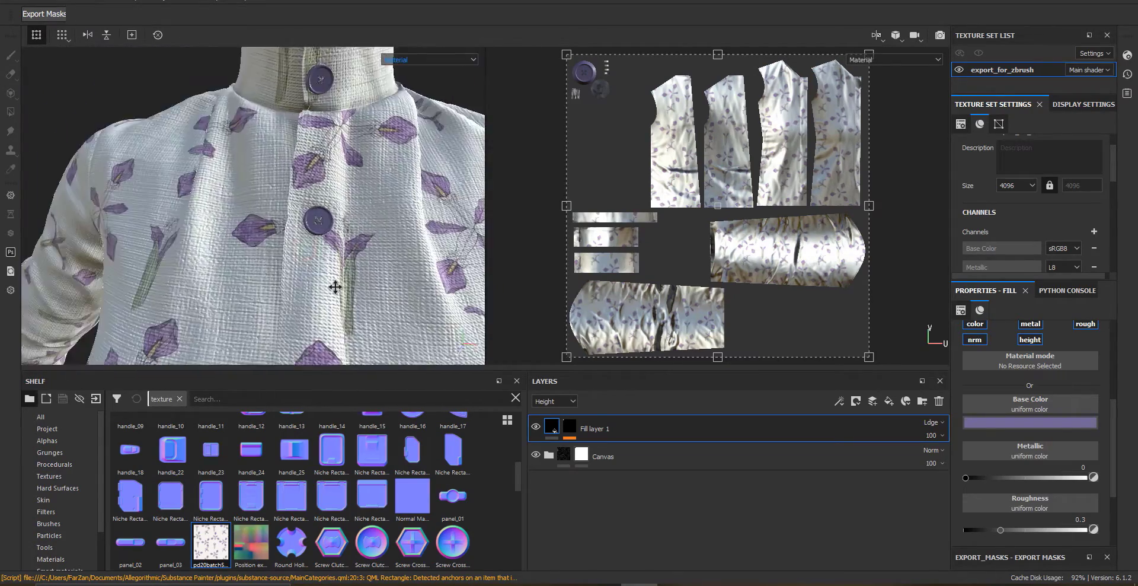
middle_click_drag(336, 285, 284, 356, "alt")
right_click_drag(285, 356, 348, 292, "alt")
- Set the roughness of Fill layer 1 to about 0.476
scroll(1057, 492, "down", 1)
left_click(1003, 494)
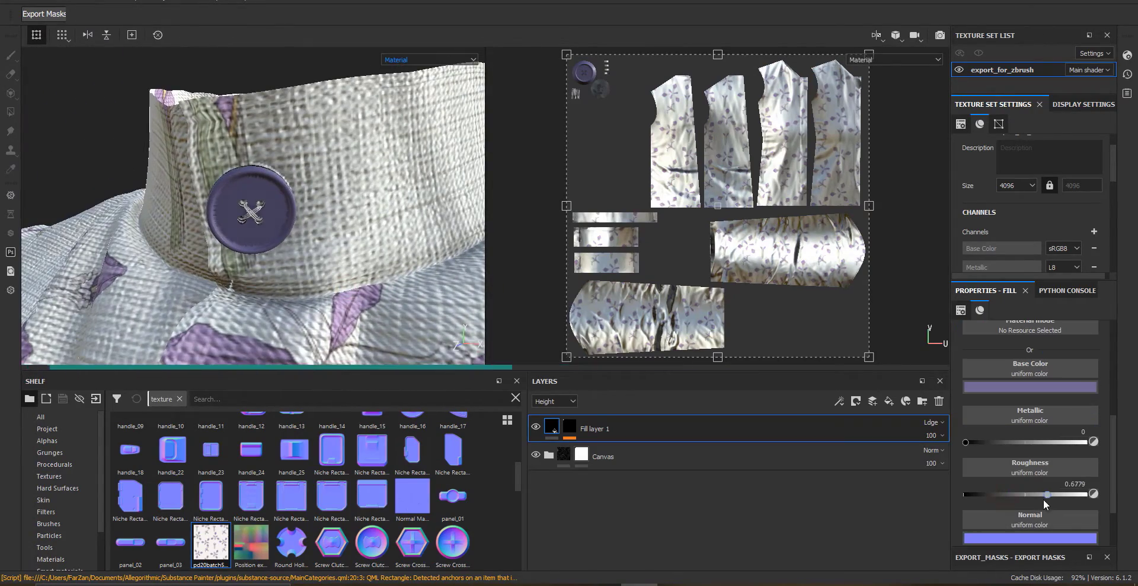
left_click_drag(1043, 499, 1022, 492)
scroll(1022, 492, "down", 2)
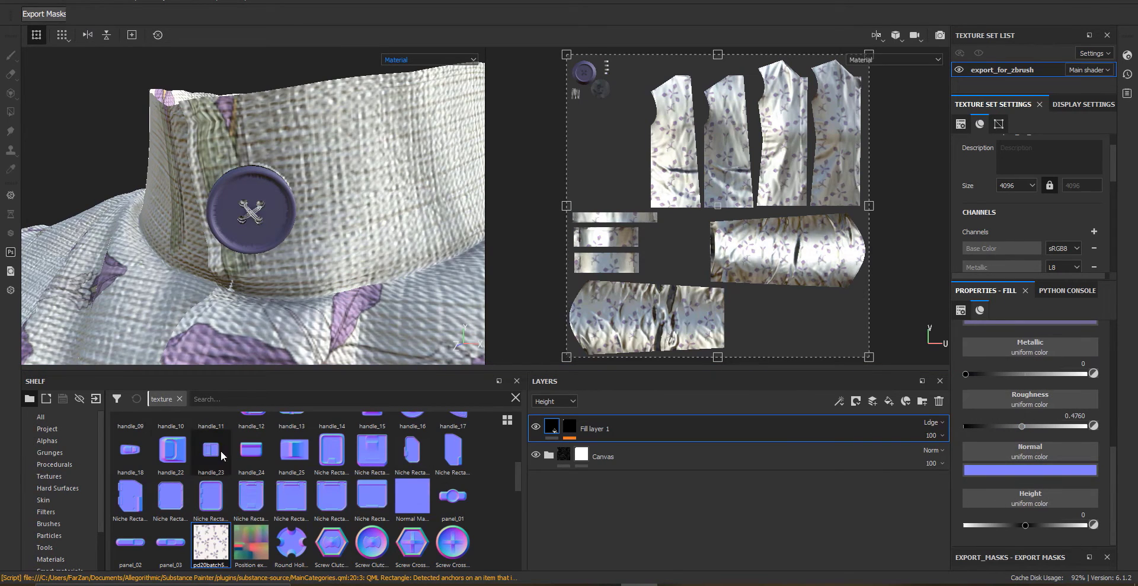
- Search the materials for "plast" and apply Plastic Grainy to the model as a new layer
left_click(59, 558)
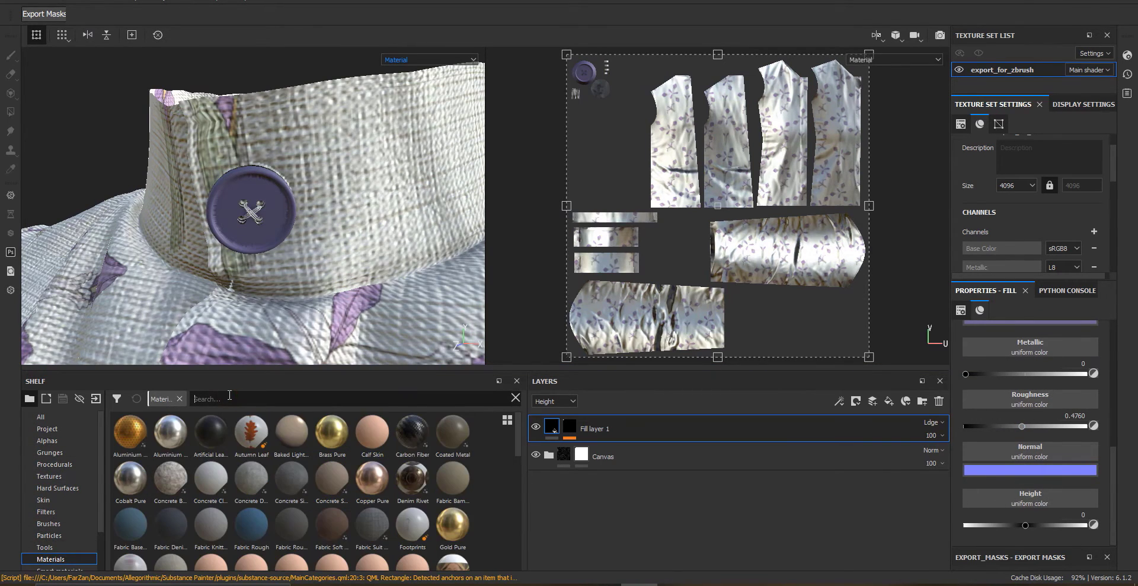
type("plast")
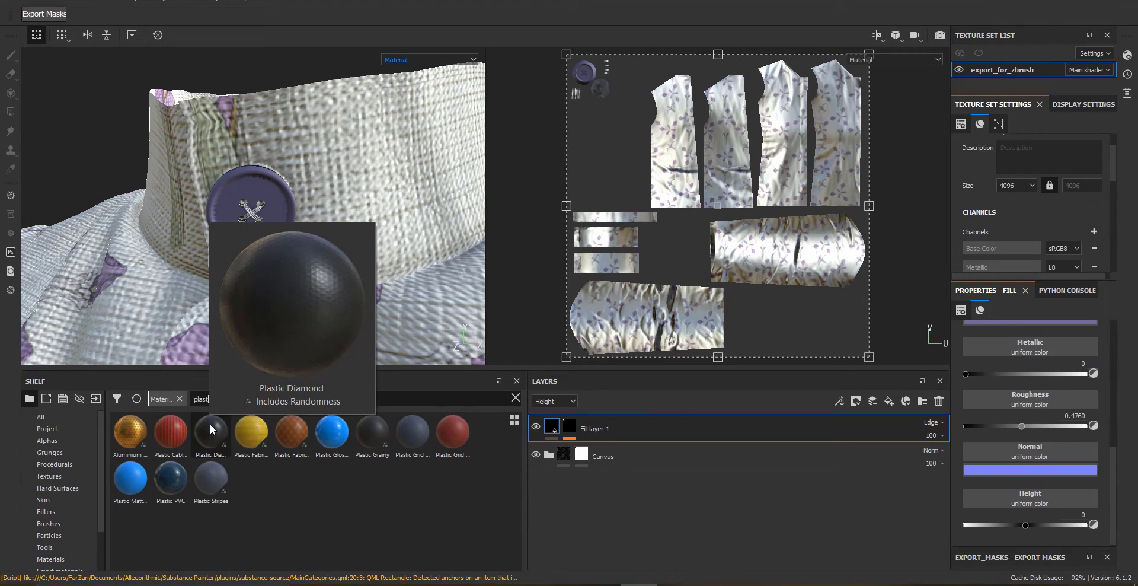
mouse_move(336, 442)
left_click_drag(362, 436, 275, 207)
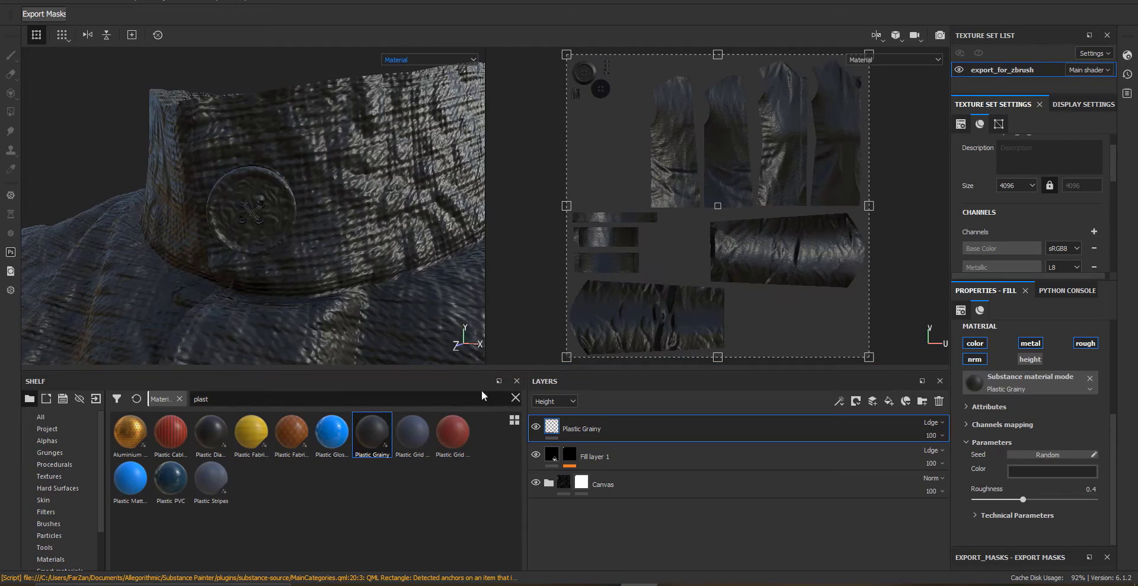
- Undo the addition of the Plastic Grainy layer
left_click_drag(255, 267, 303, 231, "alt")
scroll(309, 293, "up", 4)
key("ctrl+z")
right_click_drag(302, 230, 290, 207, "alt")
middle_click_drag(290, 207, 334, 275, "alt")
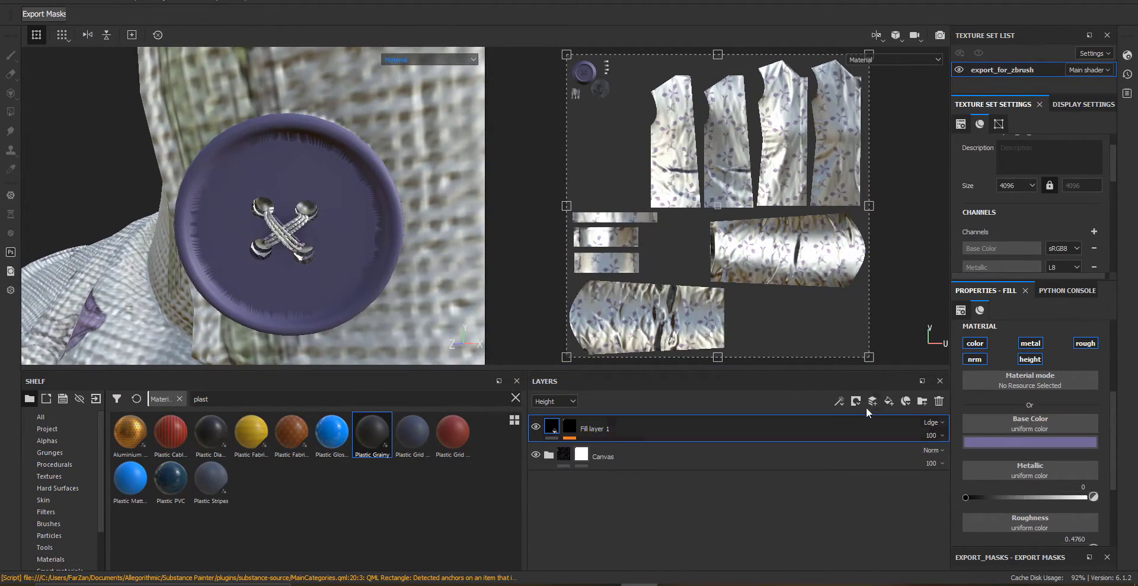
- Create a new folder at the top of the layer stack and move Fill layer 1 into it
left_click(922, 401)
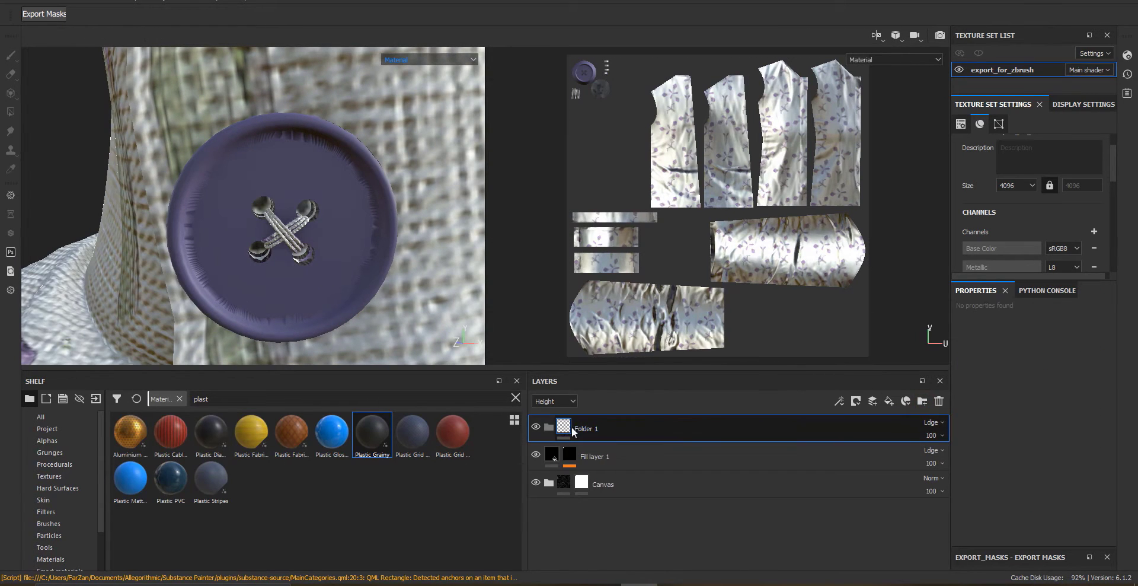
mouse_move(595, 456)
left_mouse_down()
mouse_move(604, 438)
mouse_move(599, 451)
left_mouse_up()
- Add a black mask to Folder 1 and paste the mask copied from Fill layer 1 into it
right_click(583, 456)
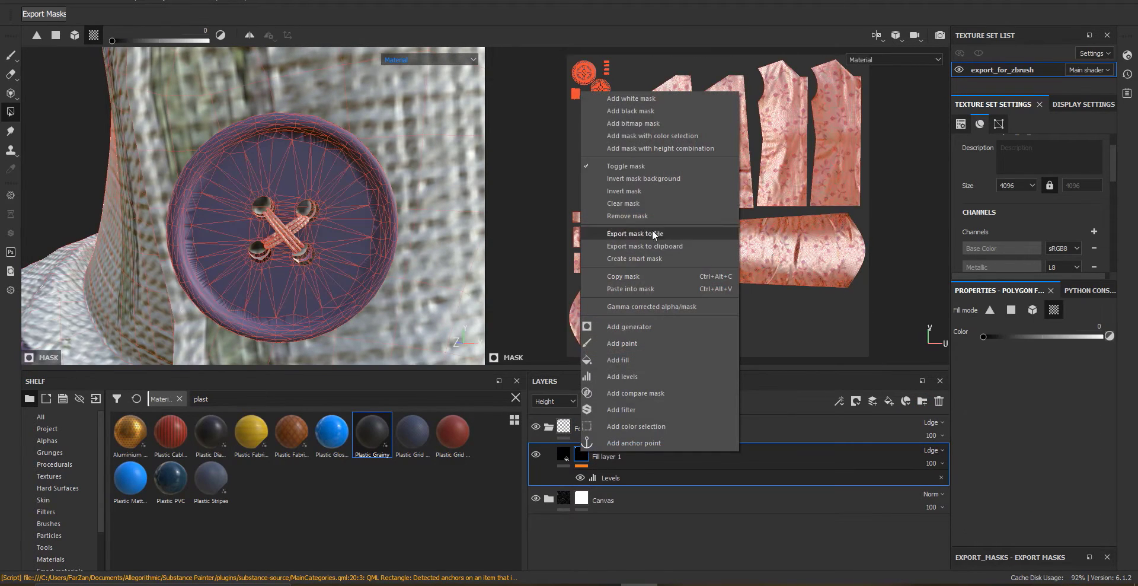
left_click(637, 276)
right_click(579, 428)
left_click(631, 1)
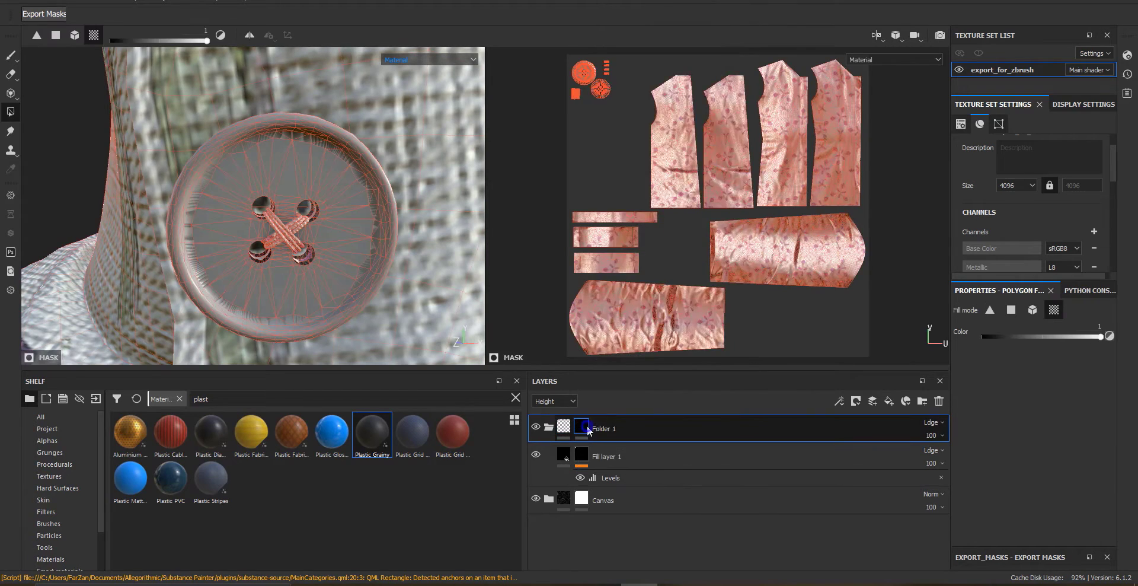
right_click(586, 427)
left_click(640, 263)
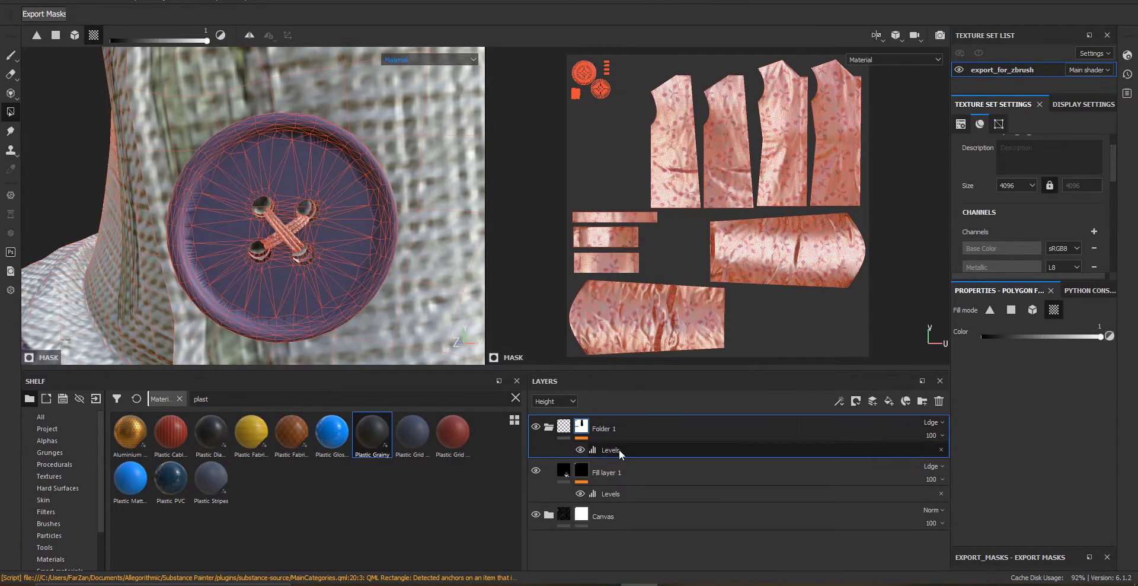
- Add a second fill layer inside Folder 1 and limit it to the height channel
left_click(549, 428)
left_click(889, 401)
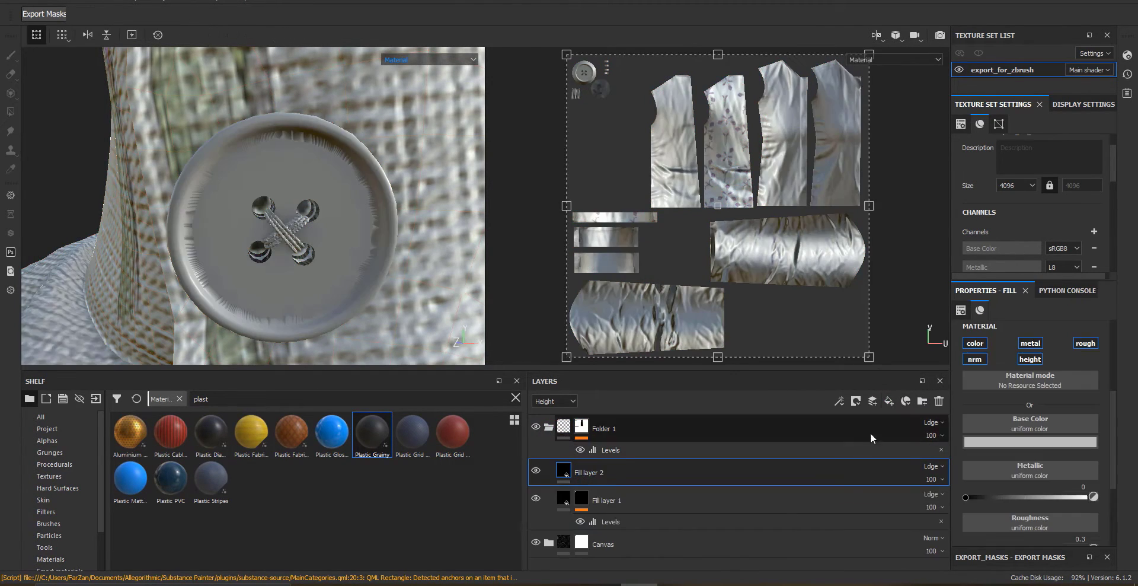
left_click(974, 359)
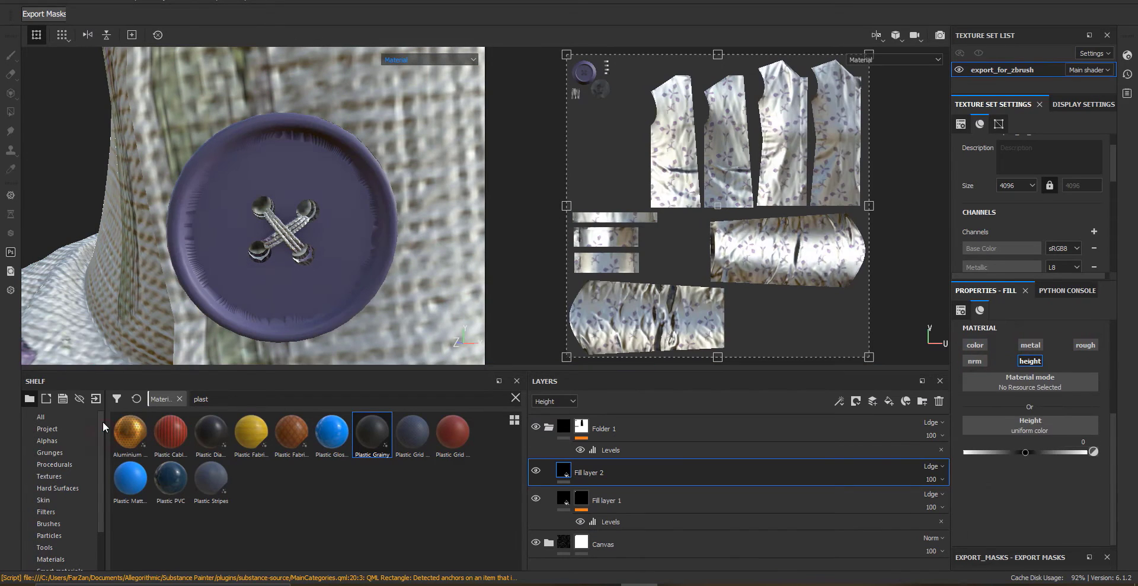
- Browse the grunge textures and assign Grunge Scratches Rough to the height of Fill layer 2
left_click(78, 452)
left_click_drag(518, 431, 517, 537)
scroll(303, 523, "up", 7)
left_click(452, 445)
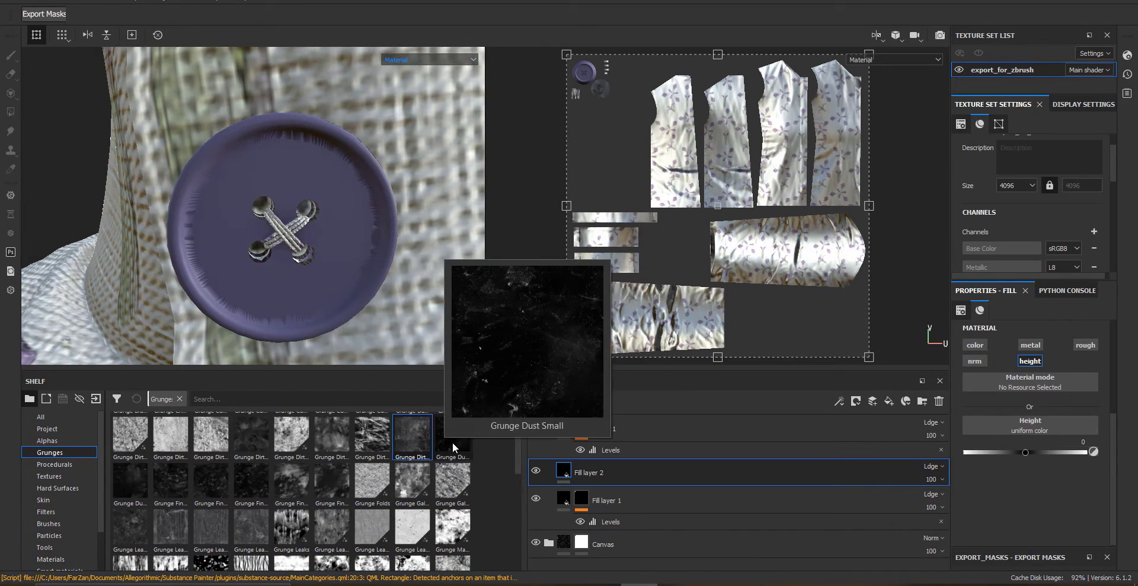
scroll(298, 538, "down", 5)
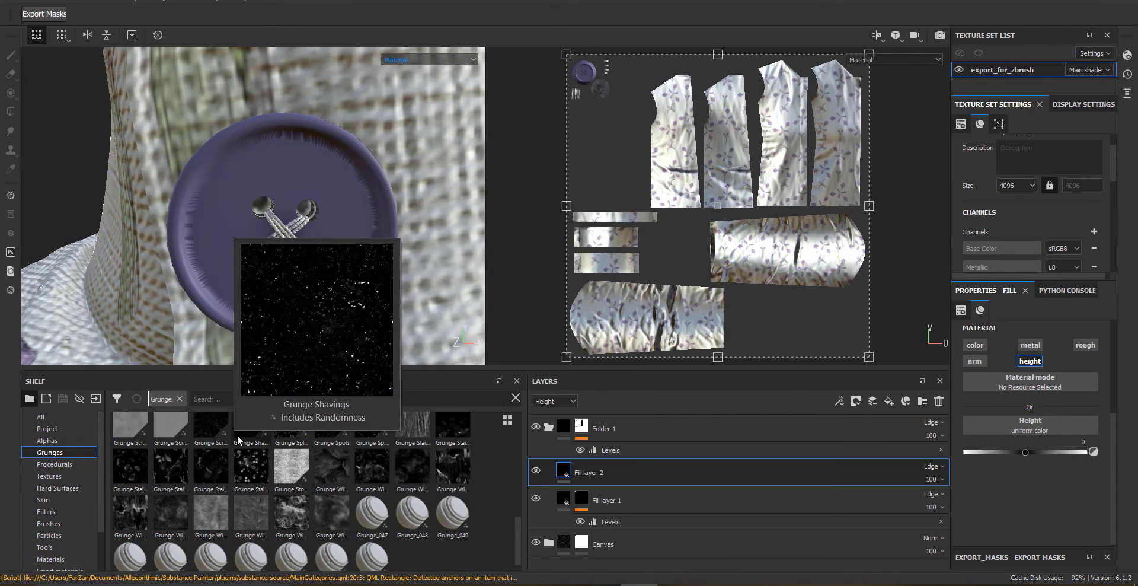
left_click_drag(211, 427, 1033, 422)
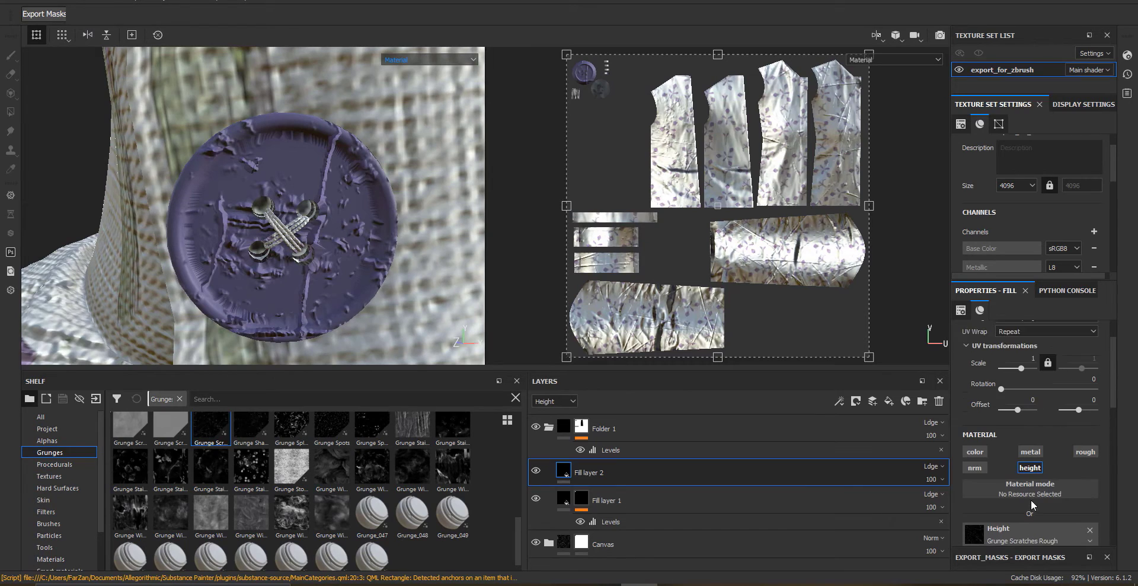
- Move Fill layer 2 below Fill layer 1 inside Folder 1 and check the button surface
left_click_drag(598, 473, 600, 530)
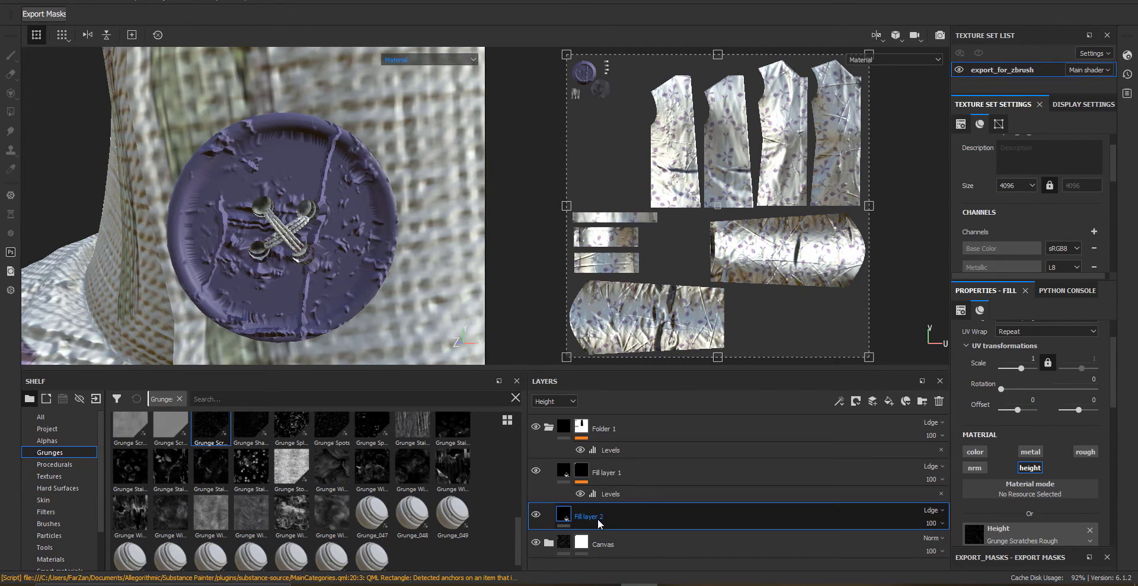
left_click(549, 428)
left_click(549, 428)
left_click_drag(324, 275, 356, 290, "alt")
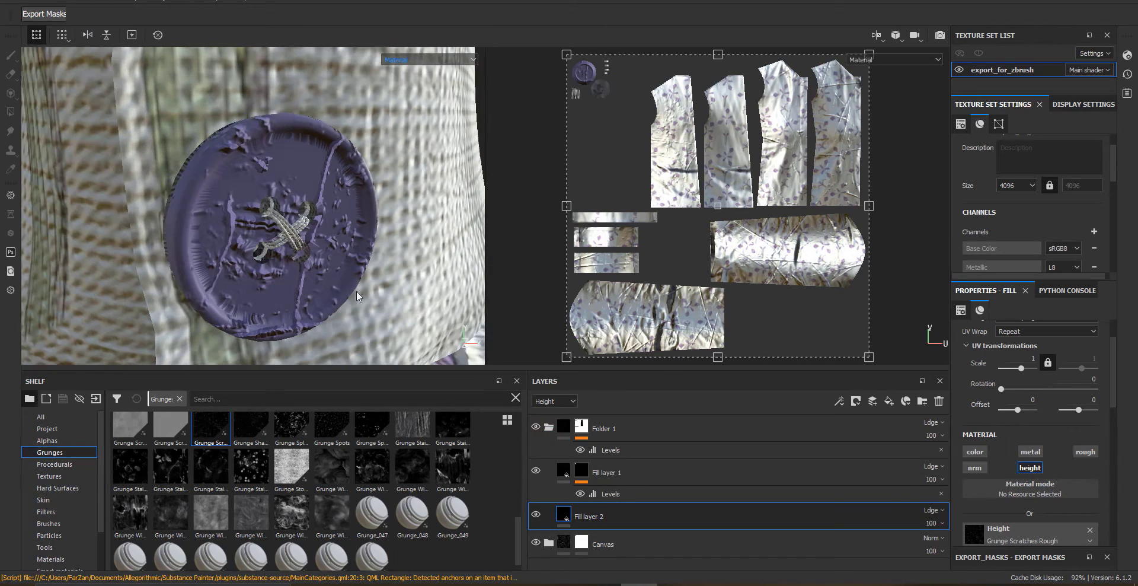
- Try to correct Folder 1's mask by deleting its Levels effect and inverting the mask again
left_click(585, 431)
right_click(585, 432)
left_click_drag(285, 242, 270, 173, "alt")
scroll(307, 239, "down", 5)
right_click(585, 426)
left_click(616, 175)
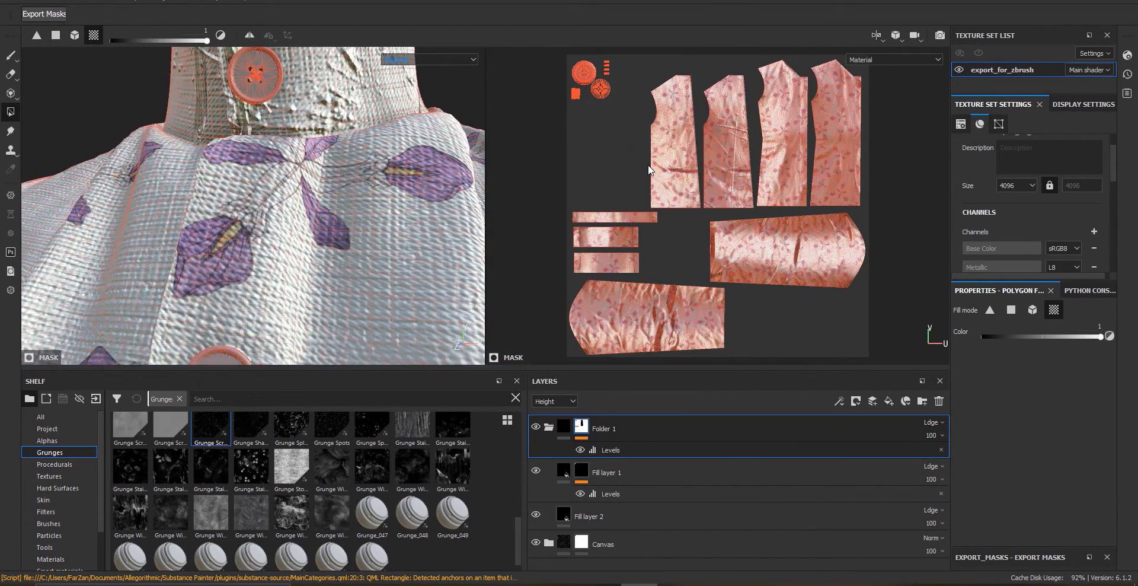
middle_click_drag(275, 67, 321, 215, "alt")
scroll(321, 221, "up", 5)
left_click(601, 448)
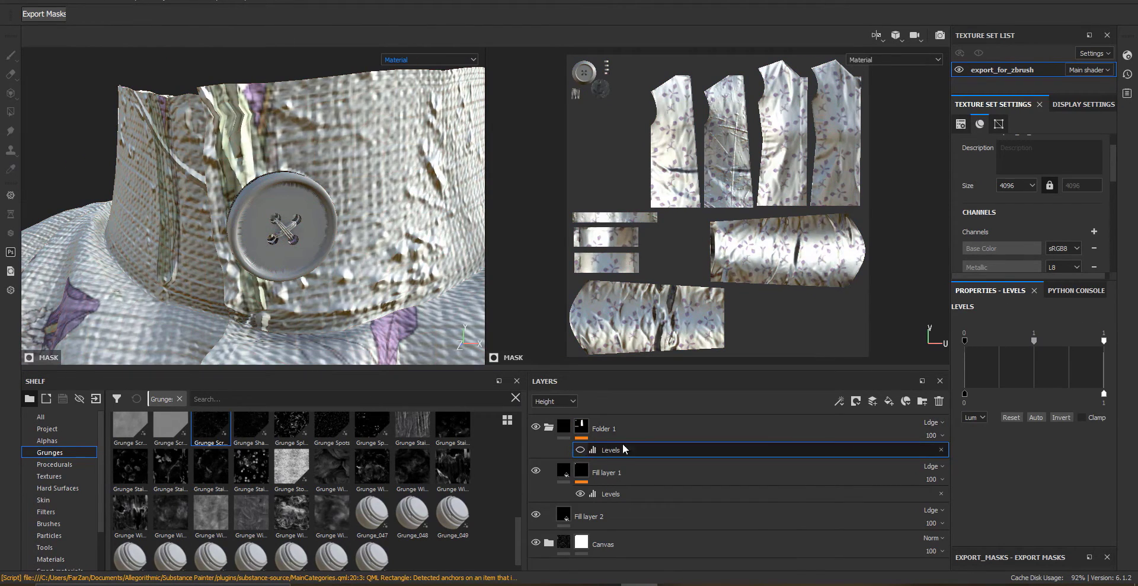
left_click(941, 449)
right_click(584, 429)
left_click(640, 163)
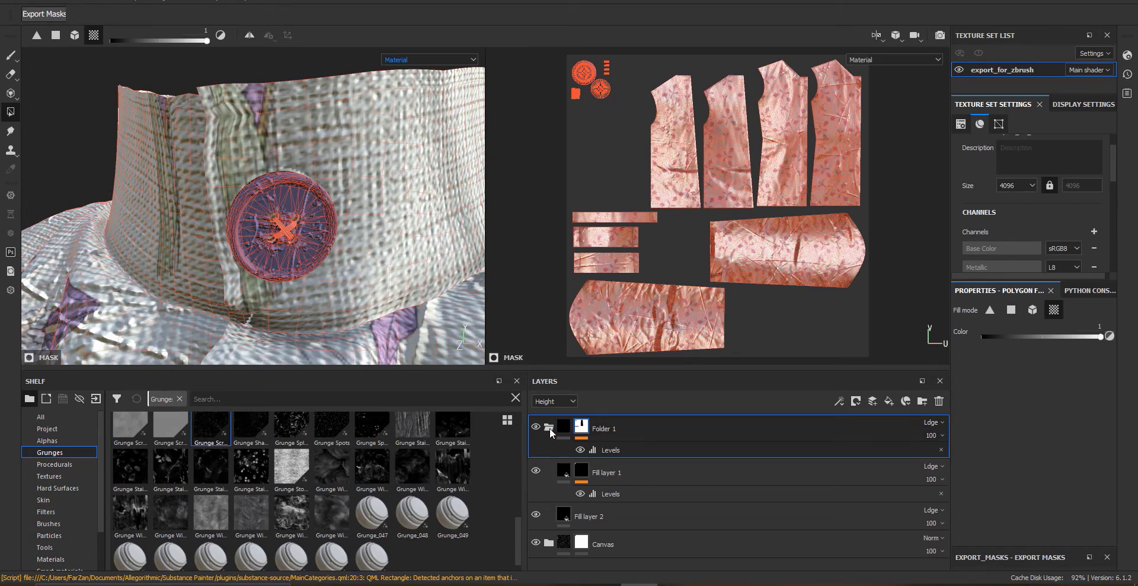
key("f")
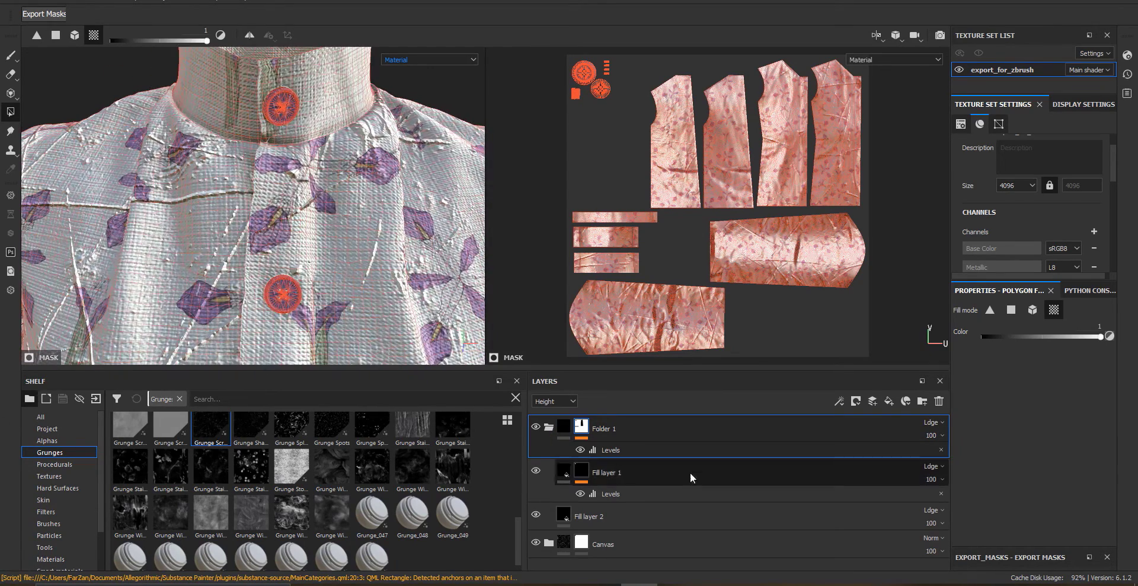
- Remove the masks from Fill layer 1 and Folder 1
right_click(582, 471)
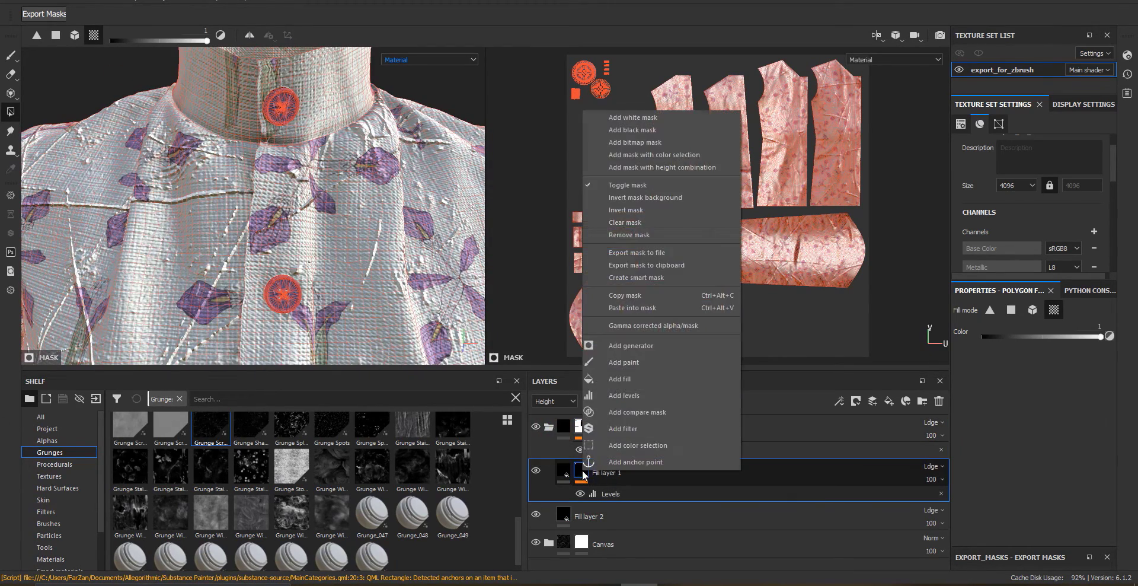
left_click(633, 238)
key("ctrl+z")
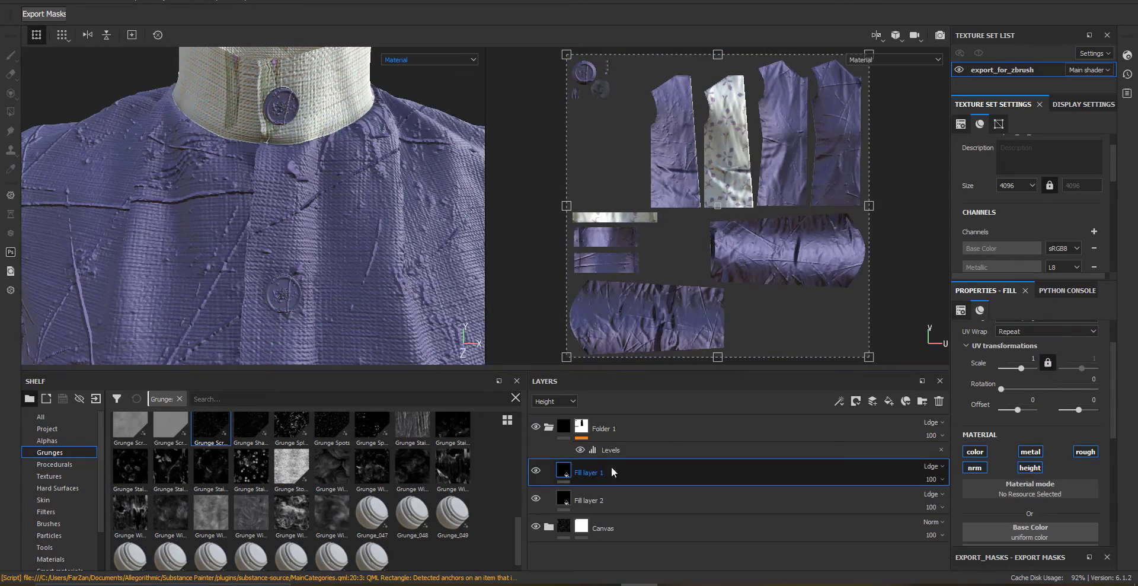
right_click(582, 426)
left_click(618, 193)
left_click_drag(355, 200, 350, 267, "alt")
scroll(350, 267, "up", 3)
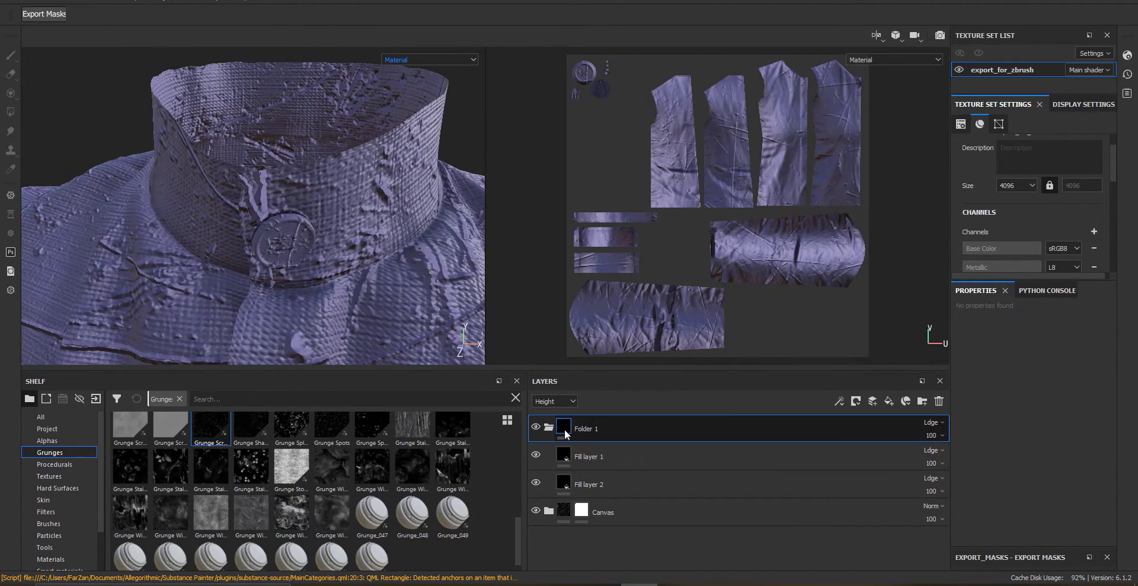
- Add a white mask to Folder 1 and polygon-fill the button geometry on it with black (value 0)
right_click(565, 433)
left_click(611, 214)
left_click(293, 226)
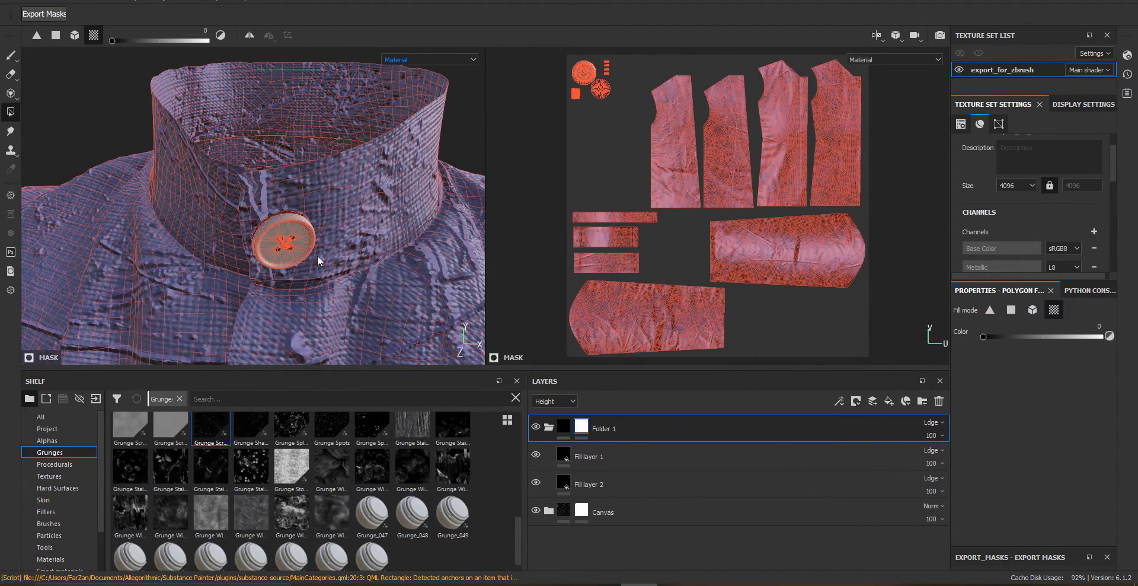
right_click_drag(317, 255, 272, 285, "alt")
middle_click_drag(273, 285, 266, 80, "alt")
- Invert Folder 1's mask so the purple fill covers only the buttons
right_click(583, 428)
left_click(625, 167)
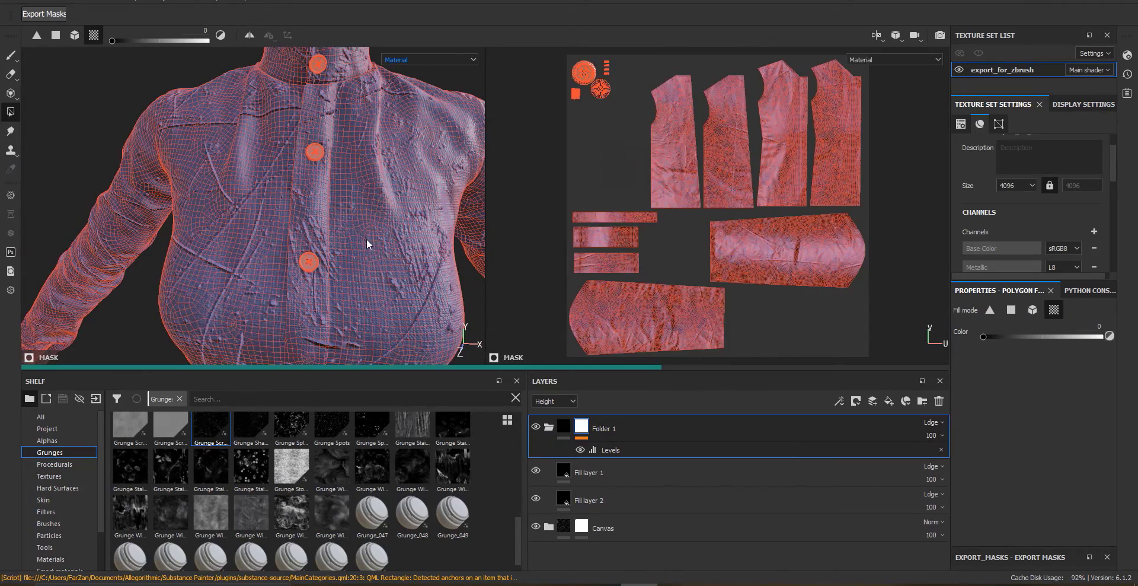
middle_click_drag(365, 237, 339, 409, "alt")
left_click(549, 427)
left_click(547, 426)
- Try Fill layer 1 with only its roughness and height channels active, and re-enable all its channels
left_click(594, 474)
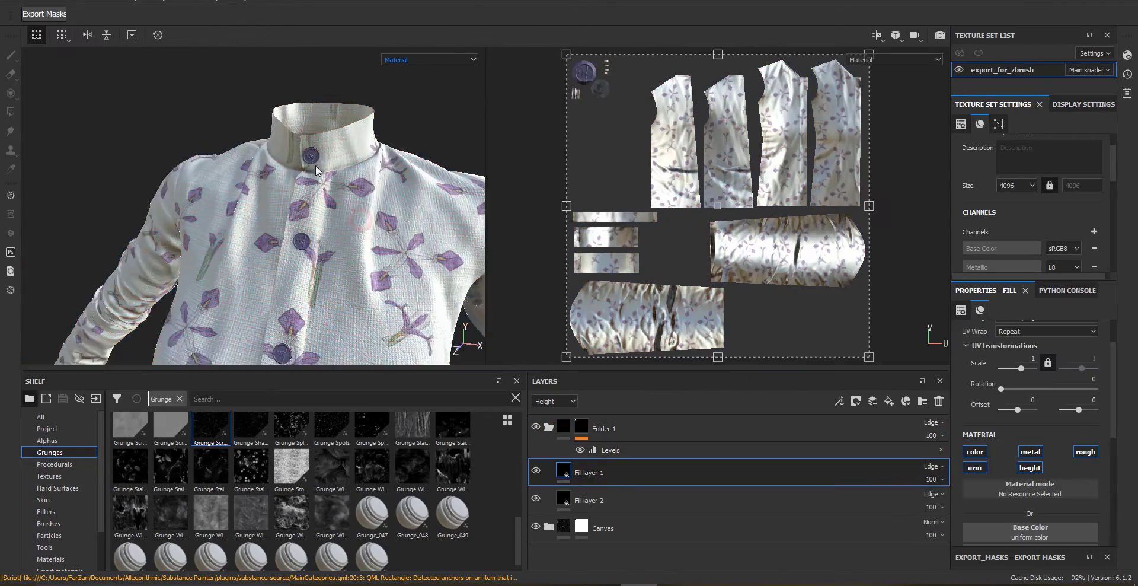
right_click_drag(316, 164, 380, 196, "alt")
left_click_drag(355, 255, 344, 219, "alt")
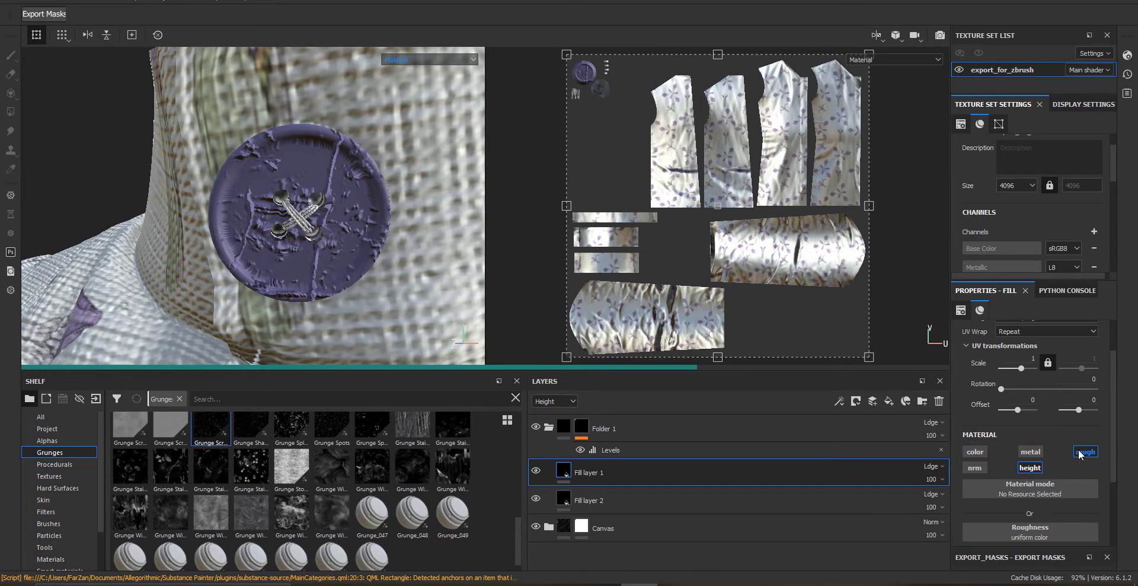
left_click(1080, 452)
left_click(975, 452)
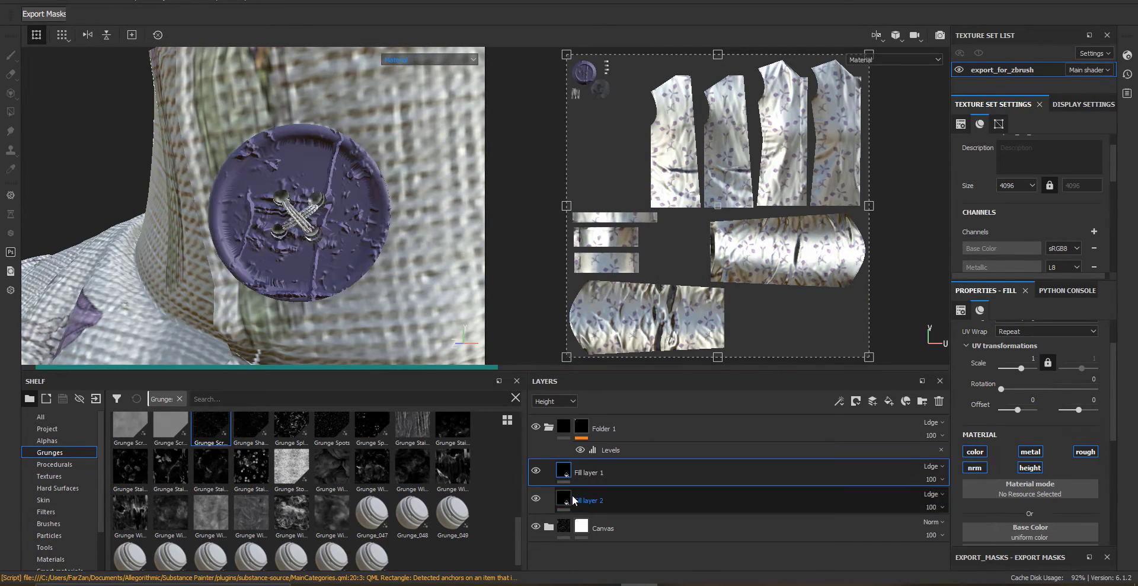
- Set Invert to True for the Grunge Scratches Rough texture in Fill layer 2
left_click(928, 498)
scroll(1015, 474, "down", 5)
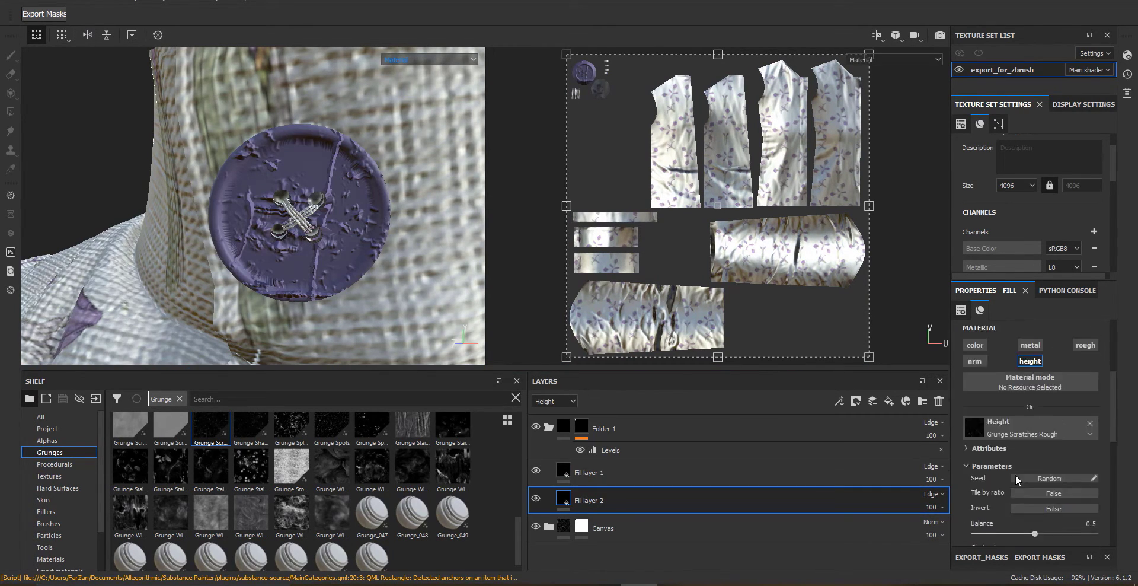
scroll(1023, 479, "down", 2)
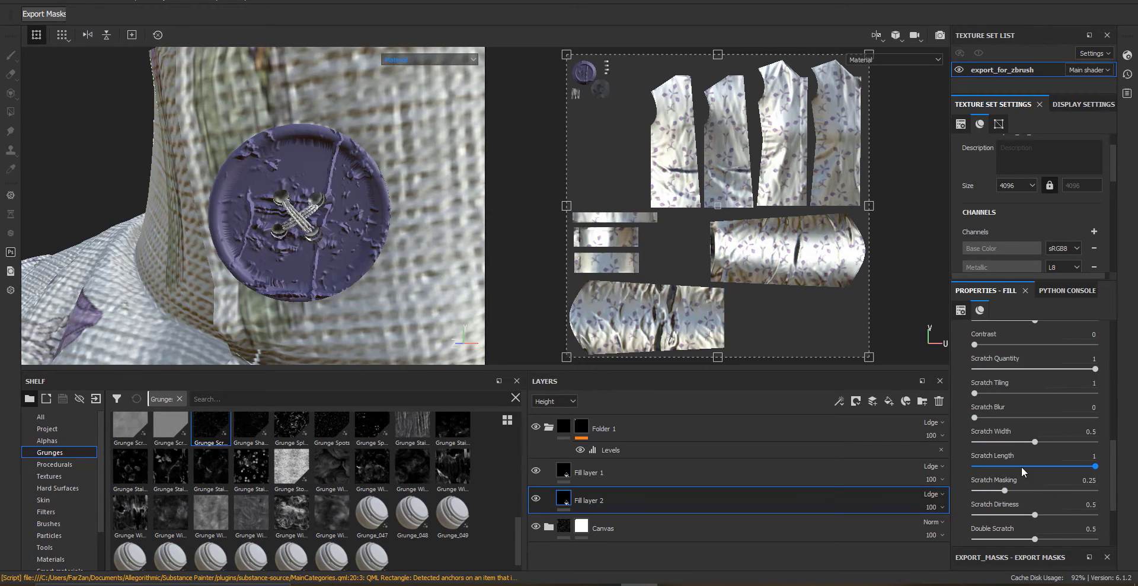
scroll(999, 490, "up", 2)
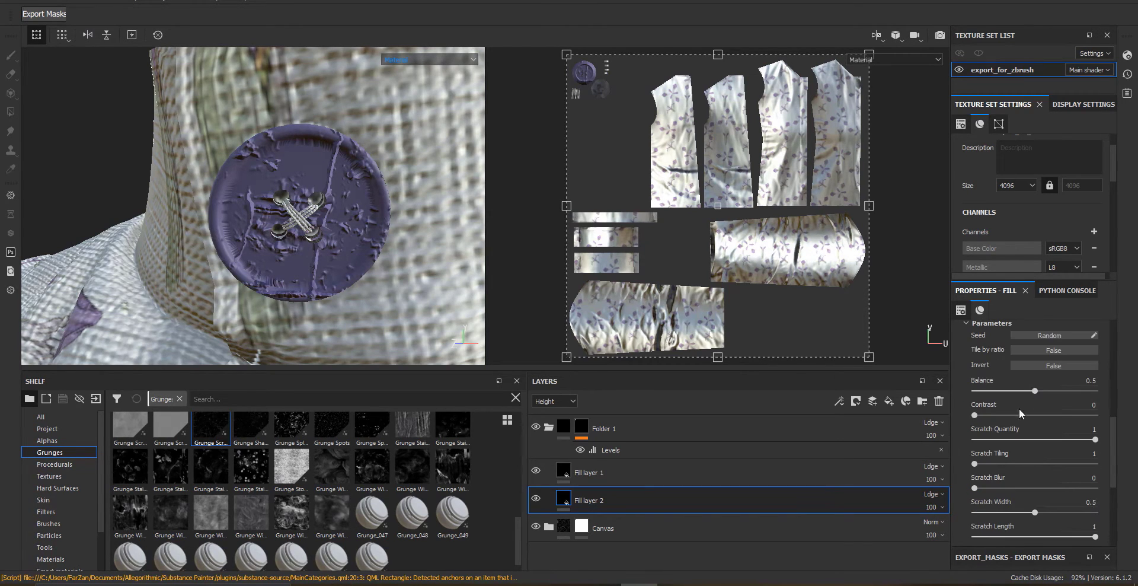
left_click(1052, 366)
left_click_drag(358, 282, 348, 291, "alt")
right_click_drag(347, 292, 357, 309, "alt")
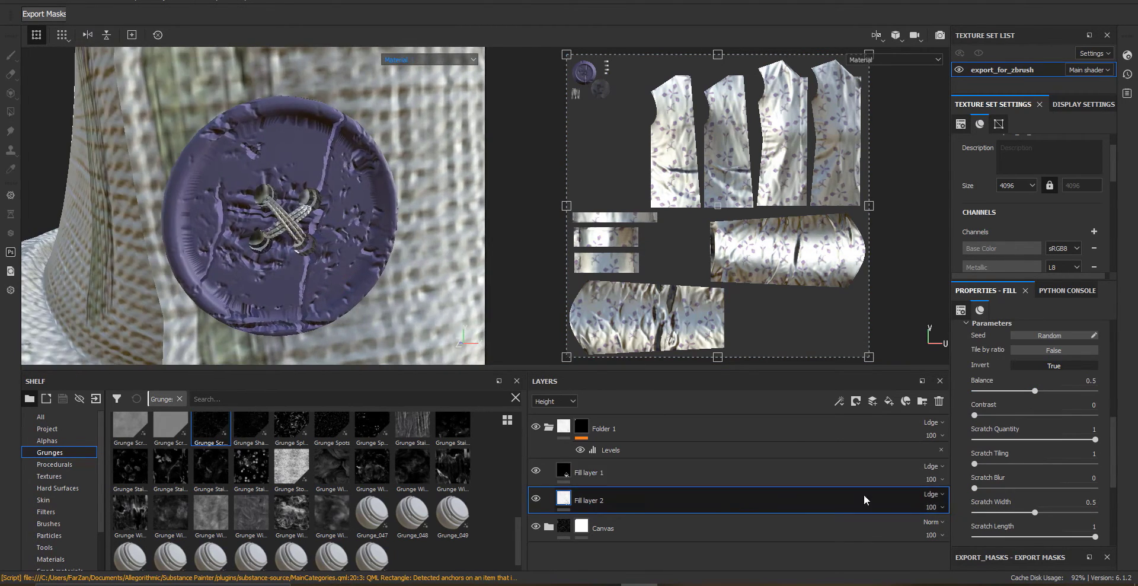
- Set Fill layer 2's height opacity to 6 and its scratch texture to balance 0.61, Scratch Tiling 2 and Scratch Blur 0.2
left_click(934, 507)
left_click_drag(928, 528, 927, 529)
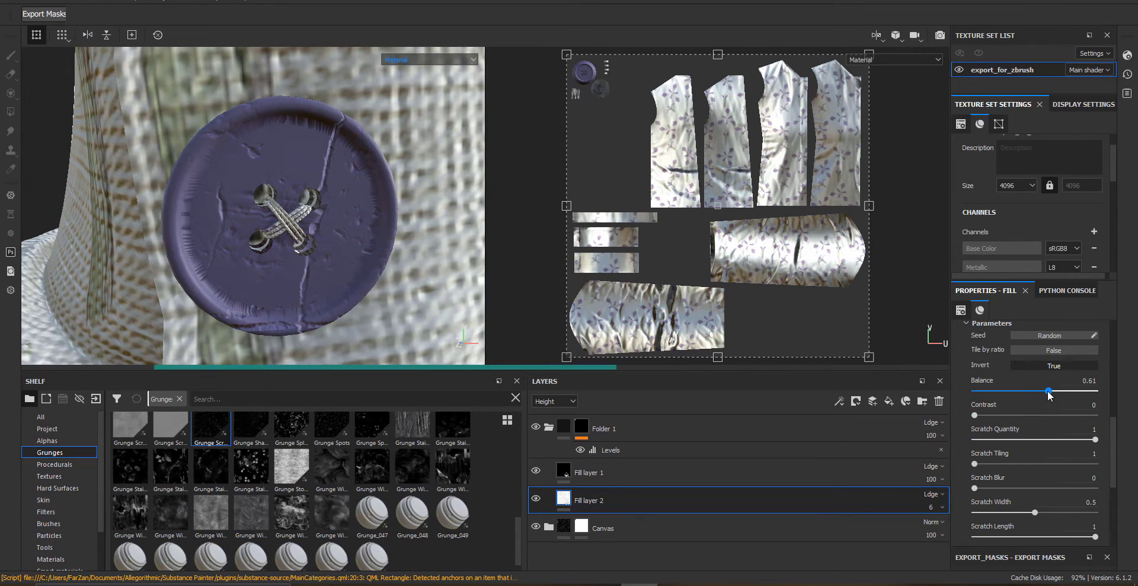
left_click_drag(975, 465, 999, 489)
left_click_drag(414, 301, 365, 275, "alt")
right_click_drag(366, 279, 351, 279, "alt")
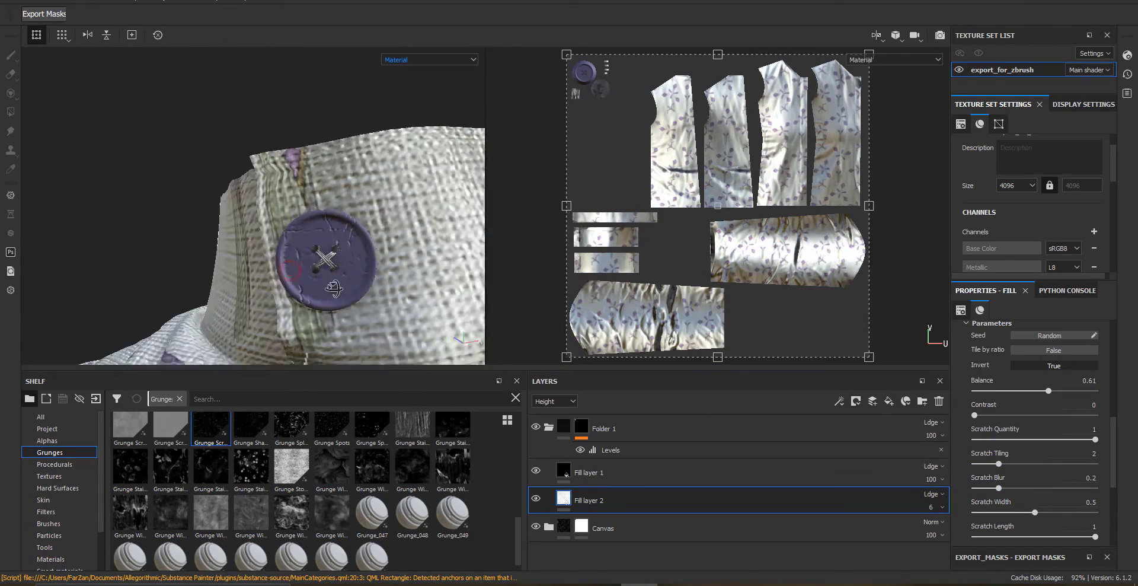
- Examine the scratched purple buttons and the surrounding fabric from several angles around the shirt
left_click_drag(351, 280, 373, 267, "alt")
middle_click_drag(332, 296, 304, 195, "alt")
right_click_drag(305, 196, 323, 204, "alt")
left_click_drag(222, 161, 267, 165, "alt")
right_click_drag(267, 164, 240, 156, "alt")
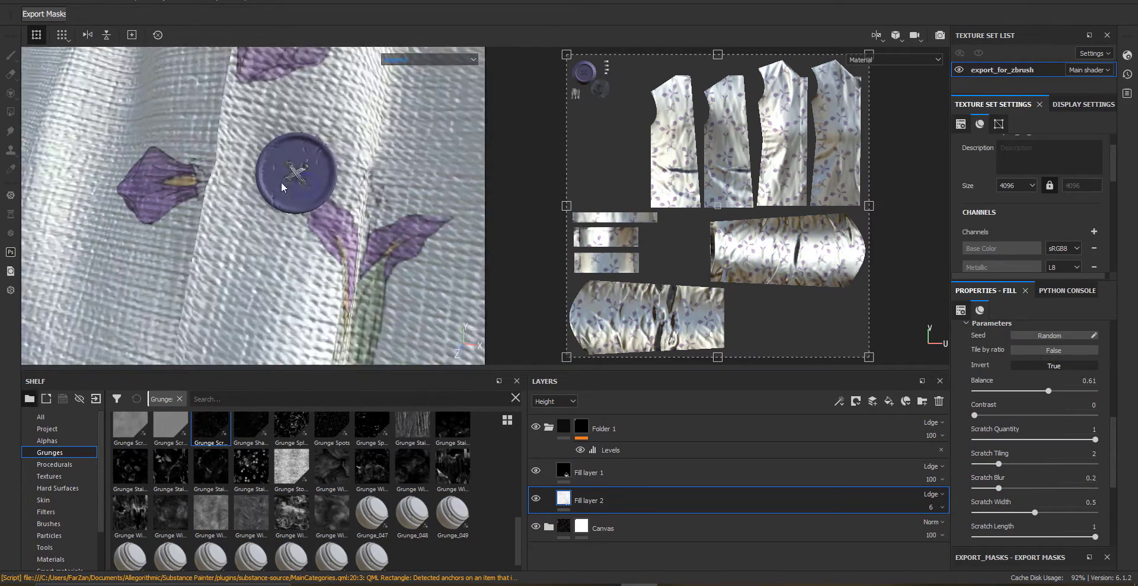
left_click_drag(240, 155, 279, 178, "alt")
right_click_drag(278, 178, 204, 106, "alt")
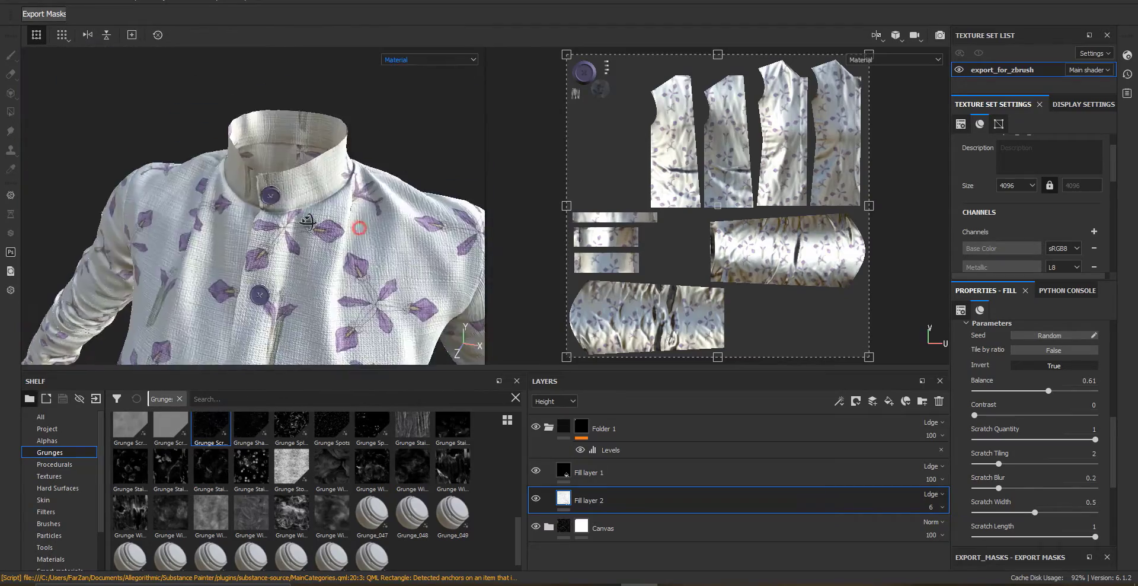
left_click_drag(285, 223, 193, 224, "alt")
middle_click_drag(296, 284, 314, 154, "alt")
left_click_drag(468, 297, 361, 292, "alt")
right_click_drag(261, 237, 332, 279, "alt")
left_click_drag(320, 276, 273, 297, "alt")
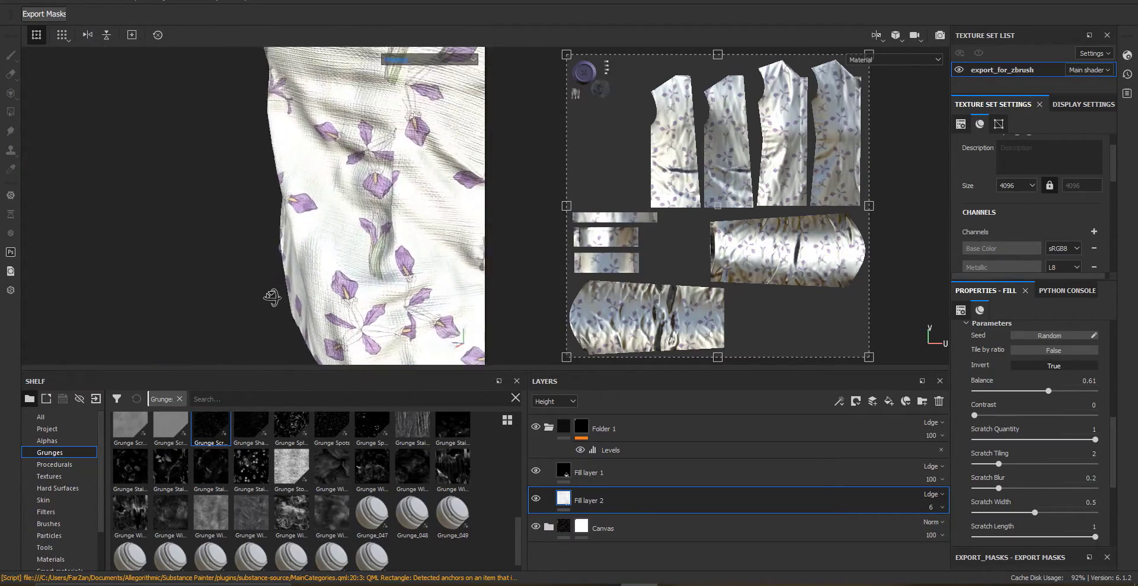
right_click_drag(273, 297, 199, 243, "alt")
left_click_drag(237, 249, 320, 243, "alt")
middle_click_drag(332, 177, 347, 365, "alt")
right_click_drag(226, 160, 299, 207, "alt")
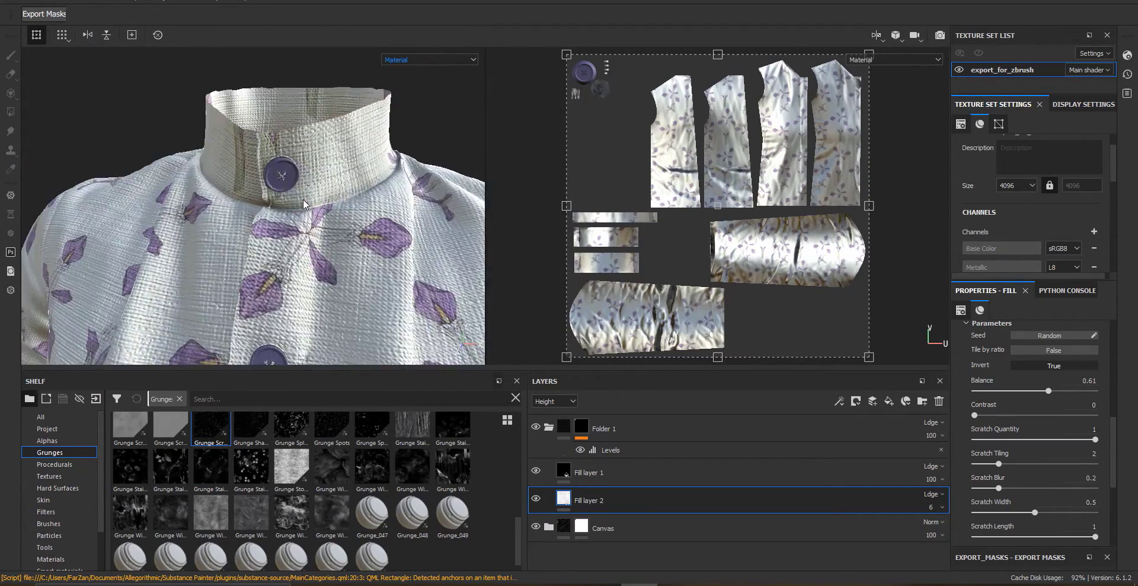
- Add a fill layer above Folder 1 and set the texture set size to 2048
key("Delete")
key("Delete")
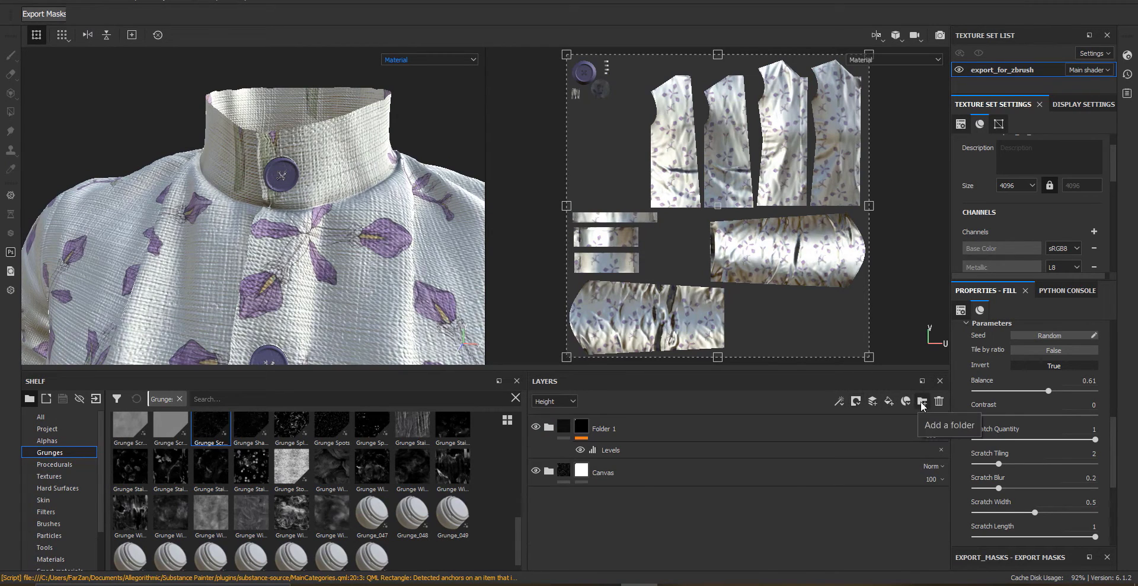
left_click(889, 402)
left_click_drag(635, 499, 630, 413)
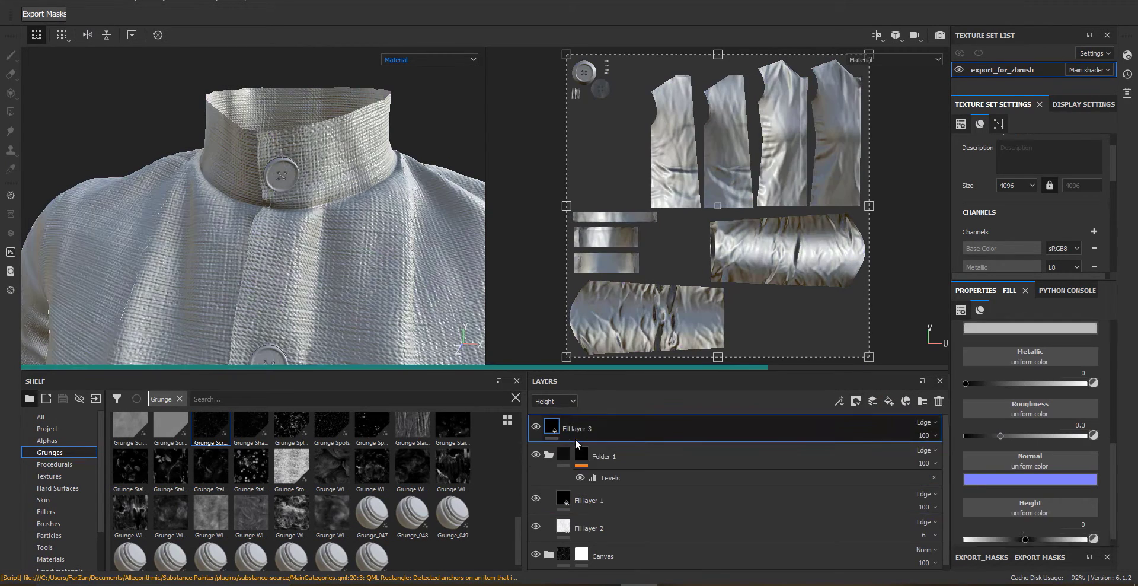
left_click(553, 453)
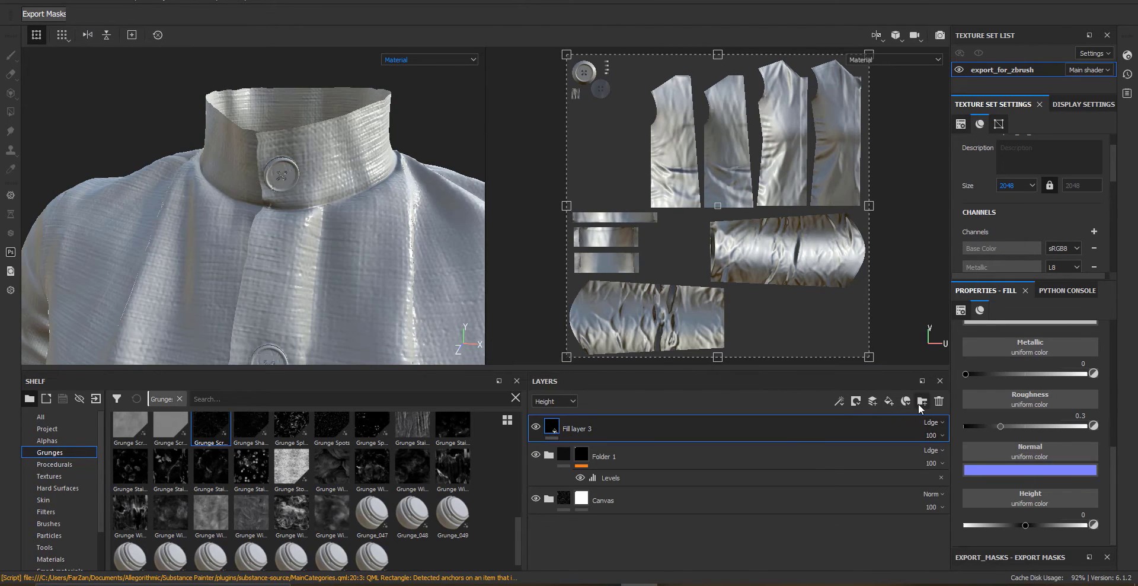
- Create Folder 2 above Folder 1 to hold Fill layer 3
left_click(920, 403)
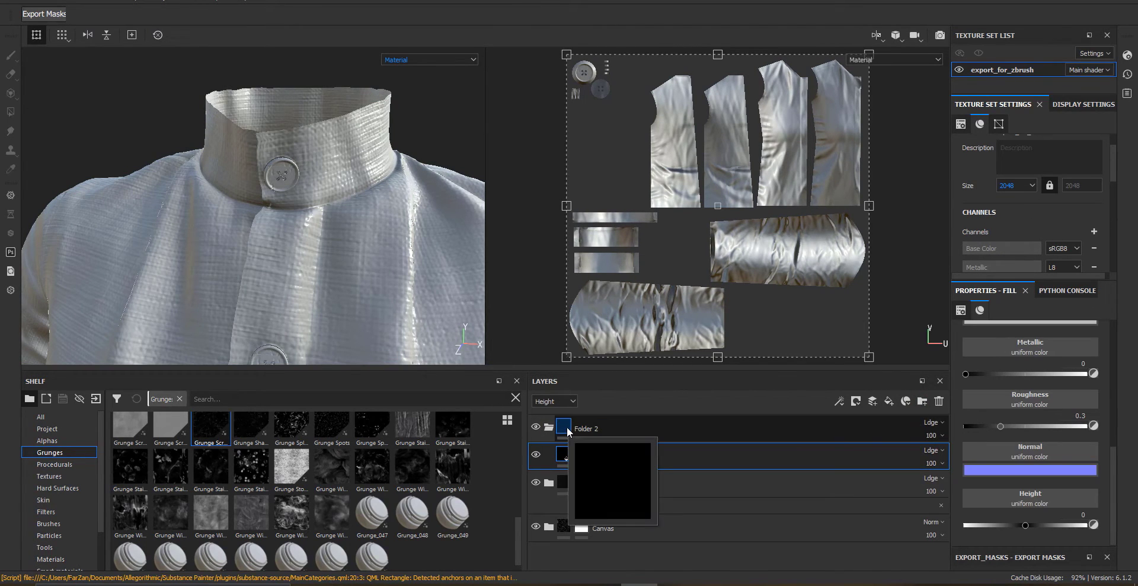
right_click(566, 427)
left_click(588, 431)
left_click(549, 427)
left_click(549, 427)
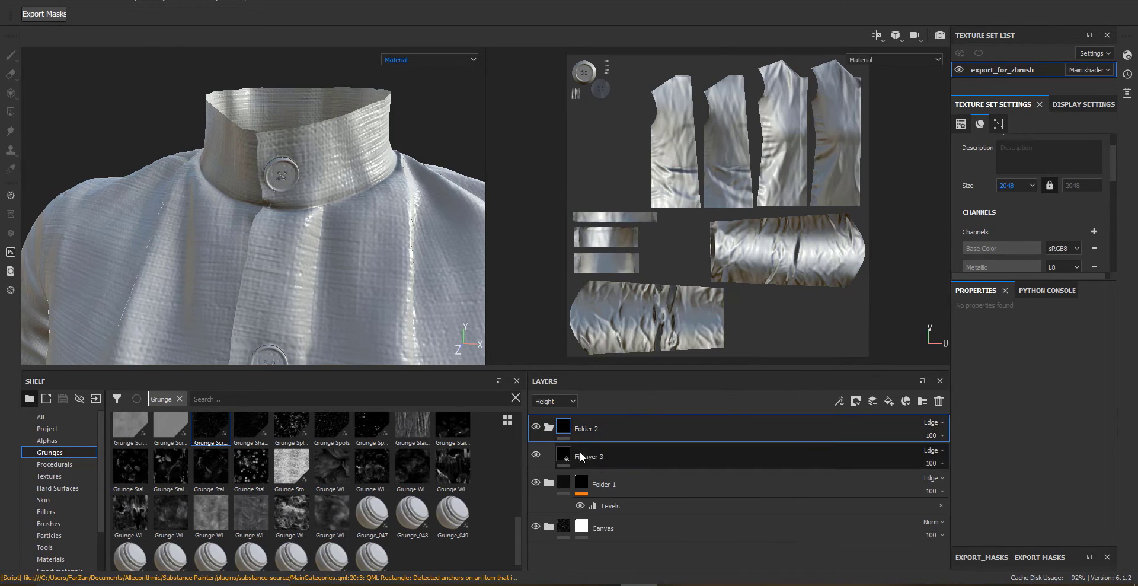
- Add a black mask to Fill layer 3 and place a Paint effect in it
left_click(566, 456)
right_click(566, 460)
left_click(616, 106)
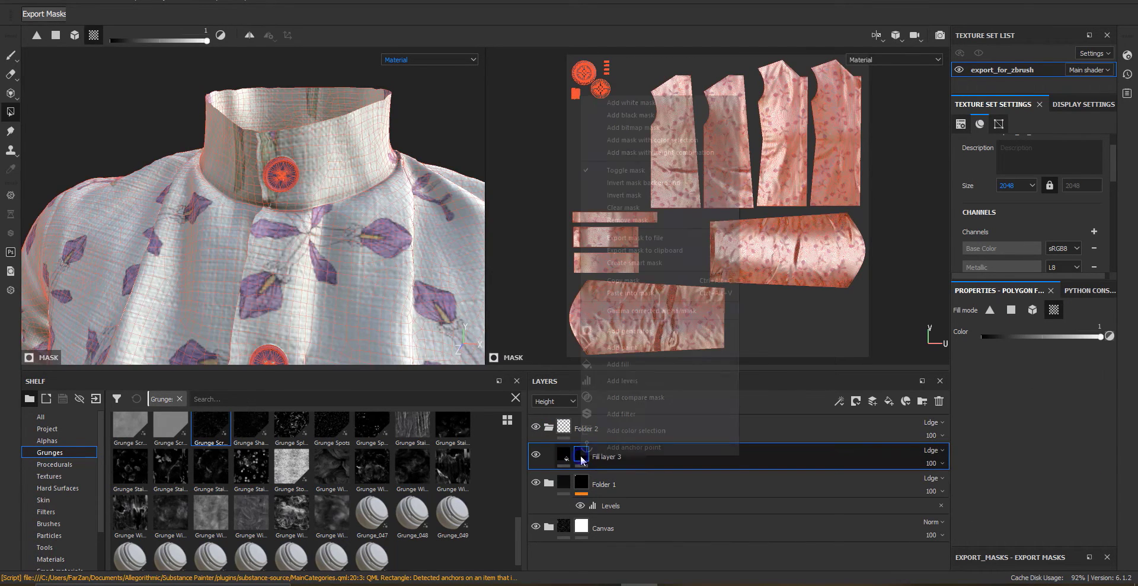
- Search the alphas for "stic" and pick the stitch alpha
left_click(66, 440)
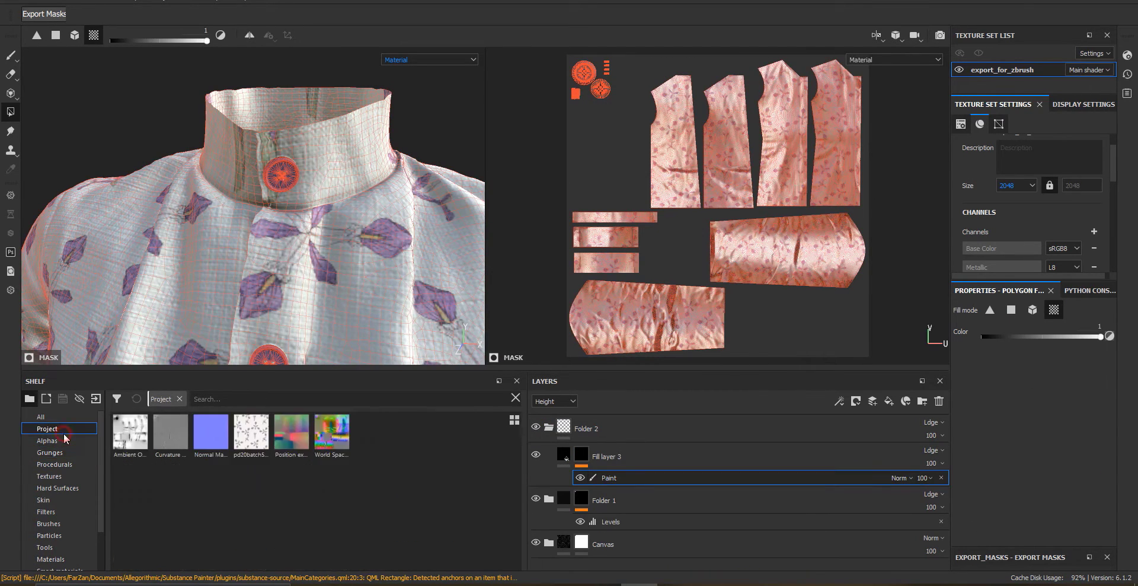
left_click(236, 402)
type("stri")
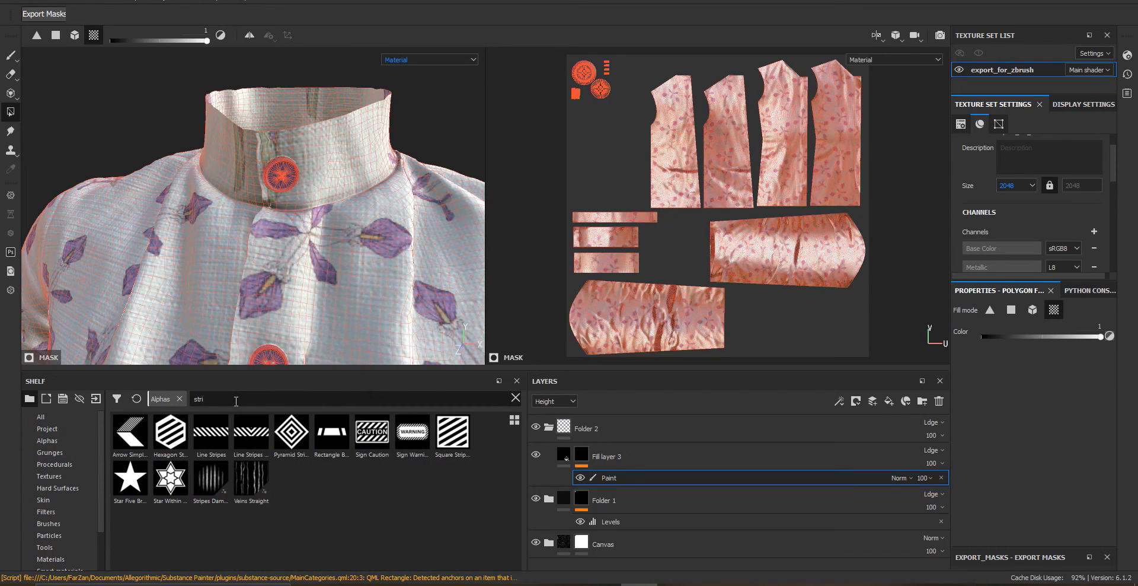
key("BackSpace")
key("BackSpace")
type("ic")
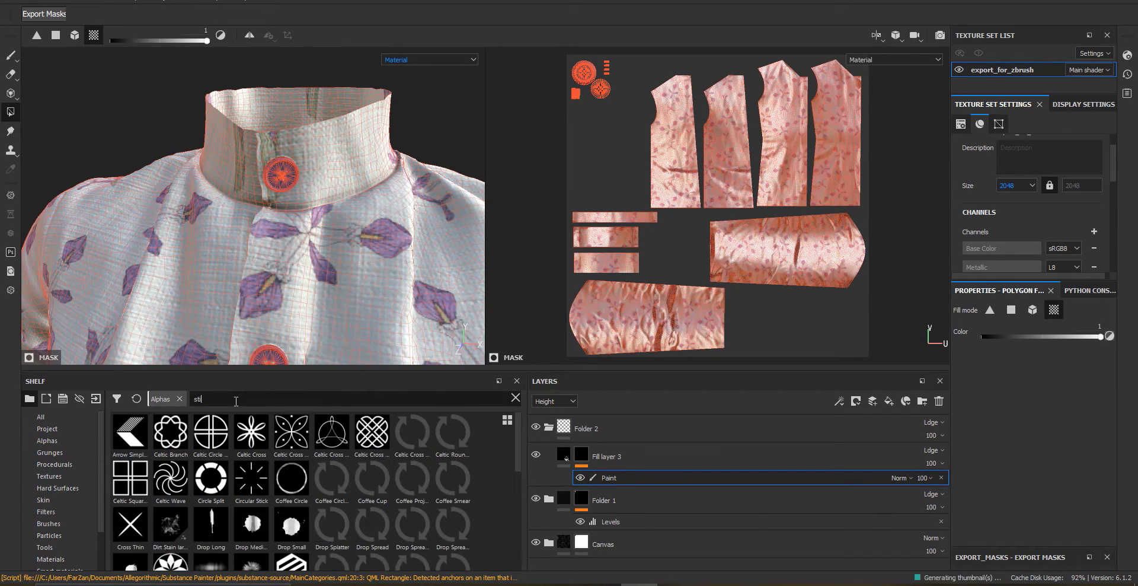
- Assign the stitch alpha to the paint brush for Fill layer 3's mask and open that layer's fill properties
left_click(637, 478)
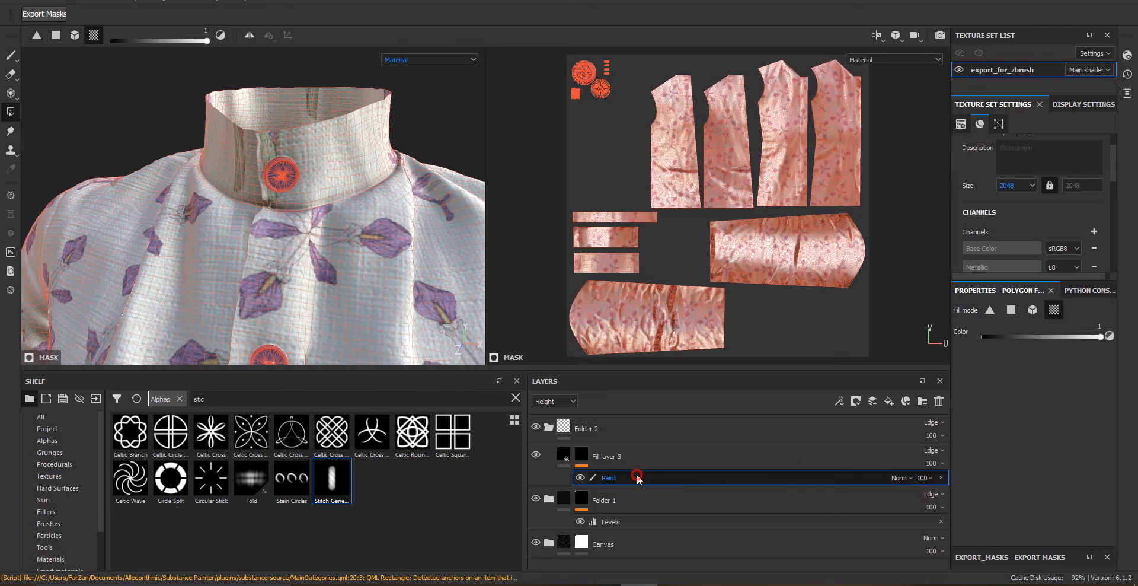
left_click(10, 55)
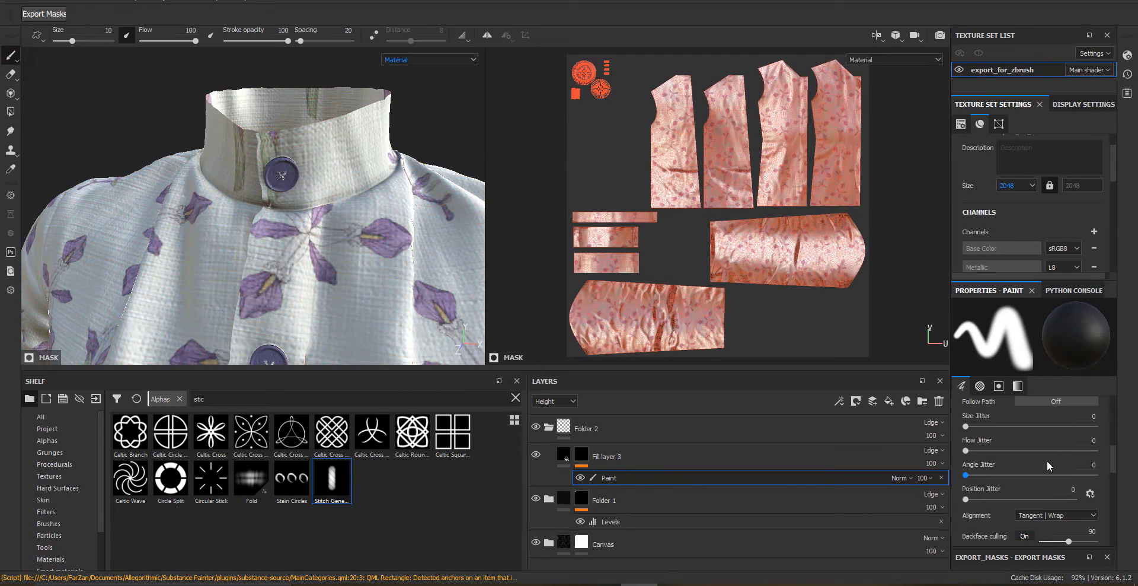
left_click_drag(1013, 447, 1012, 429)
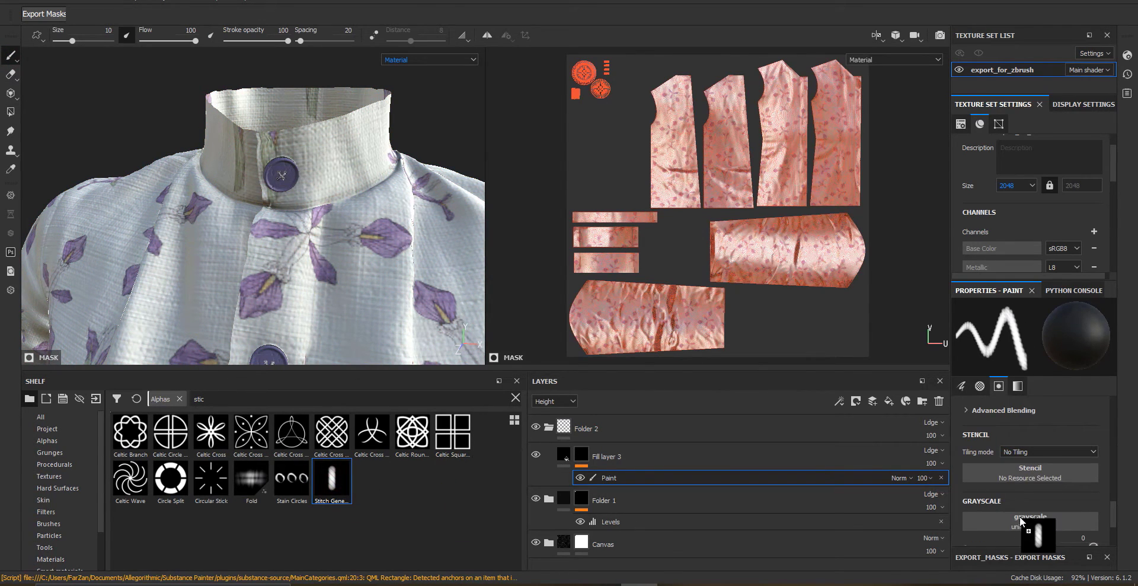
left_click(839, 458)
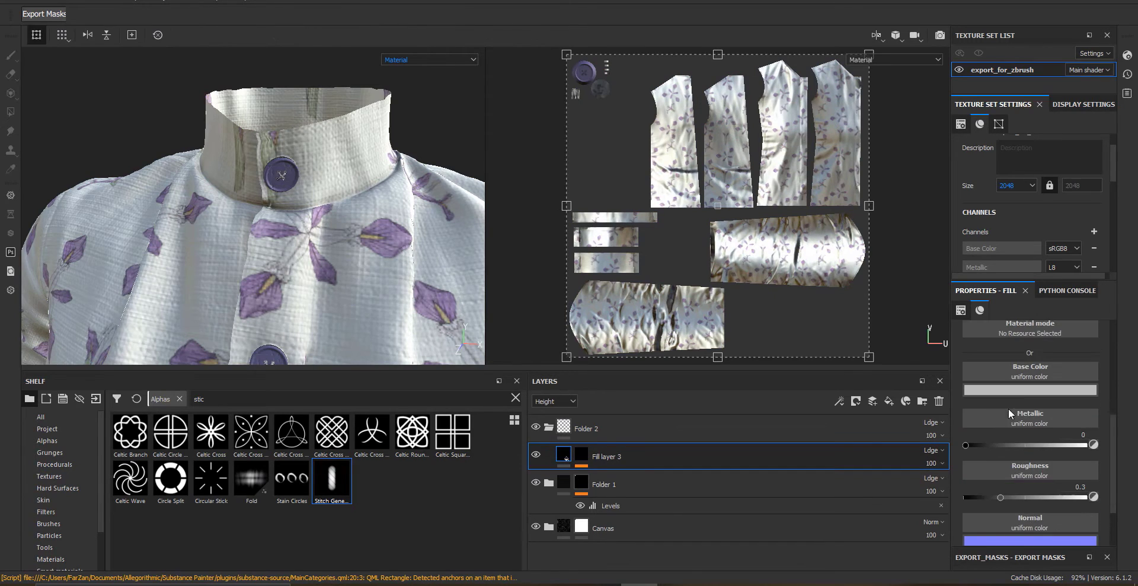
- Set Fill layer 3's base color to black and give the stitch brush a spacing of 101 with Follow Path on
left_click(1031, 389)
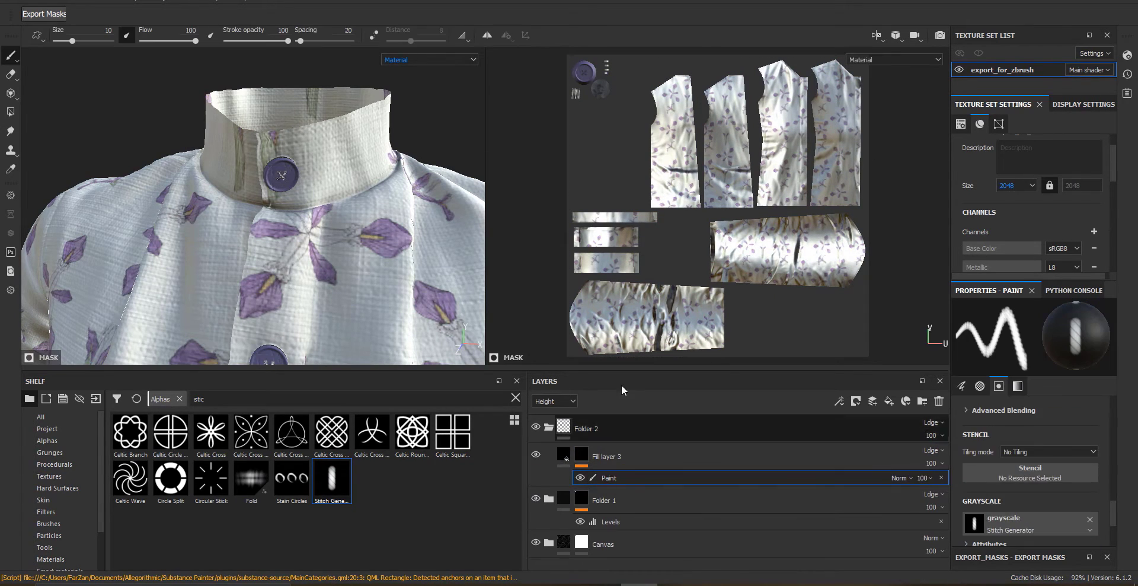
scroll(1020, 507, "up", 10)
left_click(1044, 439)
scroll(1034, 481, "up", 3)
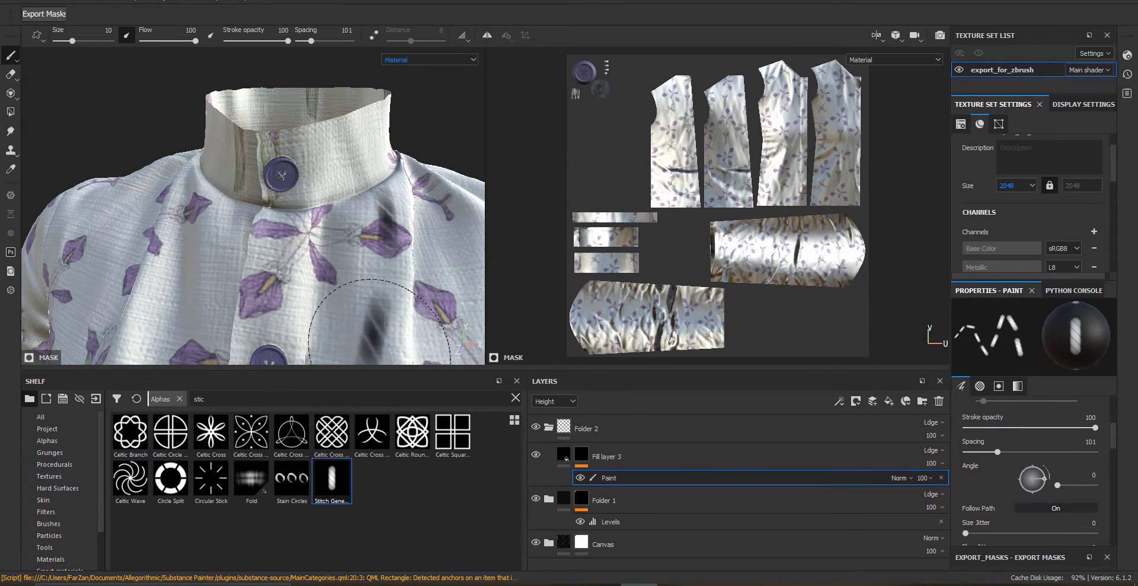
- Reduce the stitch brush size to 1.66 to suit the sleeve cuff
middle_click_drag(356, 324, 305, 258, "alt")
right_click_drag(420, 235, 359, 243, "alt")
middle_click_drag(341, 350, 409, 118, "alt")
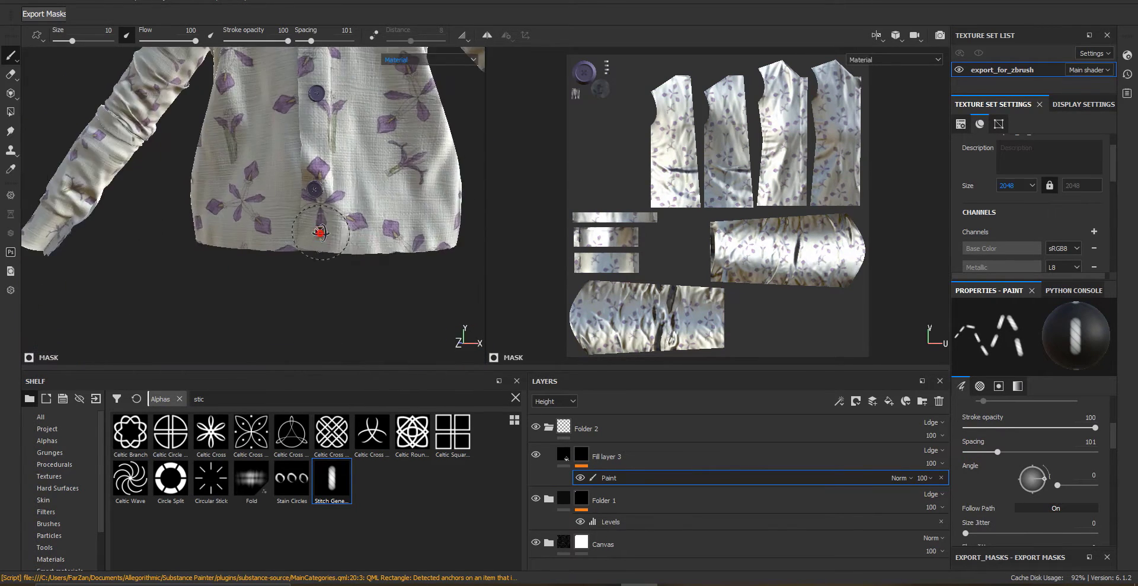
left_click_drag(284, 196, 388, 76, "alt")
middle_click_drag(388, 77, 344, 154, "alt")
left_click_drag(344, 154, 427, 148, "alt")
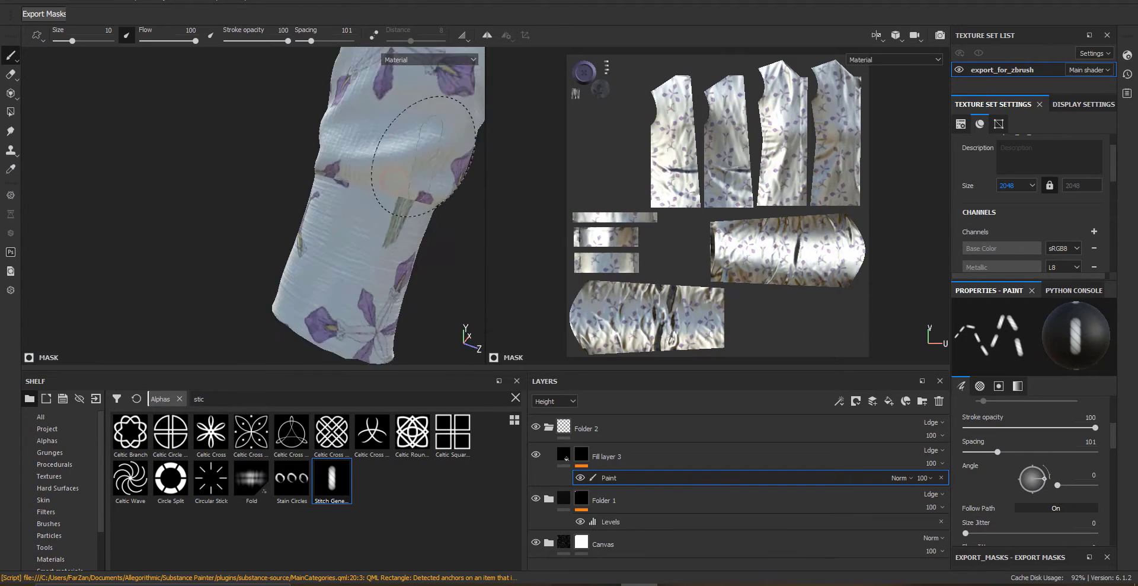
right_click_drag(427, 148, 438, 178, "alt")
mouse_move(356, 195)
left_mouse_down("alt")
mouse_move(392, 214)
mouse_move(337, 242)
left_mouse_up("alt")
right_click(391, 224)
right_click_drag(393, 225, 391, 225, "ctrl")
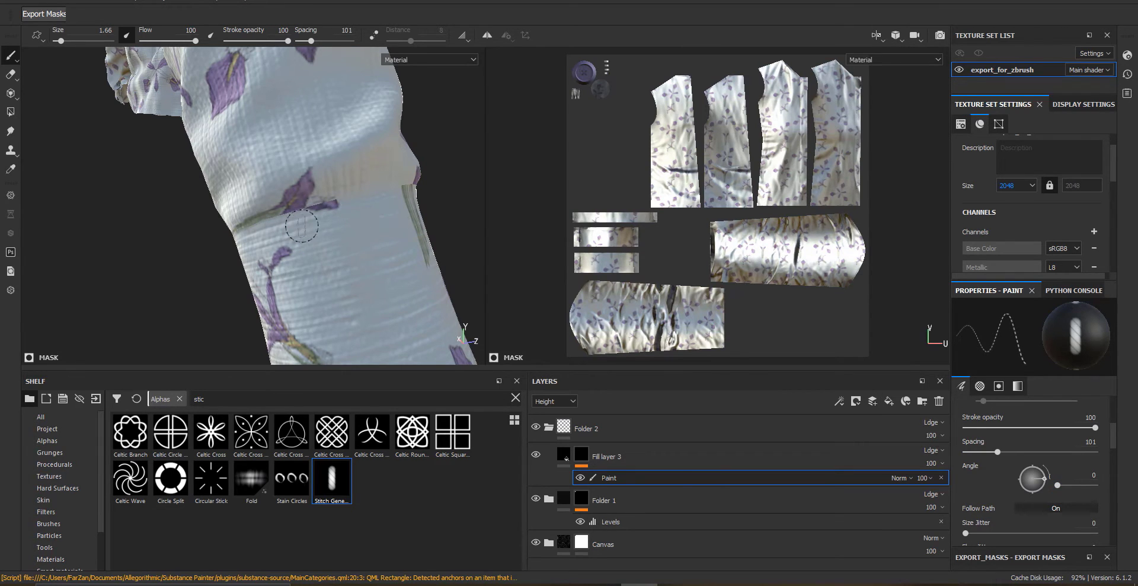
- Undo the trial stitches on the sleeve cuff and paint a straight stitch row along the cuff's upper edge in the UV layout
right_click_drag(646, 240, 738, 233, "alt")
middle_click_drag(738, 234, 722, 132, "alt")
middle_click_drag(554, 186, 729, 216, "alt")
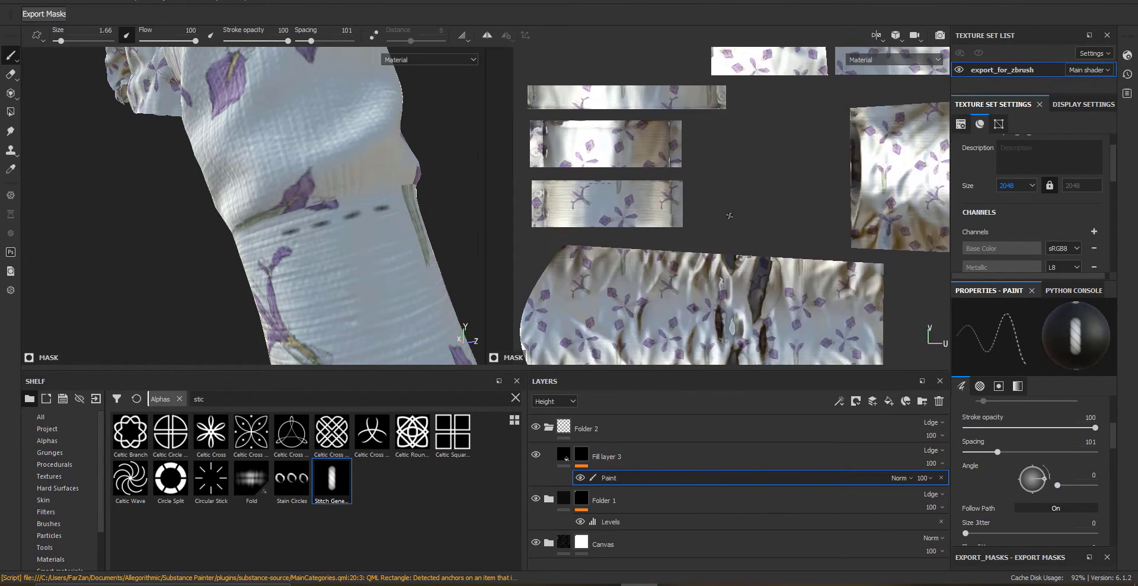
right_click_drag(730, 215, 773, 217, "alt")
middle_click_drag(569, 95, 690, 196, "alt")
middle_click_drag(603, 175, 588, 82, "alt")
right_click_drag(653, 260, 795, 309, "alt")
middle_click_drag(741, 237, 841, 333, "alt")
key("ctrl+z")
mouse_move(711, 249)
right_mouse_down("alt")
mouse_move(764, 249)
mouse_move(717, 249)
right_mouse_up("alt")
right_click_drag(546, 247, 516, 248, "alt")
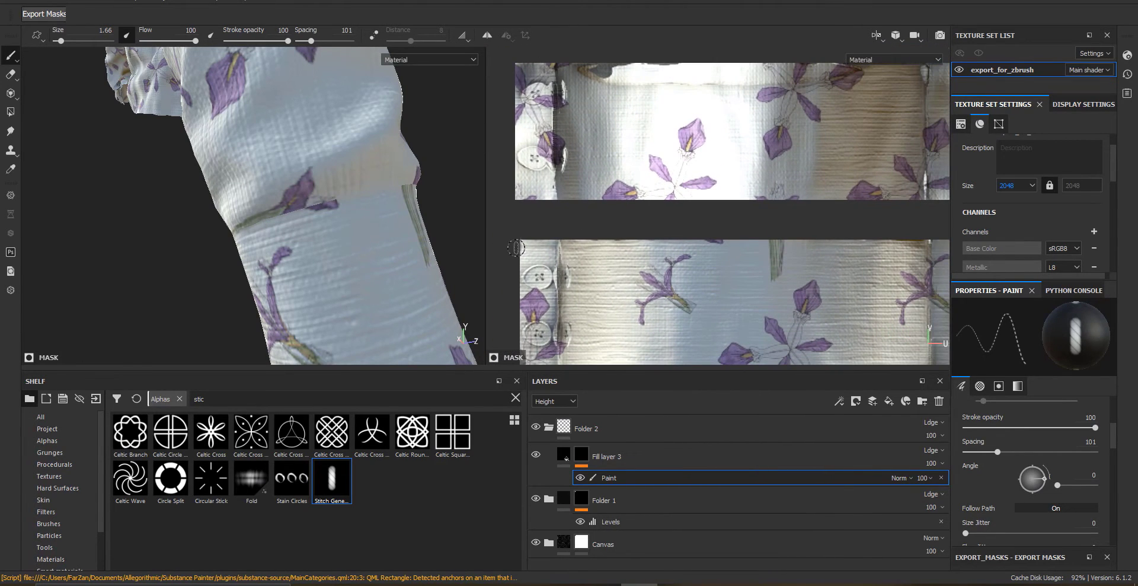
left_click(945, 248, "shift")
middle_click_drag(849, 275, 727, 268, "alt")
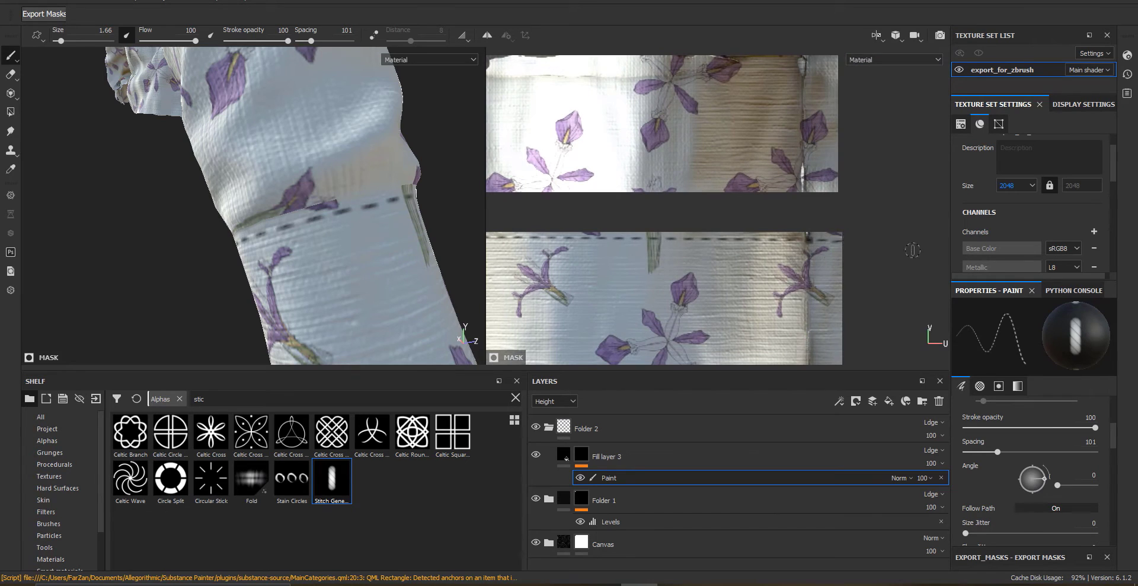
- Set Fill layer 3's height to 0.1346 so the cuff stitches are raised
right_click_drag(824, 290, 754, 271, "alt")
middle_click_drag(754, 271, 822, 292, "alt")
left_click(563, 454)
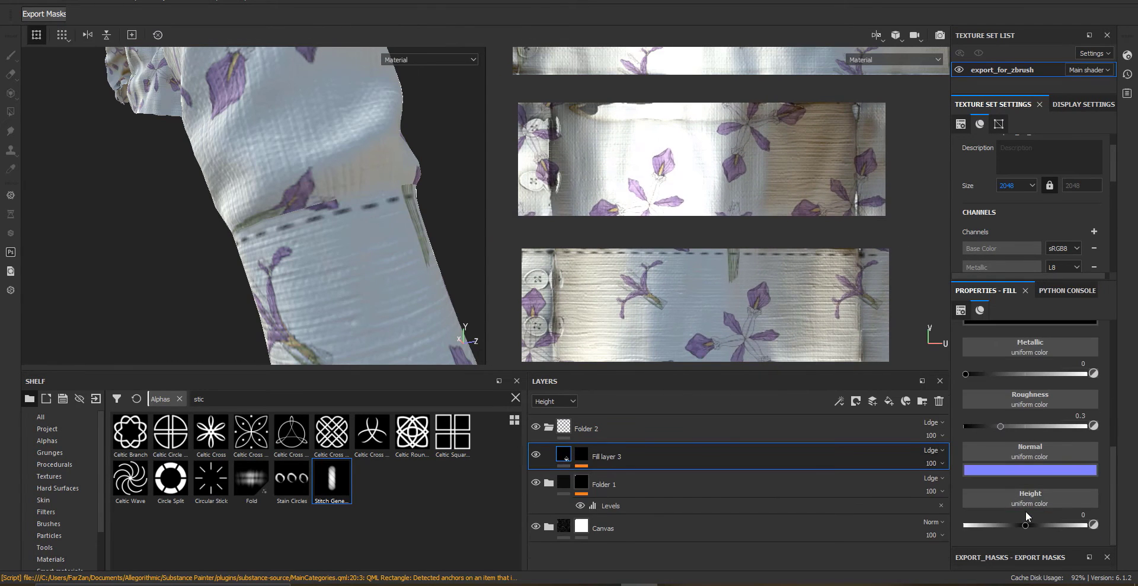
left_click_drag(1036, 529, 1034, 525)
left_click_drag(472, 243, 401, 225, "alt")
middle_click_drag(400, 226, 398, 201, "alt")
middle_click_drag(770, 341, 784, 268, "alt")
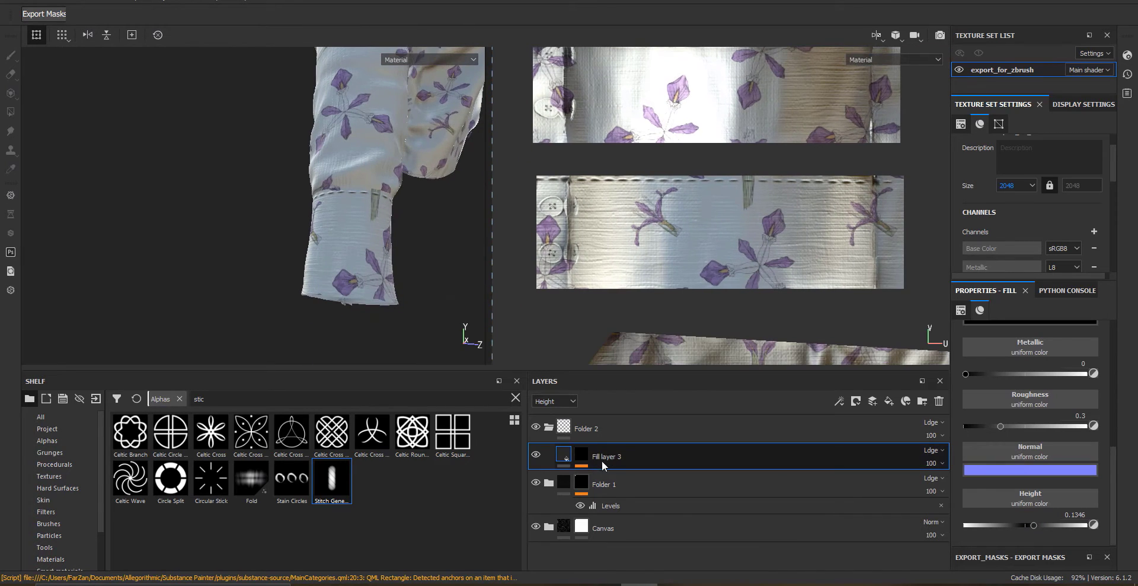
- Paint straight stitch rows in the mask along the first cuff's lower edge and both long edges of the second cuff
left_click(583, 455)
left_click(524, 283, "shift")
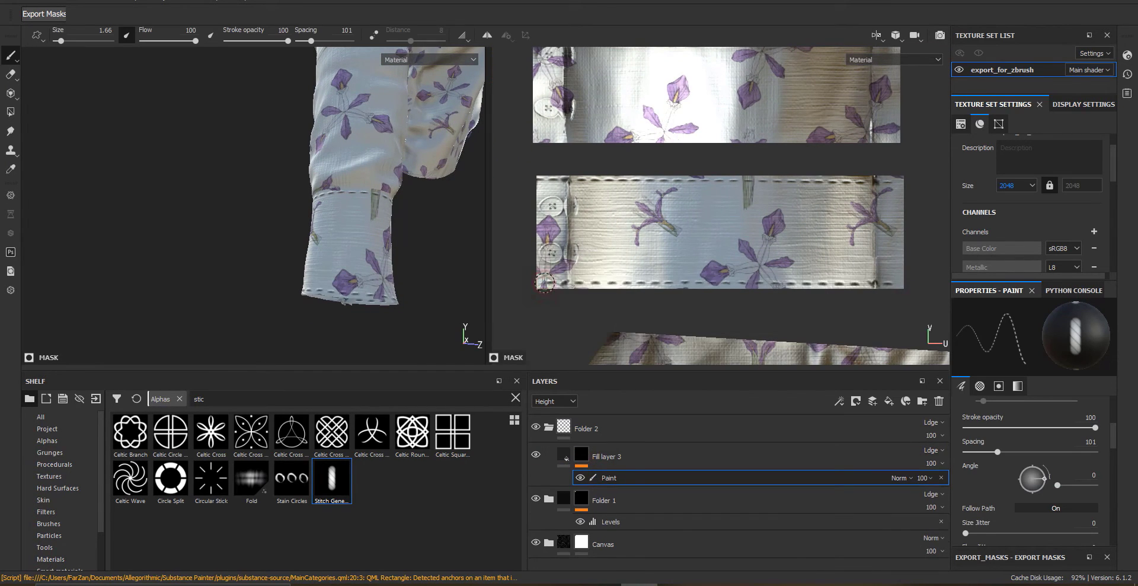
middle_click_drag(728, 280, 710, 352, "alt")
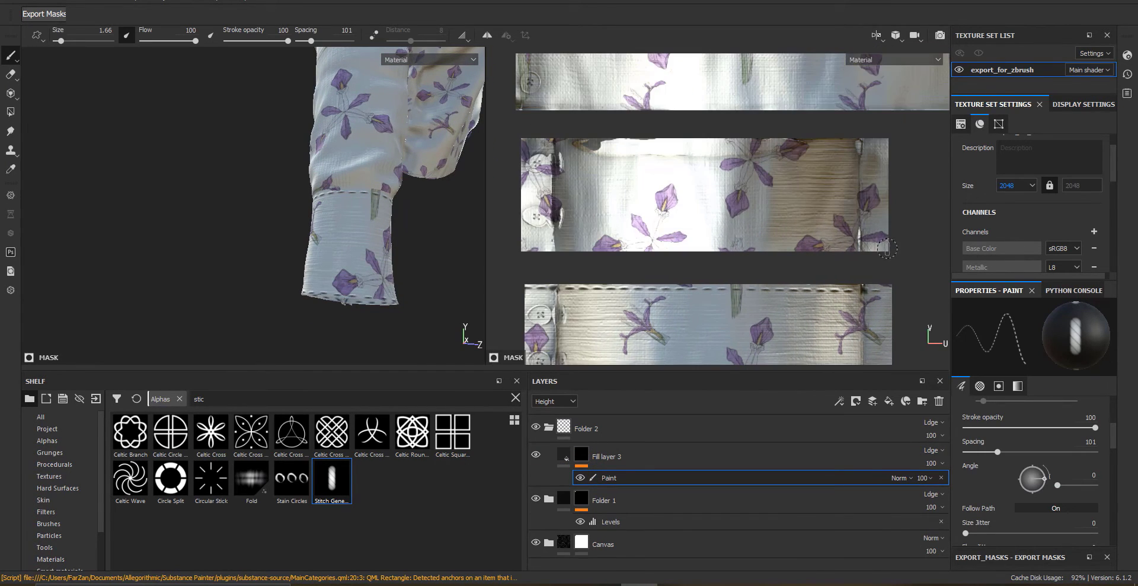
left_click(887, 249)
left_click(522, 248, "shift")
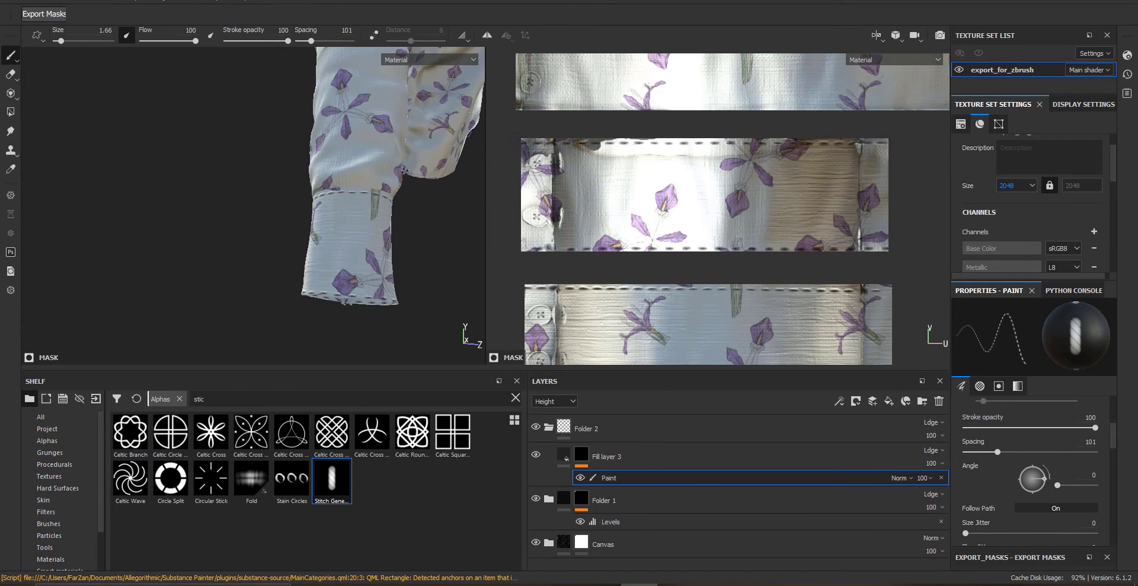
- Paint two parallel straight stitch rows along the collar's upper edge in the UV layout
left_click_drag(404, 170, 236, 200, "alt")
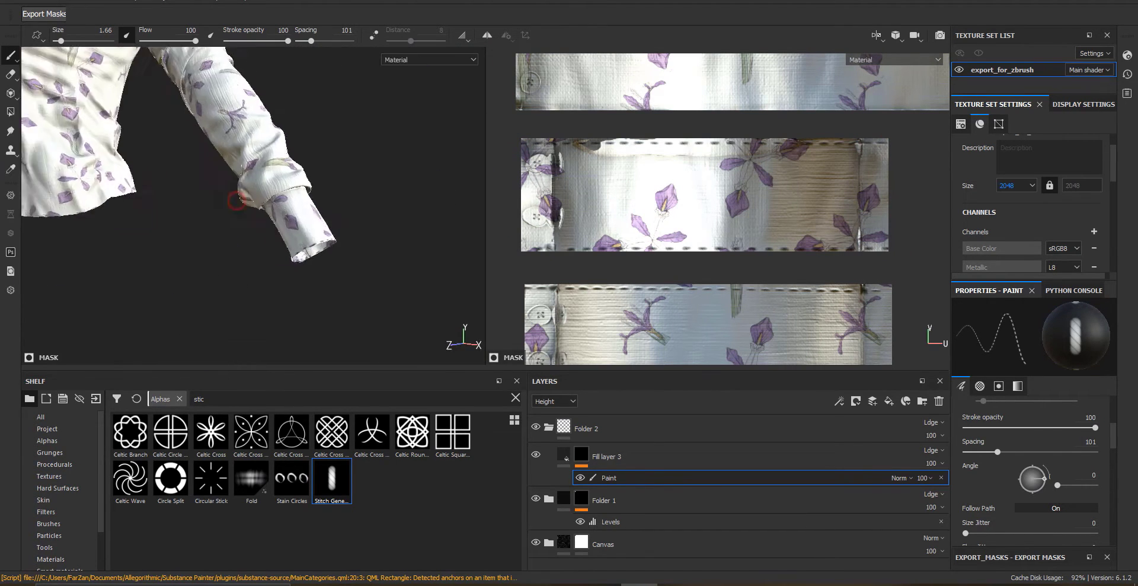
middle_click_drag(236, 200, 354, 304, "alt")
right_click_drag(735, 208, 712, 172, "alt")
middle_click_drag(759, 172, 701, 292, "alt")
left_click_drag(231, 196, 332, 201, "alt")
right_click_drag(316, 202, 399, 364, "alt")
scroll(594, 313, "up", 3)
scroll(571, 237, "down", 1)
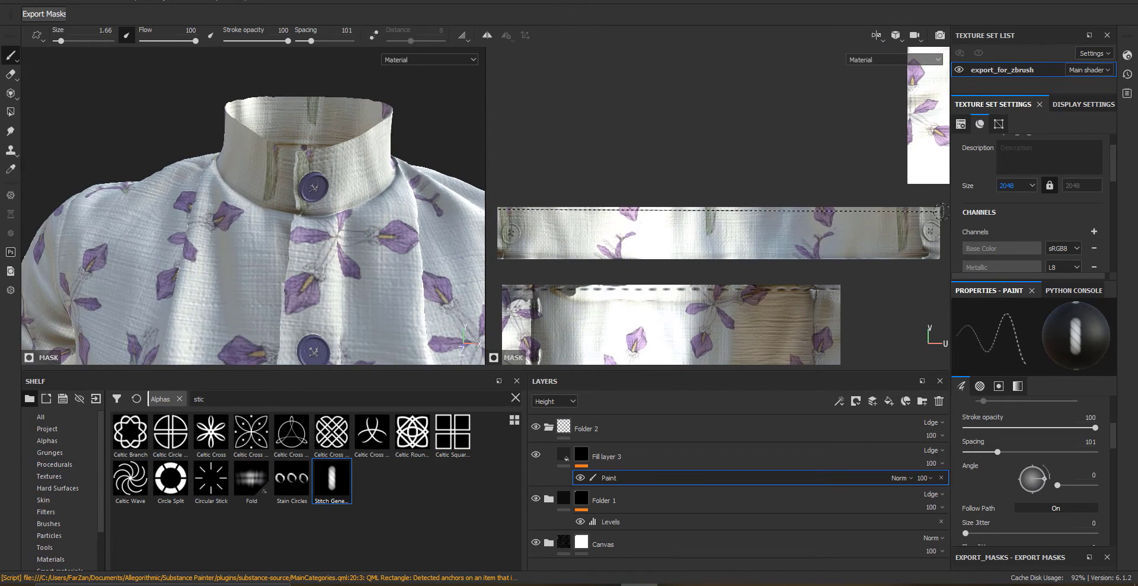
left_click(942, 211, "shift")
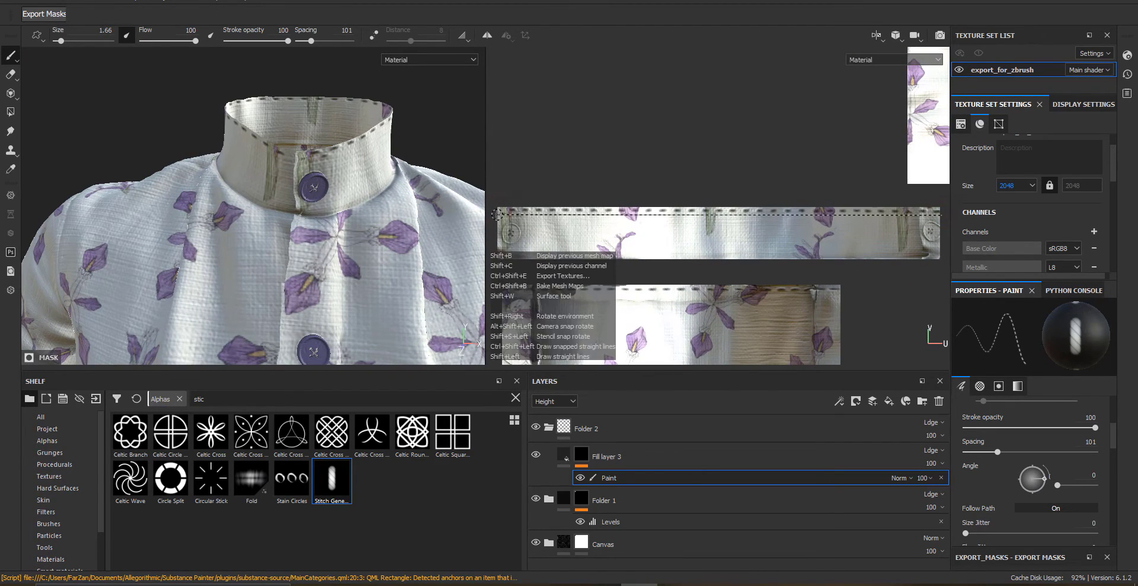
left_click(497, 213, "shift")
key("shift")
left_click(936, 214, "shift")
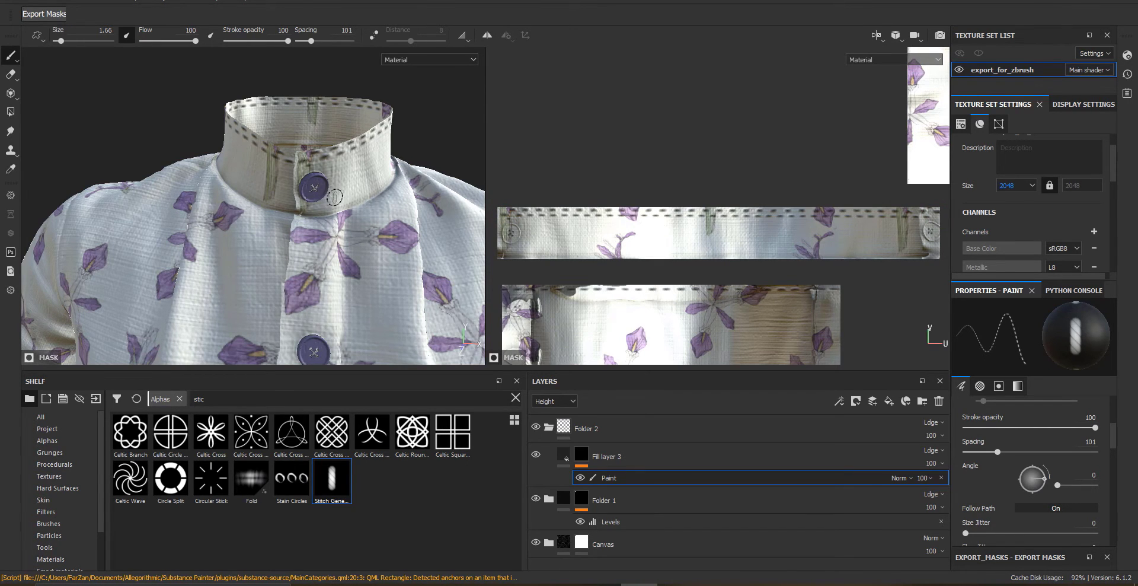
- Paint a straight stitch row along the full length of the collar's lower edge
left_click_drag(335, 197, 282, 208, "alt")
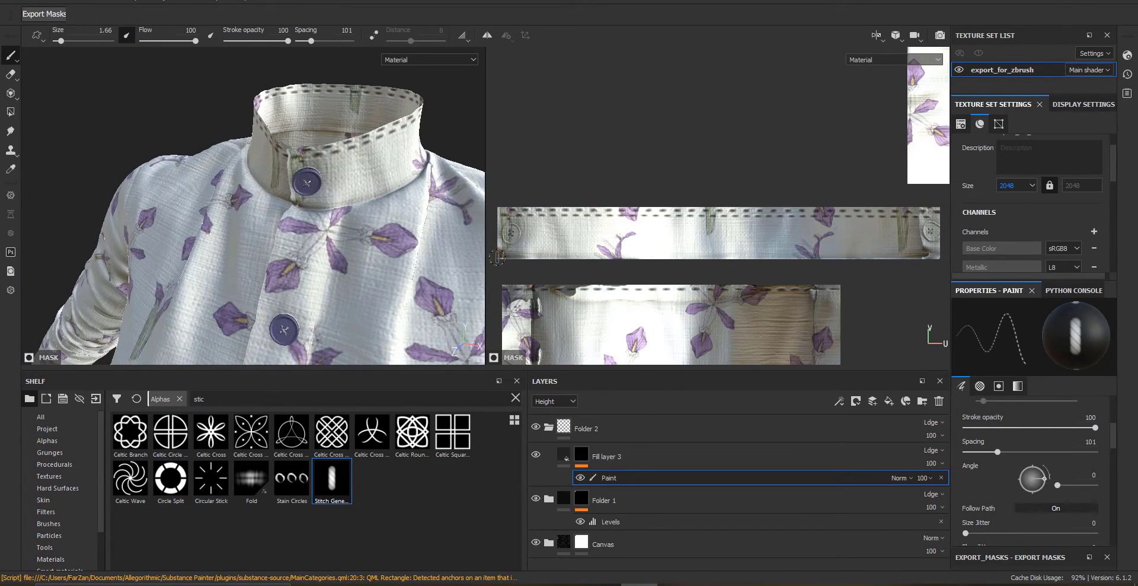
left_click(496, 257)
left_click(939, 257, "shift")
- Paint a straight stitch row down the outer button edge of the front panel, starting at the neckline
scroll(189, 207, "down", 4)
mouse_move(232, 233)
left_mouse_down("alt")
mouse_move(261, 236)
mouse_move(174, 217)
mouse_move(313, 195)
left_mouse_up("alt")
scroll(312, 195, "up", 3)
scroll(523, 292, "down", 5)
middle_click_drag(523, 292, 532, 355, "alt")
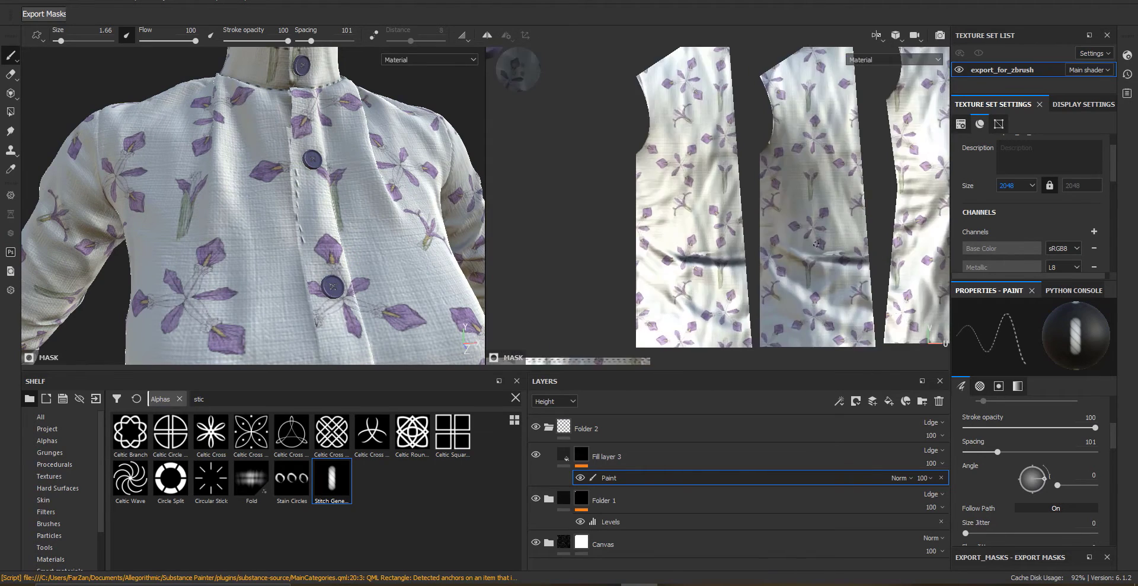
scroll(652, 207, "up", 4)
scroll(652, 178, "up", 2)
middle_click_drag(658, 154, 621, 63, "alt")
left_click(627, 67)
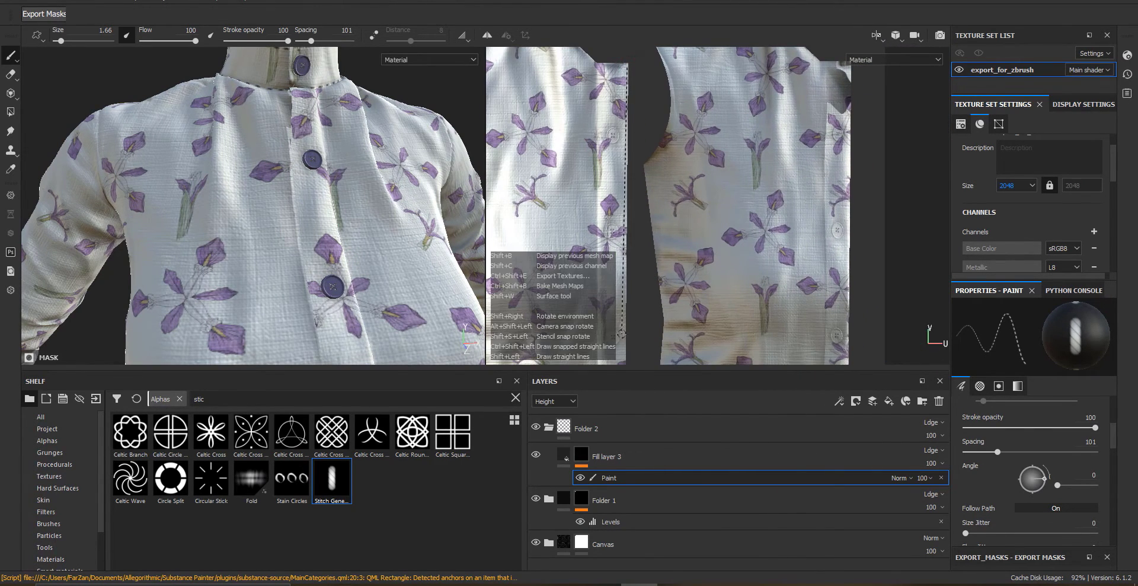
left_click(624, 359, "shift")
- Continue the stitch row along the front panel's outer button edge down to the hem
middle_click_drag(308, 332, 326, 132, "alt")
scroll(325, 132, "down", 4)
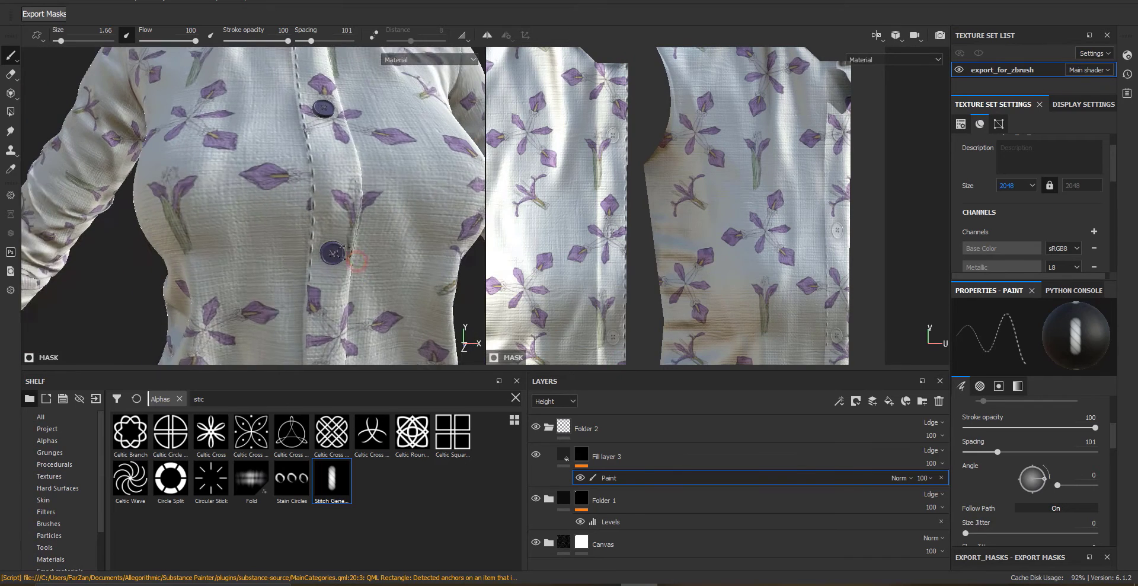
scroll(649, 177, "up", 2)
middle_click_drag(640, 350, 620, 57, "alt")
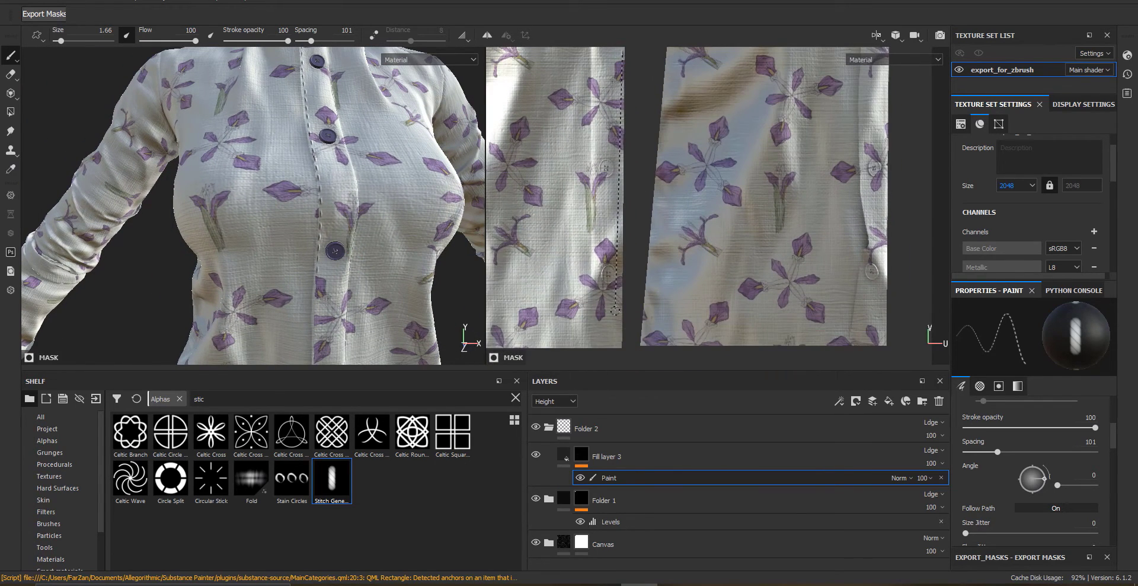
- Paint a second stitch row on the inner side of the button placket, parallel to the first, from neckline to hem
mouse_move(249, 237)
left_mouse_down("alt")
mouse_move(354, 203)
mouse_move(347, 234)
mouse_move(285, 226)
mouse_move(309, 220)
mouse_move(251, 238)
mouse_move(244, 258)
left_mouse_up("alt")
scroll(402, 159, "up", 5)
scroll(615, 153, "up", 3)
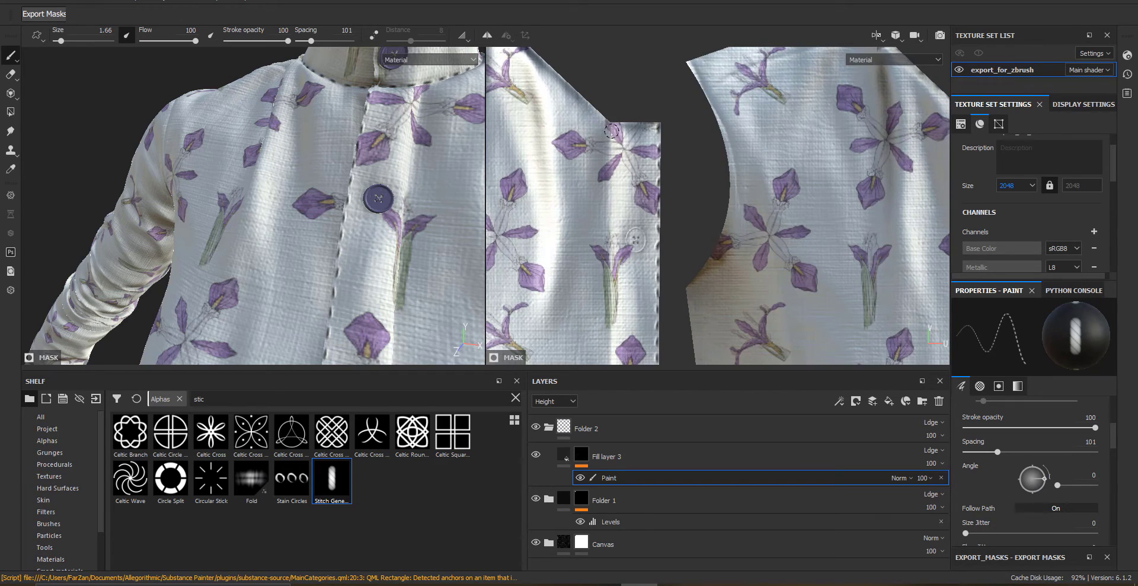
middle_click_drag(612, 131, 604, 4, "alt")
scroll(652, 261, "down", 2)
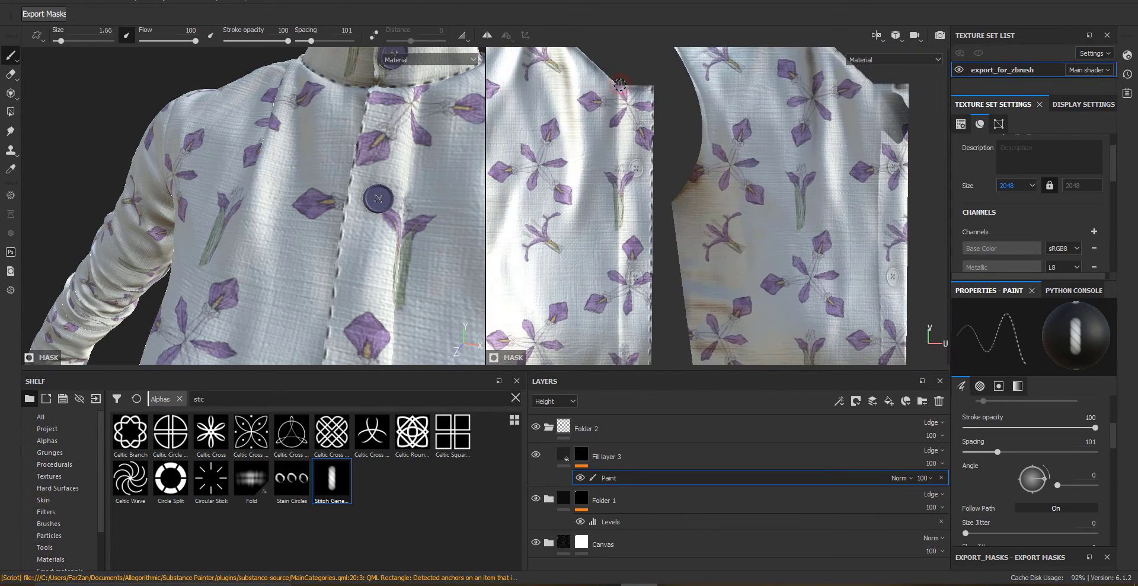
middle_click_drag(411, 208, 403, 71, "alt")
scroll(406, 89, "down", 1)
middle_click_drag(602, 351, 596, 82, "alt")
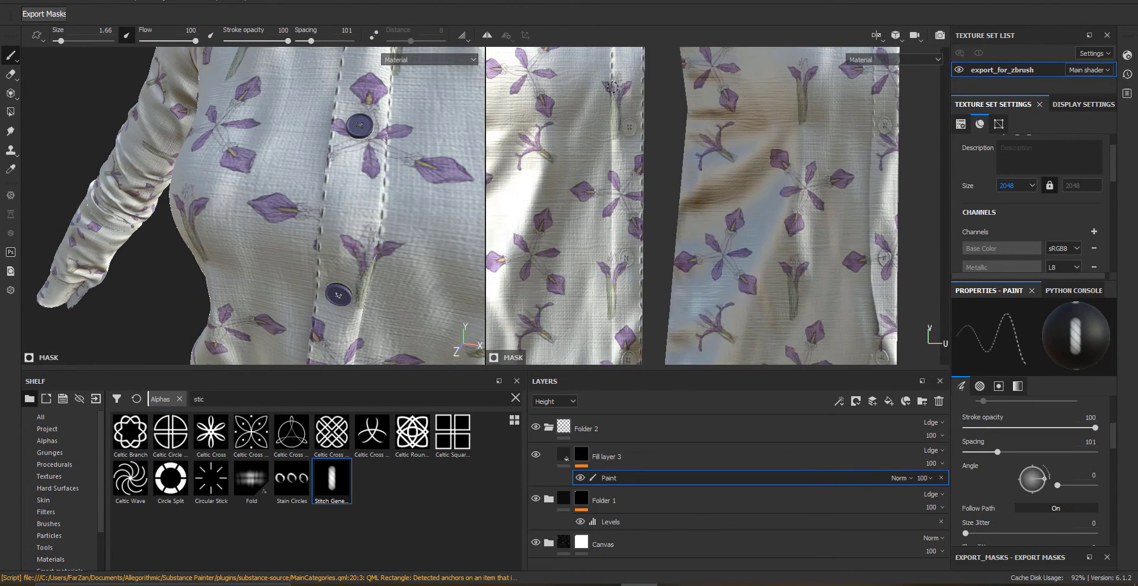
middle_click_drag(553, 265, 606, 143, "alt")
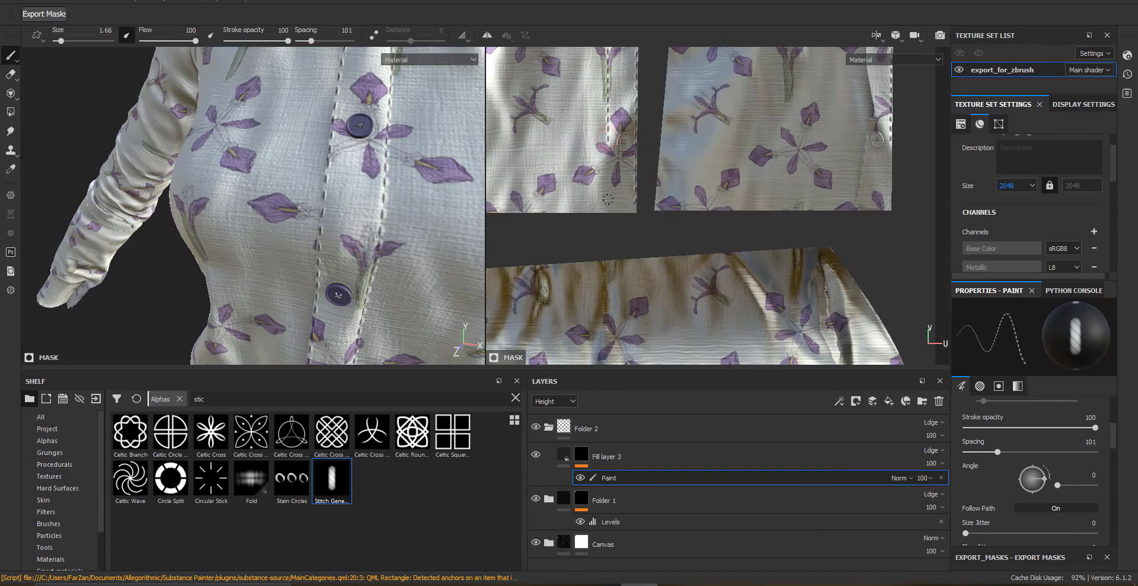
- Examine the painted stitches on the collar, shoulders and button placket in the 3D view and UV layout
scroll(330, 241, "down", 6)
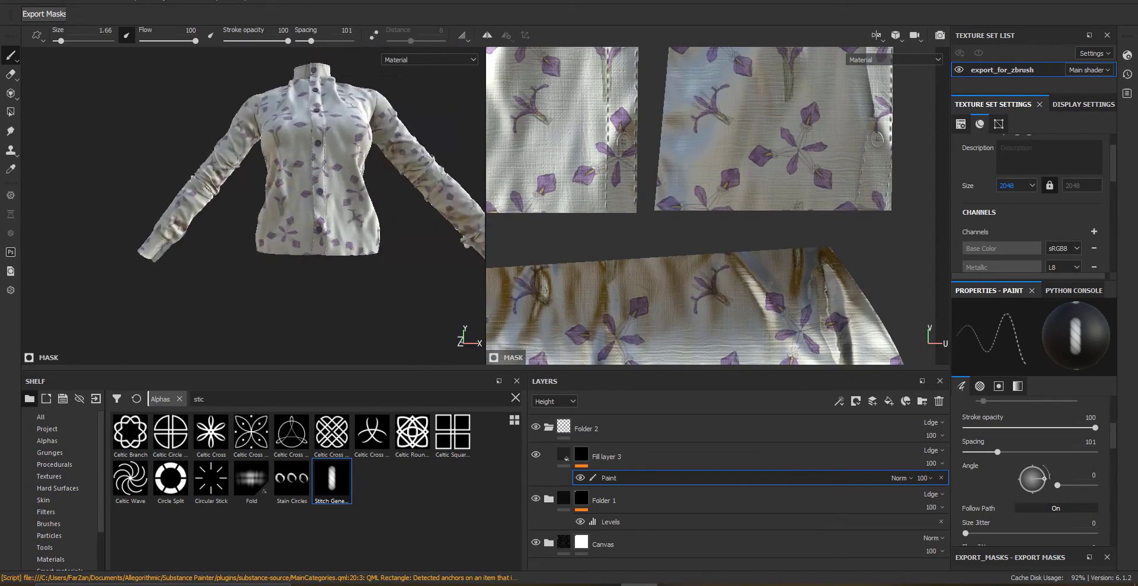
scroll(326, 243, "up", 8)
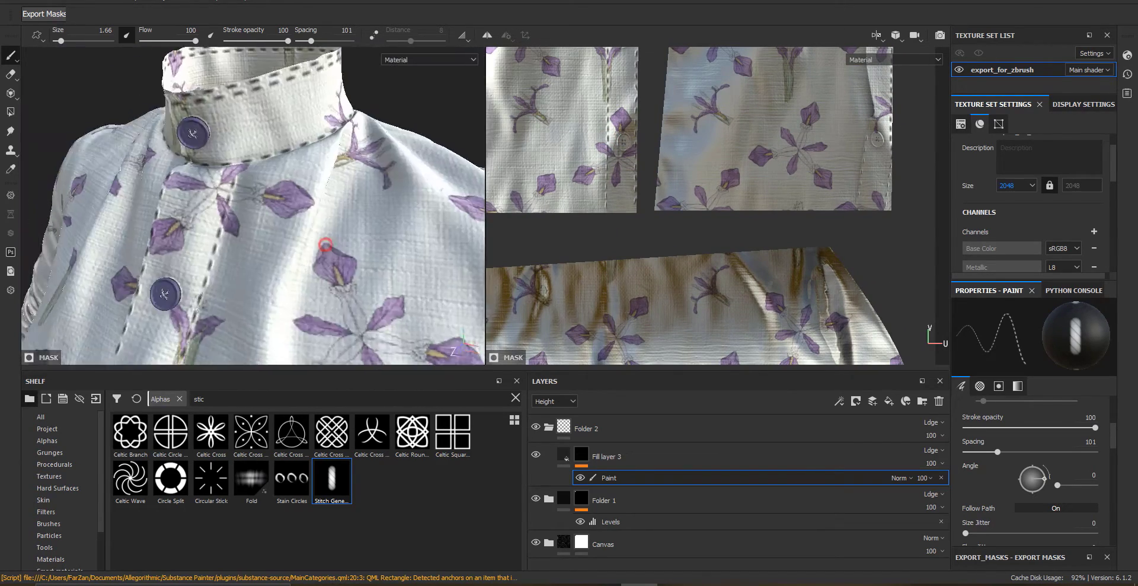
left_click_drag(325, 243, 246, 138, "alt")
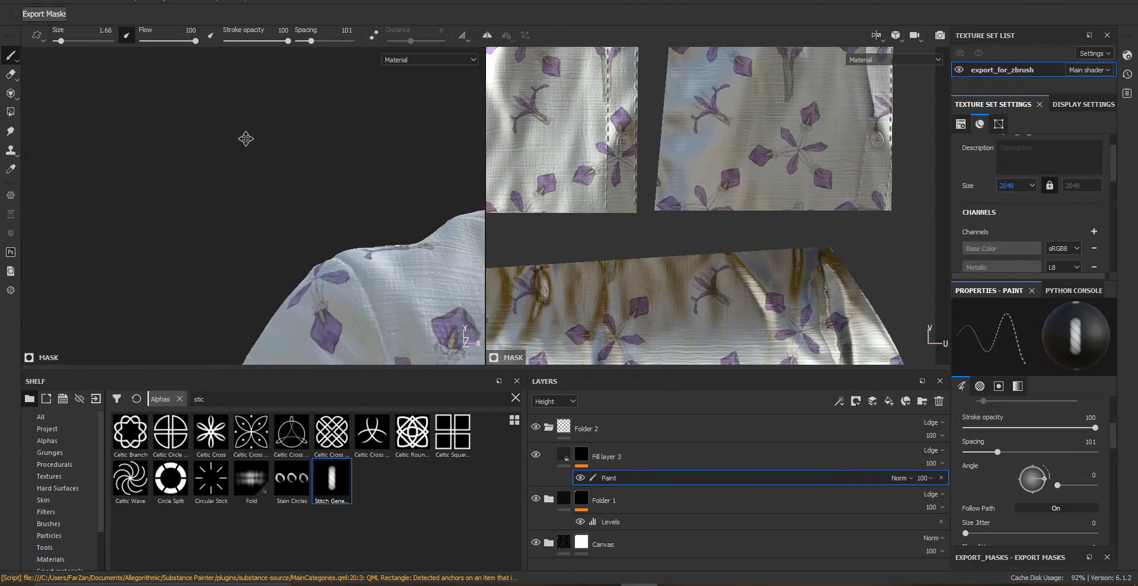
middle_click_drag(246, 139, 196, 128, "alt")
left_click_drag(195, 127, 237, 204, "alt")
scroll(254, 196, "up", 4)
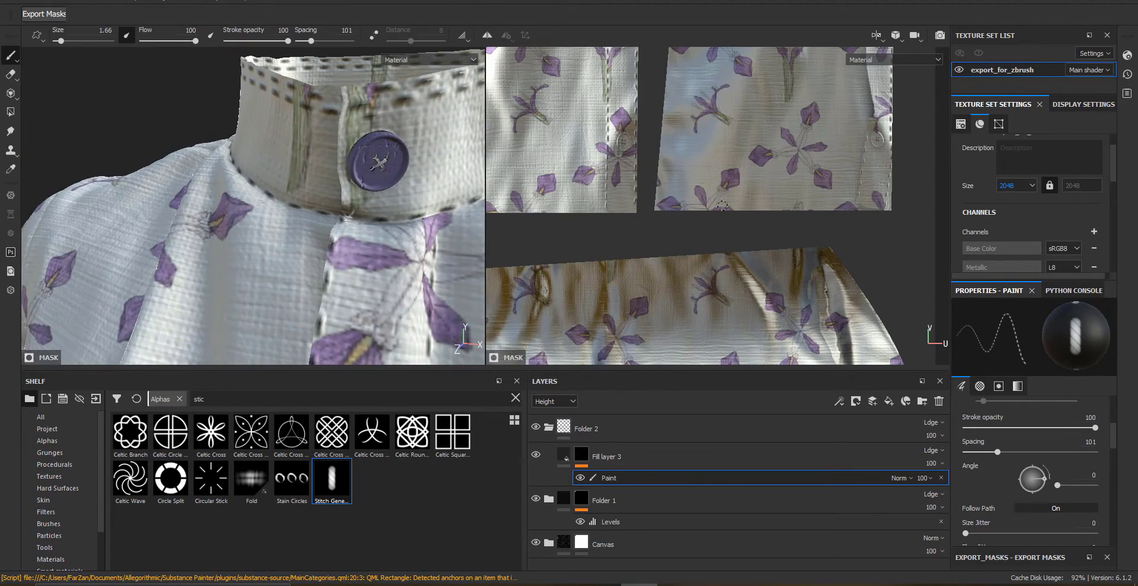
scroll(723, 205, "down", 6)
middle_click_drag(610, 220, 693, 243, "alt")
scroll(686, 243, "up", 9)
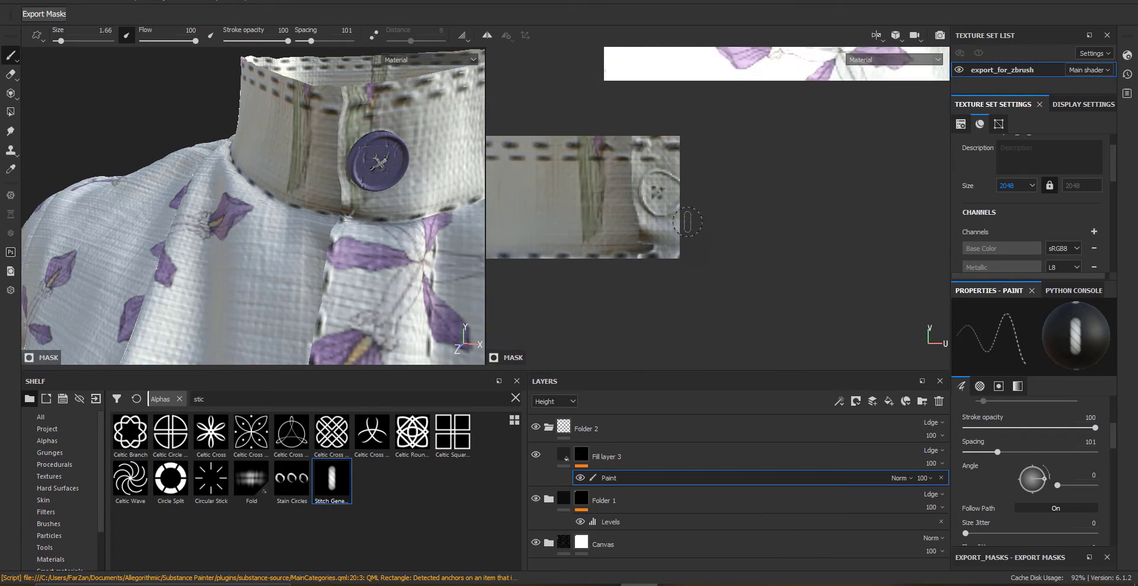
scroll(688, 222, "up", 3)
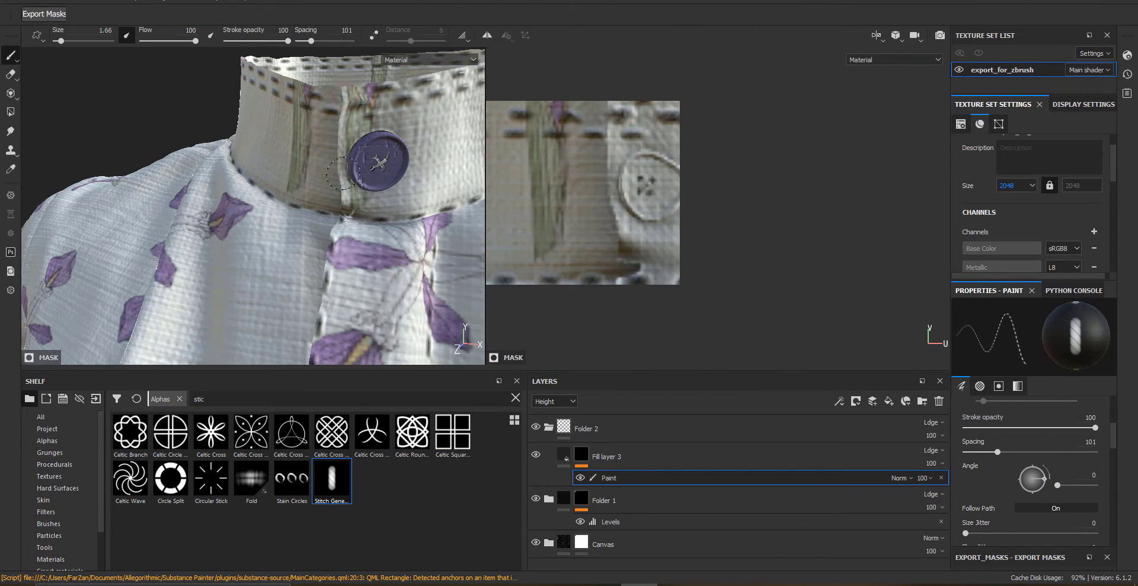
scroll(341, 174, "down", 5)
scroll(741, 172, "down", 4)
middle_click_drag(763, 172, 699, 119, "alt")
scroll(699, 119, "down", 2)
left_click_drag(320, 273, 451, 238, "alt")
scroll(276, 180, "down", 4)
left_click_drag(276, 180, 133, 184, "alt")
scroll(216, 124, "up", 6)
left_click_drag(216, 124, 207, 127, "alt")
- Give Fill layer 3 a slightly lower height, roughness 0.7452 and a muted purple base color of RGB 0.147, 0.109, 0.231
left_click(563, 456)
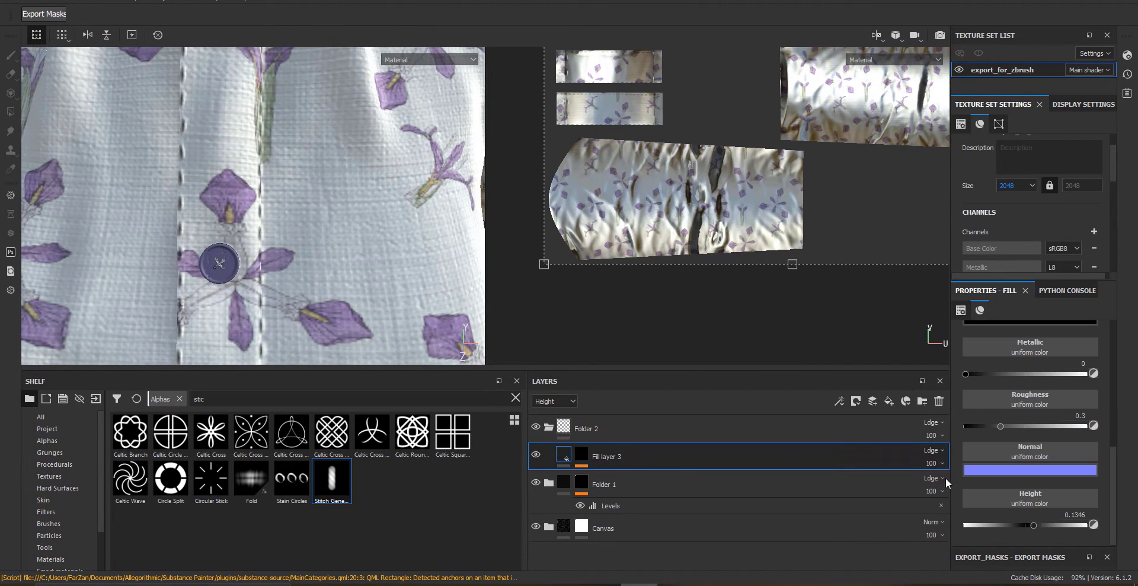
left_click_drag(1047, 530, 1031, 530)
left_click_drag(1046, 426, 1053, 426)
scroll(1030, 456, "up", 2)
left_click(1030, 391)
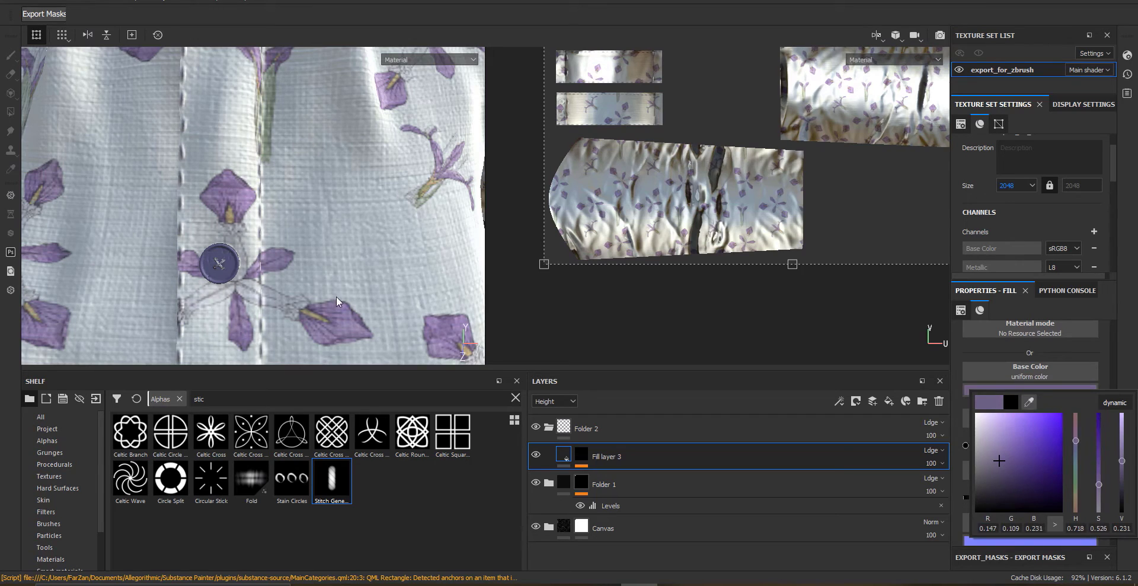
- Duplicate Fill layer 3 within Folder 2
left_click_drag(336, 301, 388, 266, "alt")
right_click(614, 465)
left_click(663, 206)
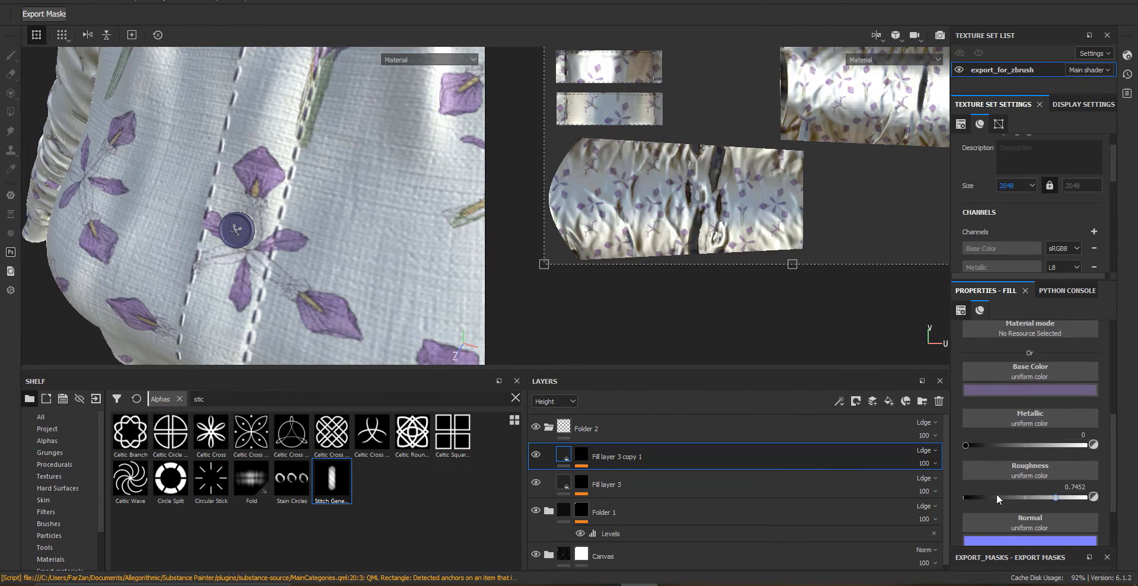
- Lower the height of Fill layer 3 copy 1 to -0.0481 and move the layer below Fill layer 3
scroll(1018, 515, "down", 2)
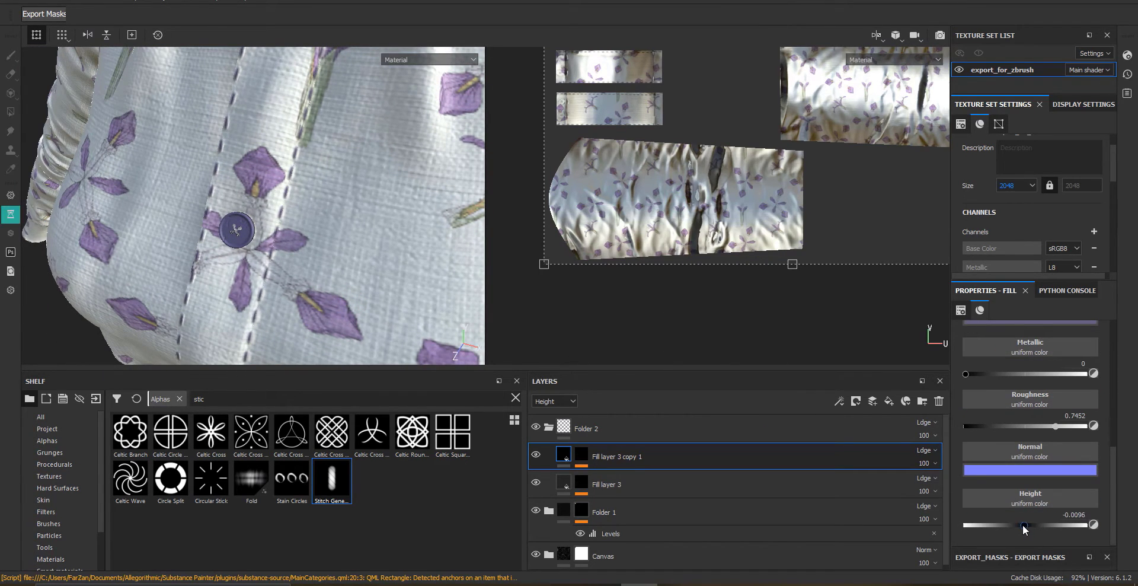
left_click_drag(566, 457, 572, 487)
- Try a Blur filter with intensity 0.75 on the content of Fill layer 3 copy 1
right_click(585, 487)
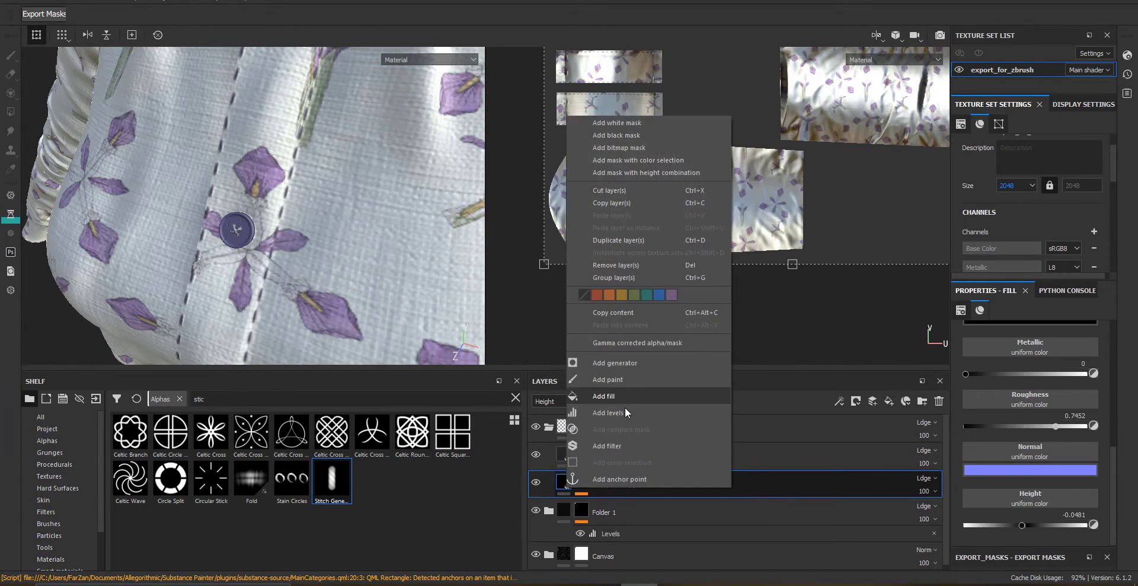
left_click(619, 399)
left_click(933, 505)
right_click(557, 477)
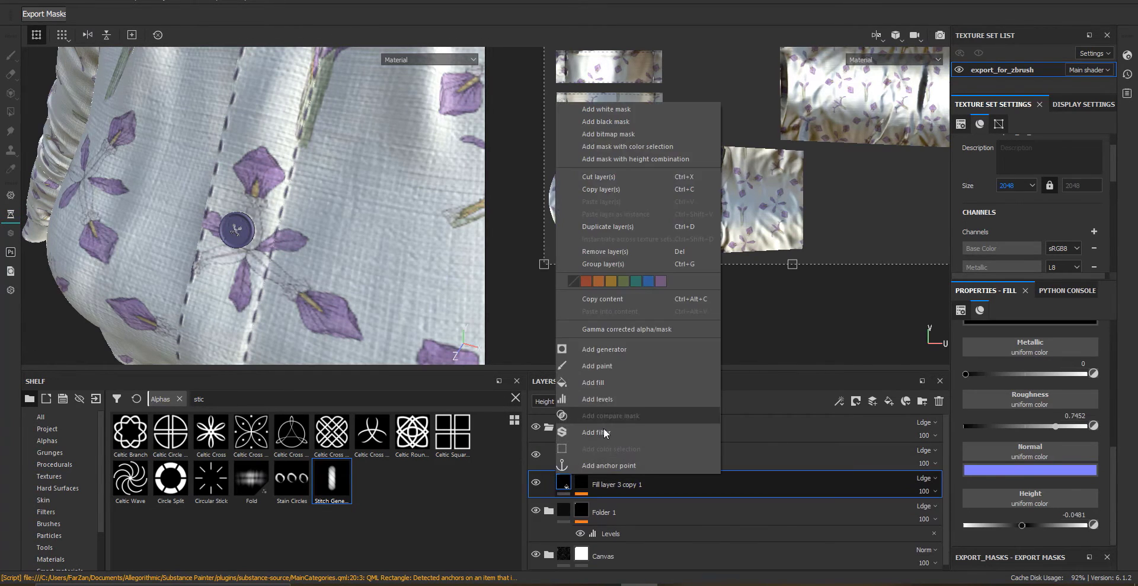
left_click(604, 432)
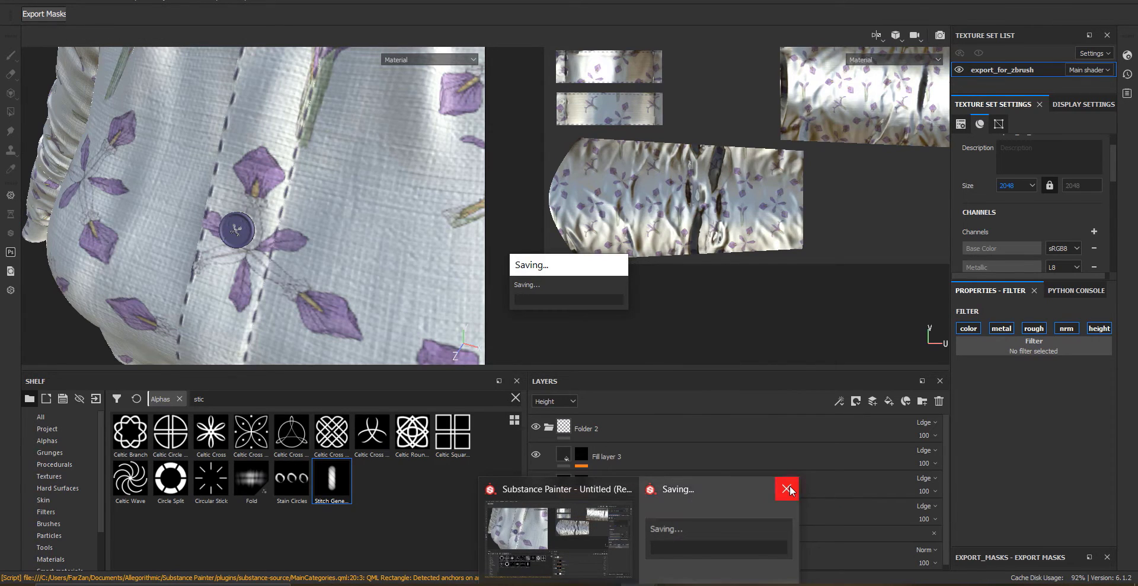
left_click(1034, 345)
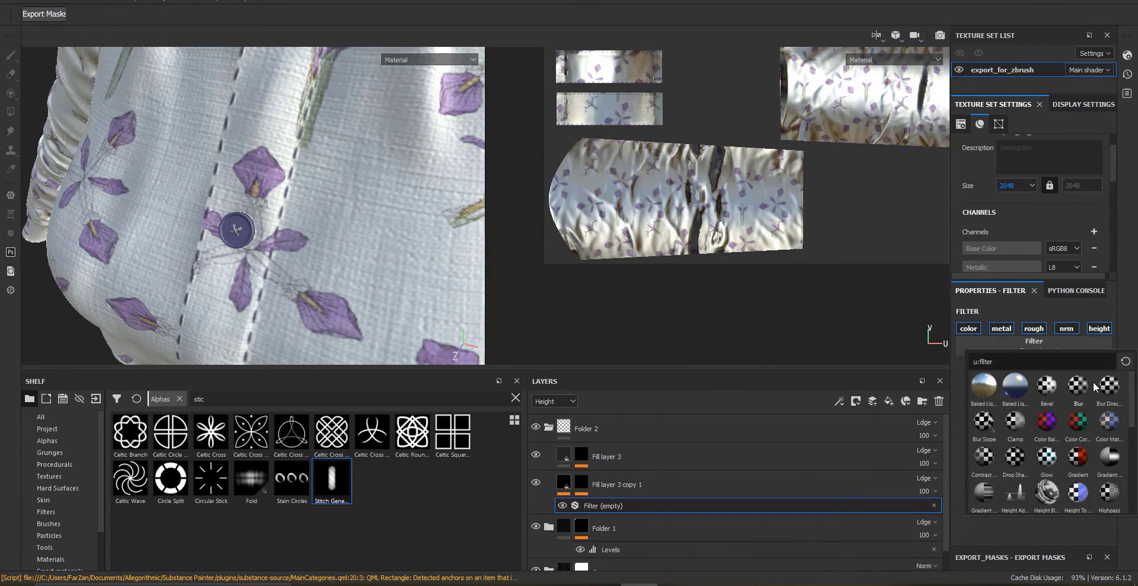
left_click(1080, 391)
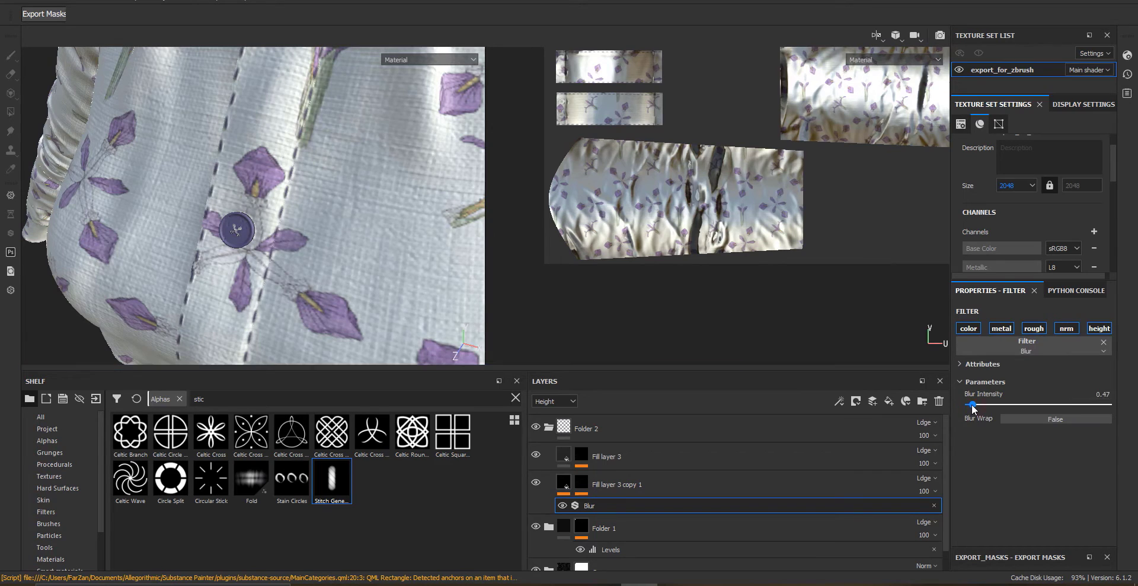
mouse_move(973, 404)
left_mouse_down()
mouse_move(958, 404)
mouse_move(975, 408)
left_mouse_up()
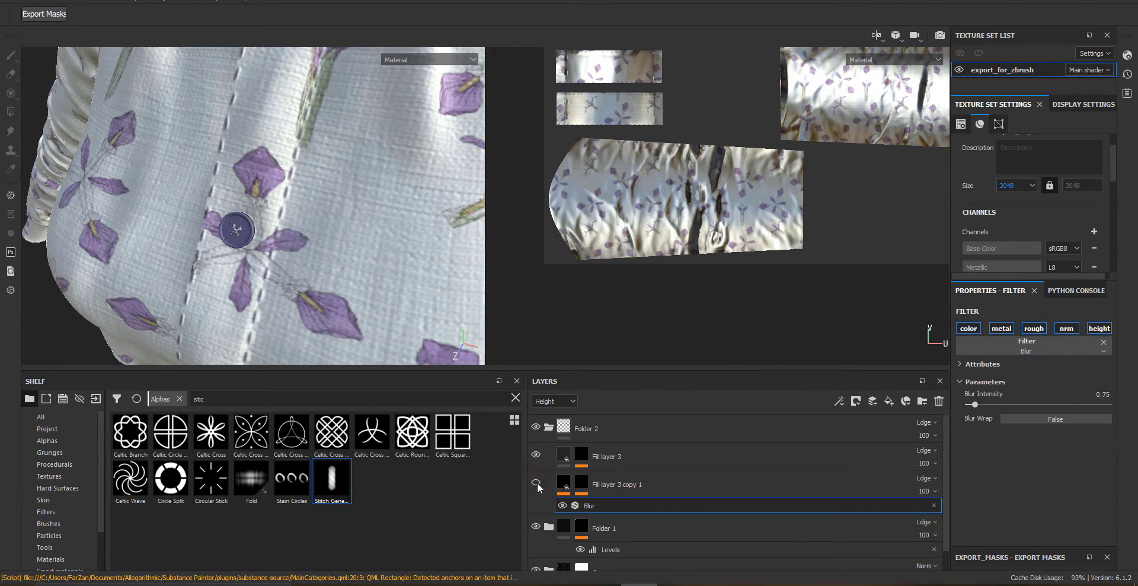
left_click(934, 506)
- Add a Blur filter with intensity 0.47 to the mask of Fill layer 3 copy 1
left_click(581, 480)
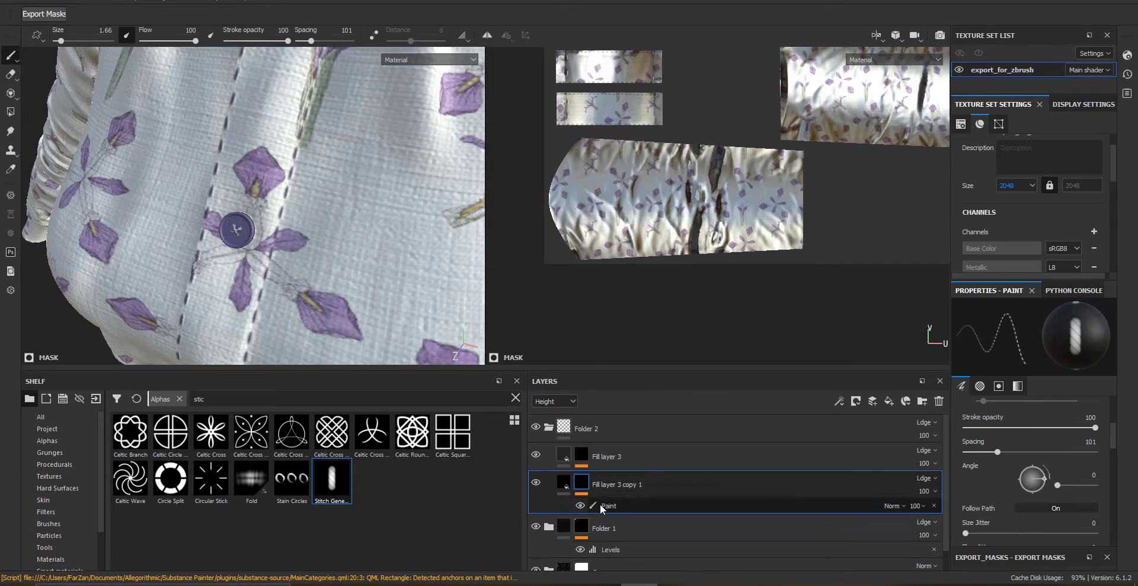
right_click(602, 505)
left_click(642, 445)
left_click(1015, 363)
scroll(344, 273, "up", 5)
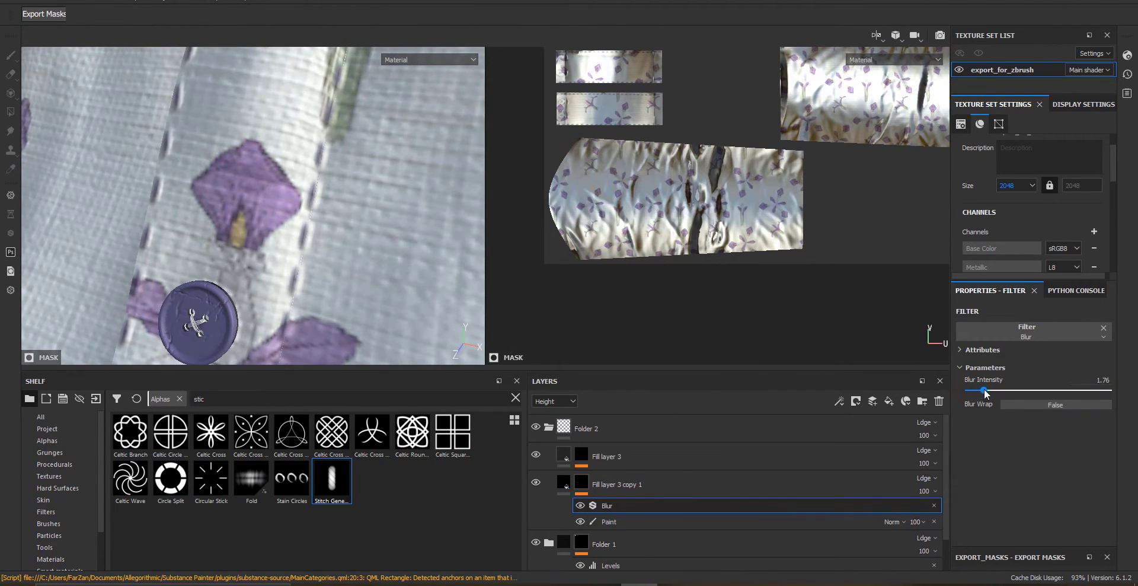
- Set the height blending mode of Fill layer 3 copy 1 to Multiply and its height to -0.2788
left_click(927, 478)
left_click(933, 169)
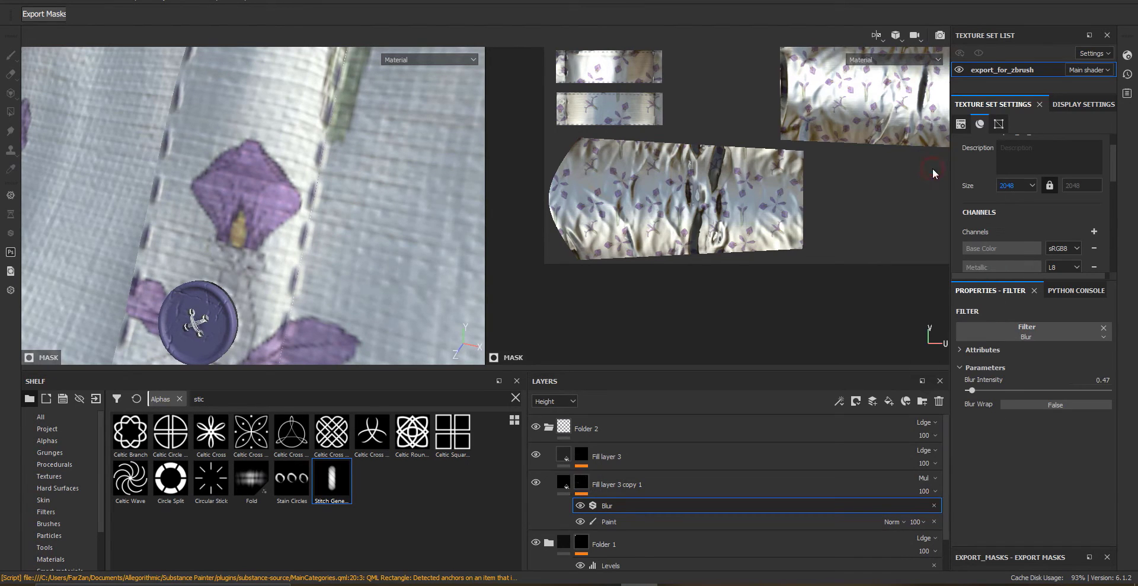
left_click(563, 482)
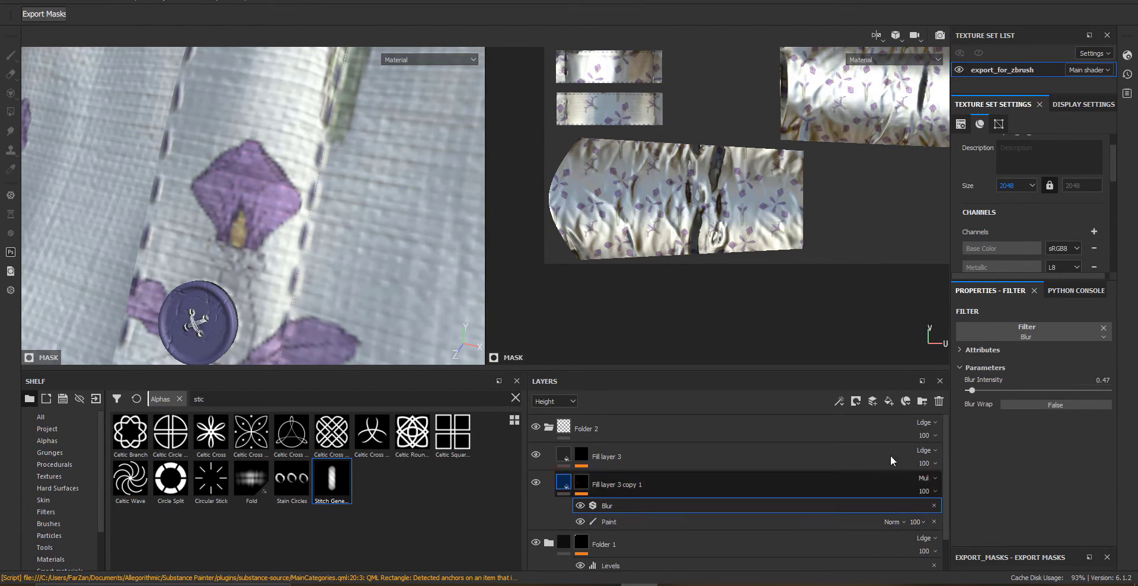
mouse_move(1021, 525)
left_mouse_down()
mouse_move(977, 525)
mouse_move(1020, 524)
mouse_move(1008, 525)
left_mouse_up()
- Examine the stitches along the button placket, chest and collar from near and far in the 3D view
left_click_drag(208, 252, 279, 252, "alt")
scroll(282, 246, "down", 8)
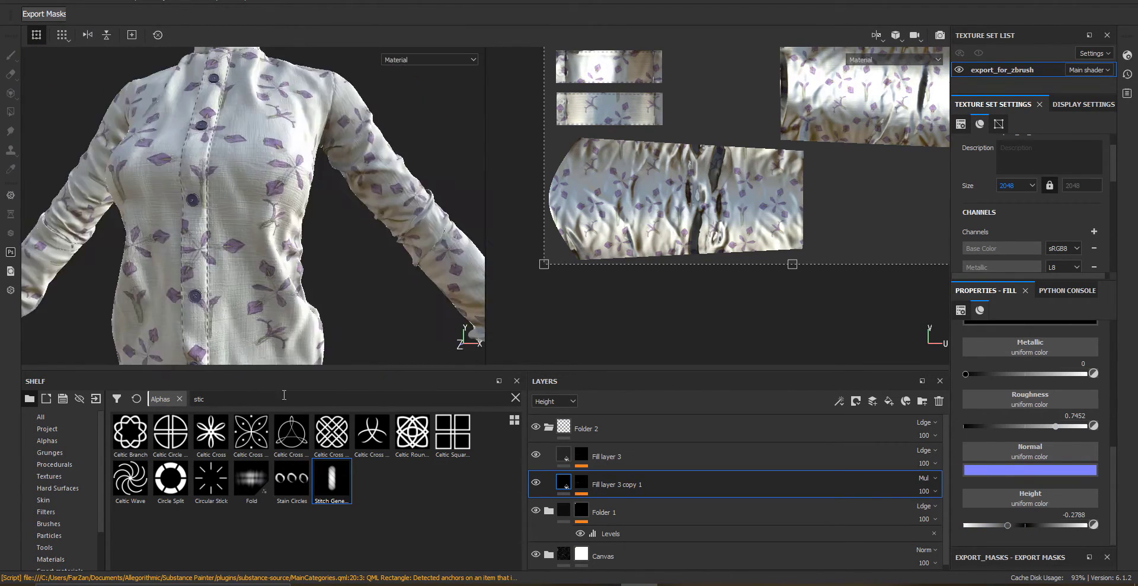
scroll(278, 237, "up", 4)
middle_click_drag(278, 196, 281, 267, "alt")
scroll(281, 255, "up", 5)
mouse_move(281, 255)
left_mouse_down("alt")
mouse_move(302, 276)
mouse_move(277, 267)
left_mouse_up("alt")
scroll(278, 267, "down", 3)
scroll(277, 267, "down", 6)
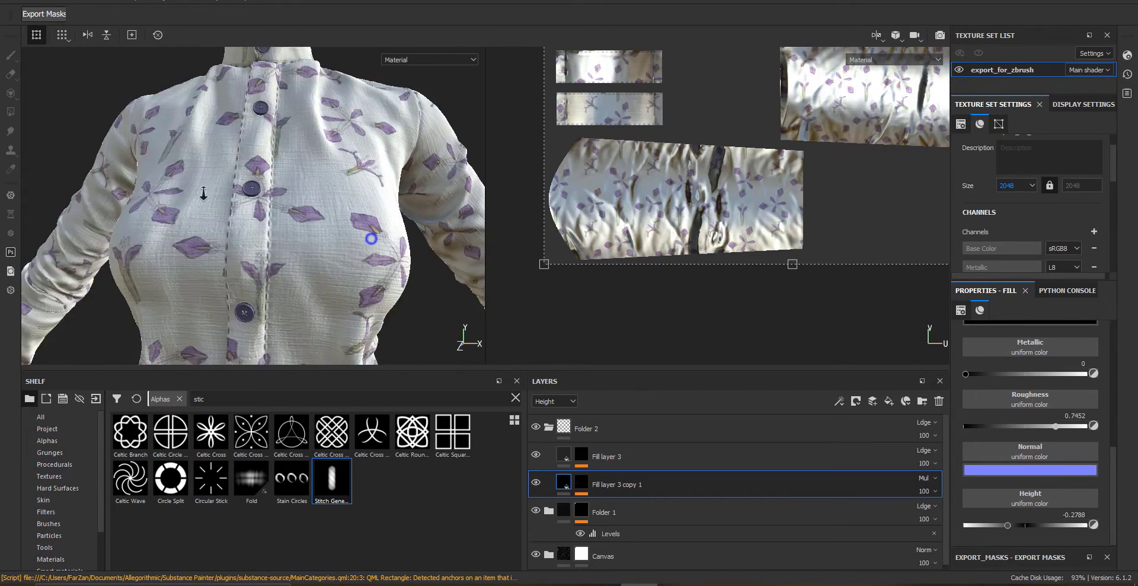
- Save the project as formal_shirt in the Formal shirt folder on the Desktop
key("ctrl+s")
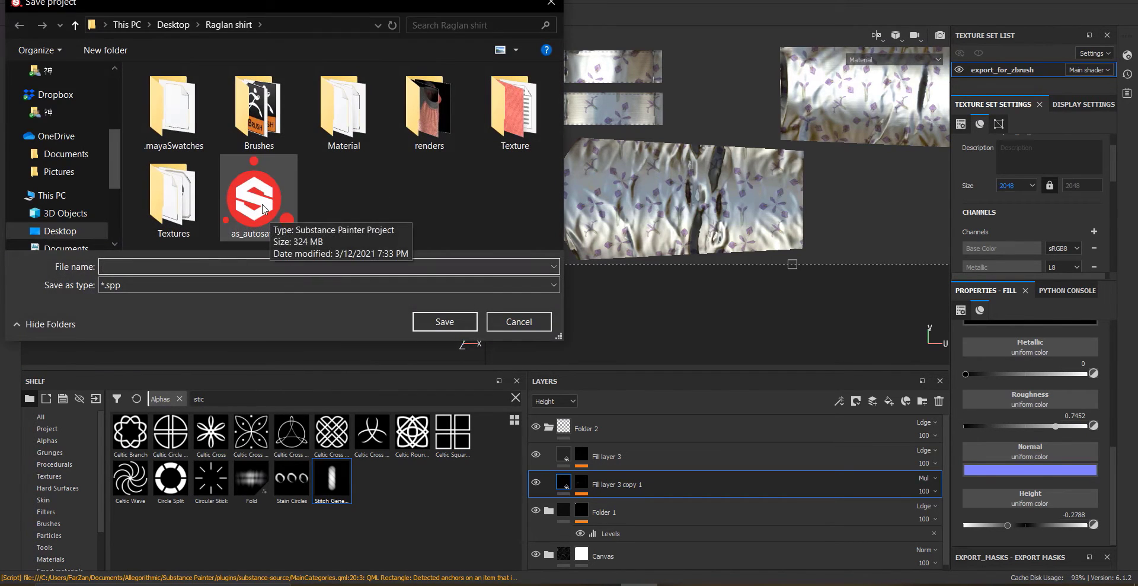
left_click_drag(116, 161, 115, 120)
left_click(81, 159)
left_click(152, 260)
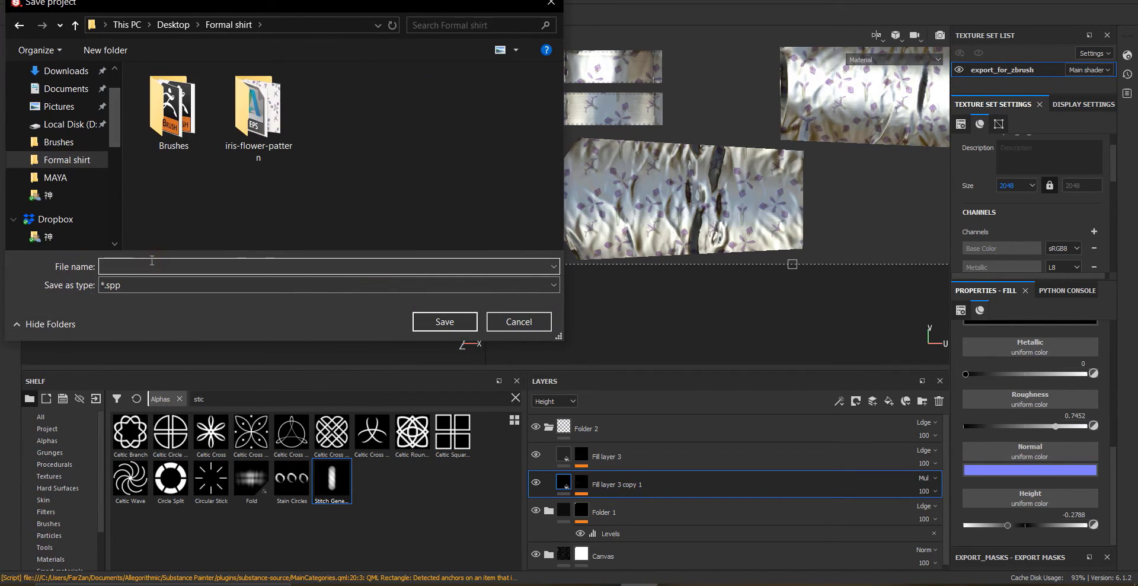
type("formal_shirt")
key("Return")
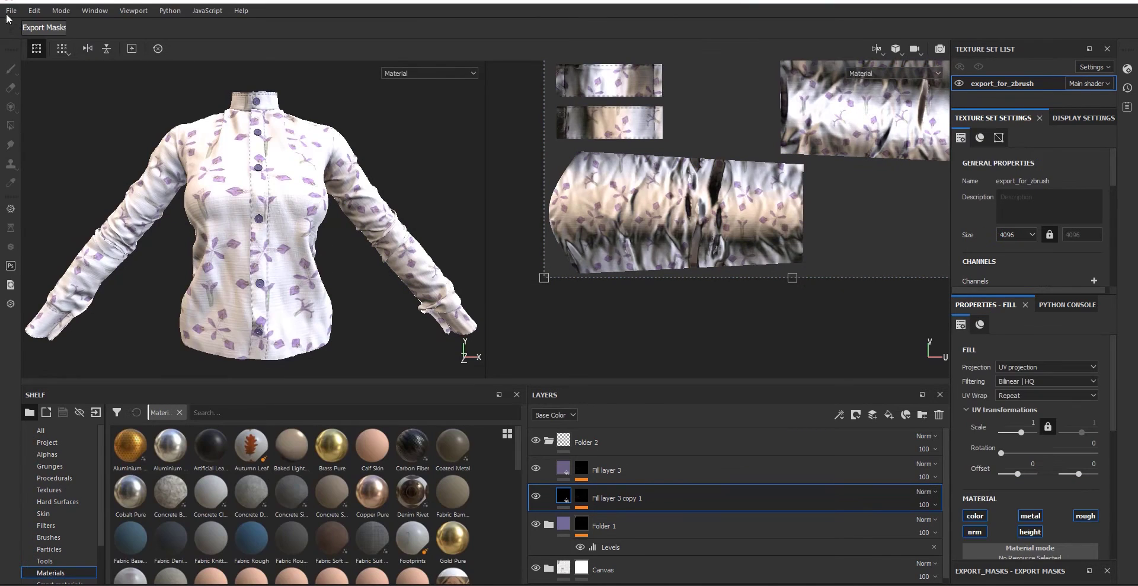
- Start exporting the textures and set the output directory to a new Textures folder inside the Formal shirt folder
left_click(8, 11)
left_click(39, 220)
left_click(590, 153)
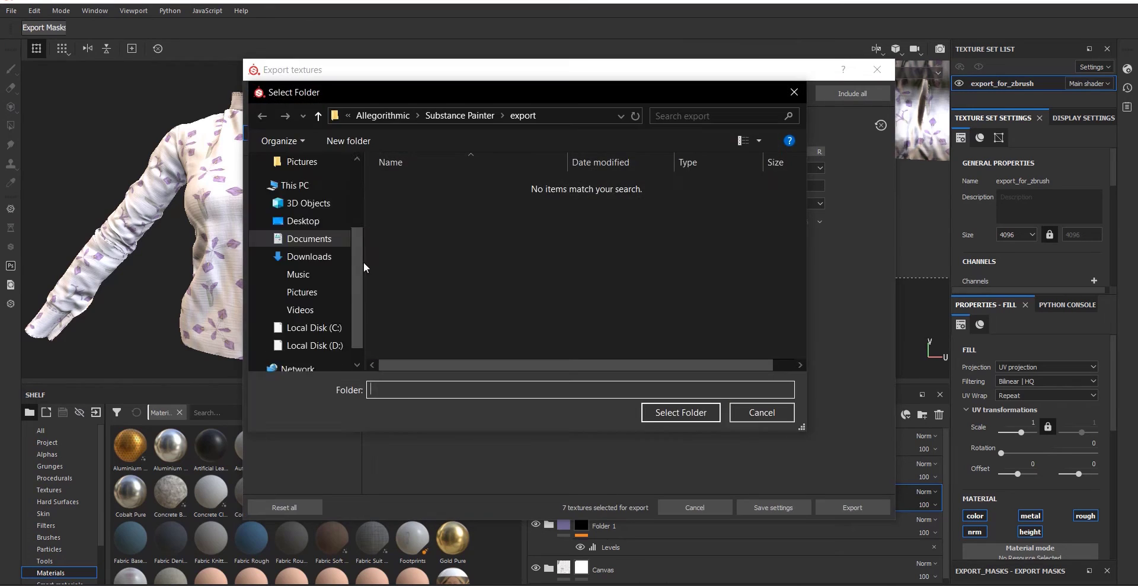
scroll(332, 261, "up", 2)
left_click(320, 254)
key("ctrl+shift+n")
type("T")
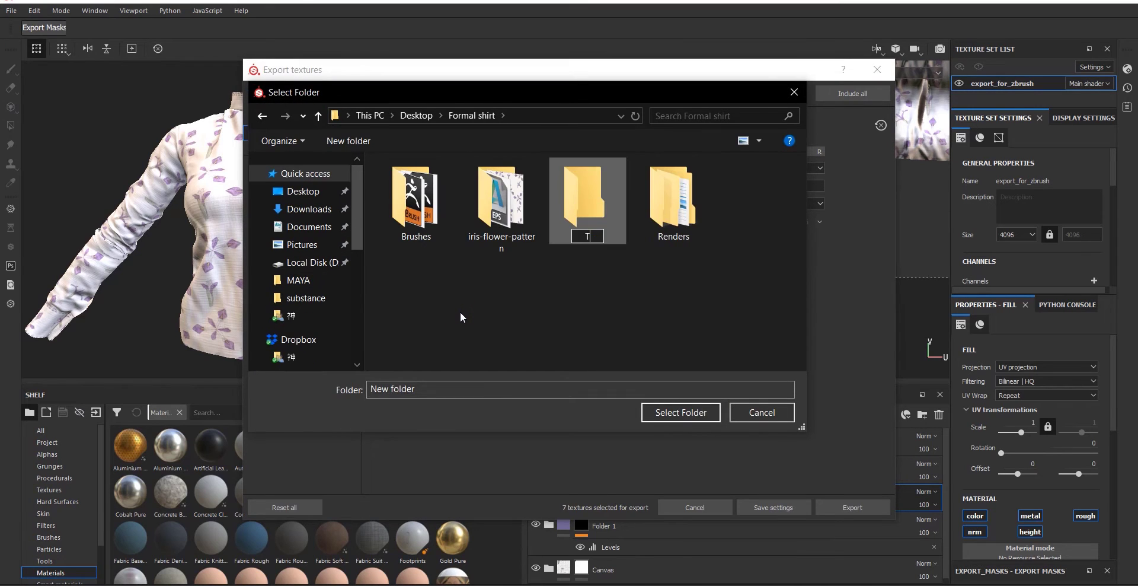
type("extures")
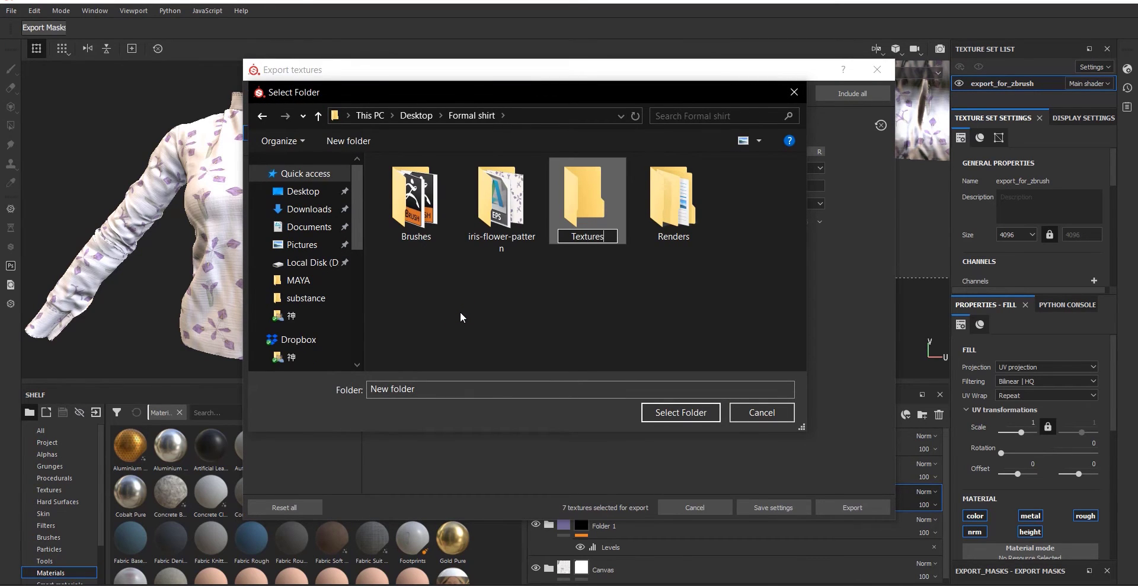
key("Return")
key("Return")
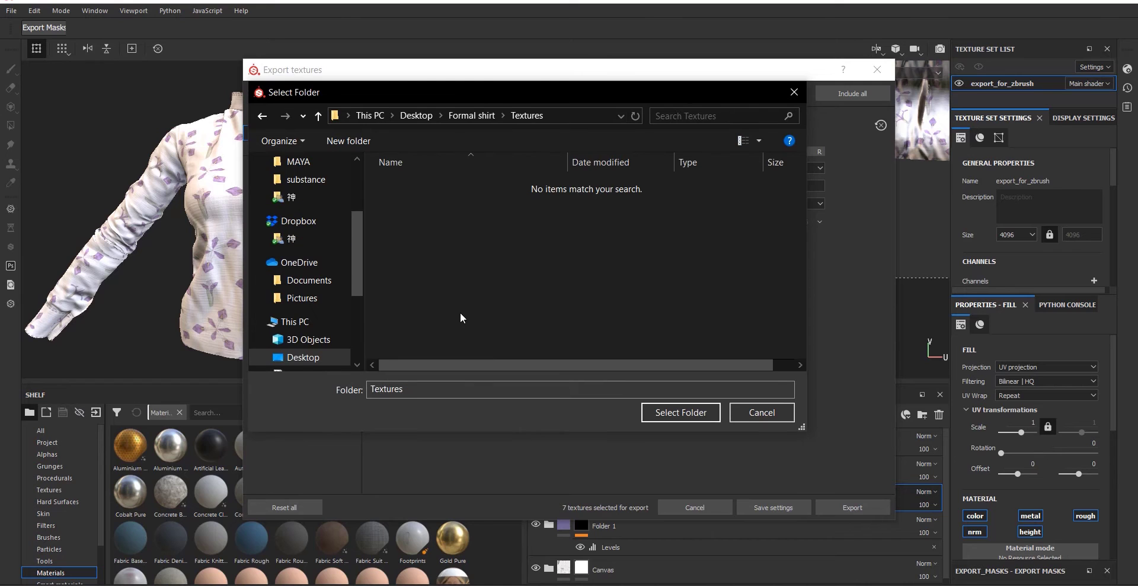
left_click(665, 411)
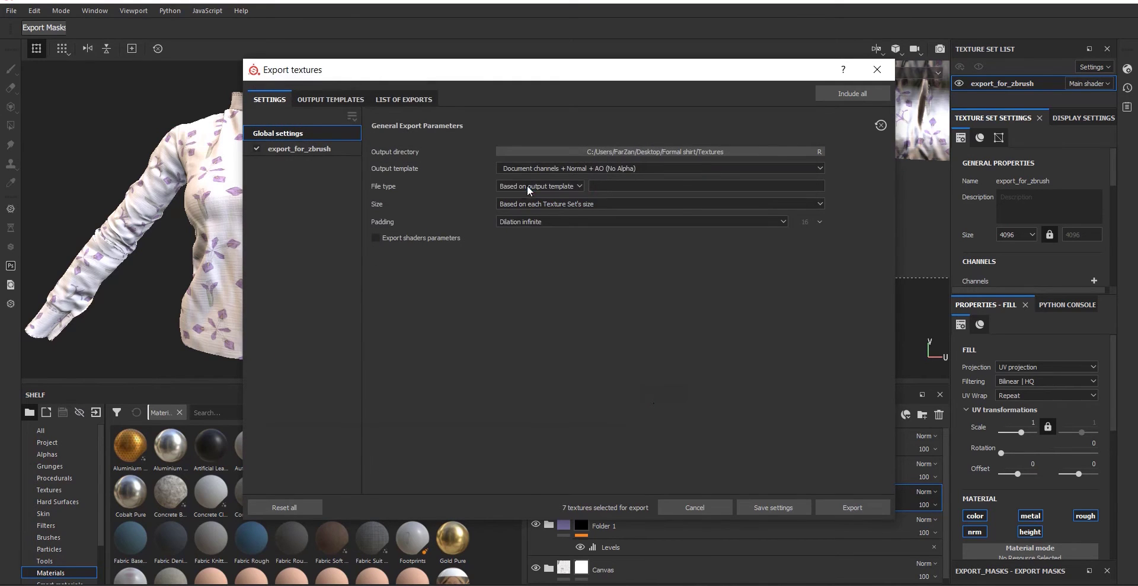
- Configure the export with the Arnold (AiStandard) template, exr file type and size 4096, keeping Dilation infinite padding
left_click(525, 169)
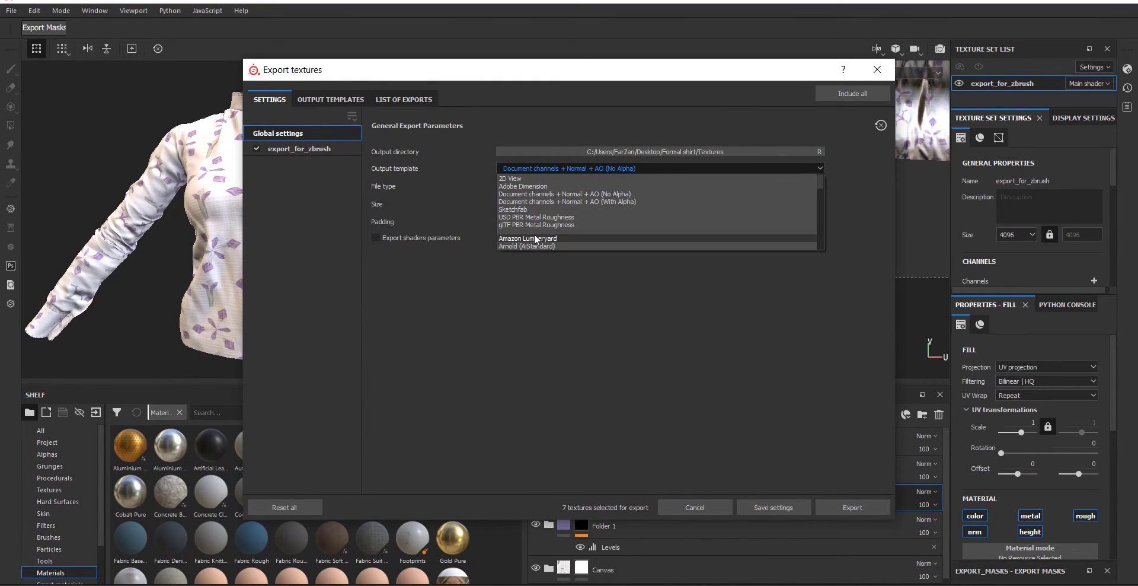
scroll(584, 236, "down", 1)
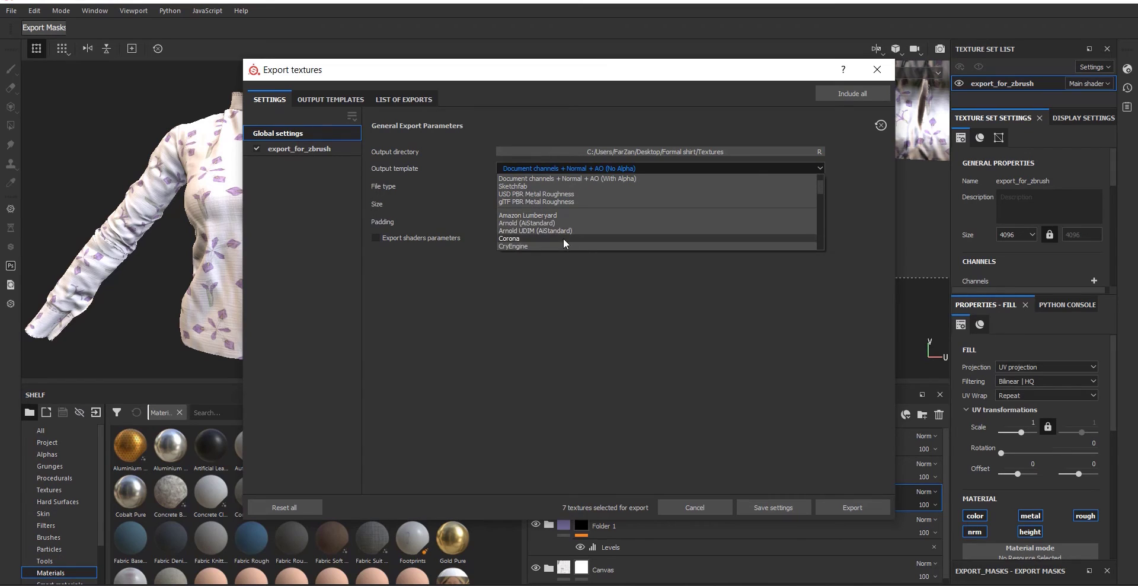
left_click(525, 224)
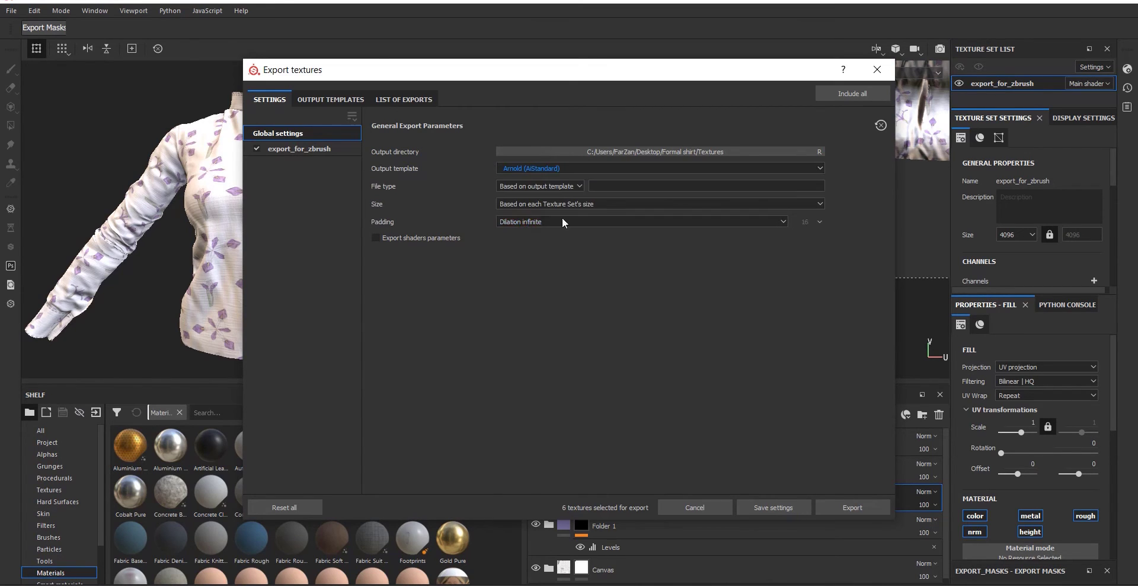
left_click(576, 187)
scroll(528, 247, "down", 2)
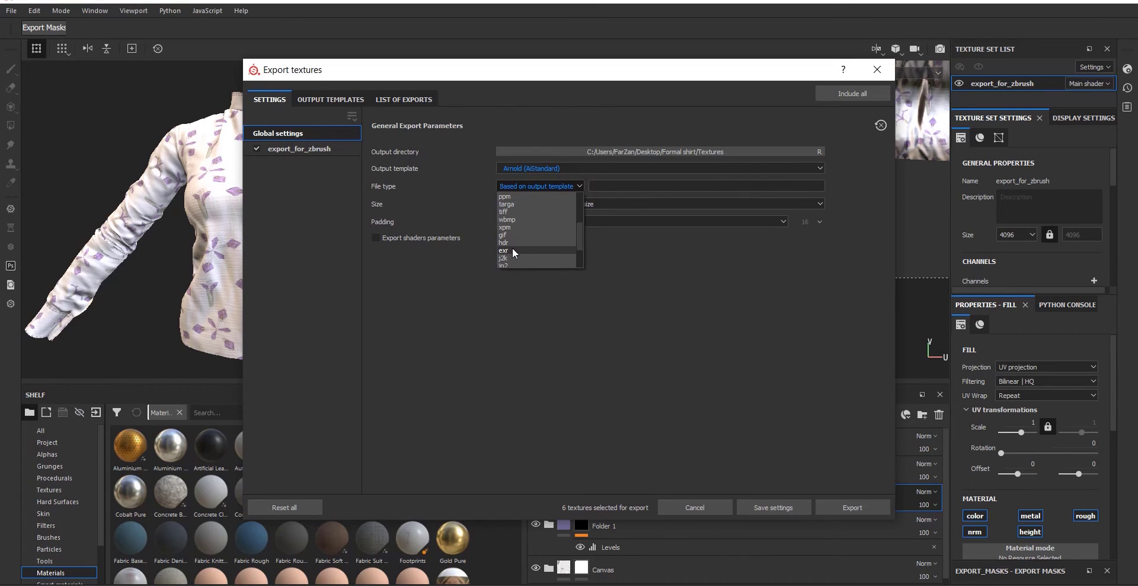
left_click(511, 250)
left_click(584, 204)
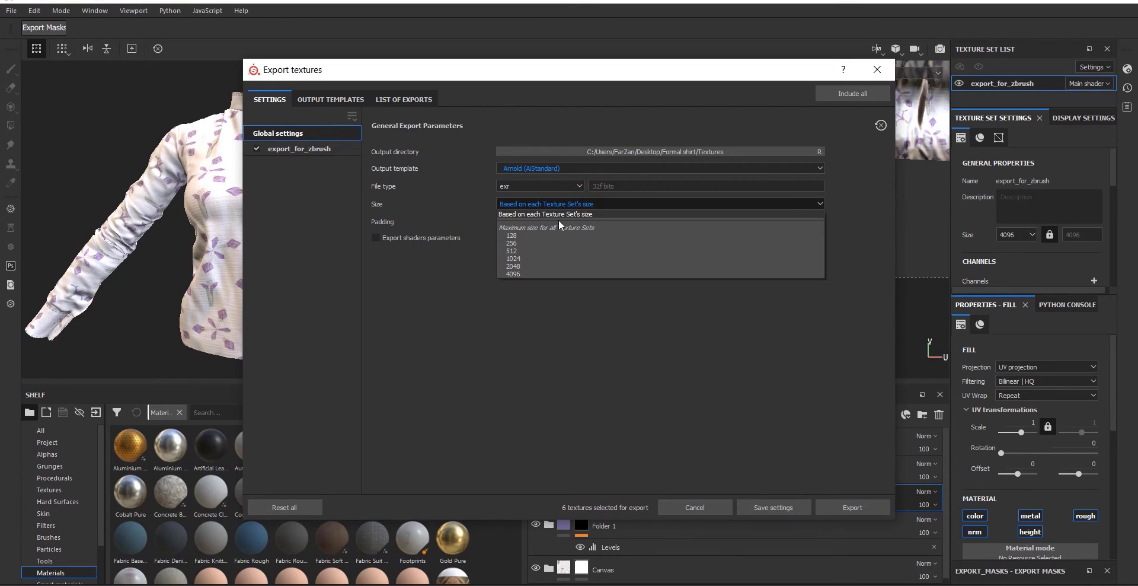
left_click(513, 273)
left_click(514, 221)
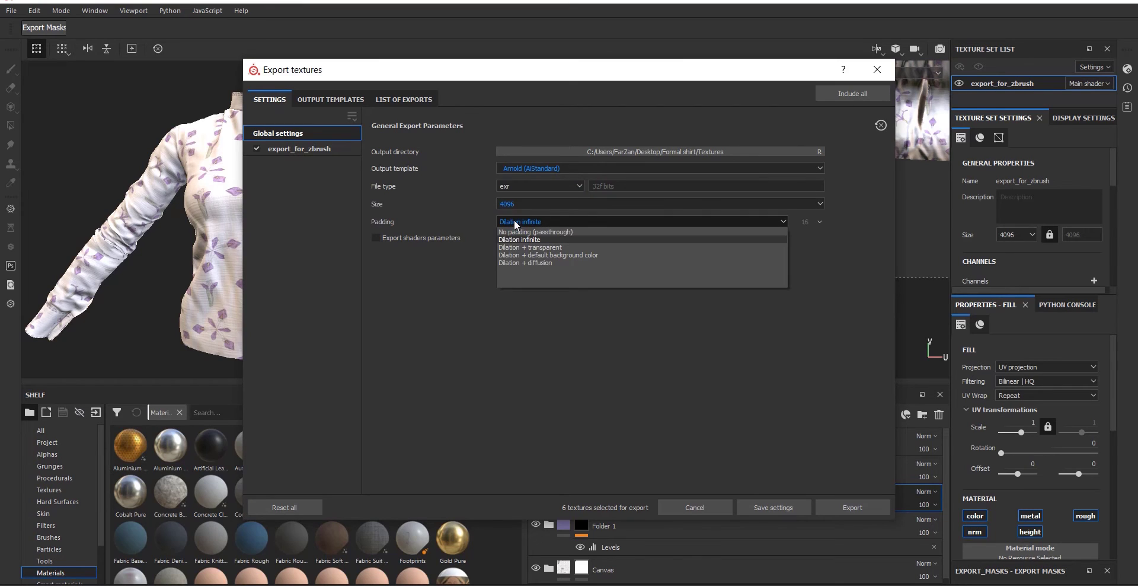
left_click(514, 221)
- Exclude the Metalness and Emissive maps of export_for_zbrush, export the remaining textures and save the export settings
left_click(338, 148)
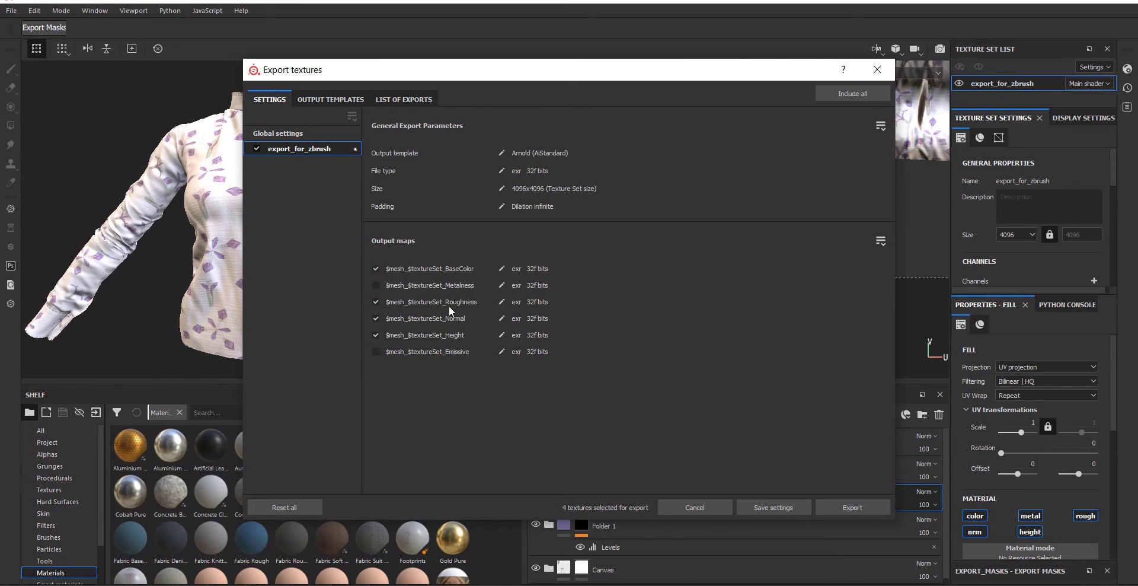
left_click(350, 100)
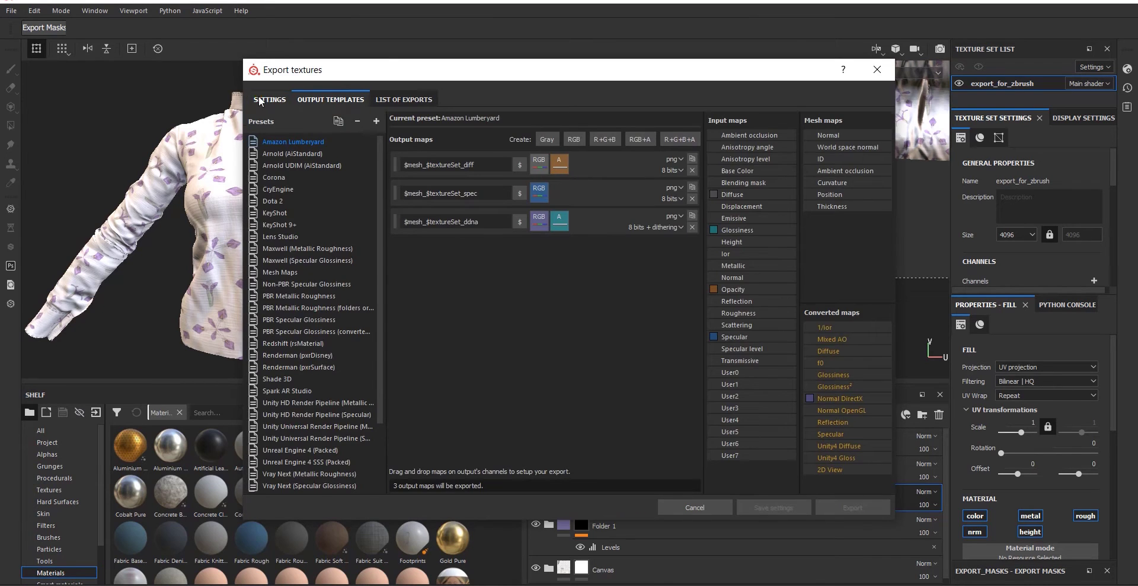
left_click(261, 99)
left_click(330, 99)
left_click(393, 101)
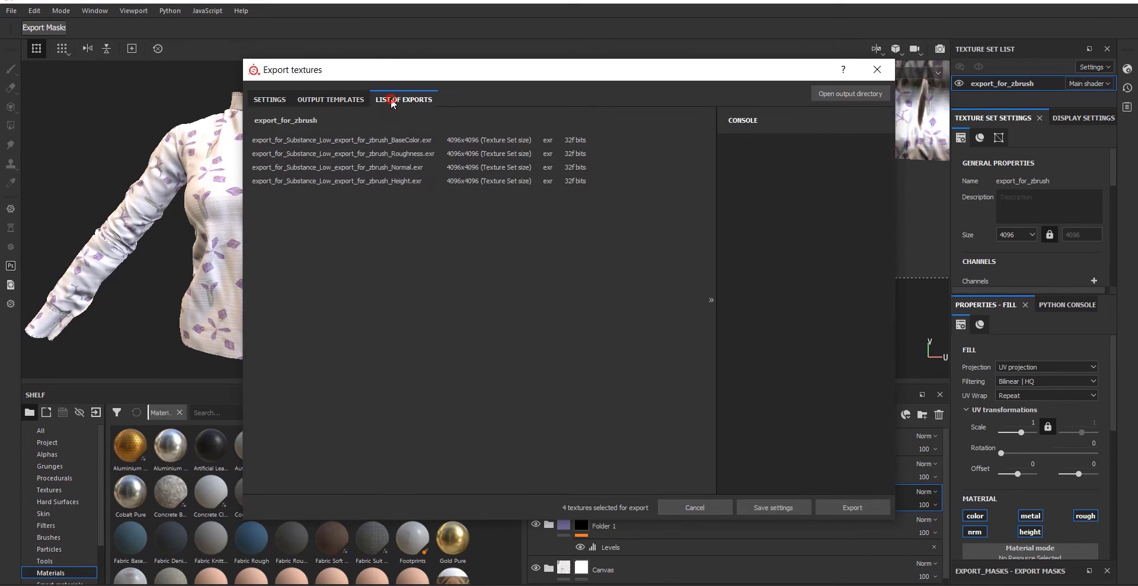
left_click(854, 507)
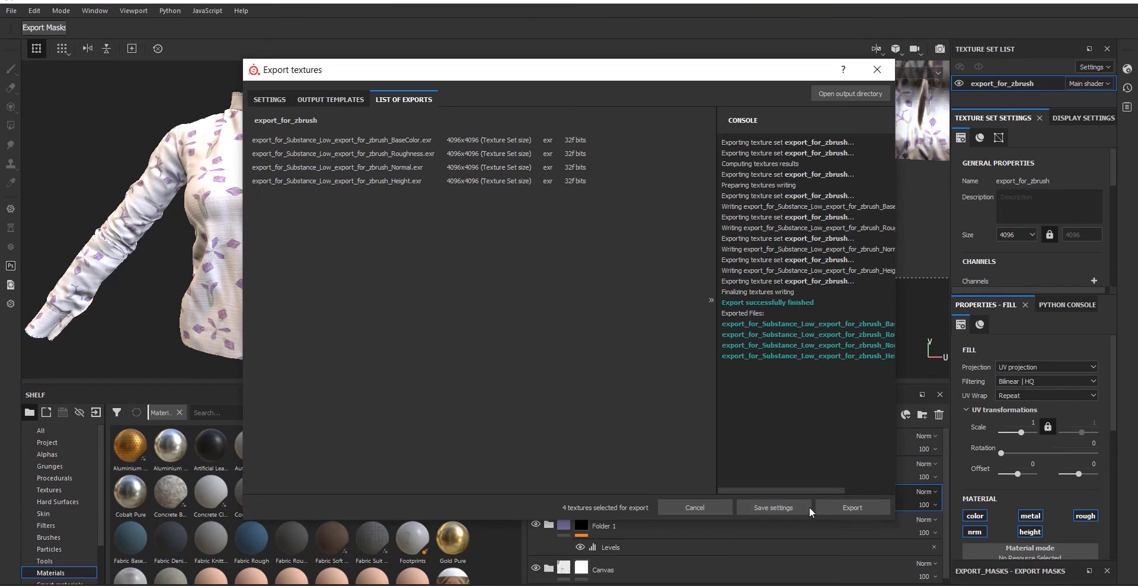
left_click(765, 507)
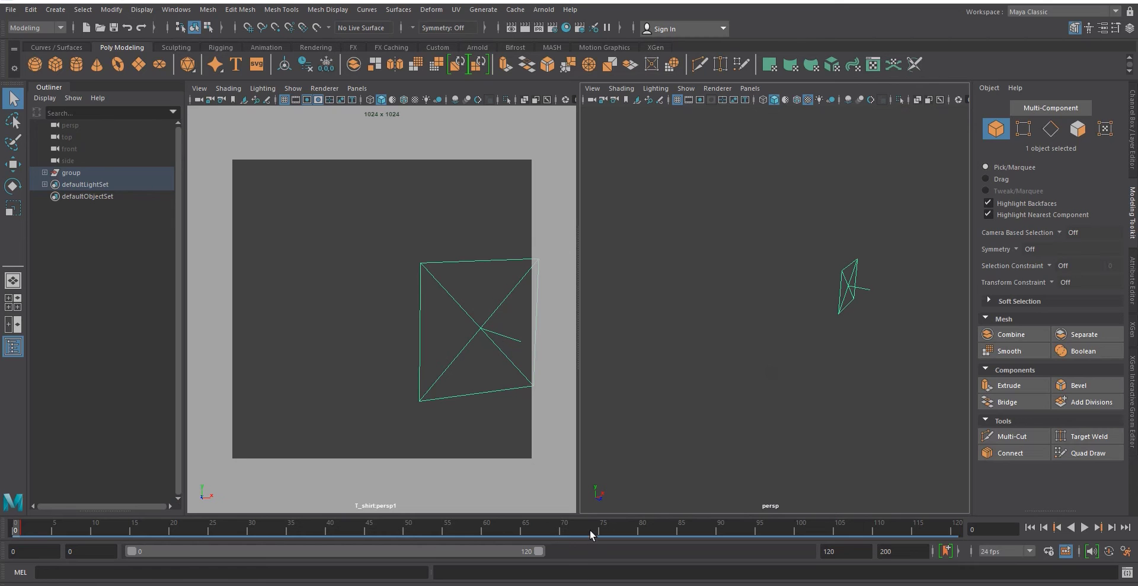
- Import export_for_Substance_Low.fbx from the Formal shirt folder on the Desktop into the scene
left_click(10, 9)
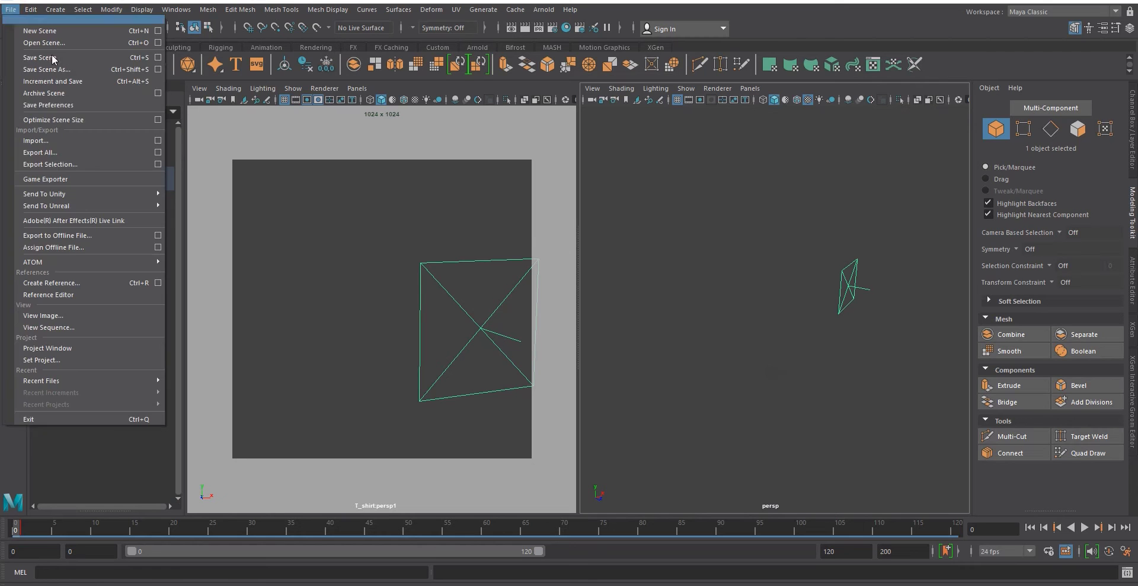
left_click(36, 140)
left_click(249, 214)
left_click(333, 282)
key("f")
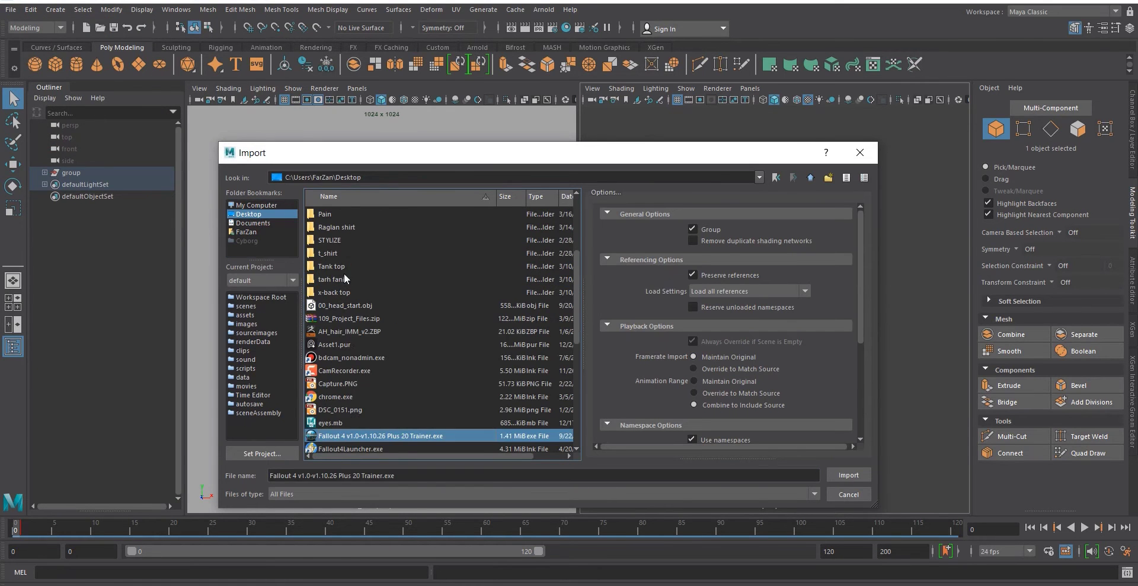
scroll(336, 272, "up", 2)
double_click(343, 229)
left_click(359, 279)
left_click(323, 294)
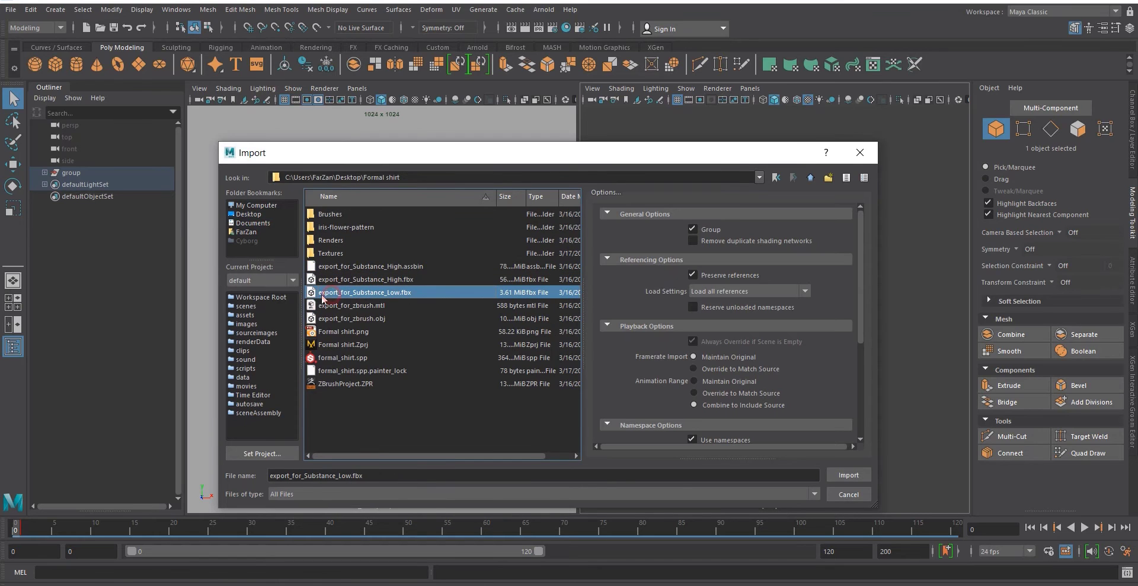
double_click(401, 293)
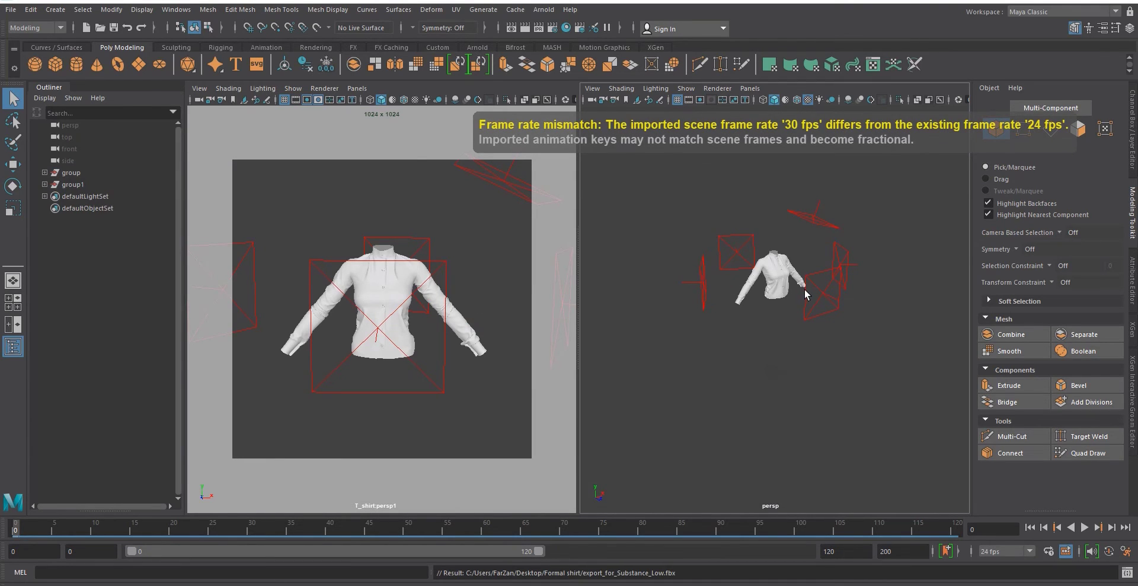
- Frame the imported shirt in the T_shirt:persp1 camera view and assign a new Standard Surface material to its mesh
left_click_drag(472, 325, 391, 308, "alt")
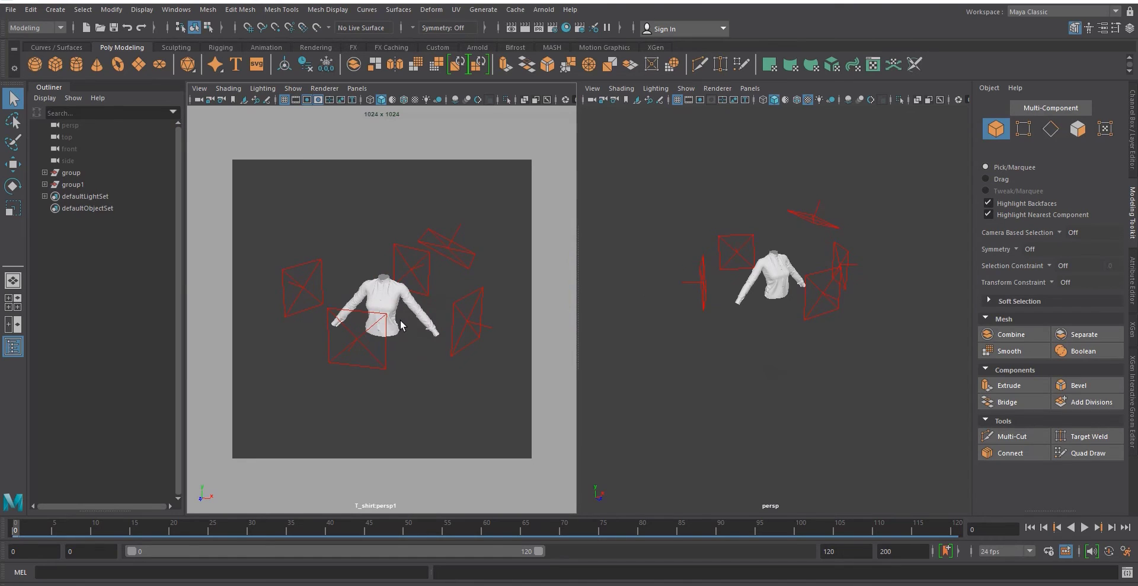
right_click_drag(418, 313, 452, 361, "alt")
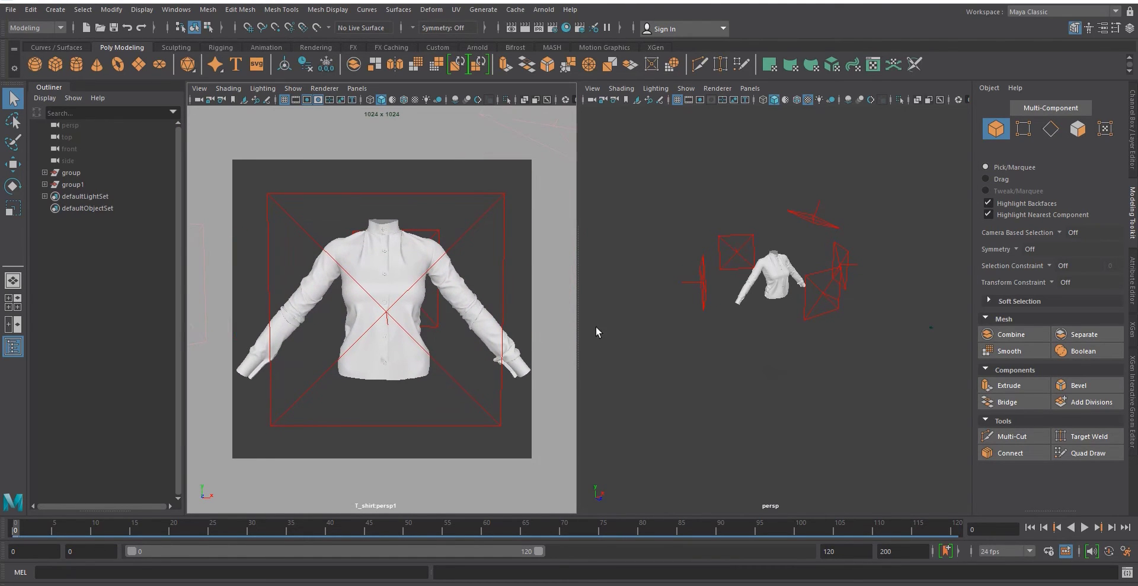
right_click_drag(800, 309, 791, 333, "alt")
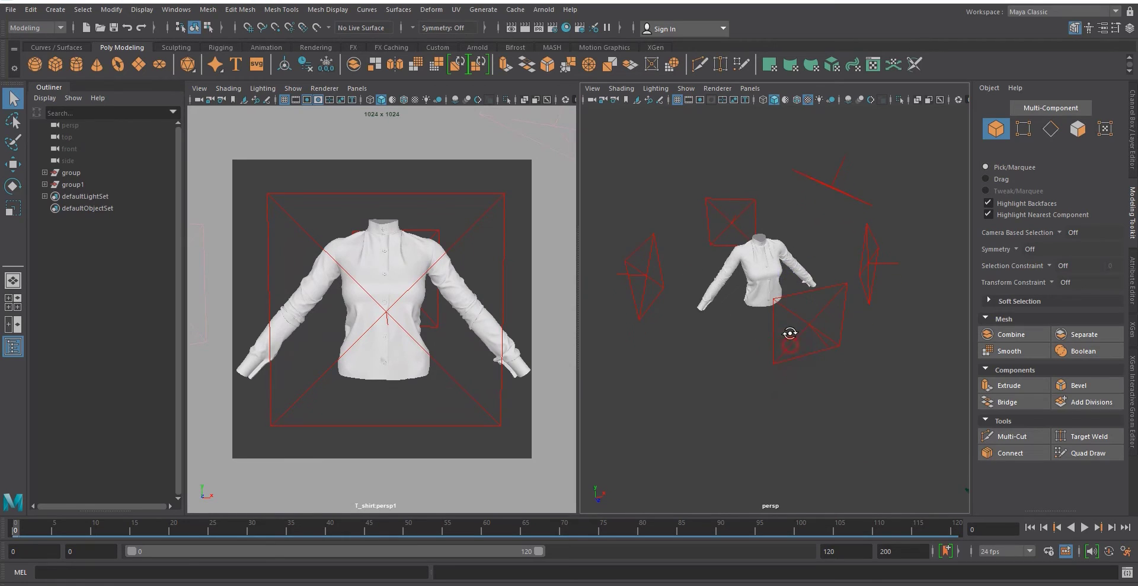
left_click(760, 271)
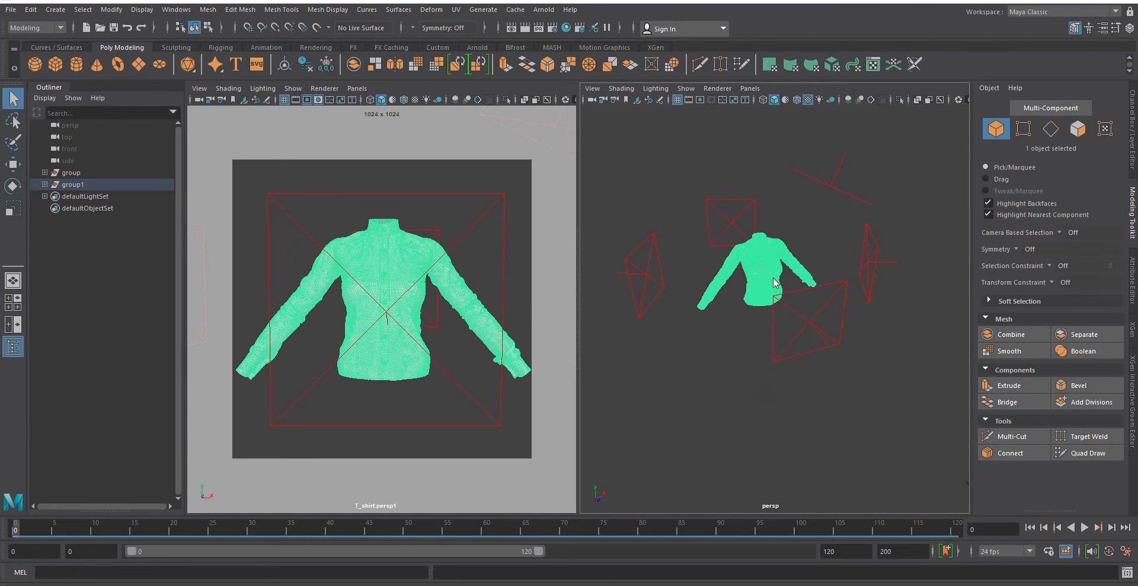
right_click_drag(761, 266, 847, 571)
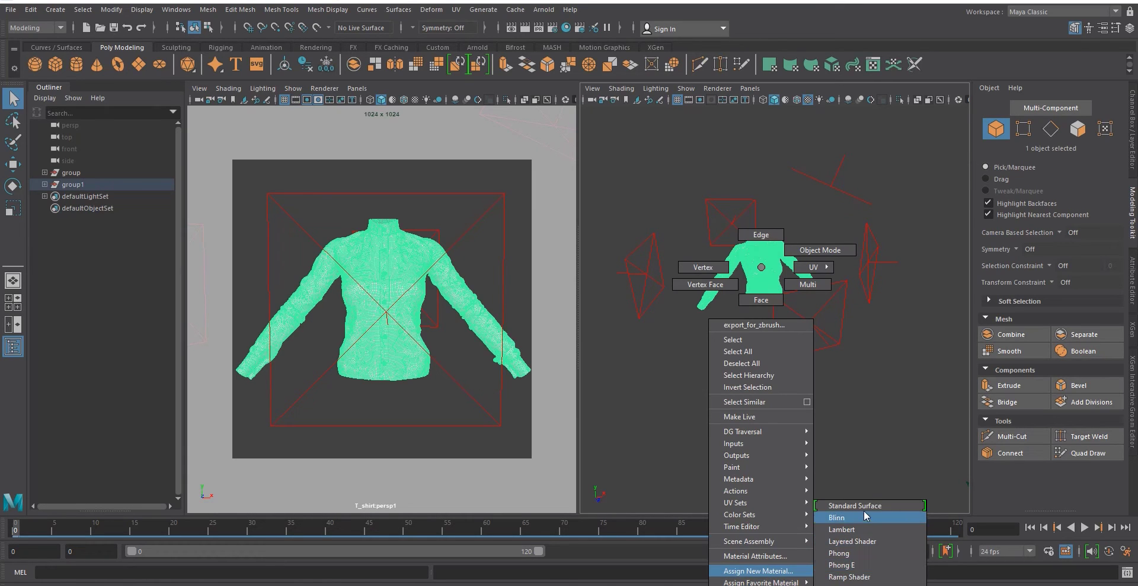
right_click_drag(864, 512, 863, 506)
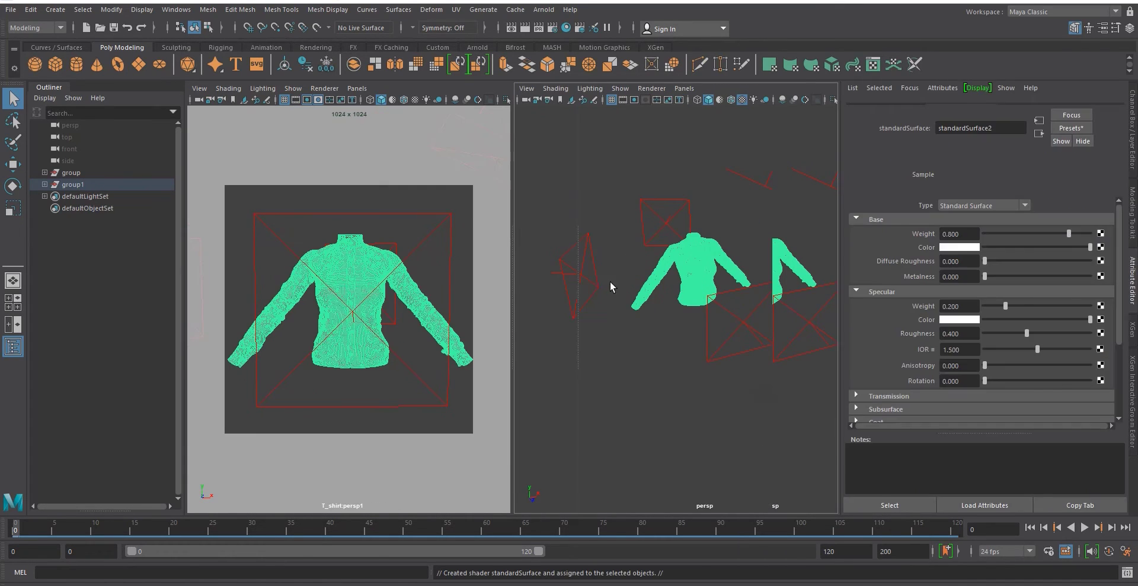
left_click(651, 288)
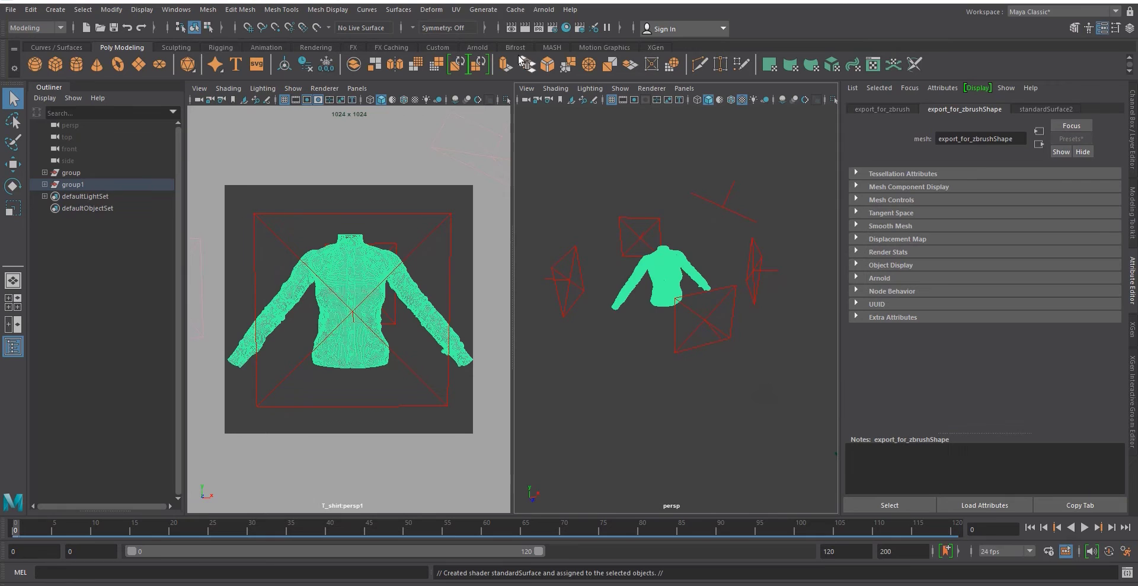
- Open the Arnold RenderView and shrink its window to a small size beside the perspective view
left_click(545, 10)
left_click(551, 42)
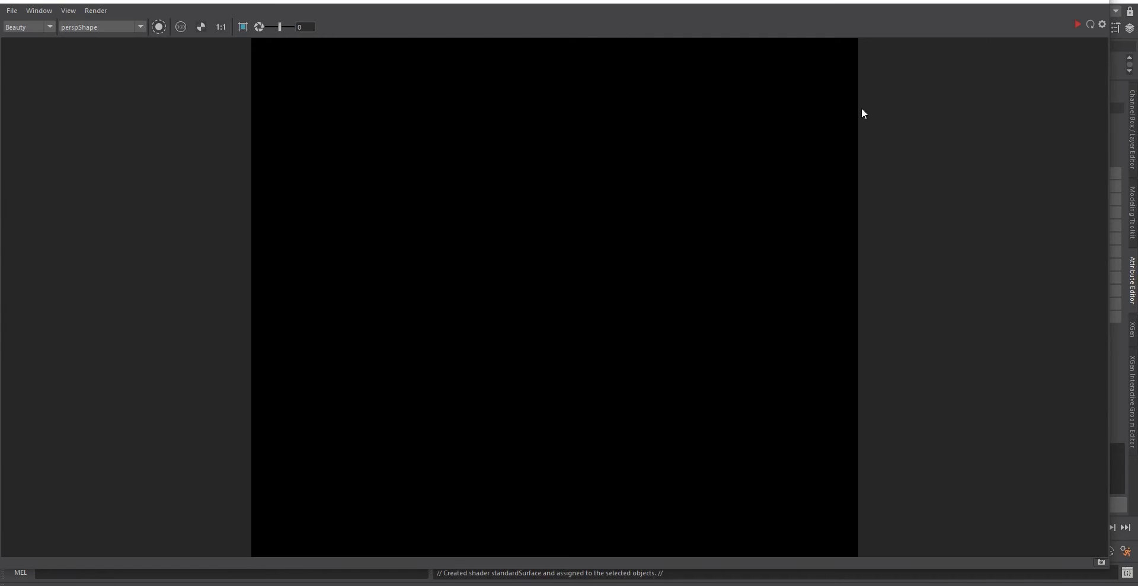
left_click_drag(919, 2, 1005, 385)
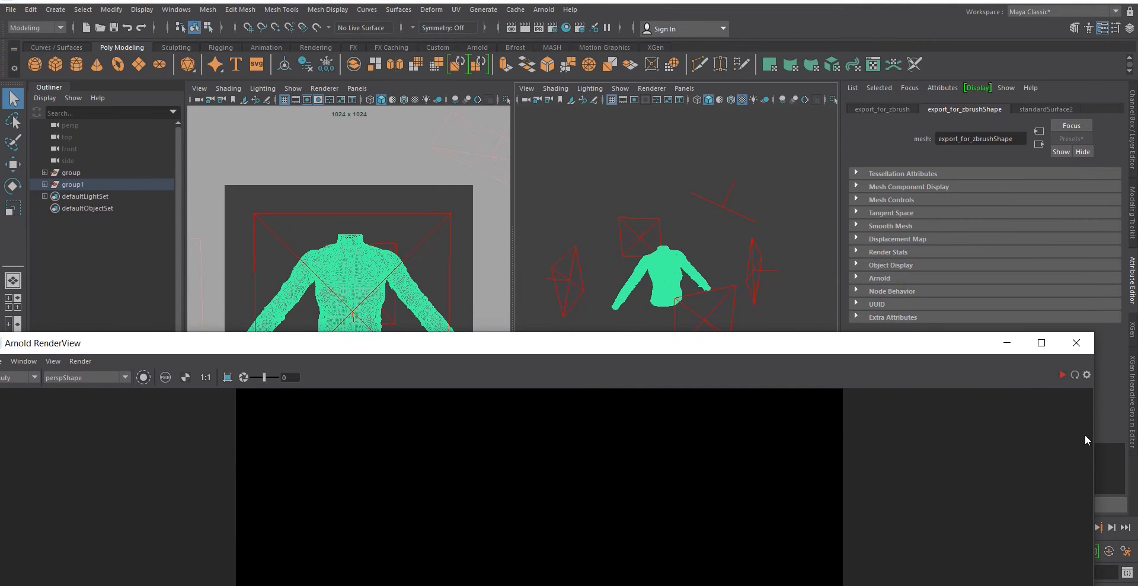
left_click_drag(1093, 434, 376, 420)
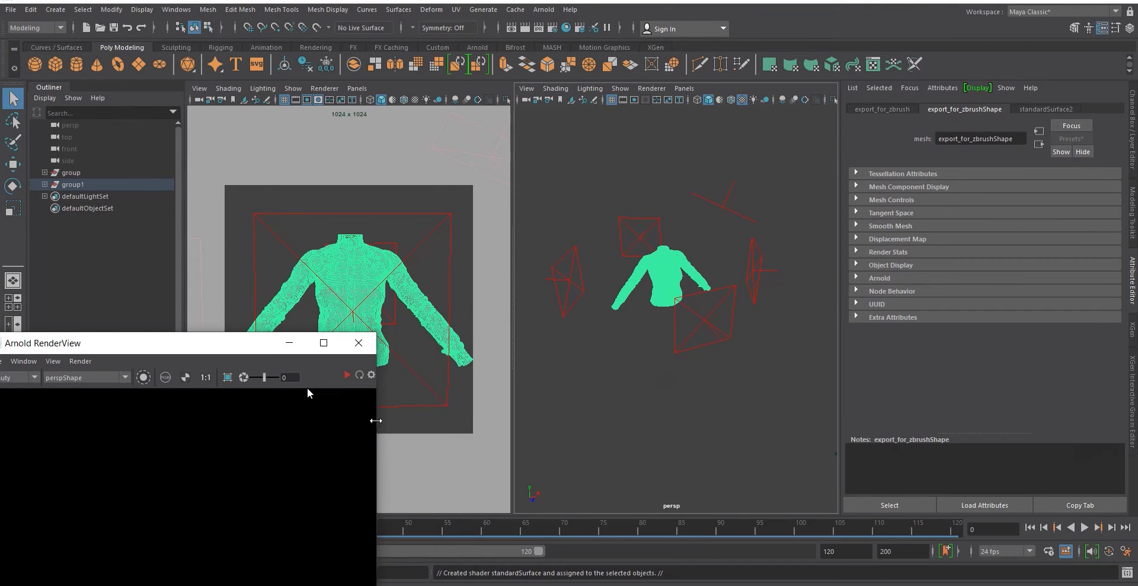
left_click_drag(249, 342, 369, 158)
- Start an Arnold render and switch the render camera from perspShape to T_shirt:persp1Shape
scroll(350, 397, "down", 2)
left_click(466, 190)
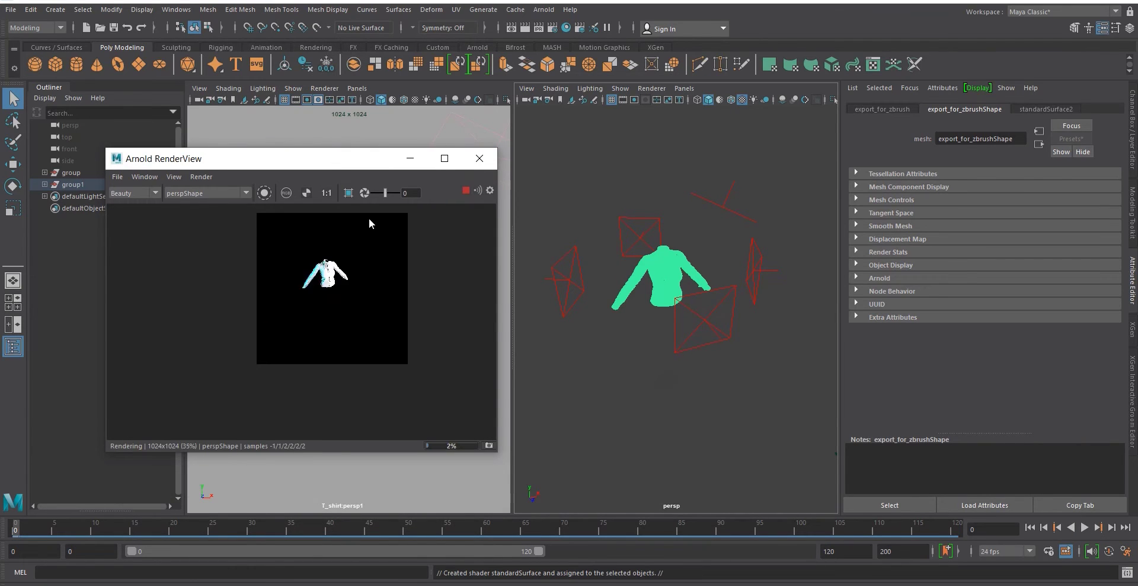
scroll(369, 222, "up", 2)
left_click(246, 193)
left_click(225, 208)
scroll(306, 330, "up", 2)
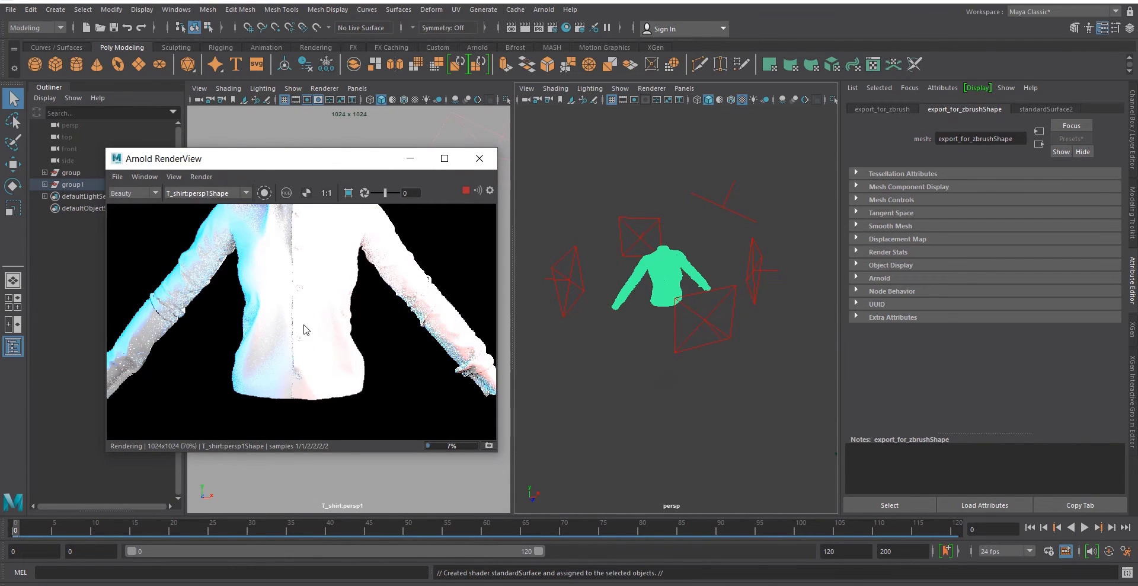
- Whiten the area lights and reduce their exposure, setting 7 on the left light and 6 on the front light, and render again
left_click(569, 282)
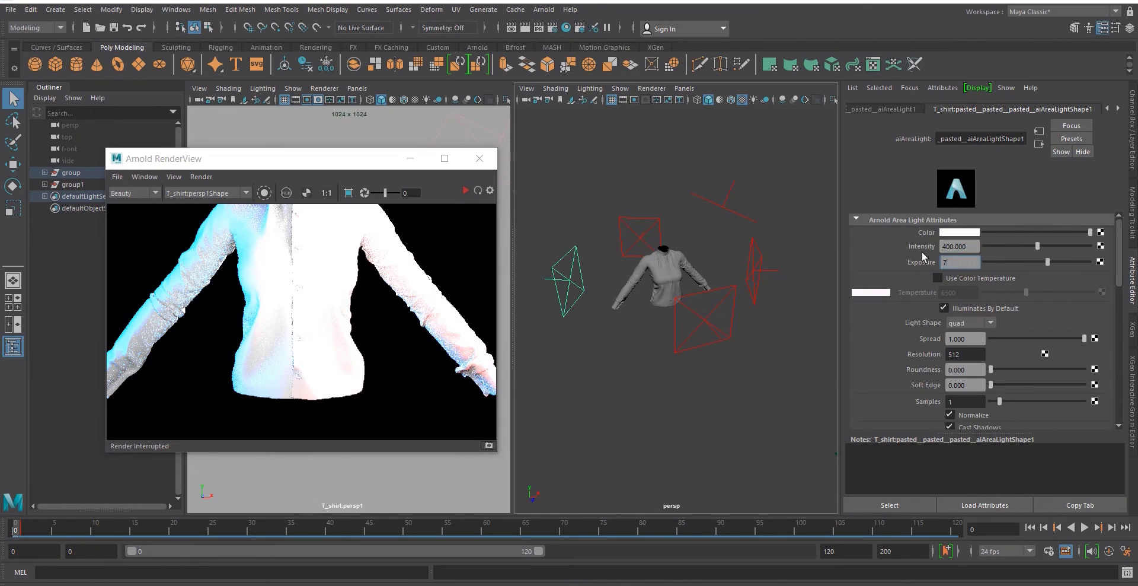
left_click(747, 219)
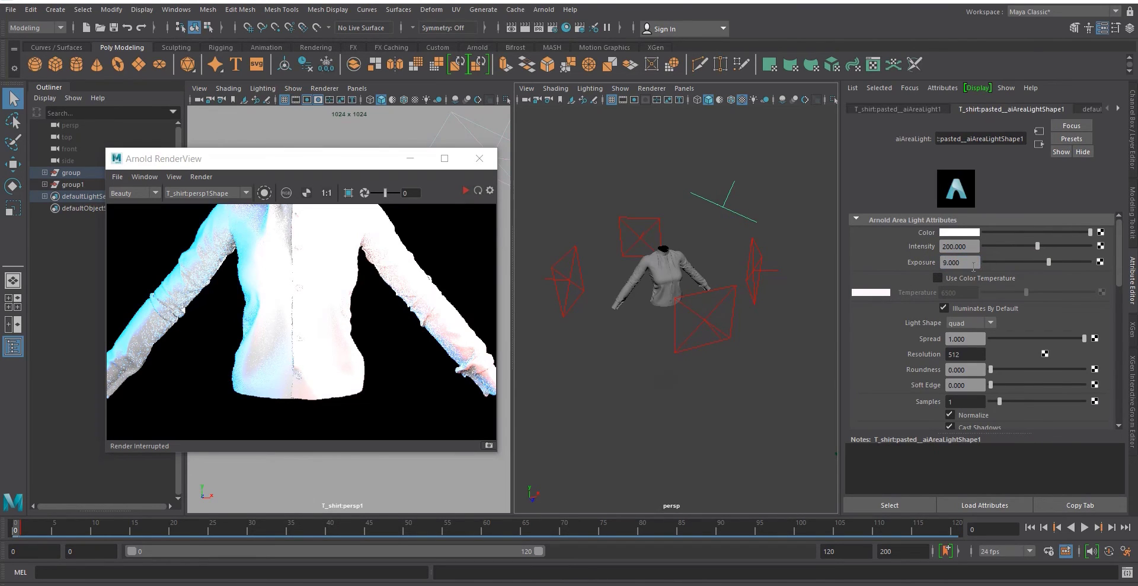
left_click(776, 271)
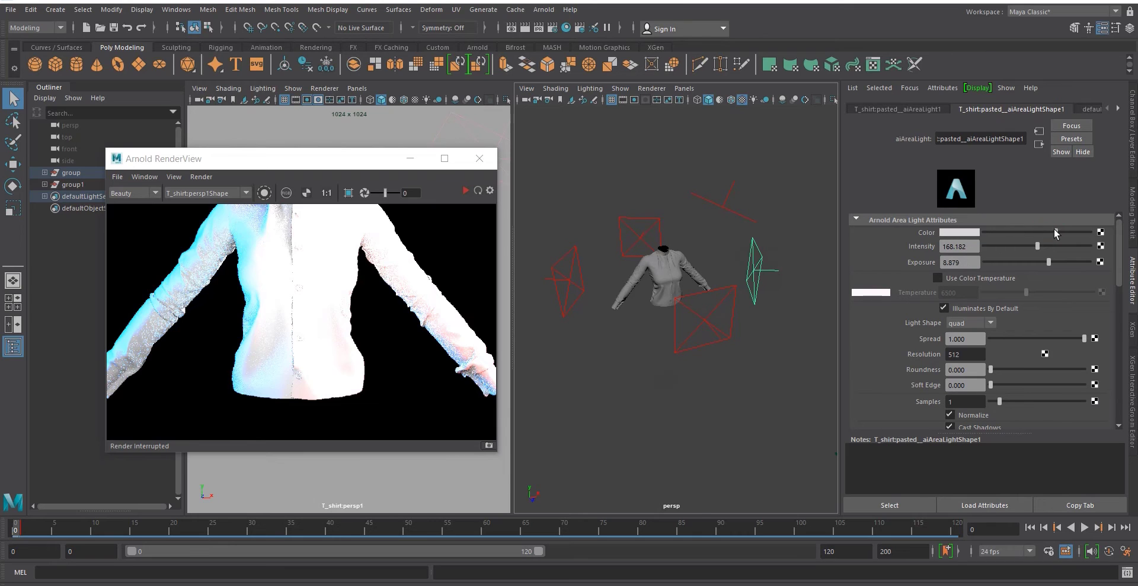
left_click(734, 311)
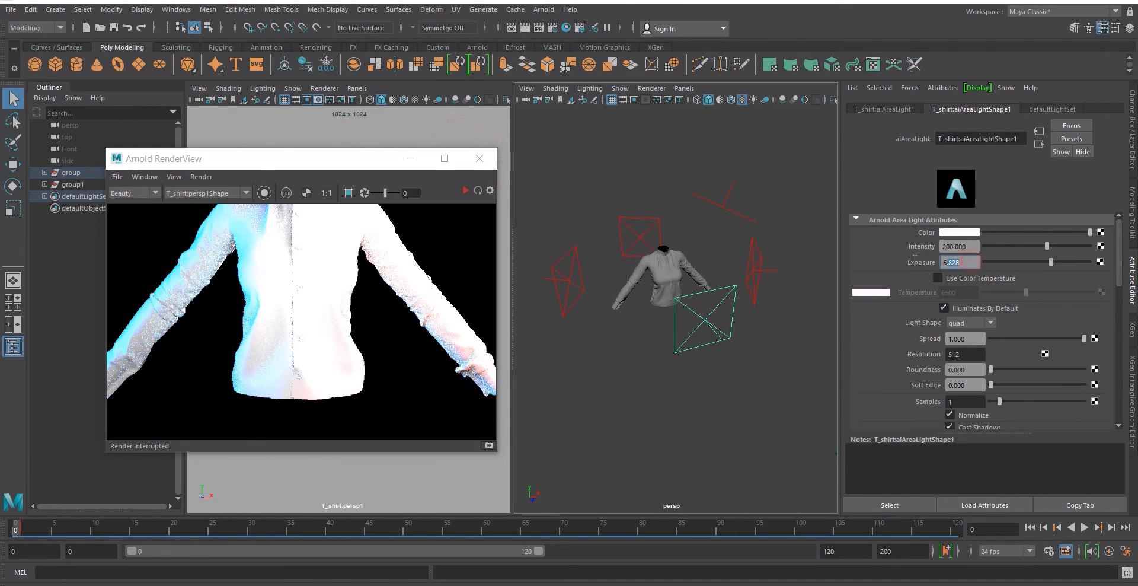
left_click(465, 191)
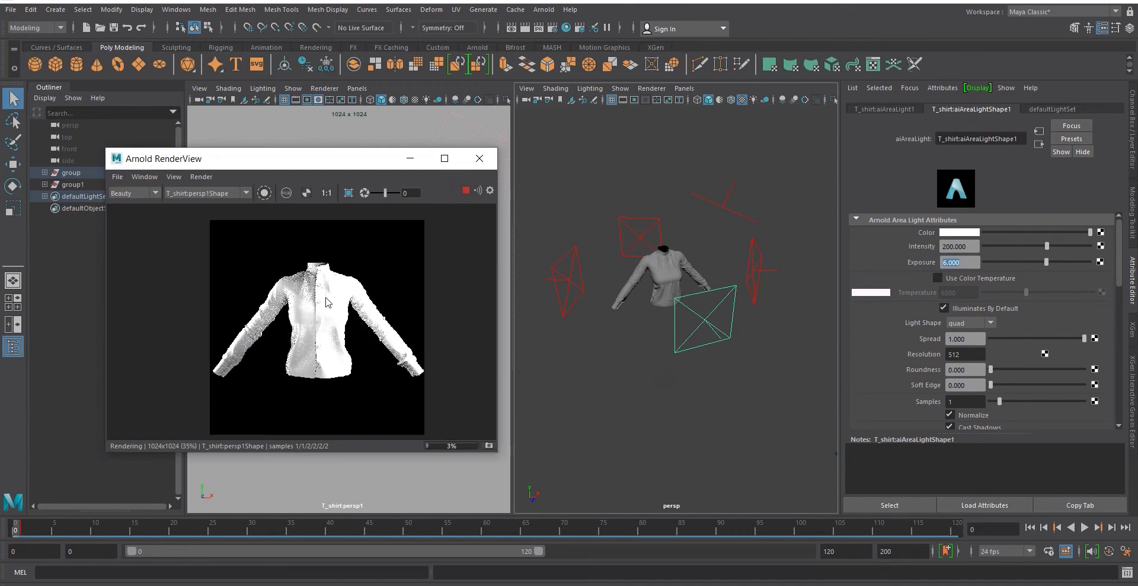
- Enlarge the Arnold RenderView to full screen and examine the lighting and folds of the rendered shirt
scroll(344, 237, "up", 3)
left_click(445, 158)
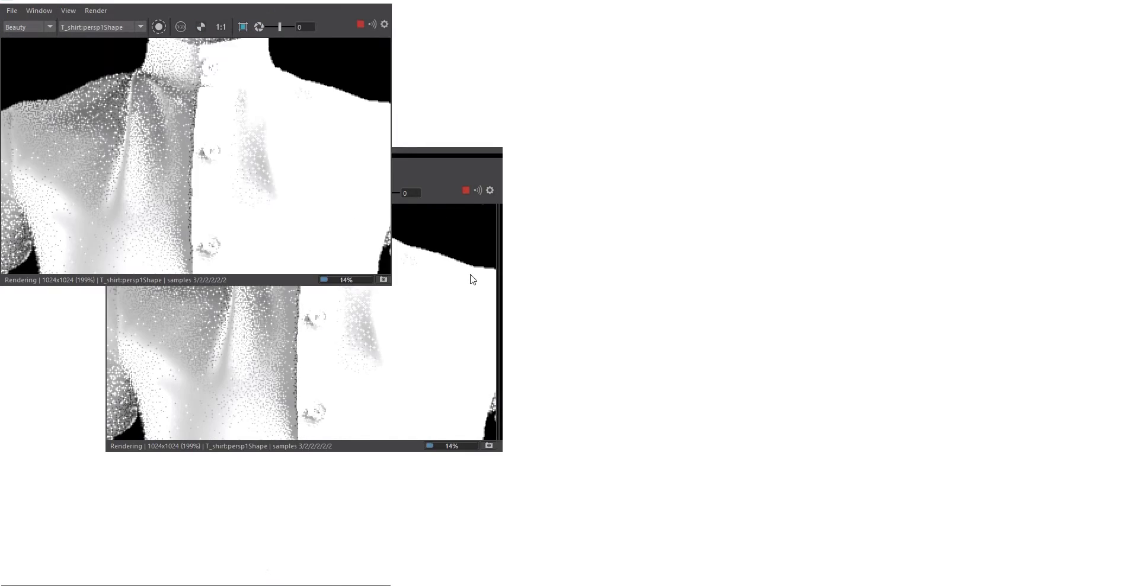
scroll(592, 341, "down", 2)
scroll(563, 414, "up", 2)
scroll(571, 406, "down", 1)
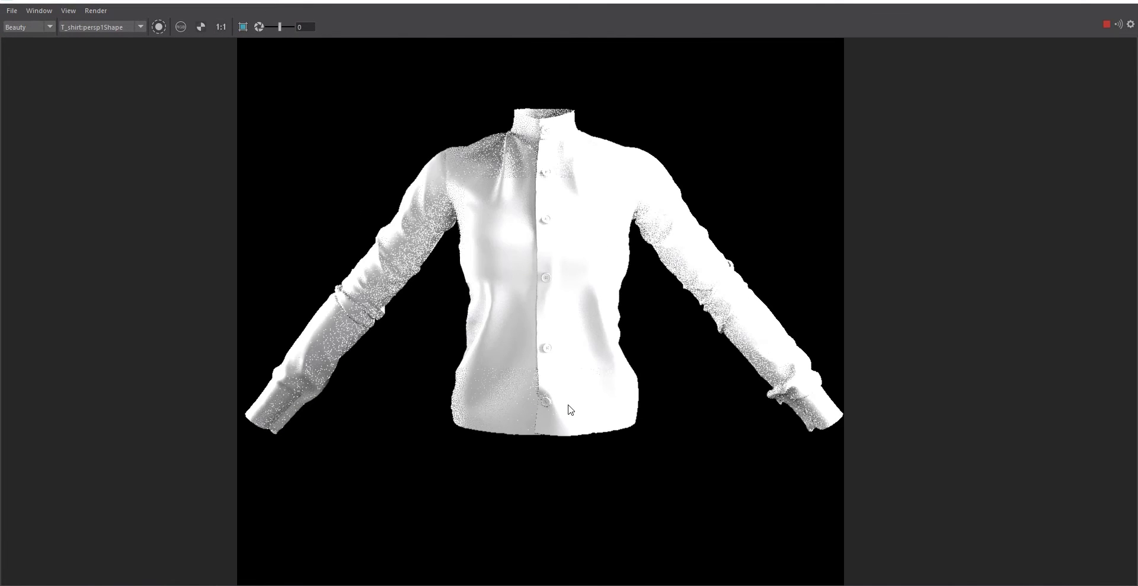
scroll(571, 409, "down", 1)
scroll(604, 361, "up", 1)
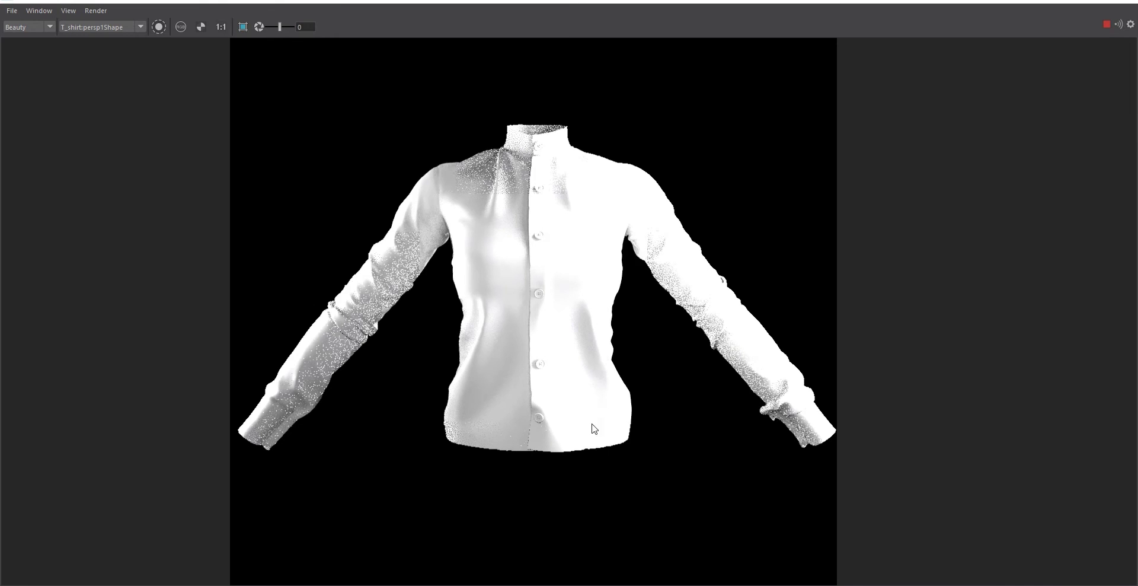
left_click(1046, 3)
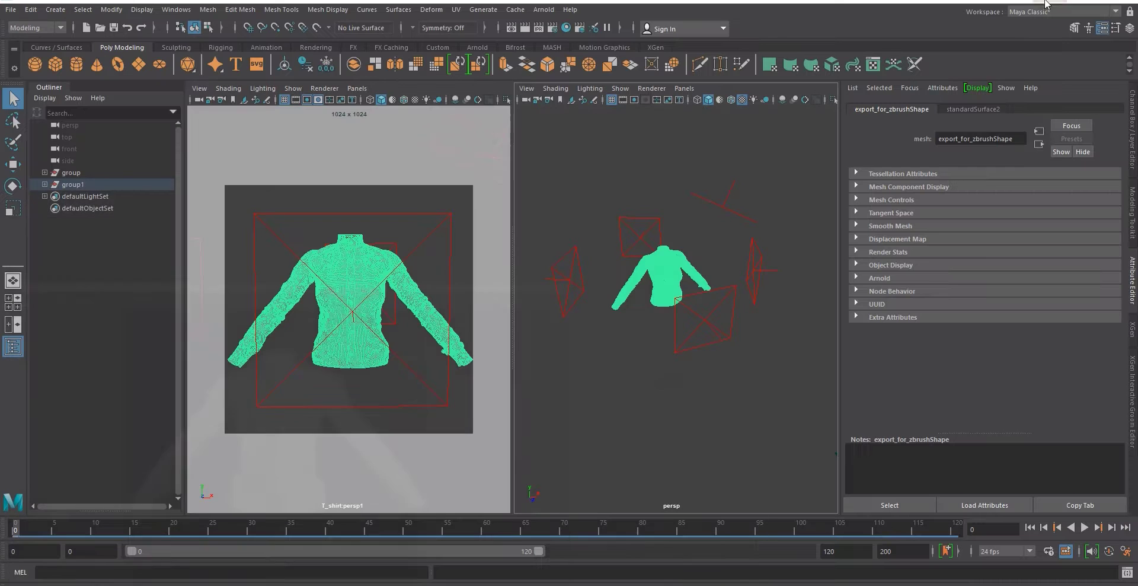
- Set the render image size to the HD_1080 preset in the Render Settings
scroll(668, 364, "down", 7)
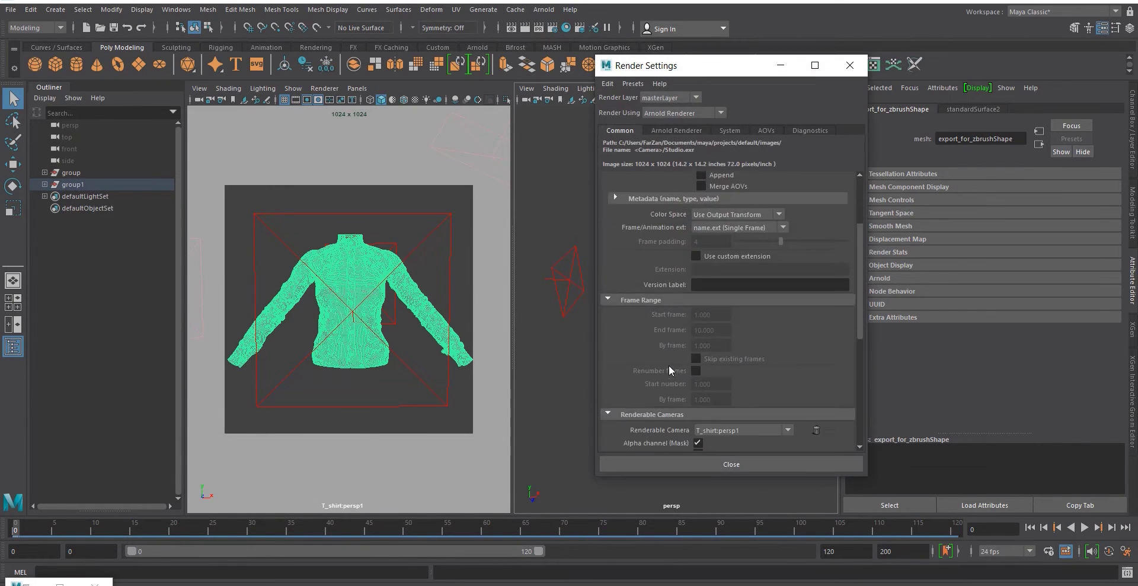
left_click(717, 344)
left_click(718, 378)
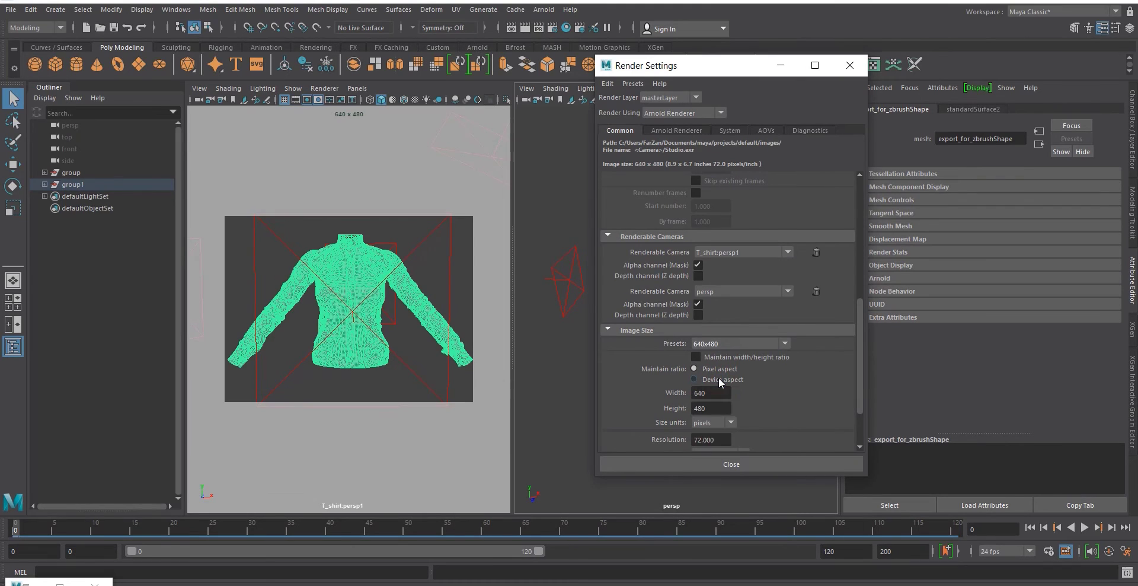
left_click(744, 344)
scroll(727, 440, "down", 2)
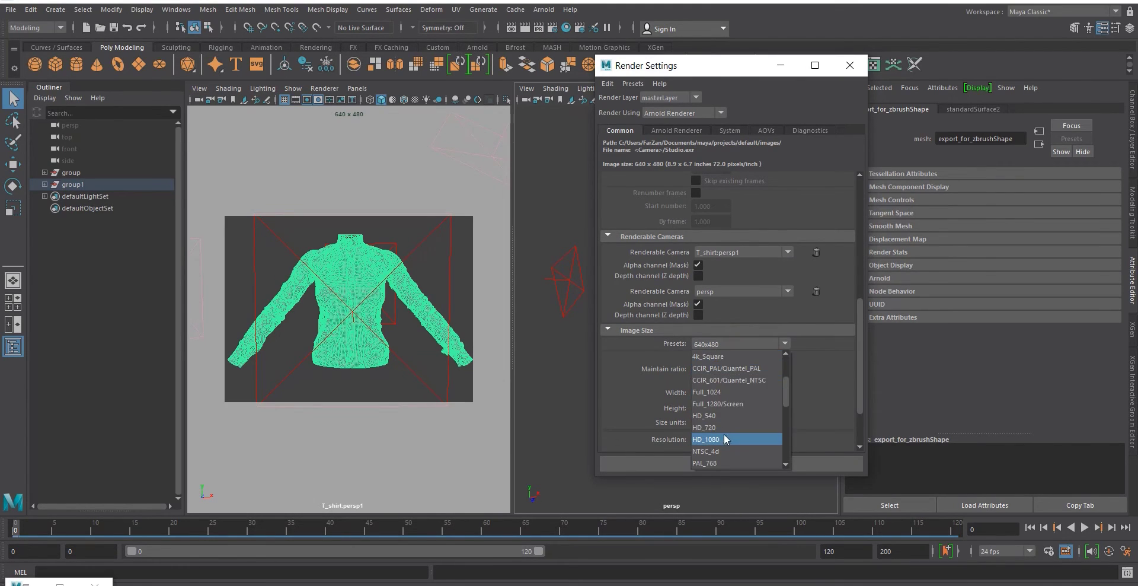
left_click(720, 403)
left_click(719, 345)
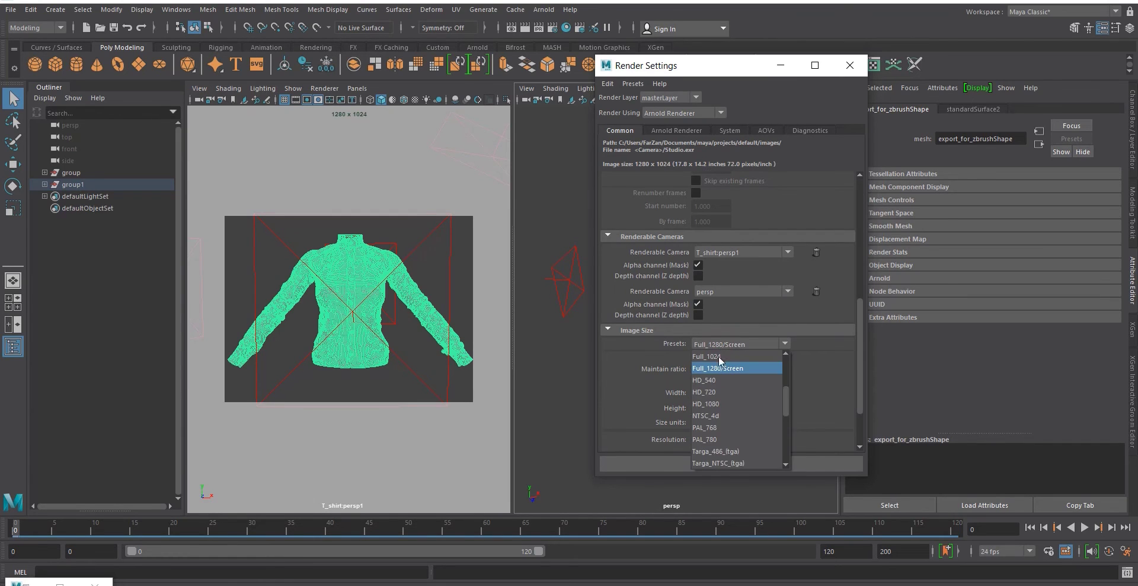
left_click(719, 403)
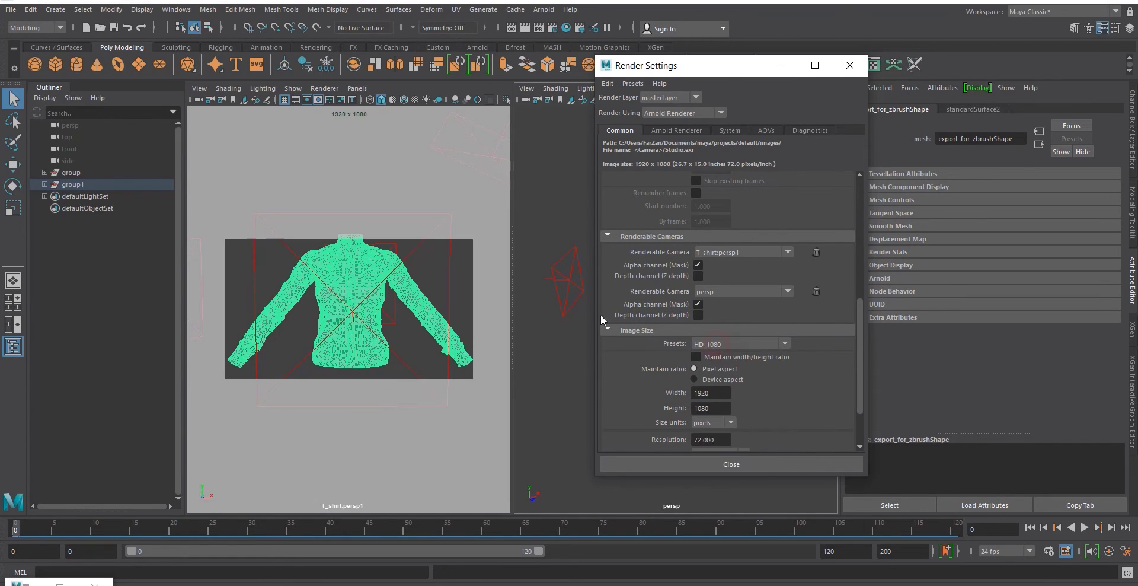
- Reframe the shirt within the wide render frame of the T_shirt:persp1 camera and slightly increase the camera's Angle of View
scroll(357, 303, "down", 2)
middle_click_drag(356, 301, 355, 306, "alt")
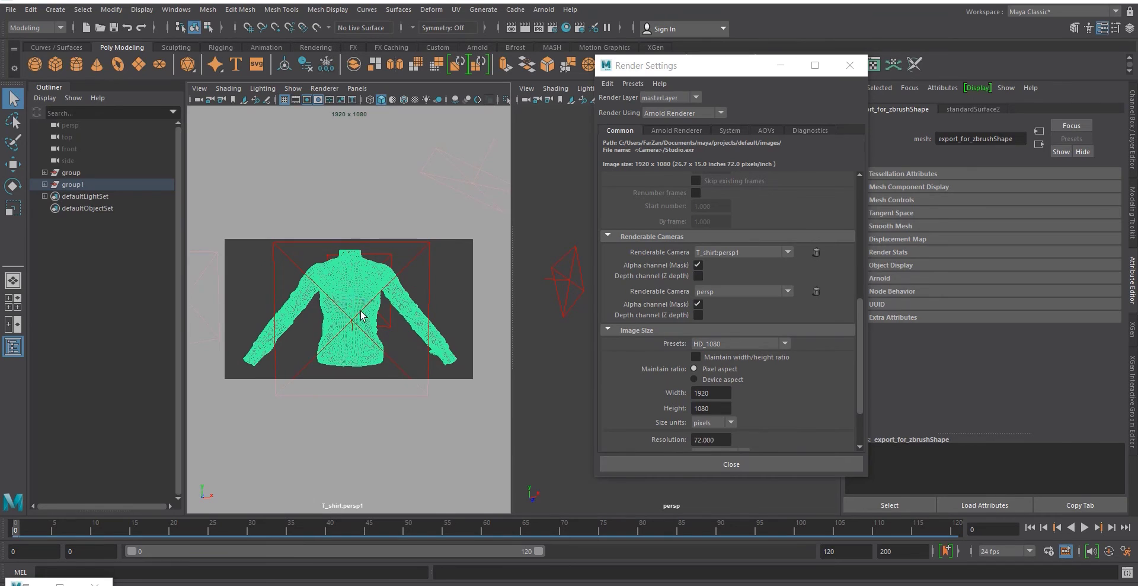
scroll(363, 316, "up", 1)
left_click(850, 65)
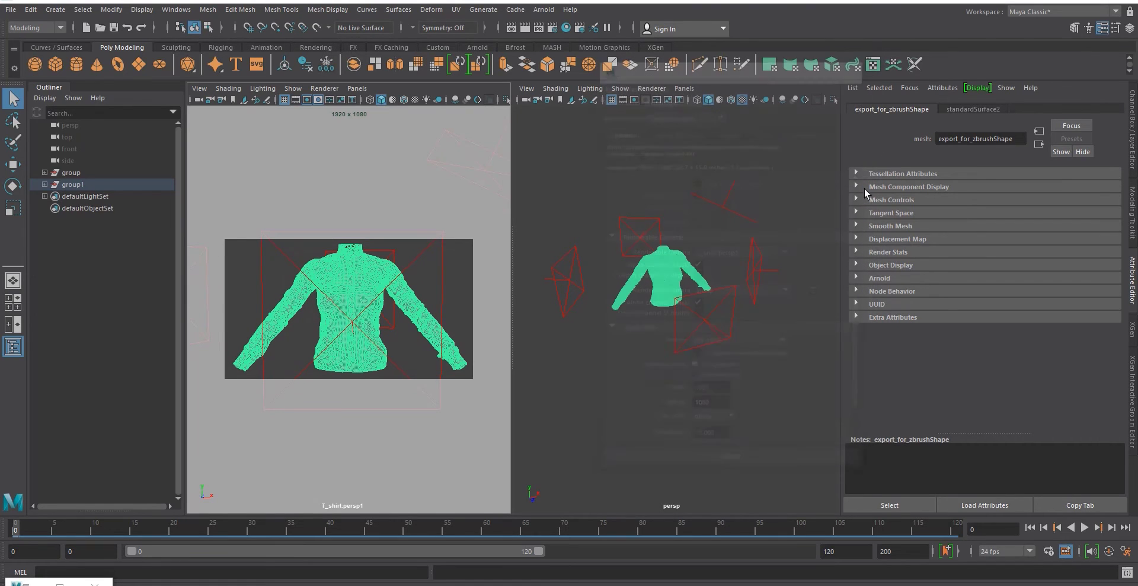
left_click(196, 93)
left_click(227, 109)
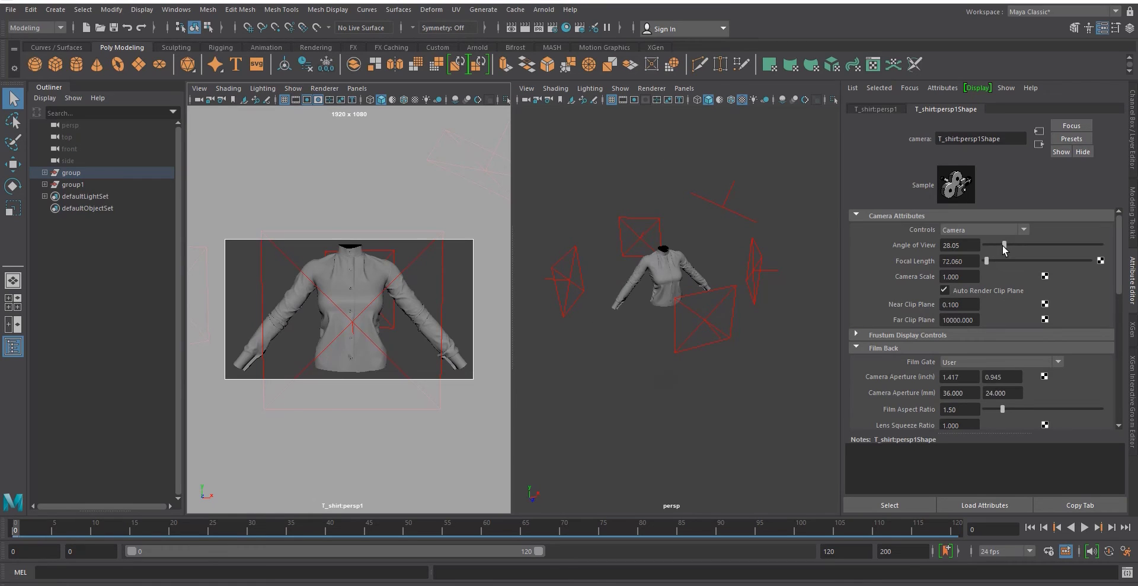
left_click_drag(1003, 245, 1008, 244)
- Hide the left area light, then move the front area light to the shirt's left side and angle it towards the shirt
left_click(640, 236)
key("h")
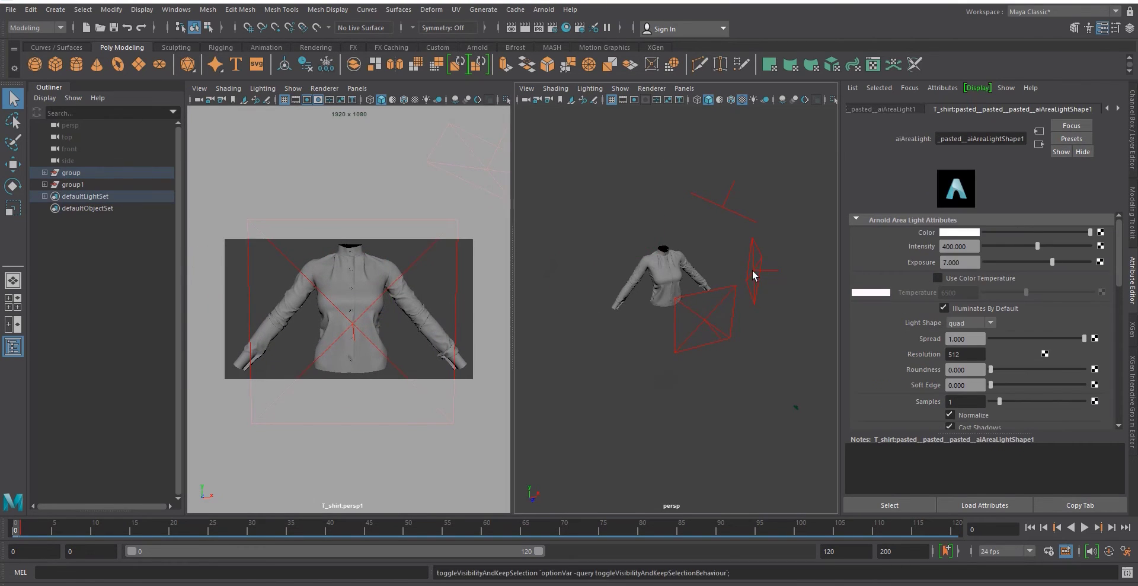
left_click(705, 321)
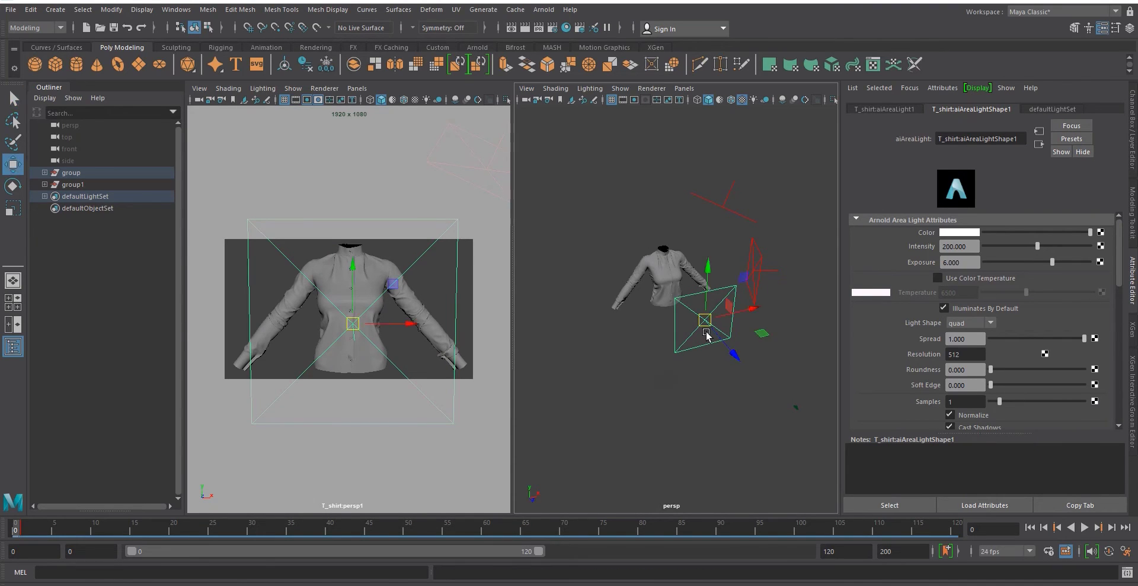
left_click_drag(735, 355, 739, 361)
left_click_drag(757, 316, 705, 332)
key("e")
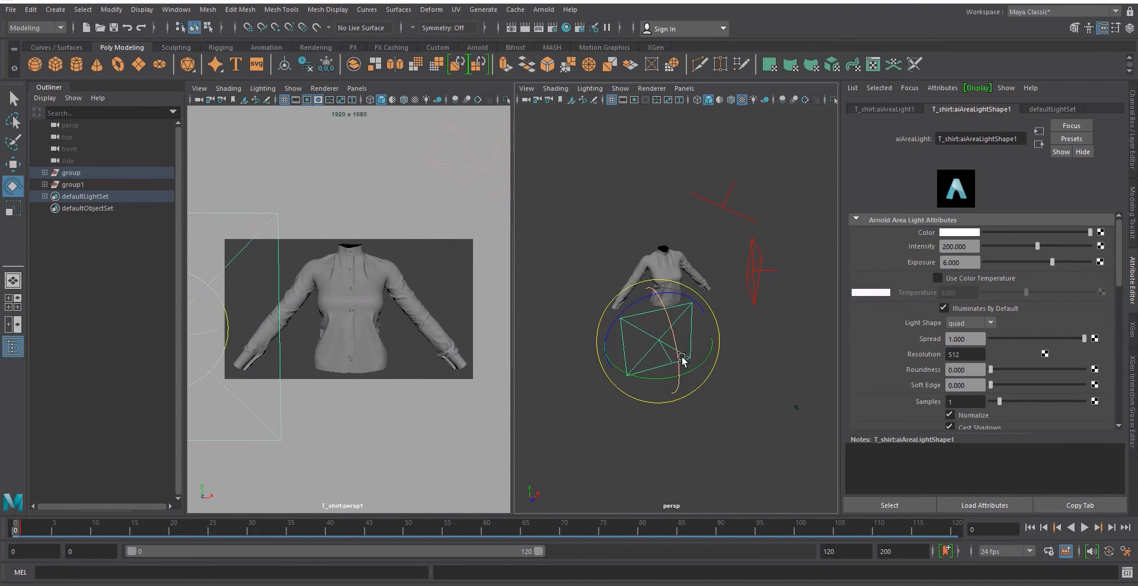
mouse_move(694, 368)
left_mouse_down()
mouse_move(675, 375)
mouse_move(700, 352)
left_mouse_up()
key("w")
- Open the Hypershade with an empty graph and create an aiStandardSurface material
left_click(379, 318)
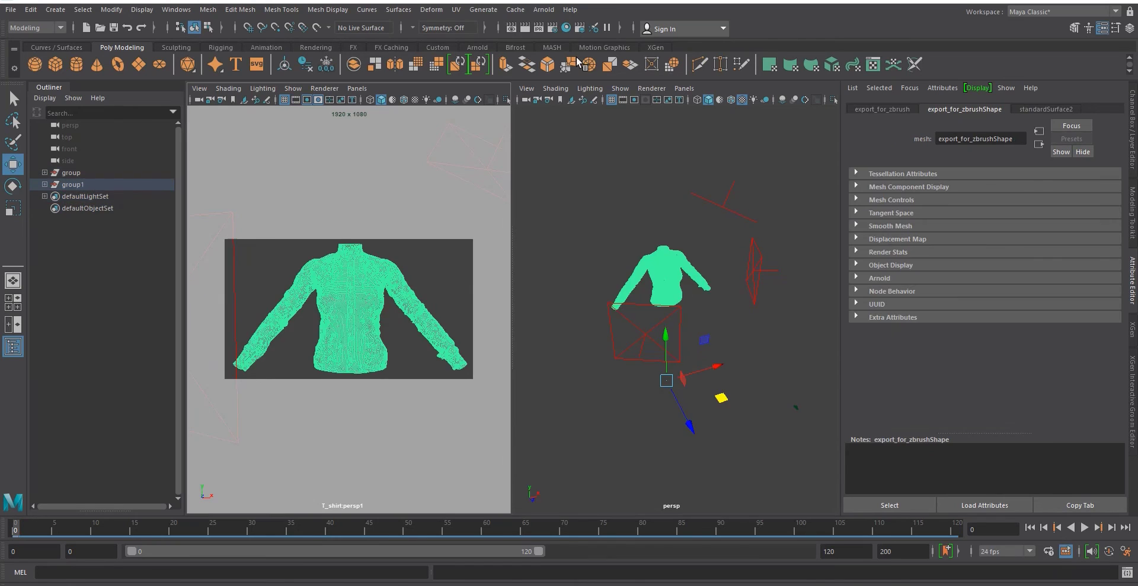
left_click(566, 28)
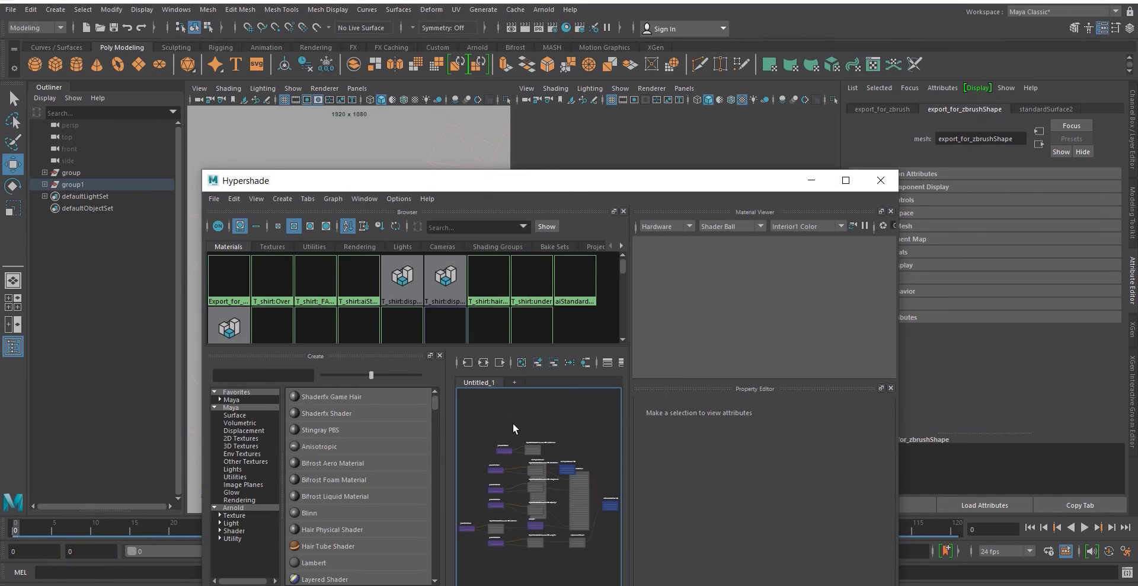
left_click(645, 442)
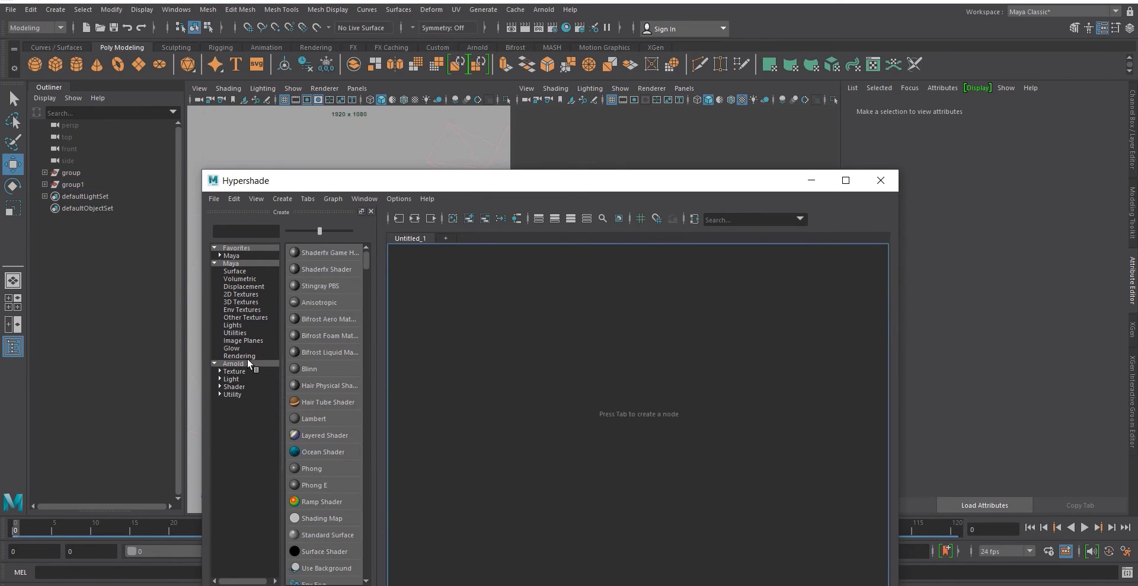
left_click(237, 363)
left_click(326, 550)
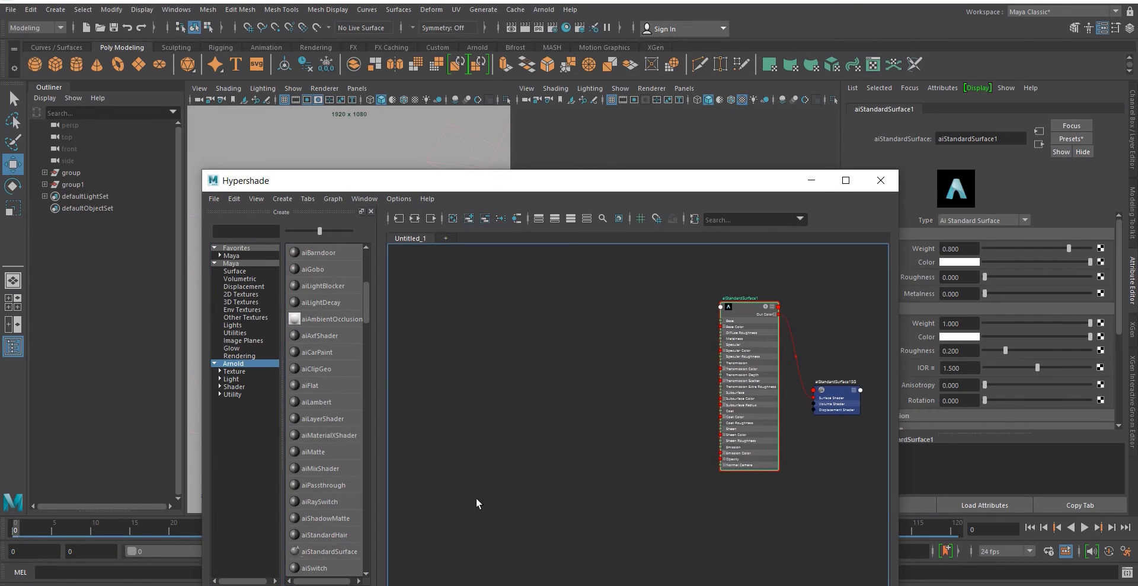
- Bring the exported BaseColor, Roughness, Normal and Height EXR textures into the Hypershade graph and arrange their nodes beside the shader
key("alt+Tab")
left_click(306, 298)
double_click(306, 298)
left_click_drag(542, 163, 1115, 234)
left_click(485, 198)
left_click_drag(531, 348, 629, 339)
left_click_drag(568, 301, 612, 294)
left_click_drag(612, 294, 599, 490)
mouse_move(737, 311)
left_mouse_down()
mouse_move(732, 301)
mouse_move(722, 317)
left_mouse_up()
left_click_drag(676, 303, 615, 448)
left_click_drag(802, 312, 607, 390)
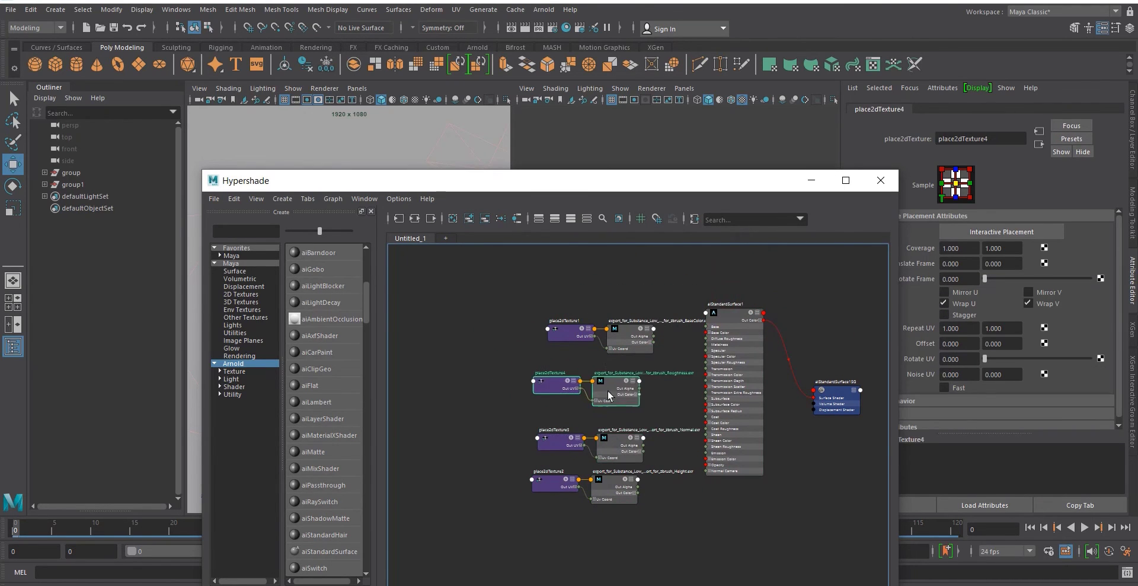
- Connect the BaseColor texture's Out Color to Base Color and the Roughness texture's Out Color R to Specular Roughness
scroll(667, 337, "up", 3)
left_click_drag(628, 352, 775, 324)
middle_click_drag(688, 445, 697, 325, "alt")
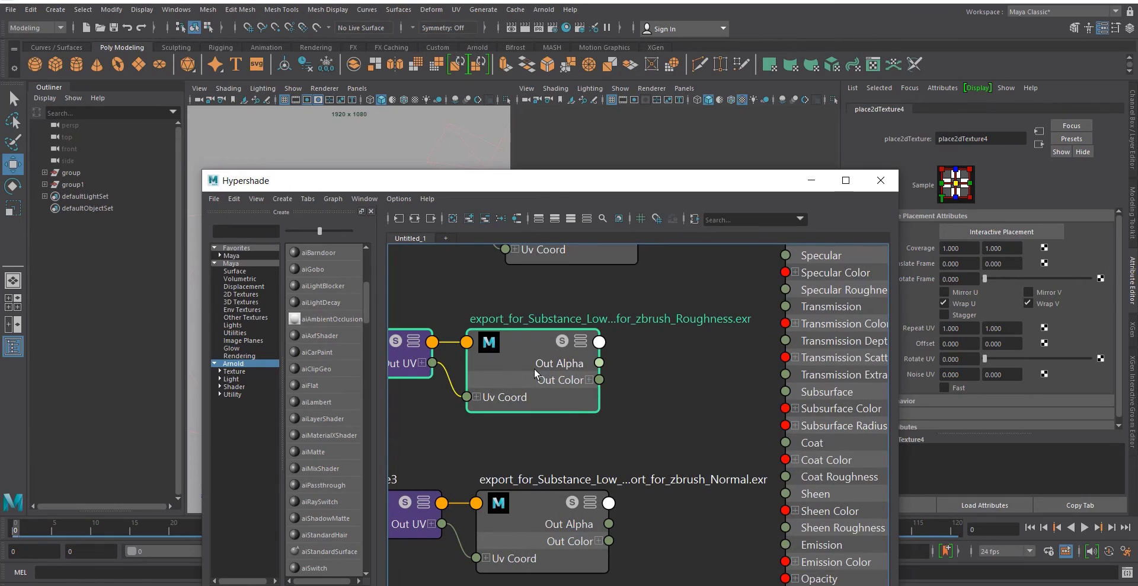
left_click(590, 379)
left_click_drag(600, 397, 787, 291)
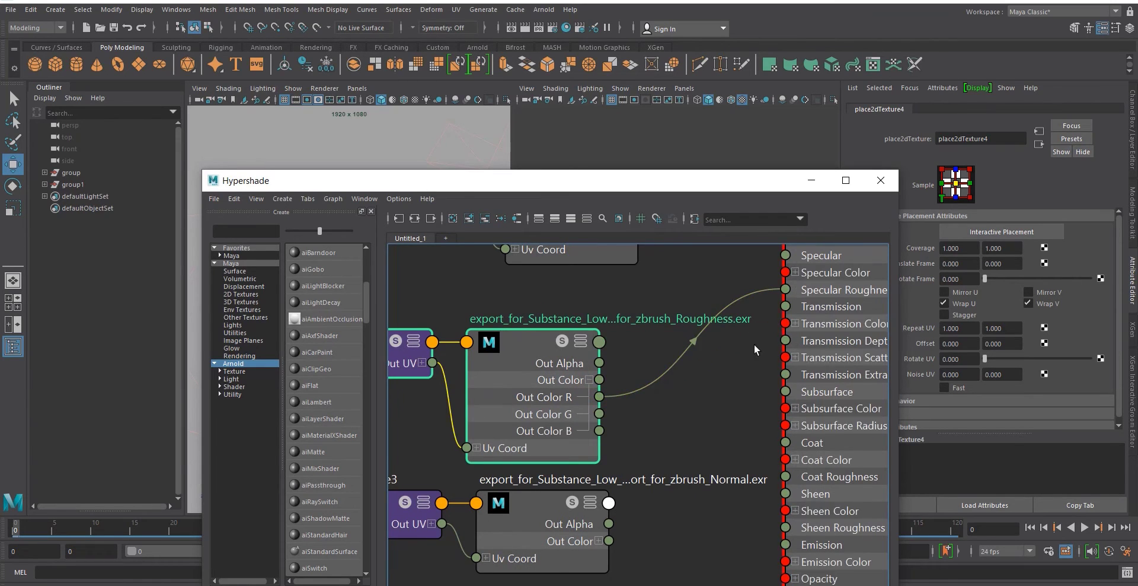
- Add a bump2d node, feed the Normal texture's Out Alpha into its Bump Value, and connect Out Normal to the shader's Normal Camera
middle_click_drag(711, 439, 663, 314, "alt")
left_click_drag(561, 416, 635, 397)
left_click(658, 428)
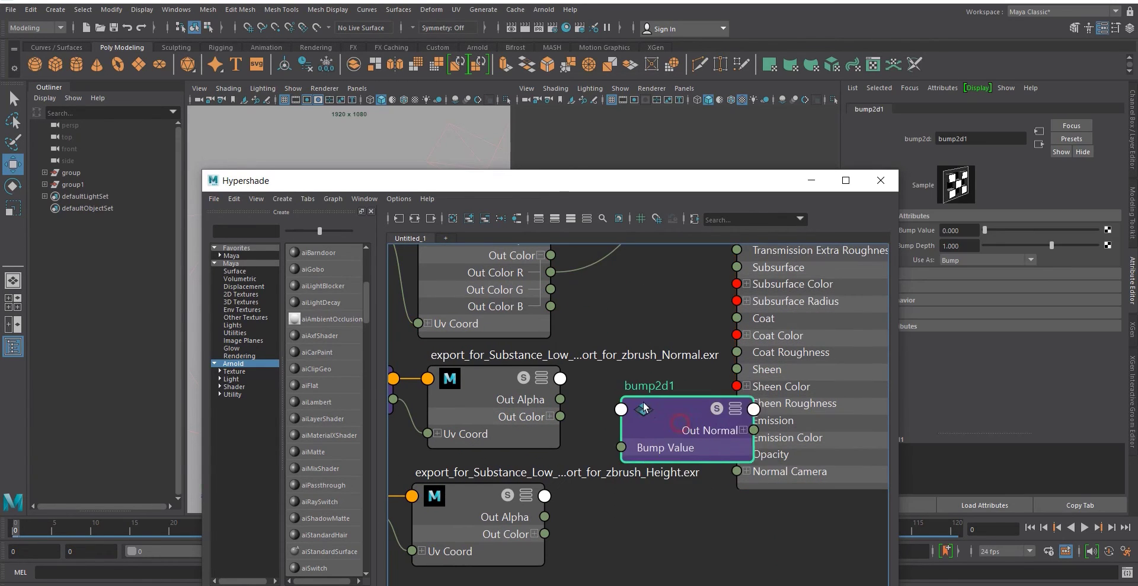
left_click_drag(716, 405, 737, 471)
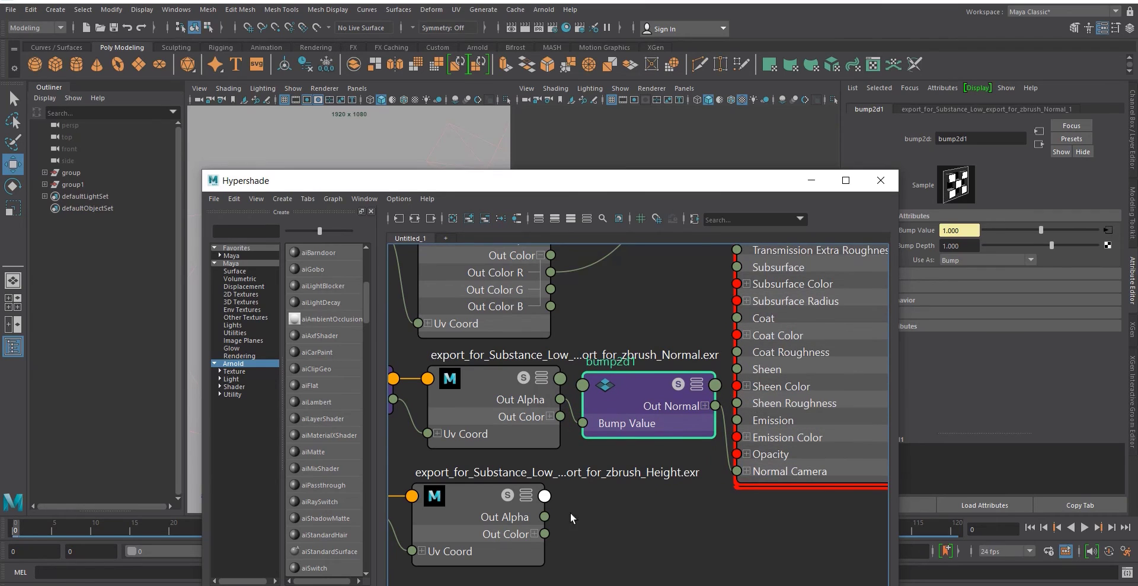
left_click(771, 492)
left_click(684, 489)
left_click(691, 428)
left_click(641, 520)
scroll(638, 472, "down", 4)
scroll(598, 501, "up", 2)
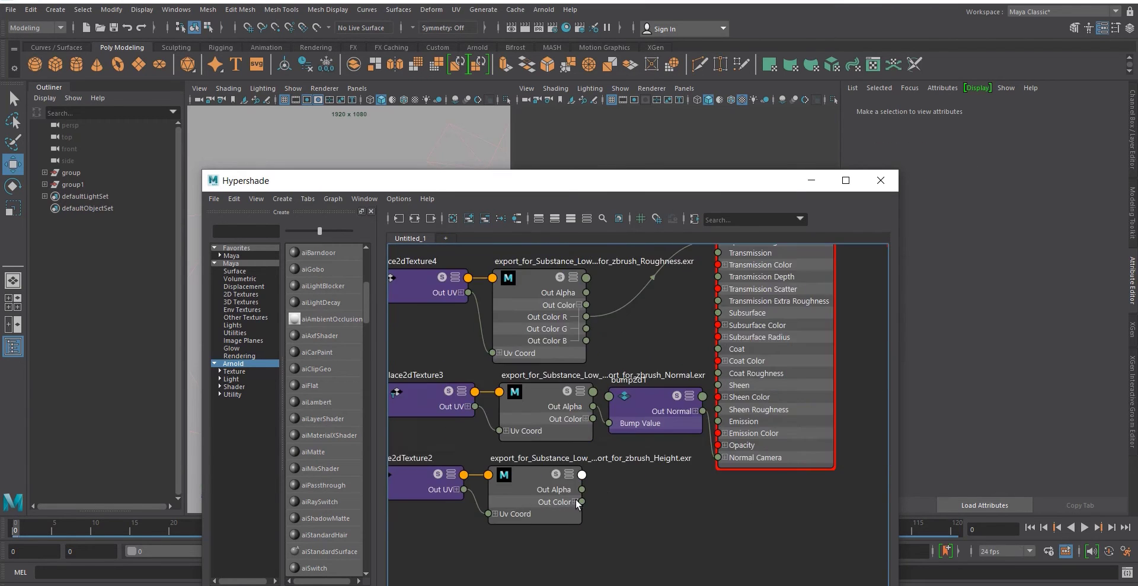
scroll(572, 480, "down", 3)
left_click(568, 462)
scroll(568, 461, "up", 2)
- Assign the textured aiStandardSurface material to the shirt mesh and put the Hypershade away
left_click(811, 181)
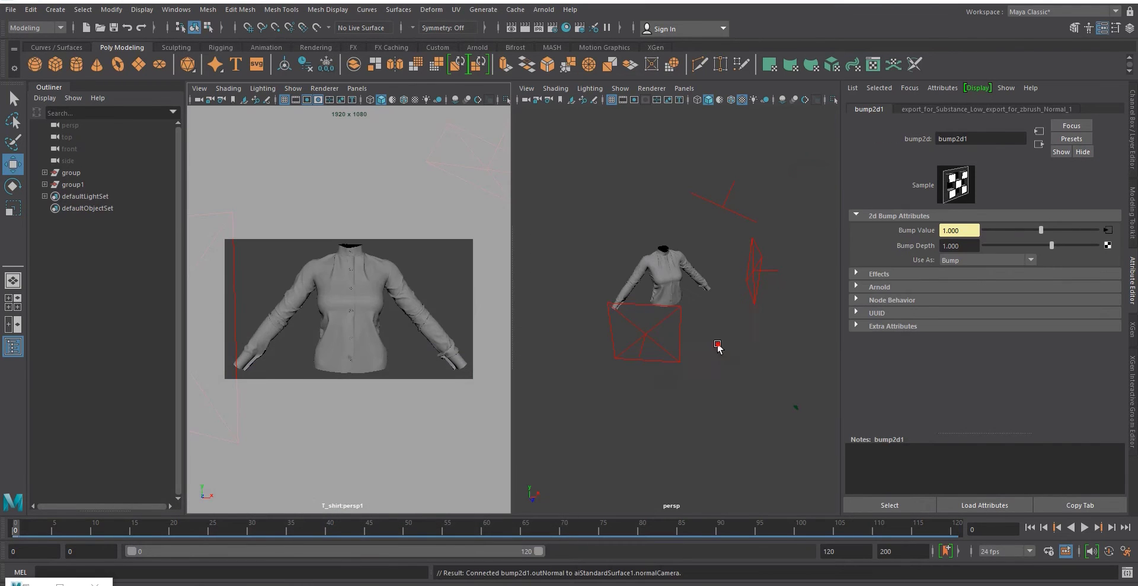
left_click_drag(718, 347, 687, 320, "alt")
scroll(681, 320, "up", 3)
left_click(26, 584)
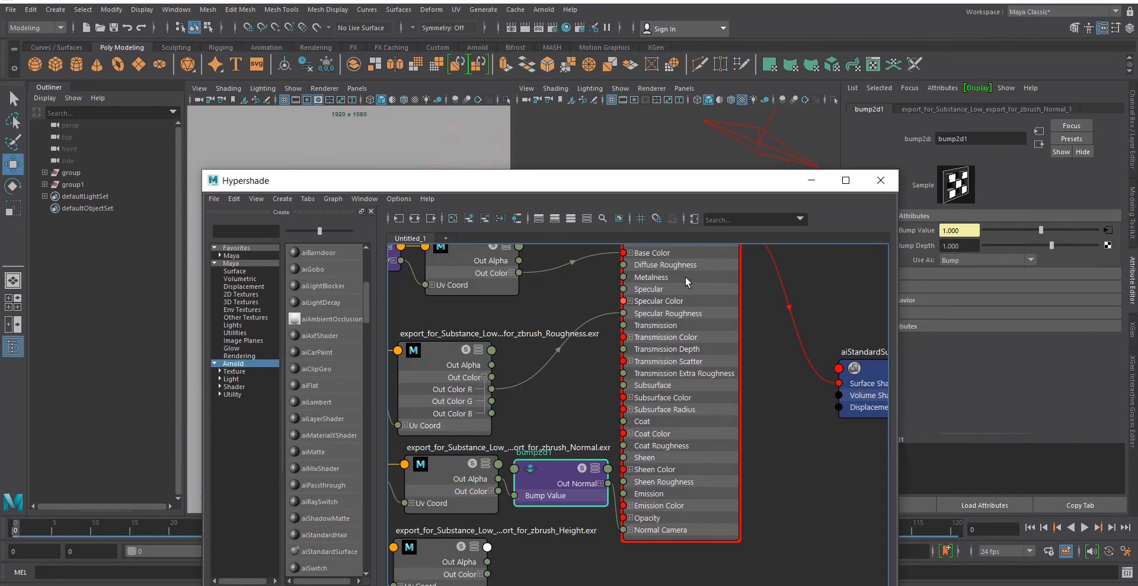
left_click(685, 278)
left_click_drag(681, 182, 650, 308)
left_click(661, 261)
scroll(674, 487, "down", 3)
scroll(657, 387, "up", 4)
right_click_drag(654, 394, 654, 361)
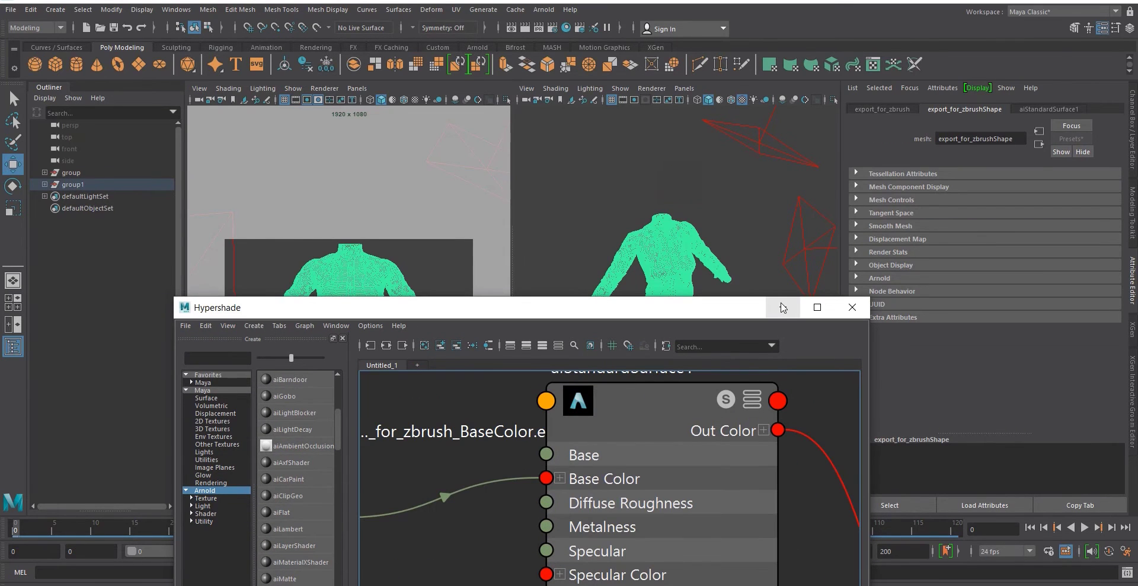
scroll(525, 522, "down", 5)
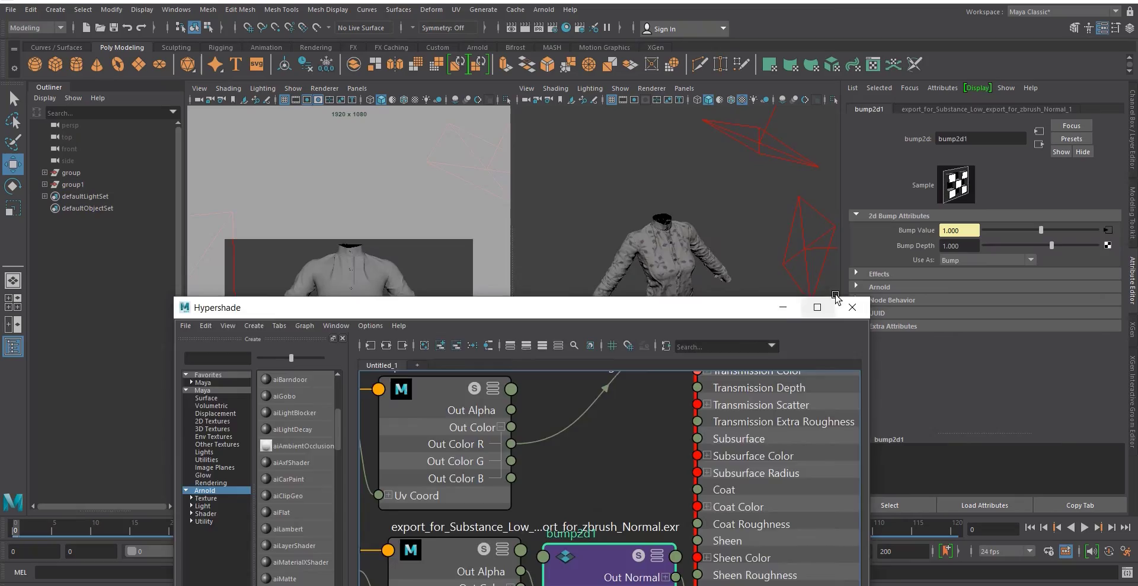
left_click(782, 307)
- Set the bump2d node's Use As option to Tangent Space Normals and expand its Arnold attributes
scroll(662, 290, "up", 5)
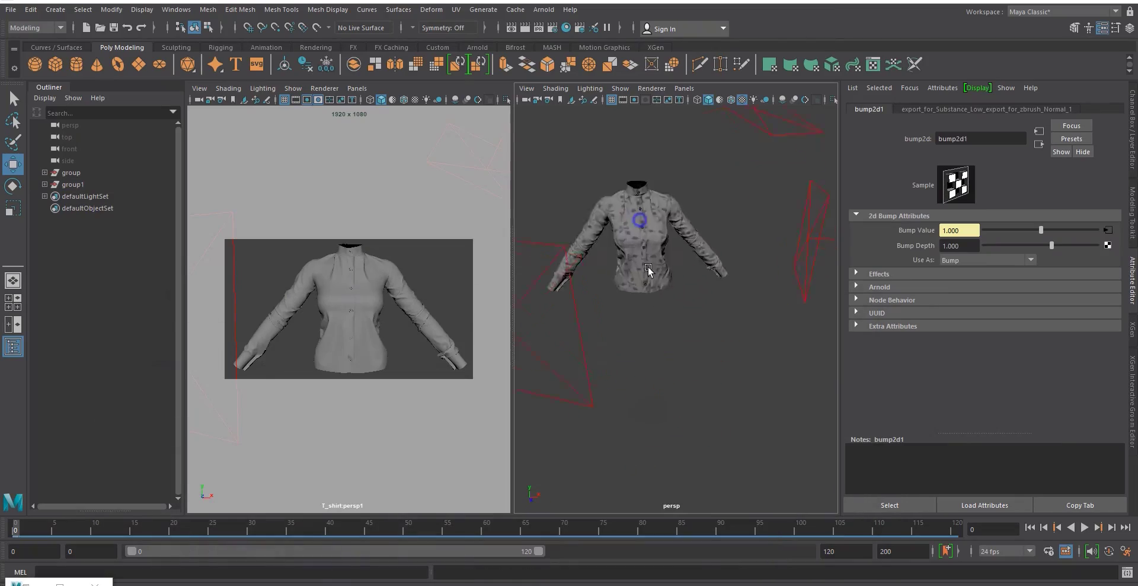
scroll(653, 258, "up", 4)
scroll(706, 345, "down", 8)
scroll(702, 341, "up", 4)
left_click_drag(681, 325, 741, 326, "alt")
left_click(960, 261)
left_click(964, 287)
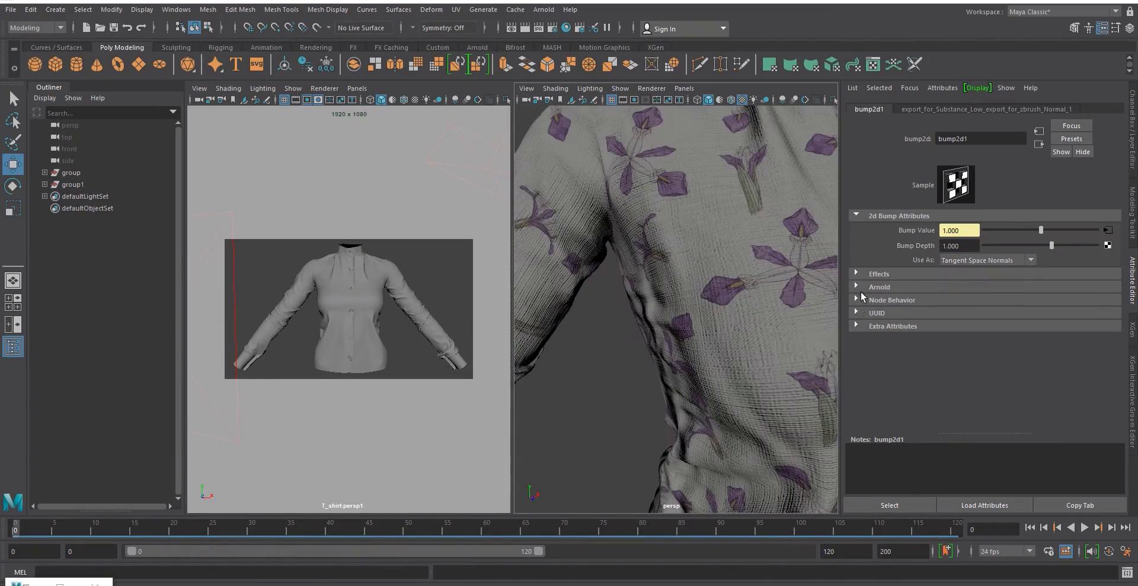
left_click(951, 287)
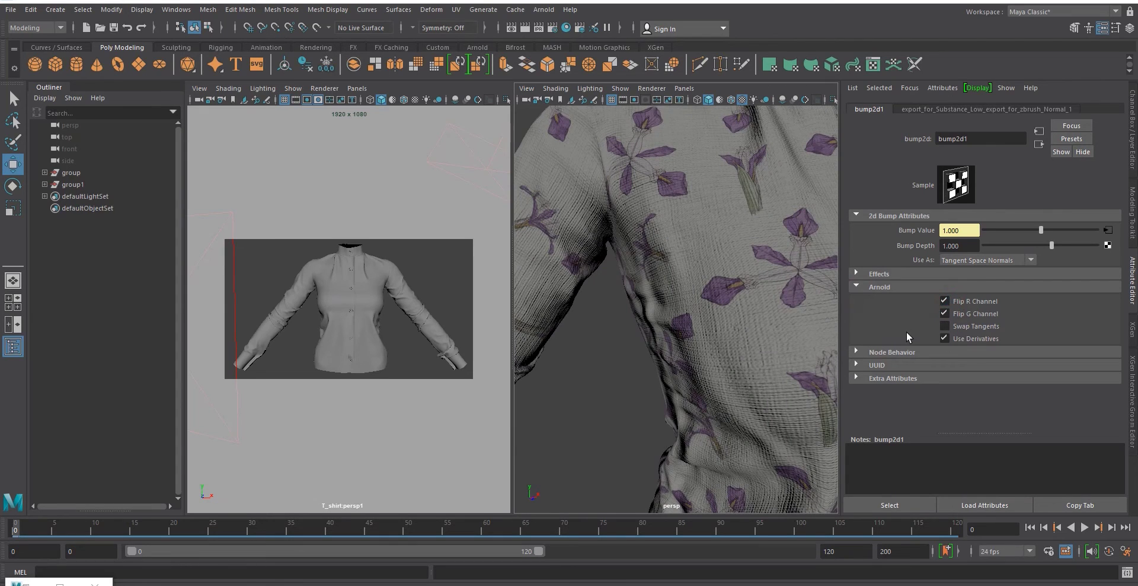
scroll(734, 350, "down", 8)
mouse_move(735, 349)
left_mouse_down("alt")
mouse_move(683, 341)
mouse_move(735, 347)
left_mouse_up("alt")
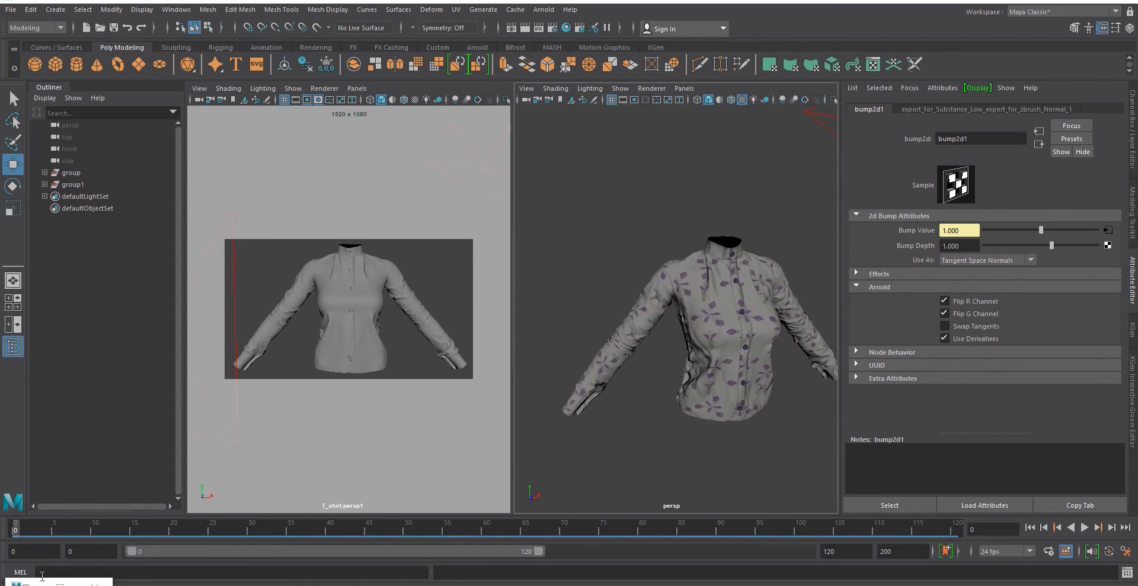
- Open the Arnold RenderView and render the textured shirt
left_click(27, 584)
left_click(783, 307)
left_click(543, 10)
left_click(573, 28)
scroll(607, 204, "down", 3)
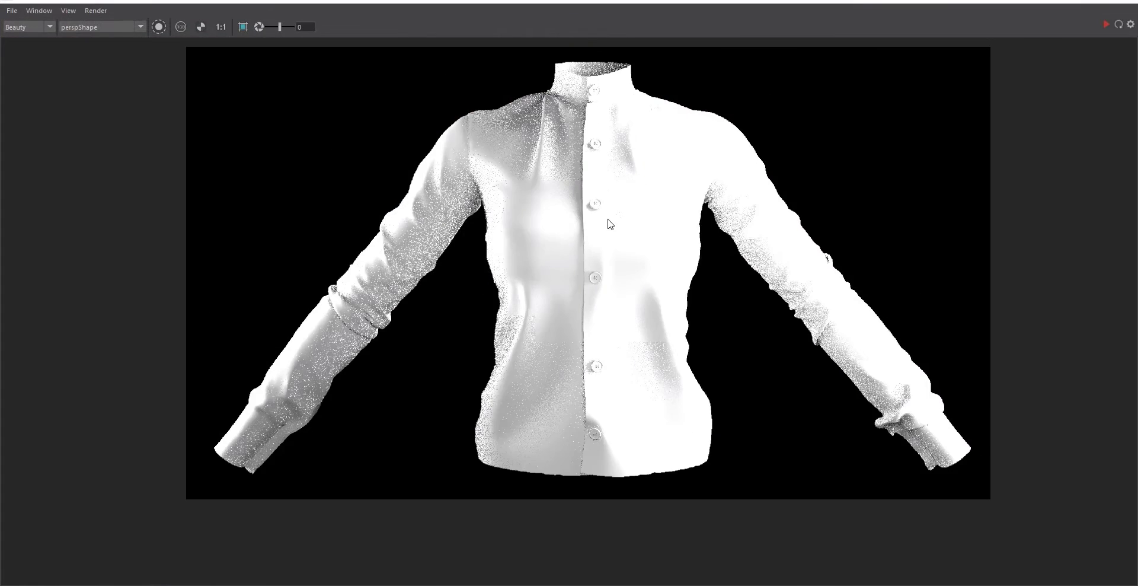
middle_click_drag(610, 223, 582, 269)
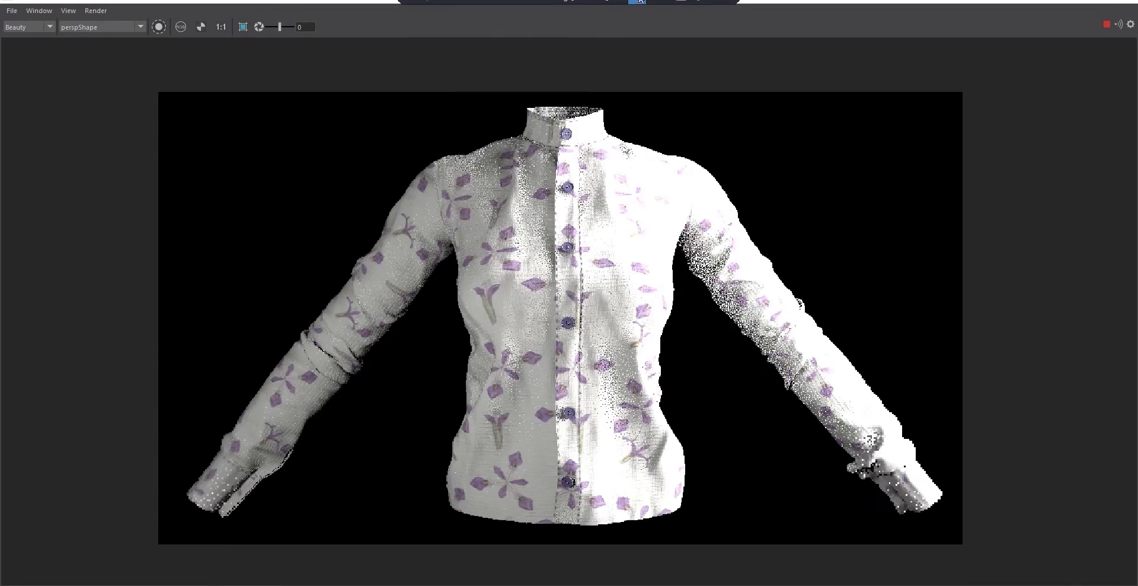
- Examine the rendered shirt's fabric weave, floral print, buttons and lighting up close
scroll(514, 259, "up", 5)
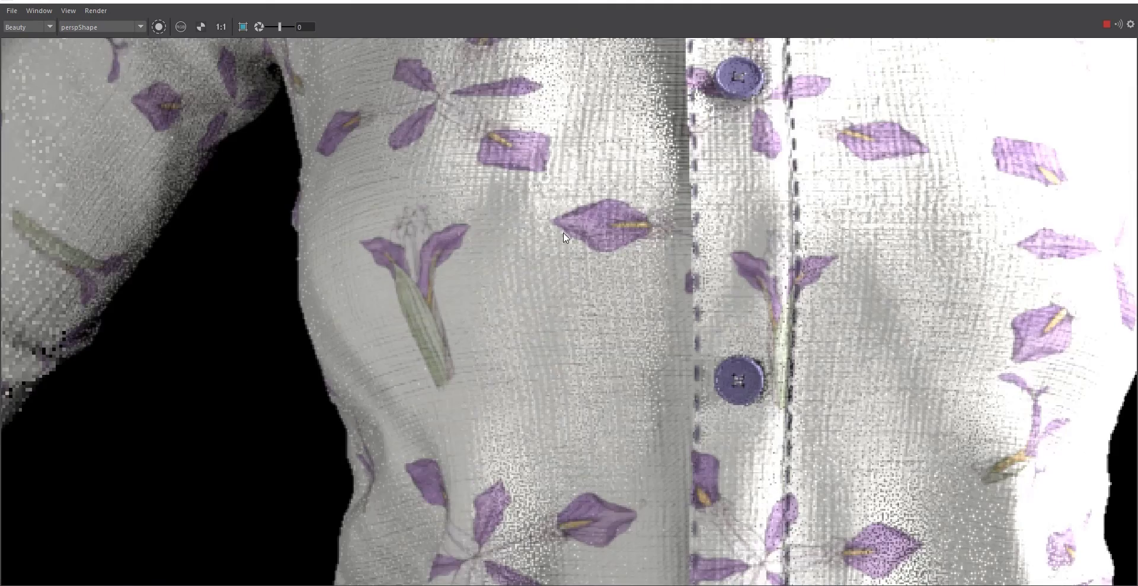
scroll(564, 233, "down", 5)
scroll(614, 118, "up", 4)
scroll(574, 111, "down", 5)
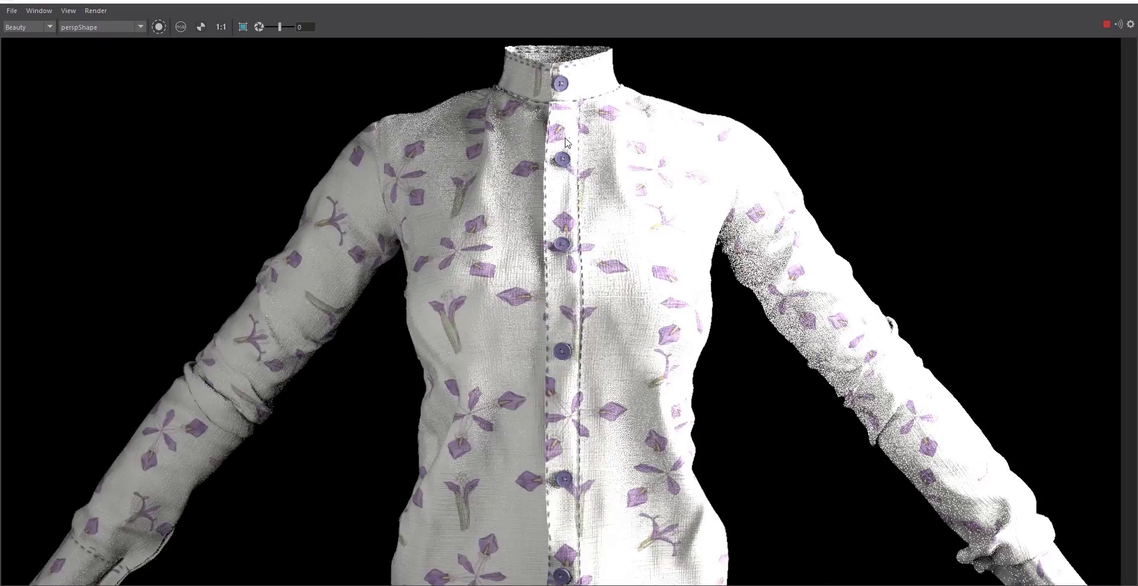
scroll(630, 437, "up", 4)
scroll(652, 270, "down", 4)
scroll(653, 270, "up", 3)
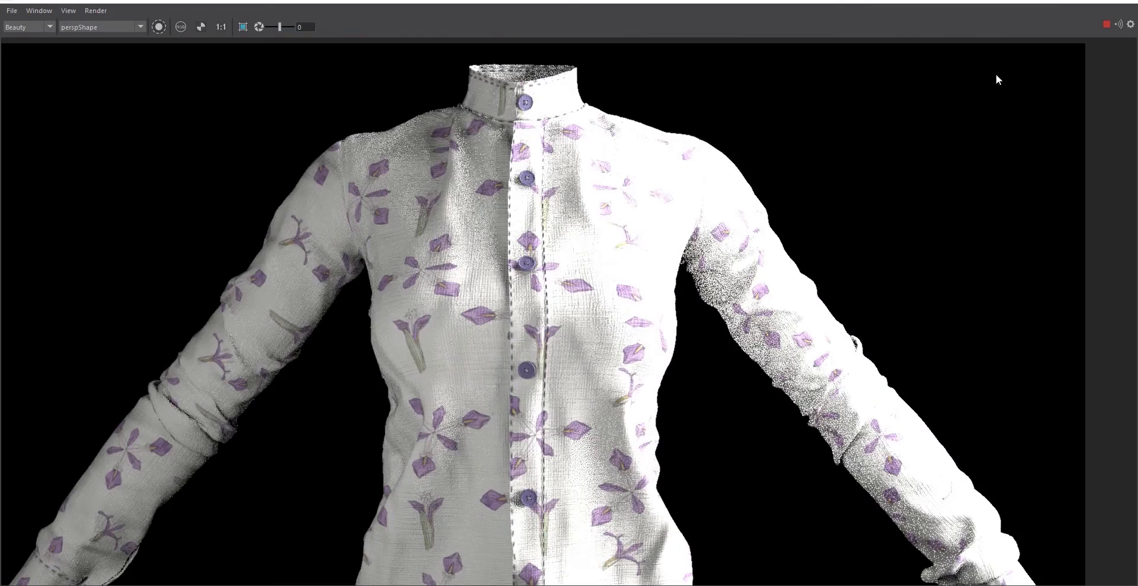
left_click(1046, 1)
- Rotate the top area light to lie nearly level above the shirt and shift it slightly forward
scroll(735, 348, "down", 6)
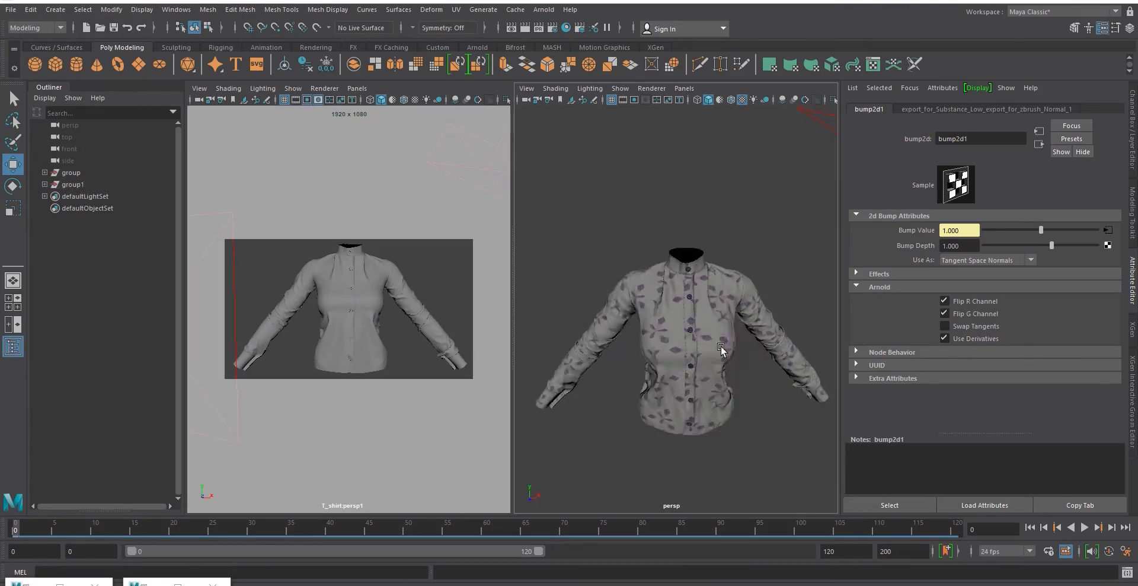
left_click(790, 215)
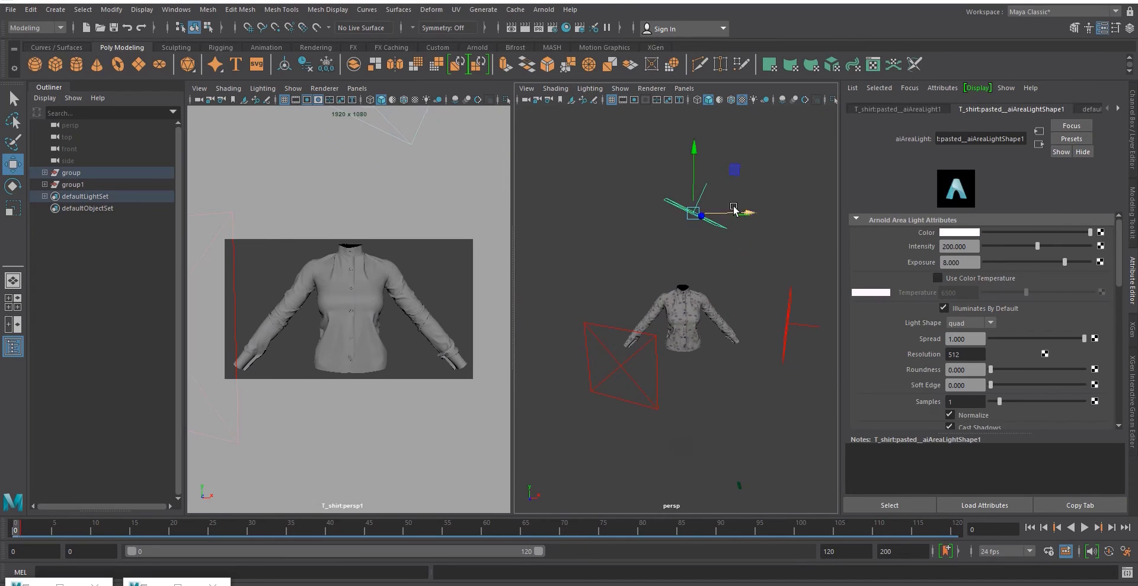
key("e")
left_click_drag(676, 155, 652, 173)
left_click_drag(688, 284, 823, 330, "alt")
middle_click_drag(823, 330, 674, 350, "alt")
left_click_drag(675, 349, 617, 255, "alt")
key("w")
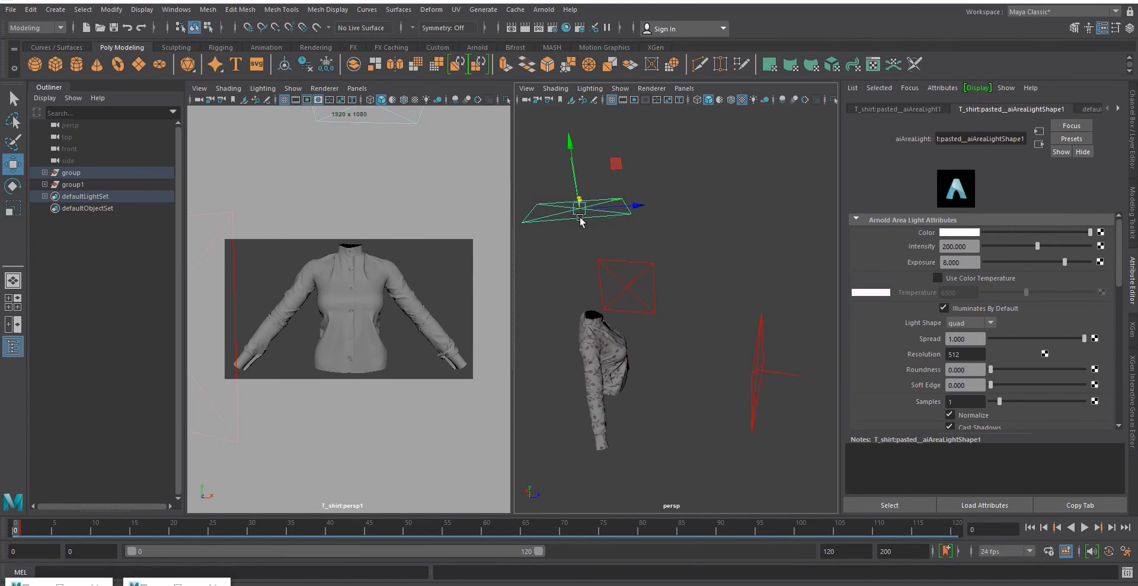
- Place the Arnold RenderView window beside the perspective view and render the shirt with the adjusted top light
left_click(178, 583)
left_click_drag(633, 2, 467, 390)
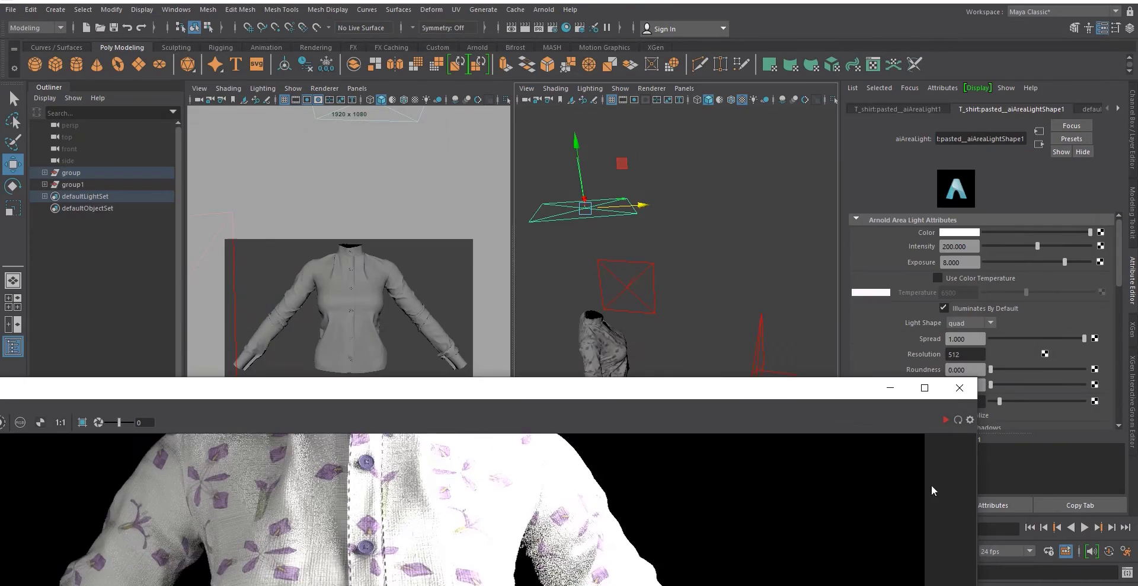
left_click_drag(980, 473, 337, 414)
left_click_drag(286, 390, 217, 144)
scroll(371, 323, "down", 6)
scroll(355, 296, "up", 2)
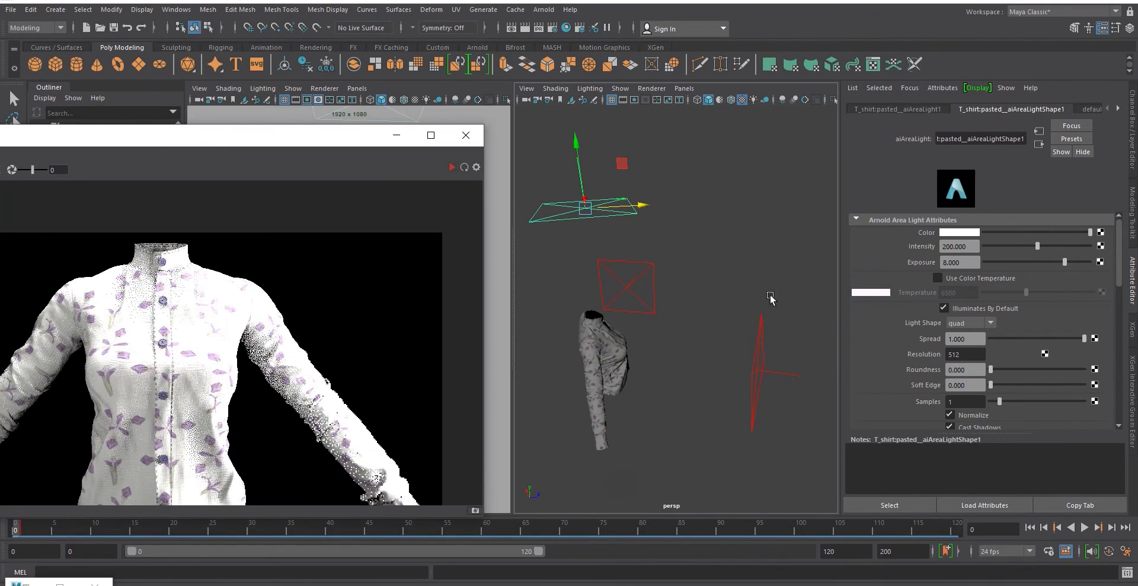
- Set the exposure of the area light beside the shirt to 7 and render again
left_click(632, 289)
left_click(967, 262)
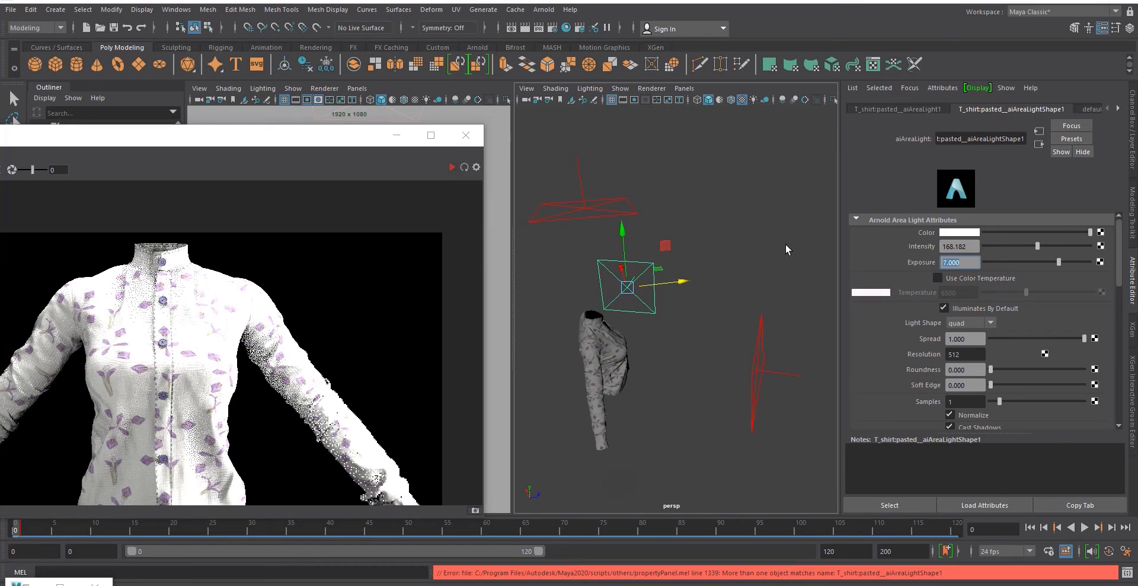
left_click(451, 169)
- Raise the top area light farther above the shirt and render again
left_click(585, 209)
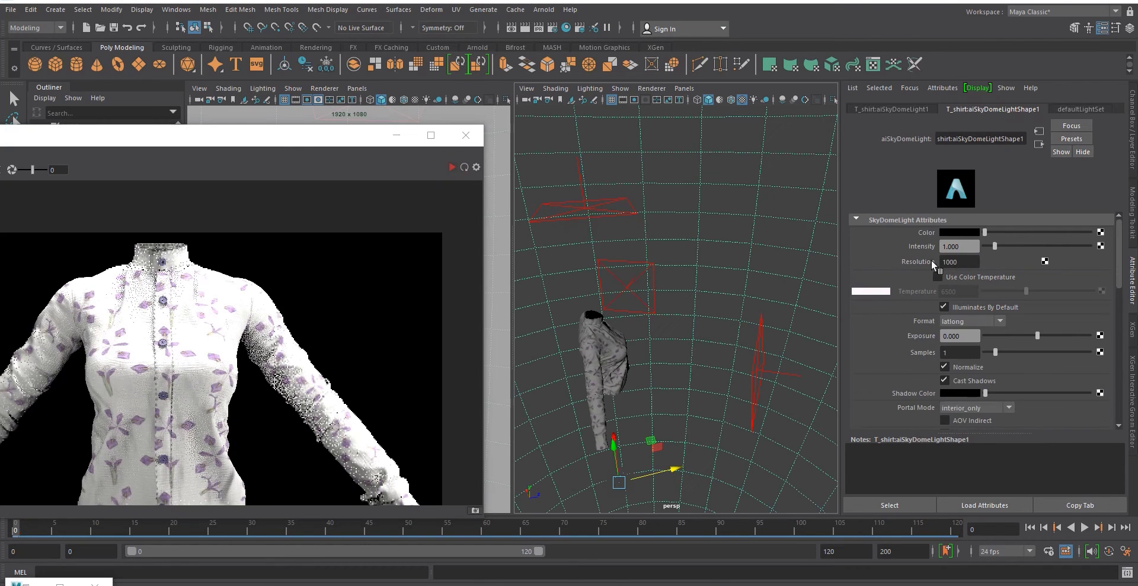
left_click(581, 201)
left_click_drag(622, 363, 587, 341, "alt")
left_click_drag(622, 166, 622, 136)
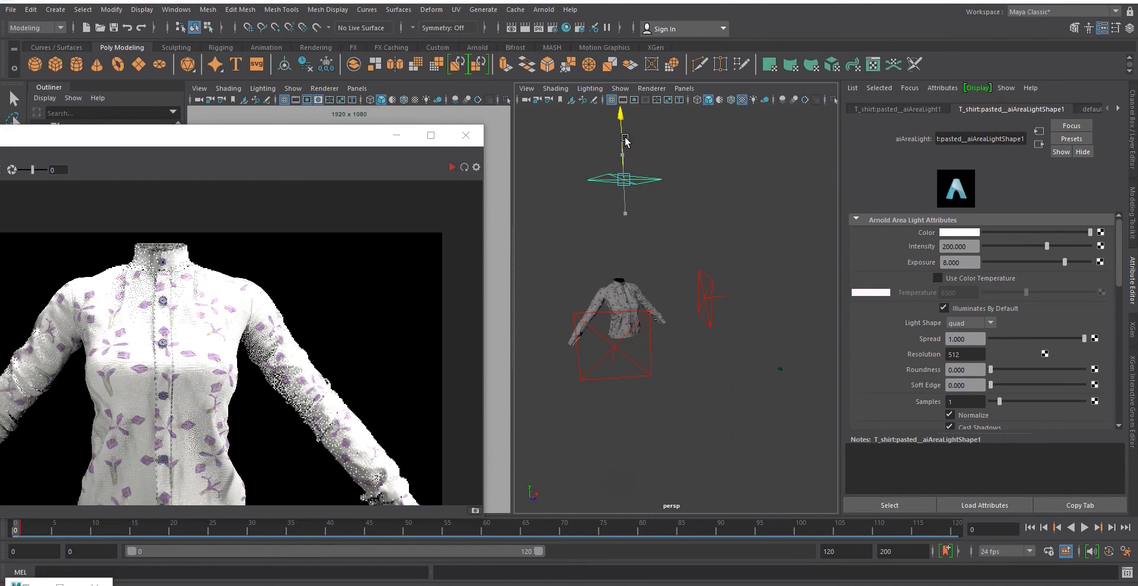
left_click(452, 167)
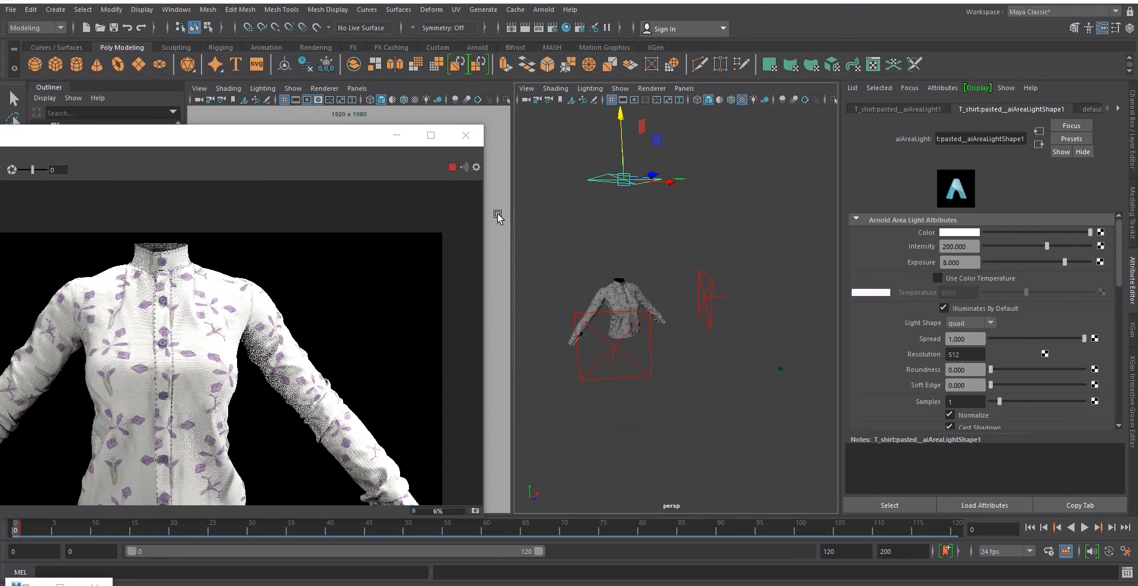
- Move the area light beside the shirt farther outward and render the shirt again
scroll(218, 361, "down", 3)
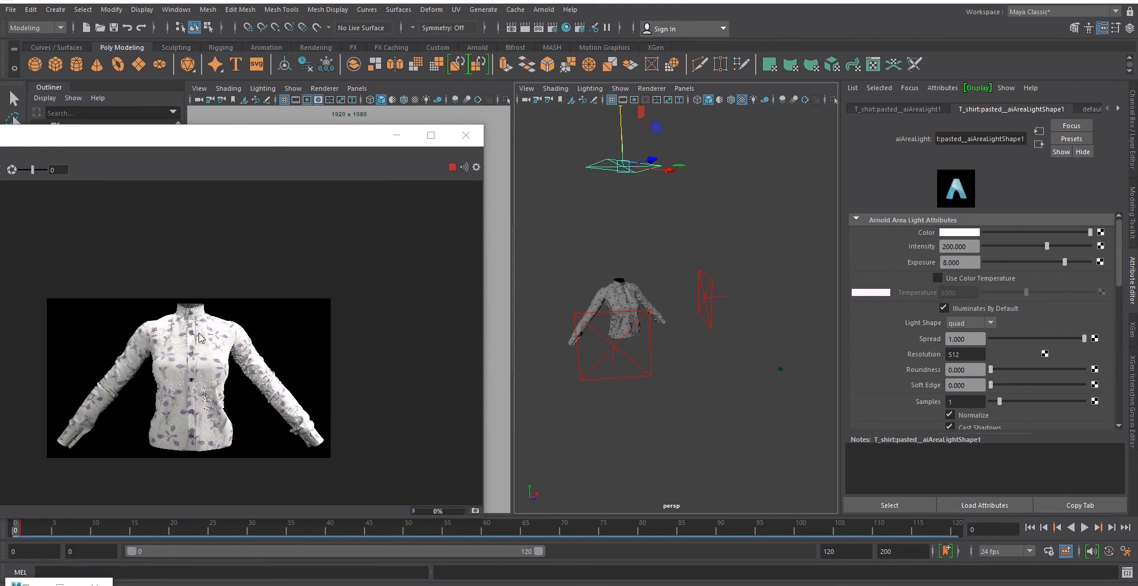
scroll(218, 363, "up", 4)
left_click(454, 168)
left_click(707, 304)
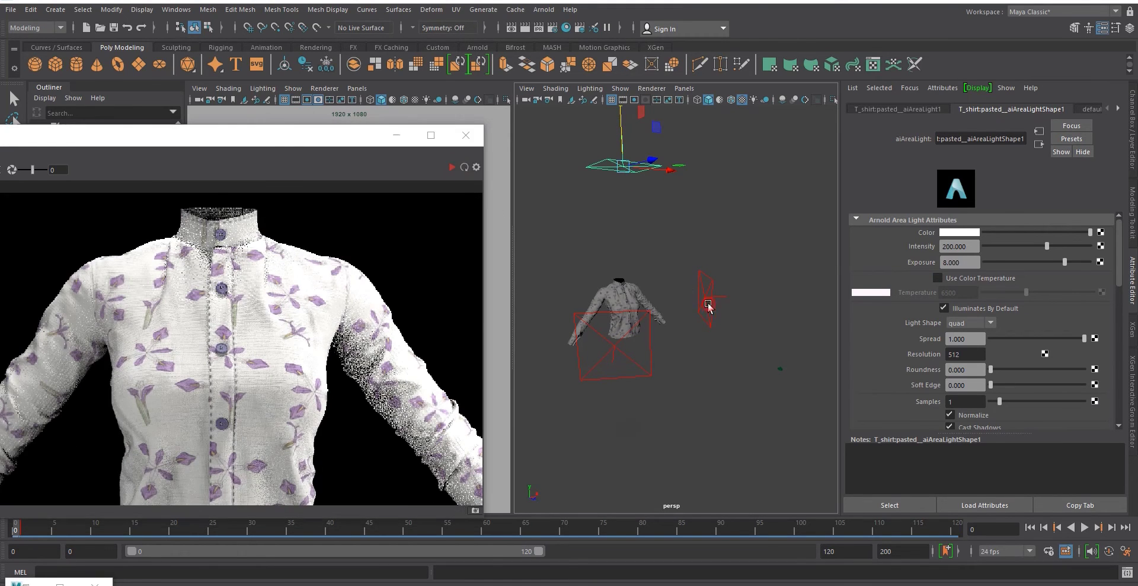
left_click_drag(739, 291, 785, 283)
left_click(454, 170)
left_click(454, 171)
- Set the exposure of the area light beside the shirt to 8, render again, and inspect the fabric at full view and close up
left_click_drag(966, 262, 935, 259)
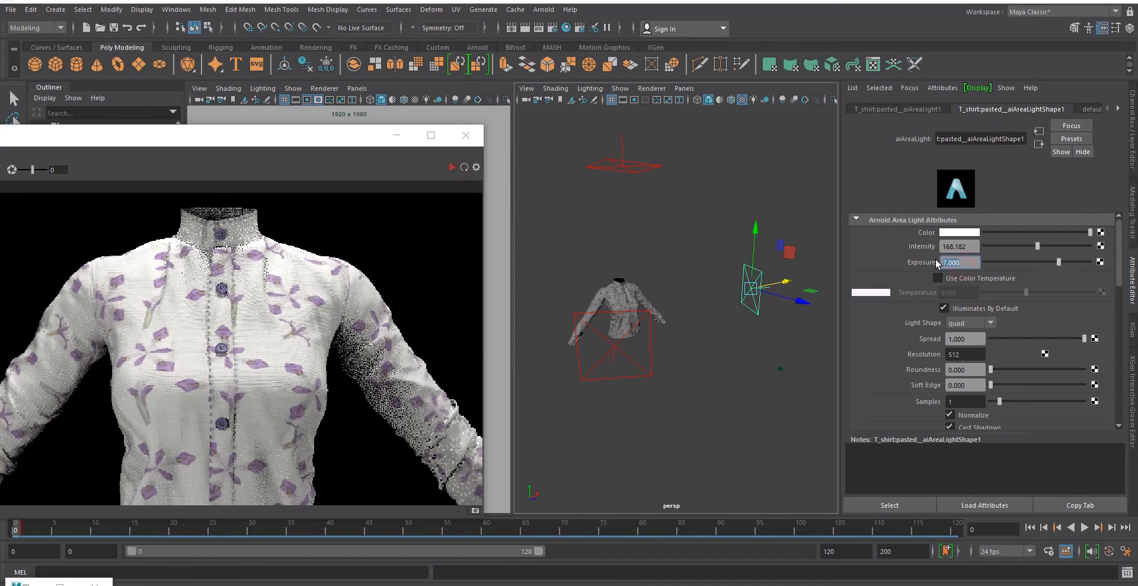
type("8")
key("Return")
left_click(454, 171)
scroll(244, 362, "down", 3)
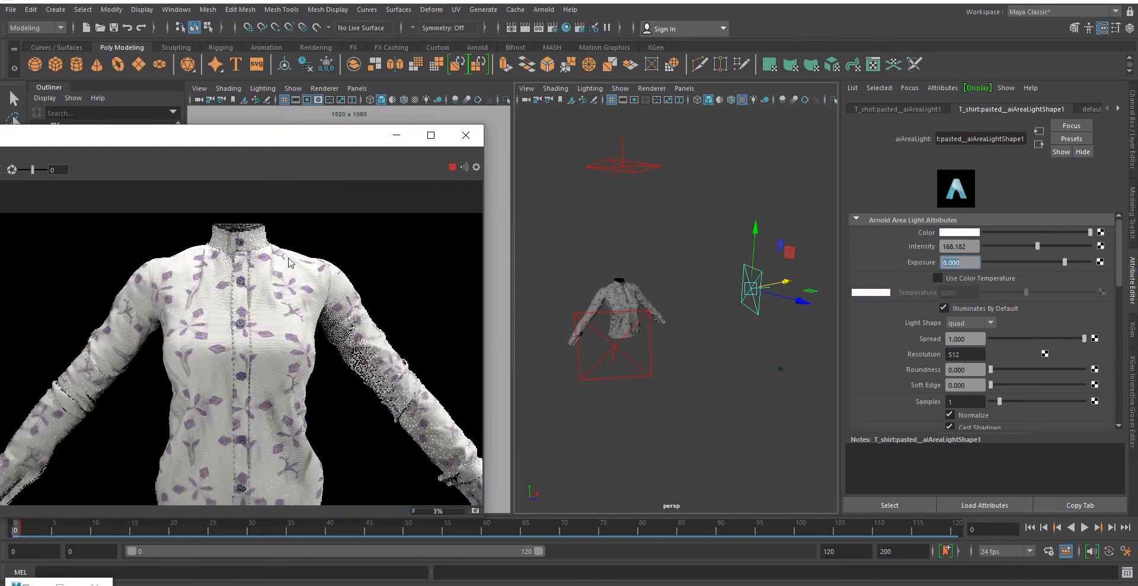
scroll(244, 362, "up", 6)
scroll(276, 403, "down", 6)
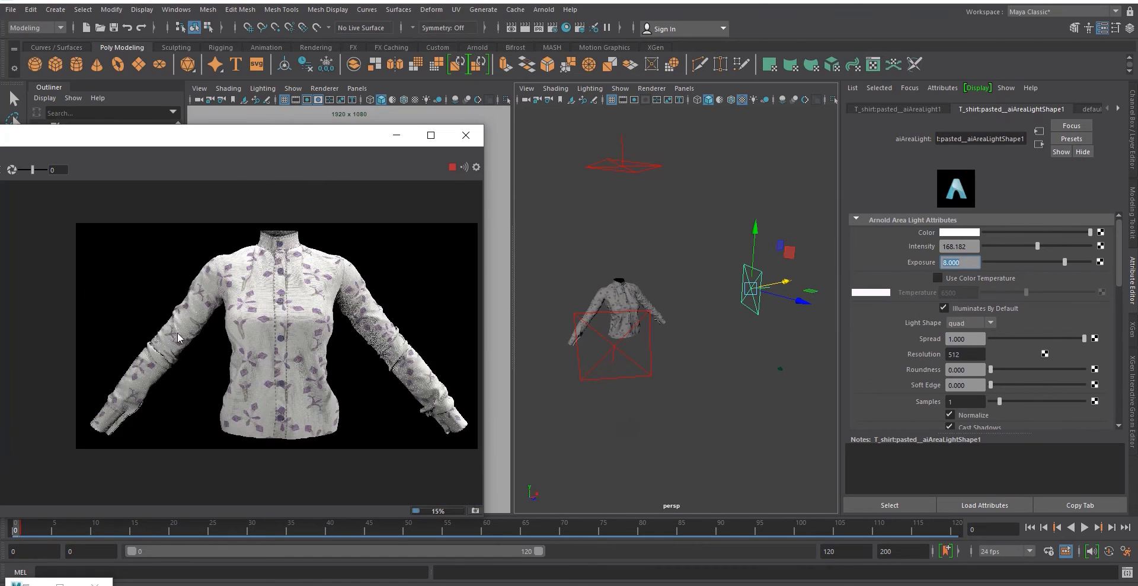
scroll(155, 351, "up", 6)
scroll(155, 351, "down", 6)
scroll(243, 277, "up", 3)
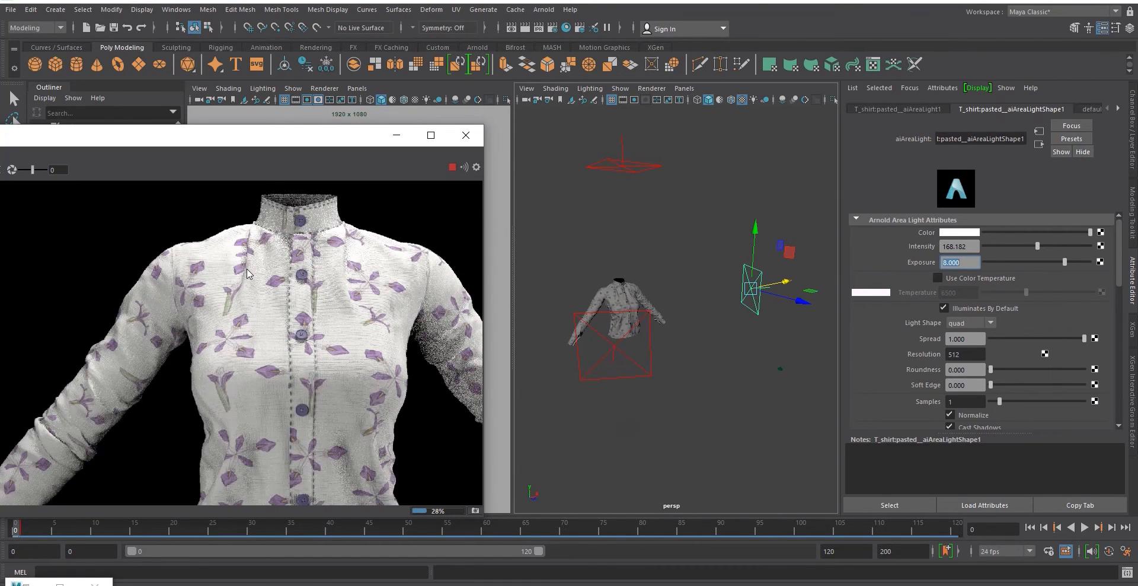
scroll(243, 277, "down", 3)
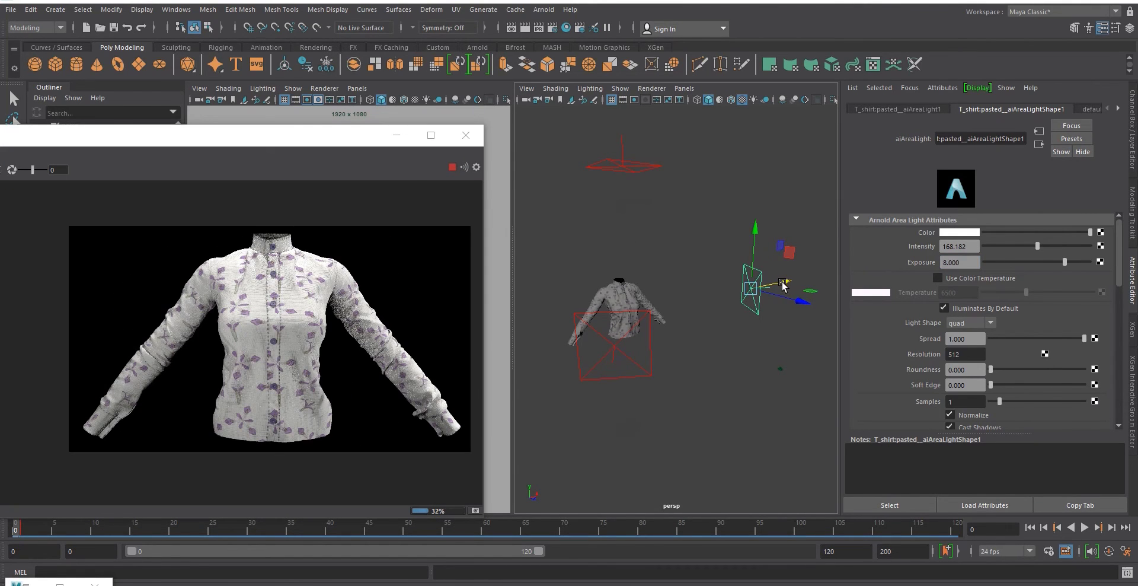
left_click(452, 169)
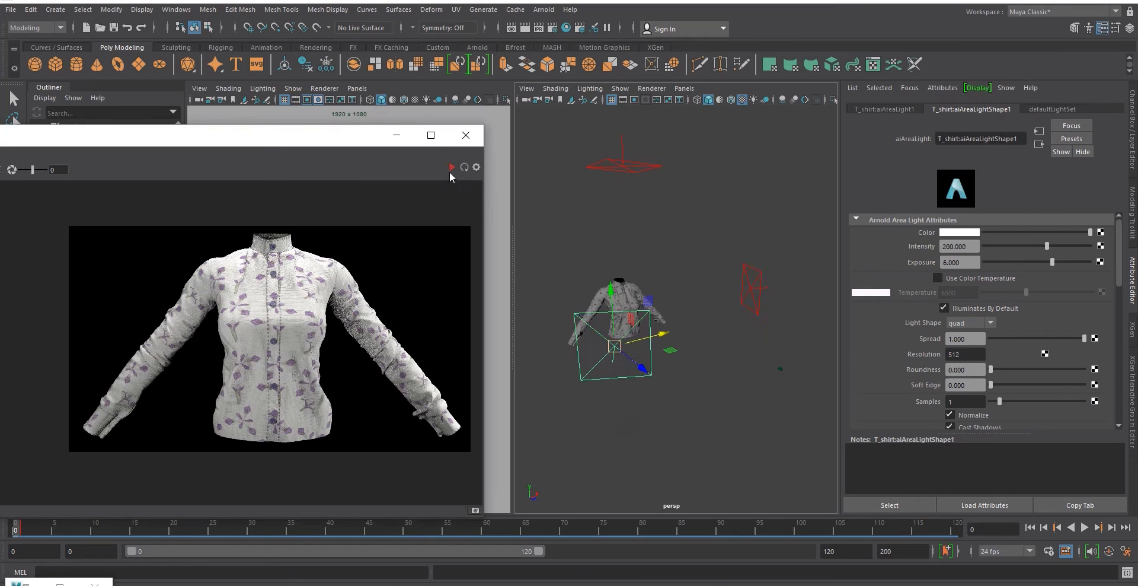
- Enable color temperature on the area light opposite the side light, lower it to about 4213, and check the warmer render
left_click_drag(649, 336, 611, 346)
key("e")
left_click_drag(604, 382, 539, 359)
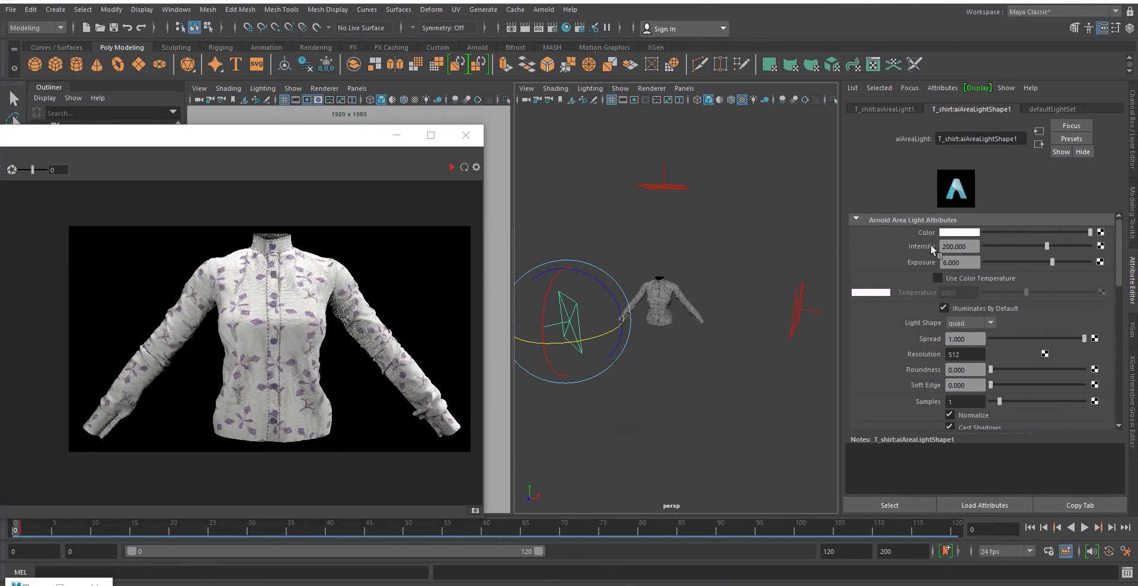
left_click(953, 233)
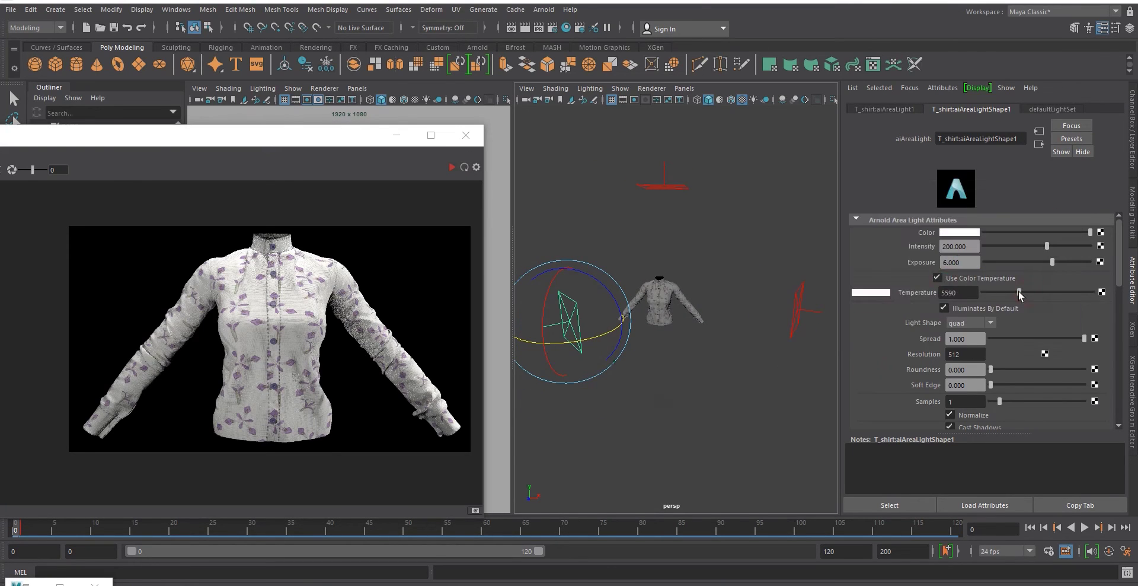
left_click_drag(1019, 292, 1058, 291)
left_click(452, 167)
left_click_drag(1018, 292, 1009, 292)
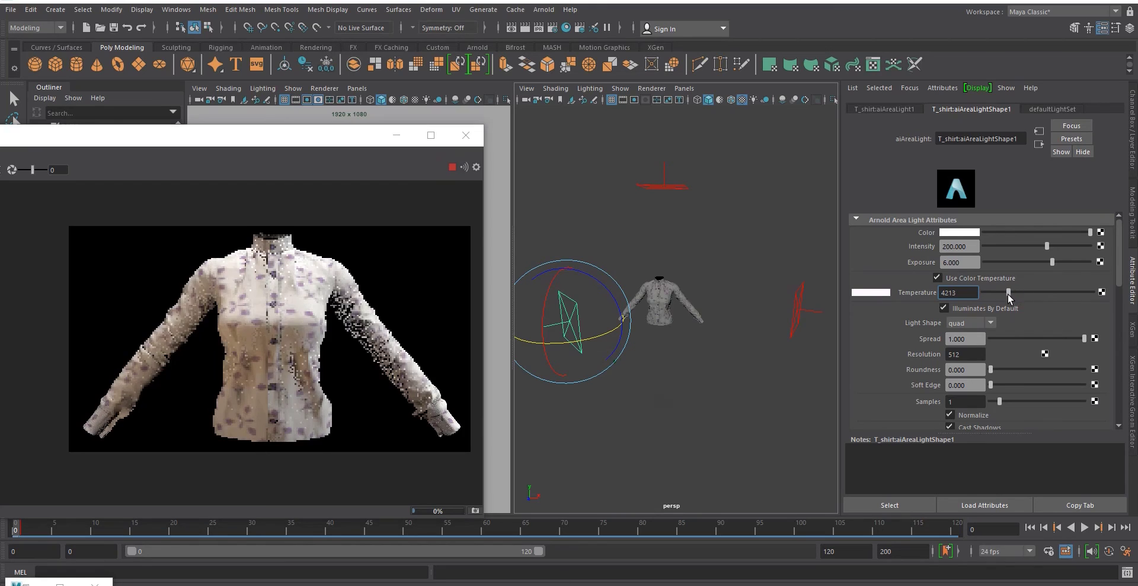
scroll(236, 410, "up", 5)
scroll(254, 408, "down", 5)
scroll(227, 309, "up", 5)
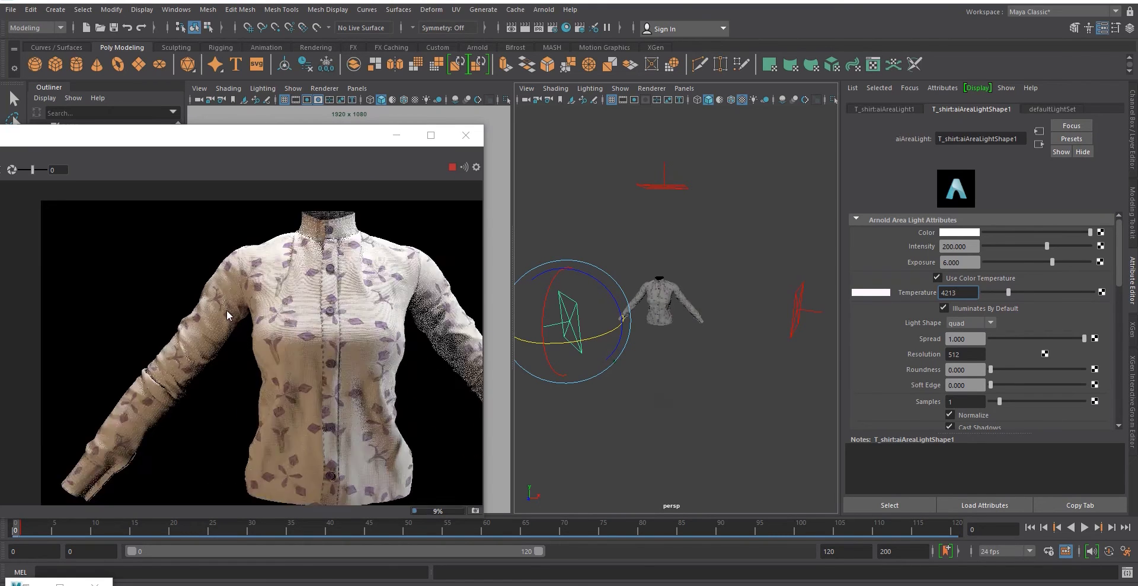
scroll(226, 299, "down", 5)
scroll(225, 299, "up", 4)
scroll(226, 299, "down", 4)
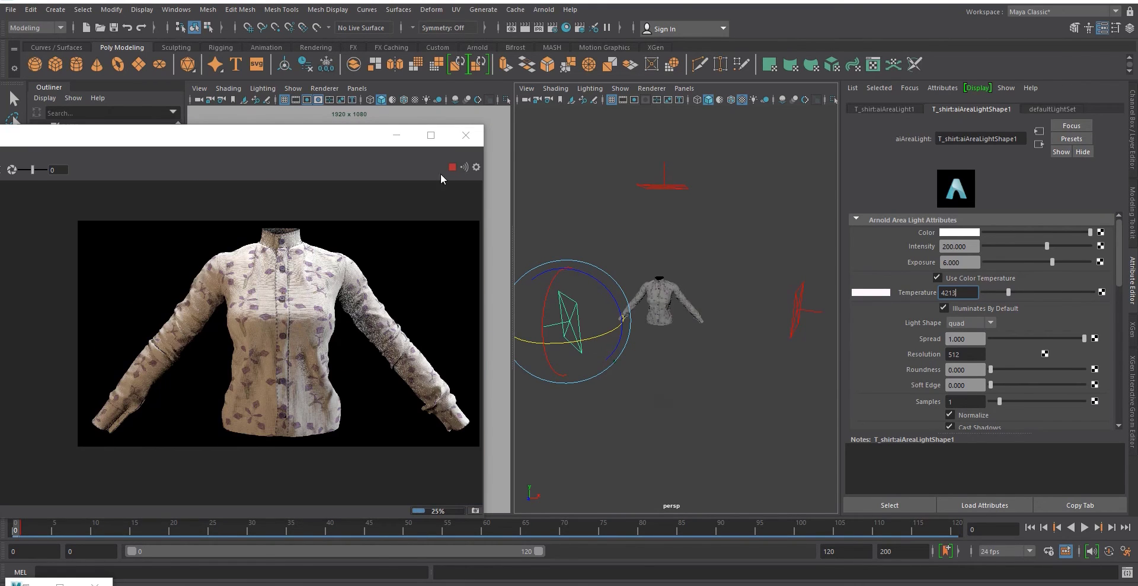
- Try an exposure of 7 on the warm area light in a render, and return the exposure to 6
double_click(955, 262)
type("7")
key("Return")
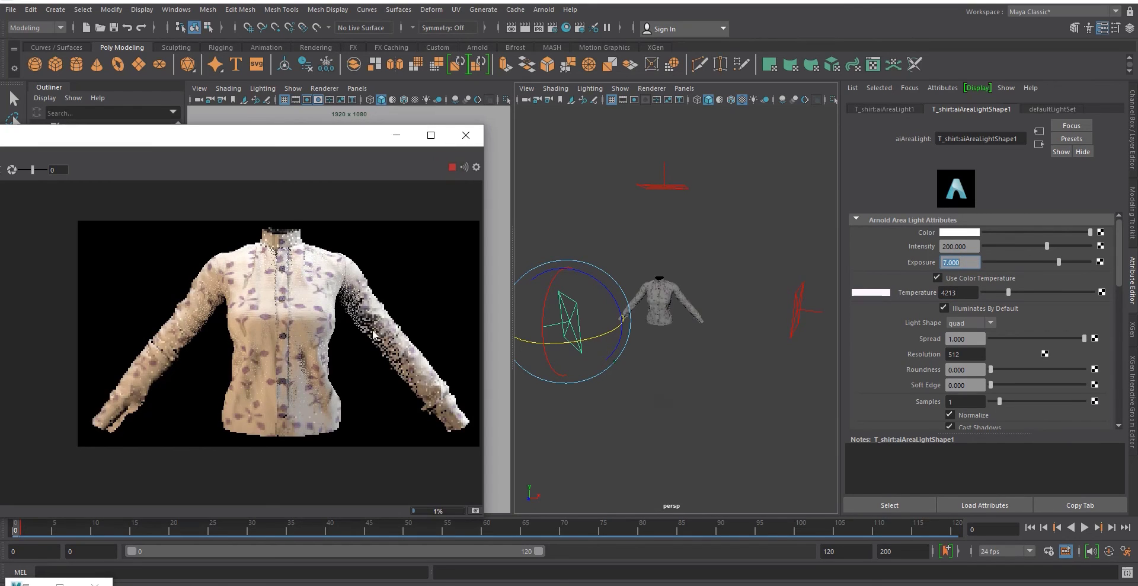
left_click(453, 167)
key("6")
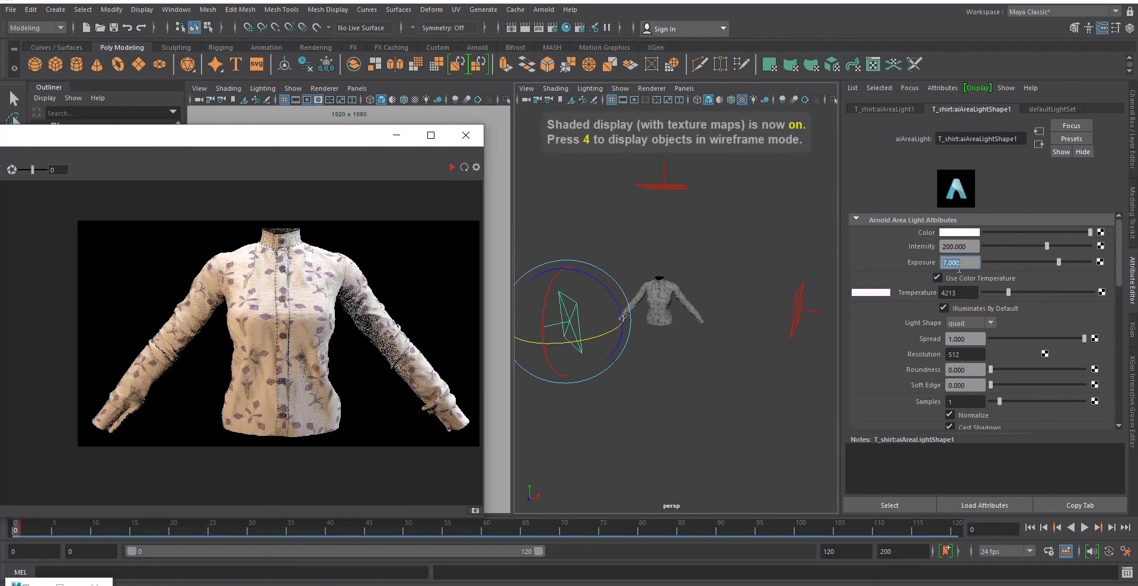
left_click_drag(969, 264, 913, 262)
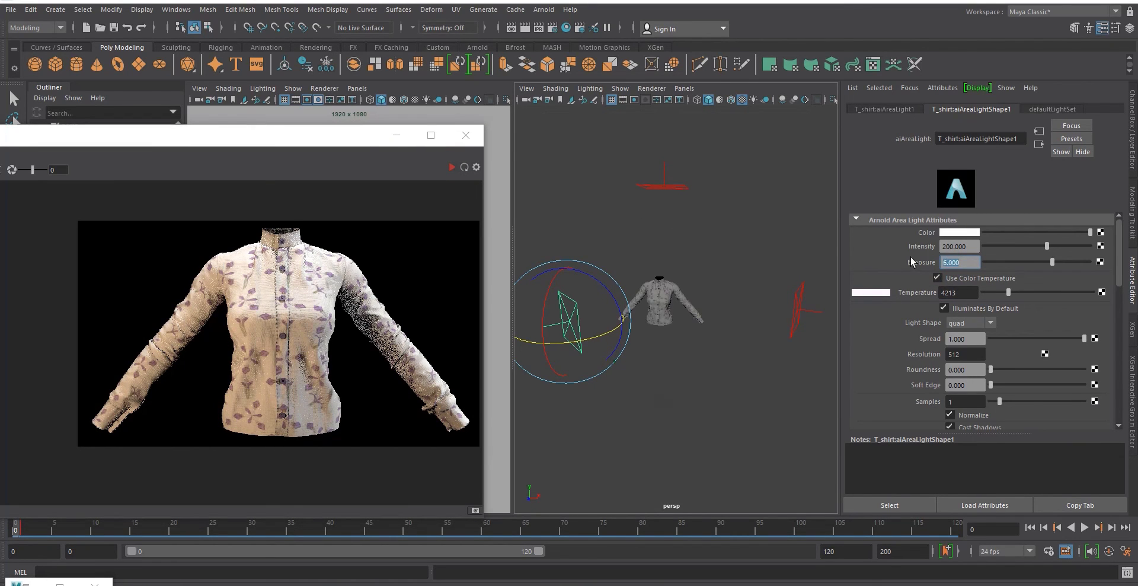
- Set the warm area light's color temperature to 4200 and inspect the updated render
left_click(1003, 290)
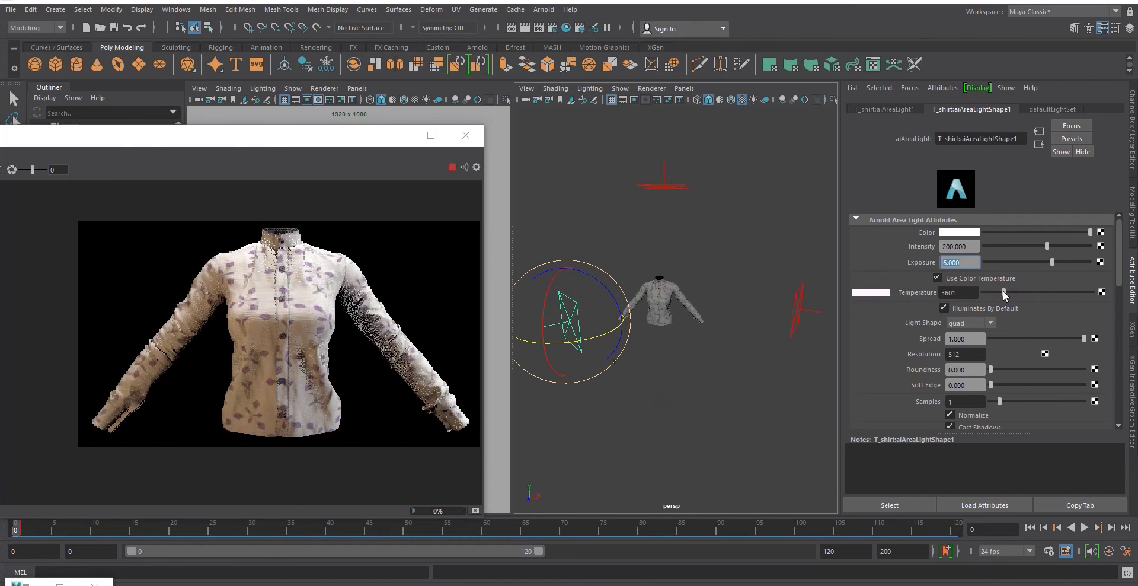
left_click(961, 292)
type("4")
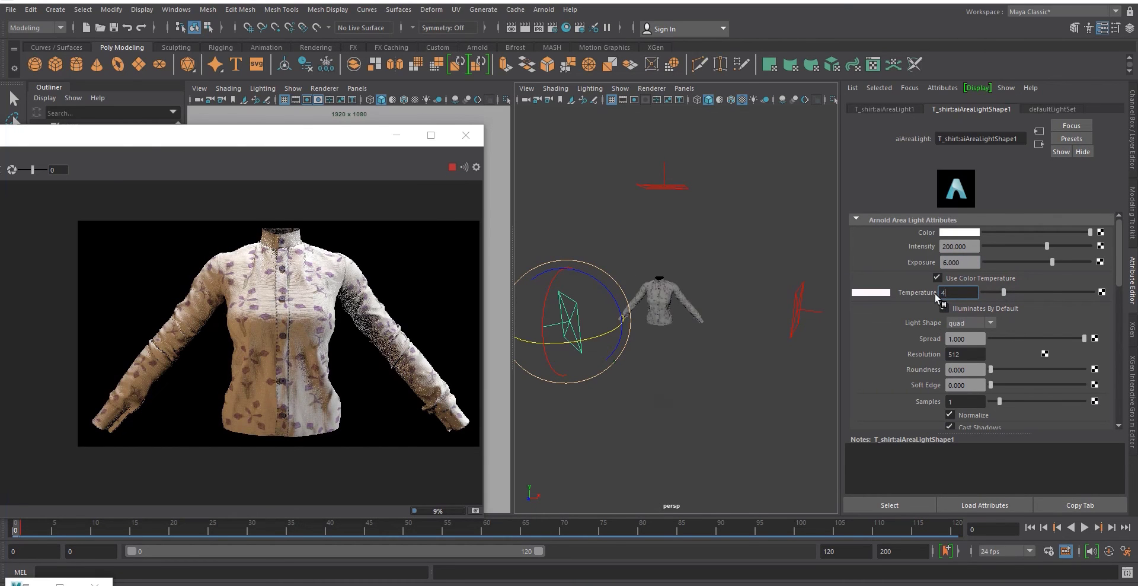
type("200")
key("Return")
key("Return")
scroll(250, 414, "up", 5)
scroll(250, 414, "down", 3)
left_click(452, 167)
- Lighten the sky dome light's color from black to mid gray and render the shirt against it
left_click(731, 266)
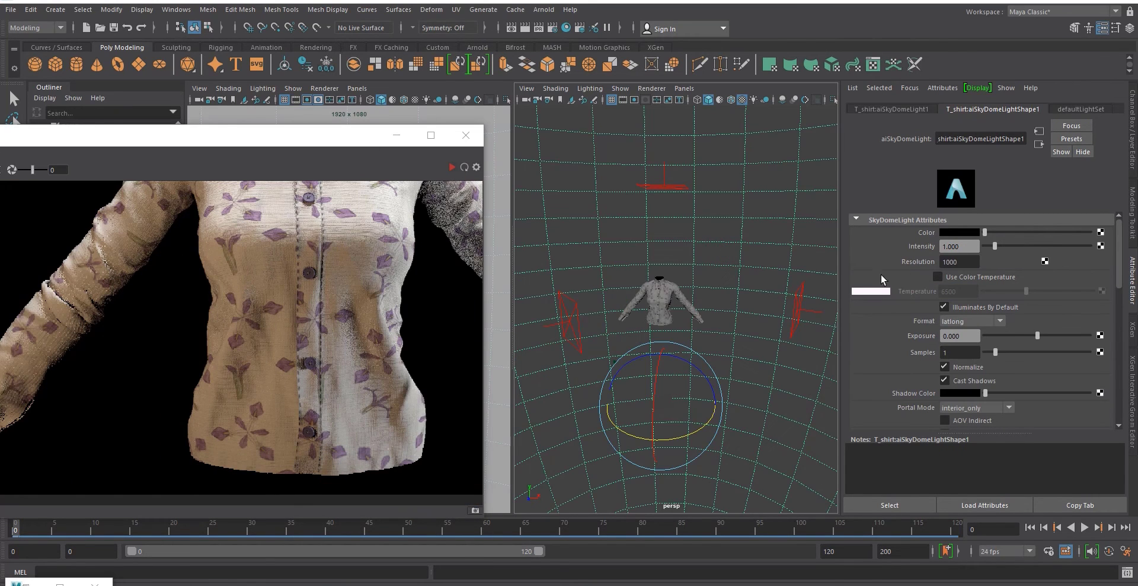
left_click_drag(991, 235, 1021, 232)
left_click(452, 167)
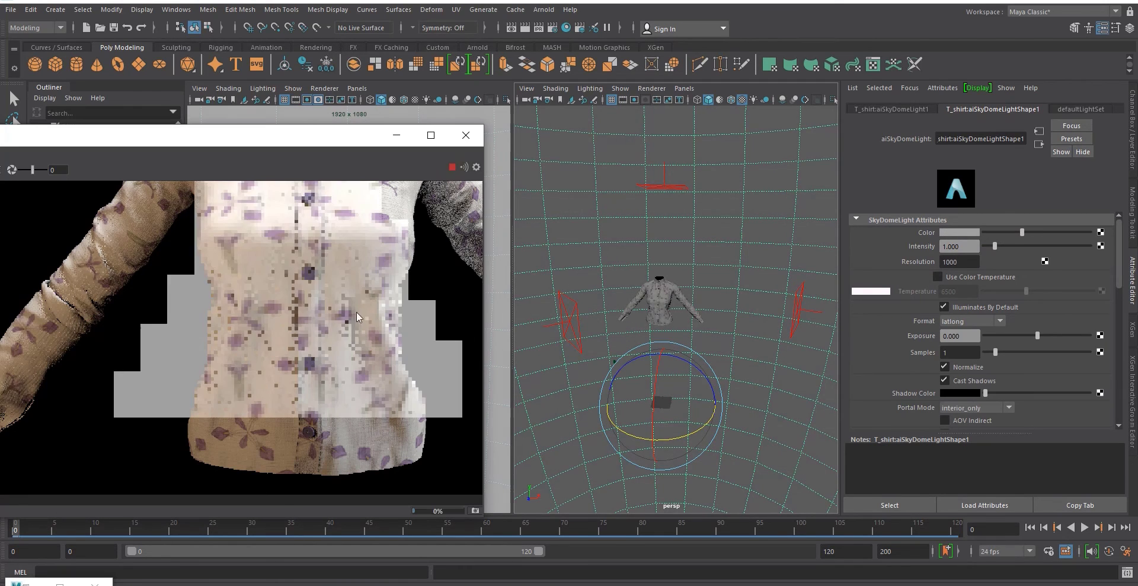
scroll(356, 322, "down", 3)
scroll(354, 322, "up", 1)
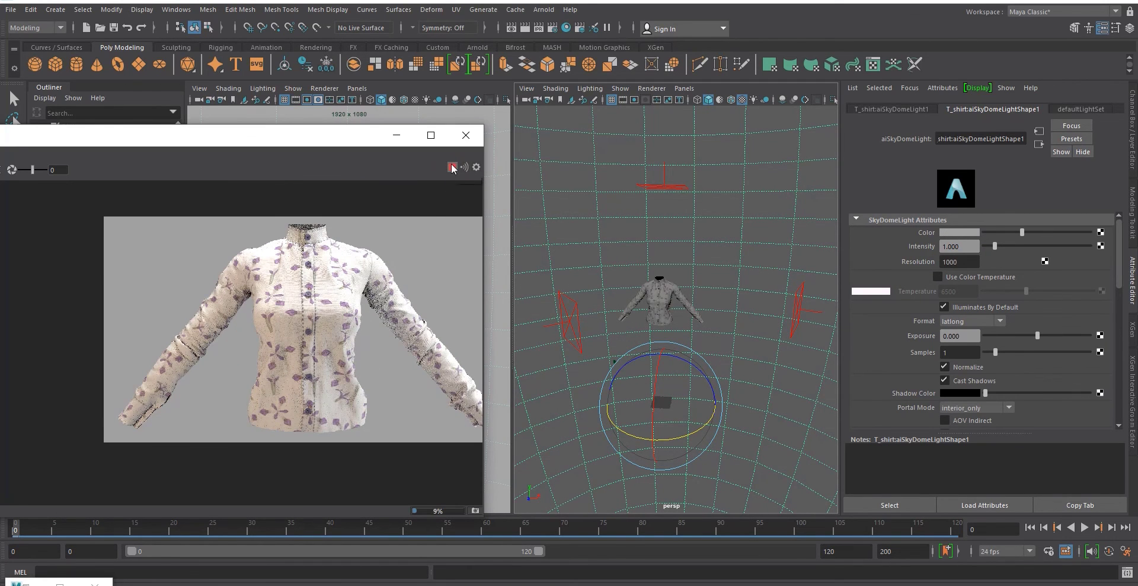
scroll(453, 168, "up", 5)
- Sample a purple from the shirt's flower print as the sky dome light's color and render again
left_click(968, 234)
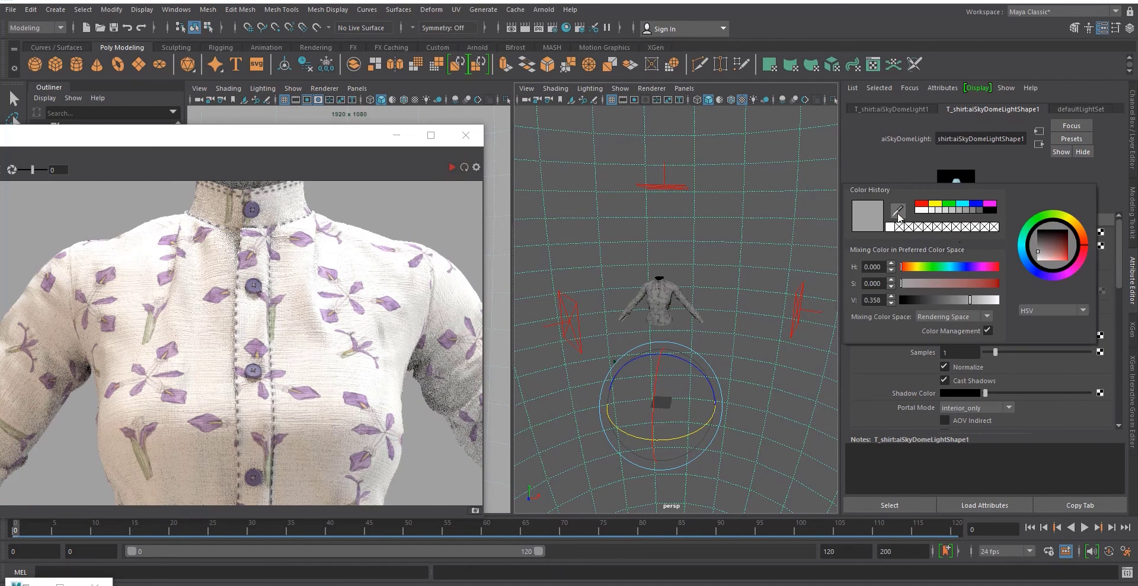
left_click(895, 215)
left_click(457, 169)
scroll(309, 274, "down", 5)
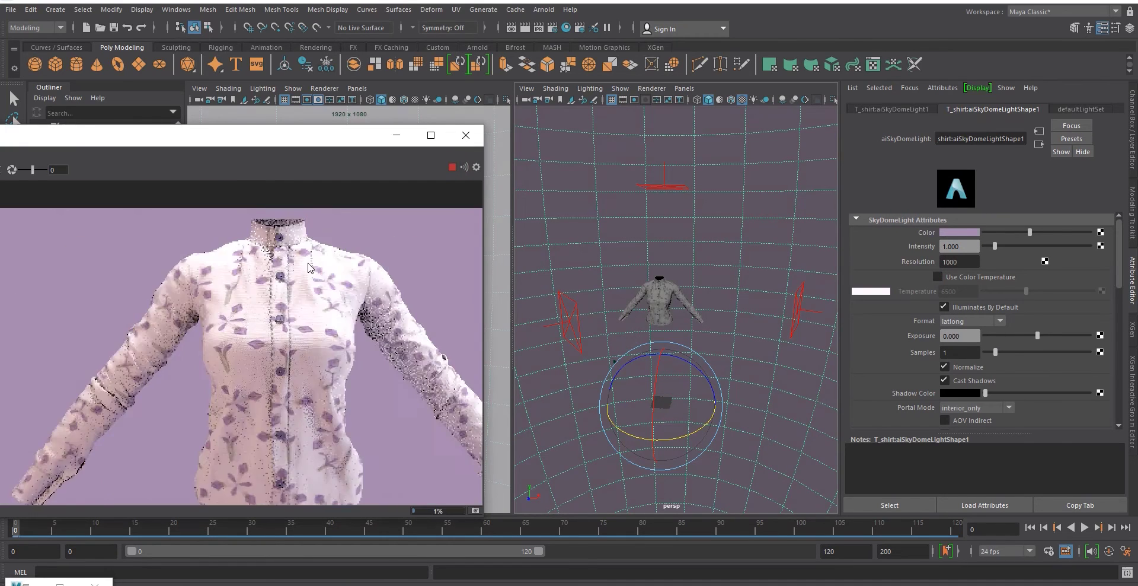
scroll(317, 415, "up", 5)
scroll(317, 267, "down", 5)
scroll(315, 267, "up", 3)
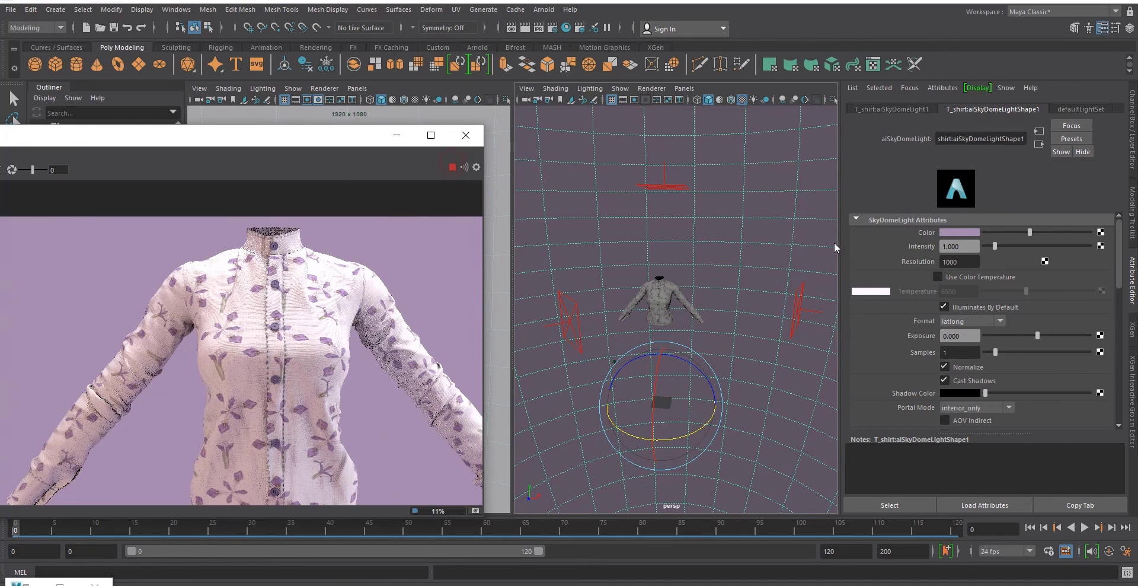
- Reduce the sky dome color's saturation to 0.224, brighten it slightly, and render to check the shirt
left_click(960, 231)
left_click_drag(946, 316, 936, 317)
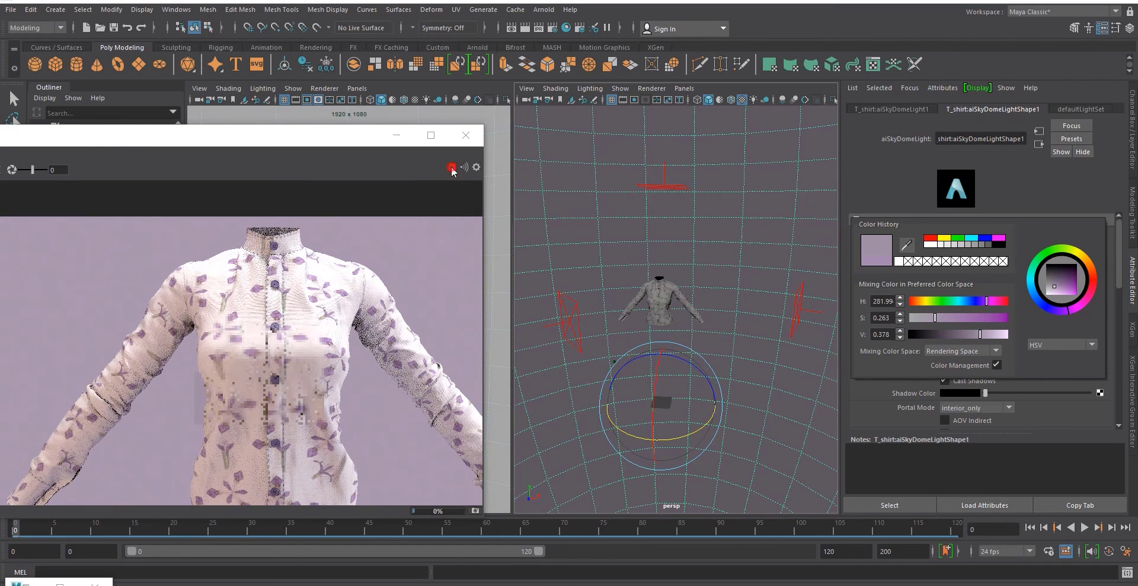
left_click(960, 232)
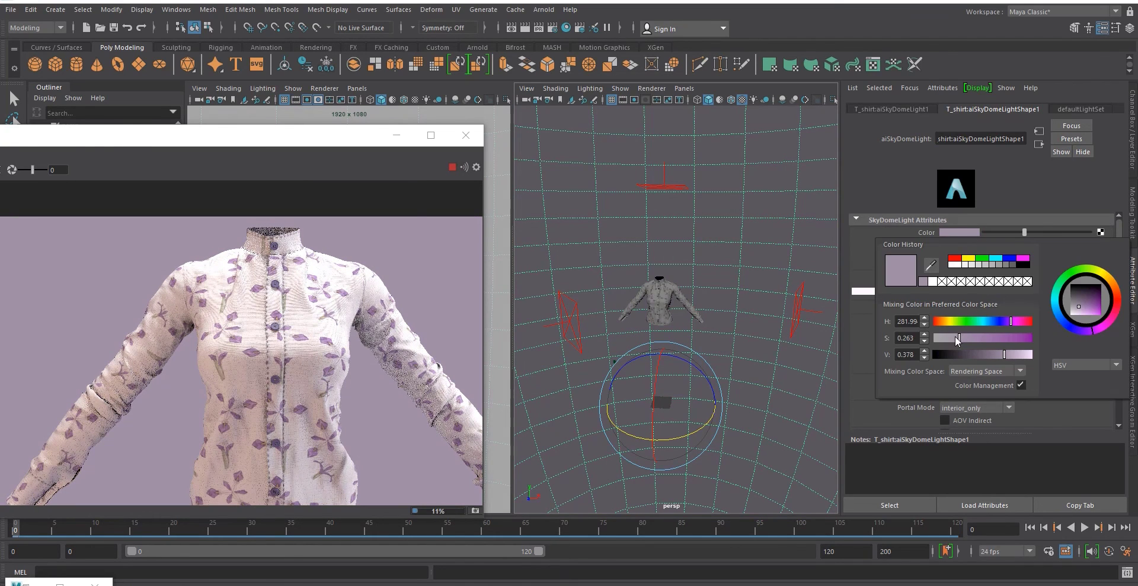
left_click(959, 232)
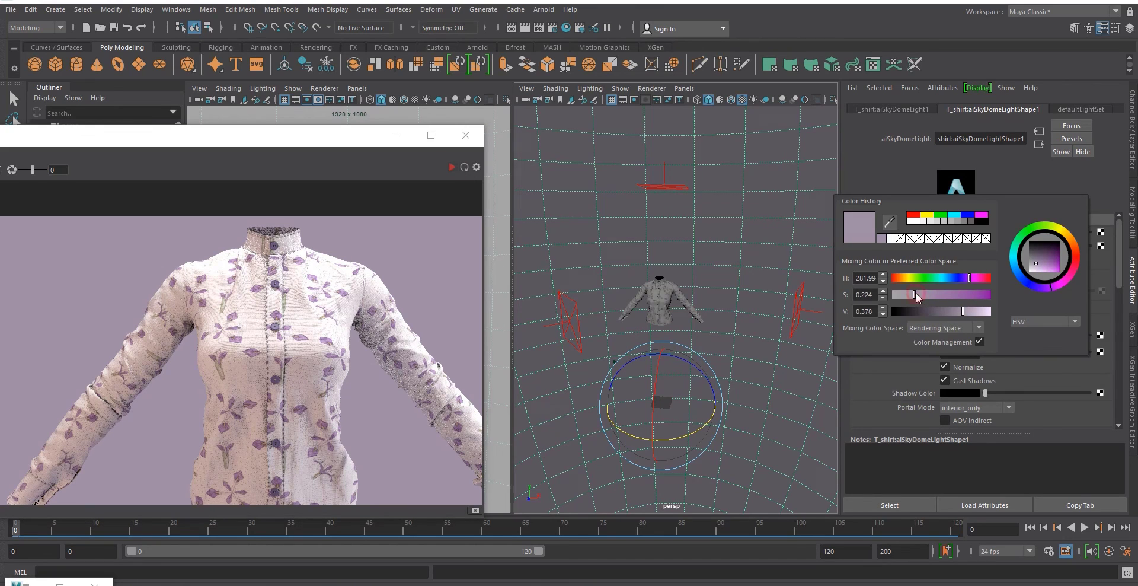
left_click_drag(965, 311, 970, 314)
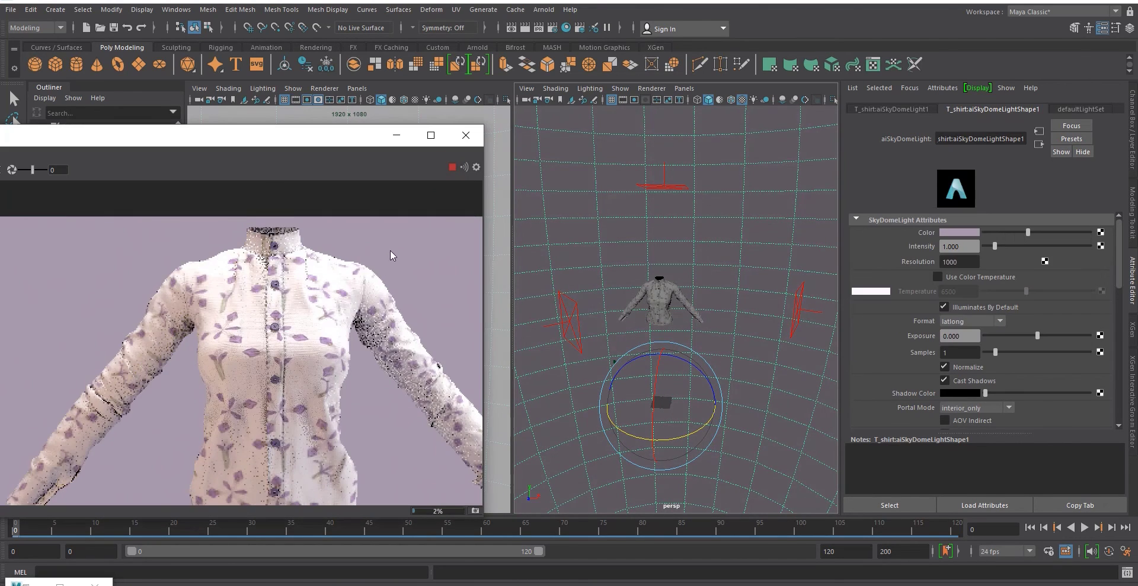
scroll(392, 255, "down", 5)
scroll(353, 258, "up", 6)
scroll(354, 259, "down", 2)
scroll(306, 403, "up", 2)
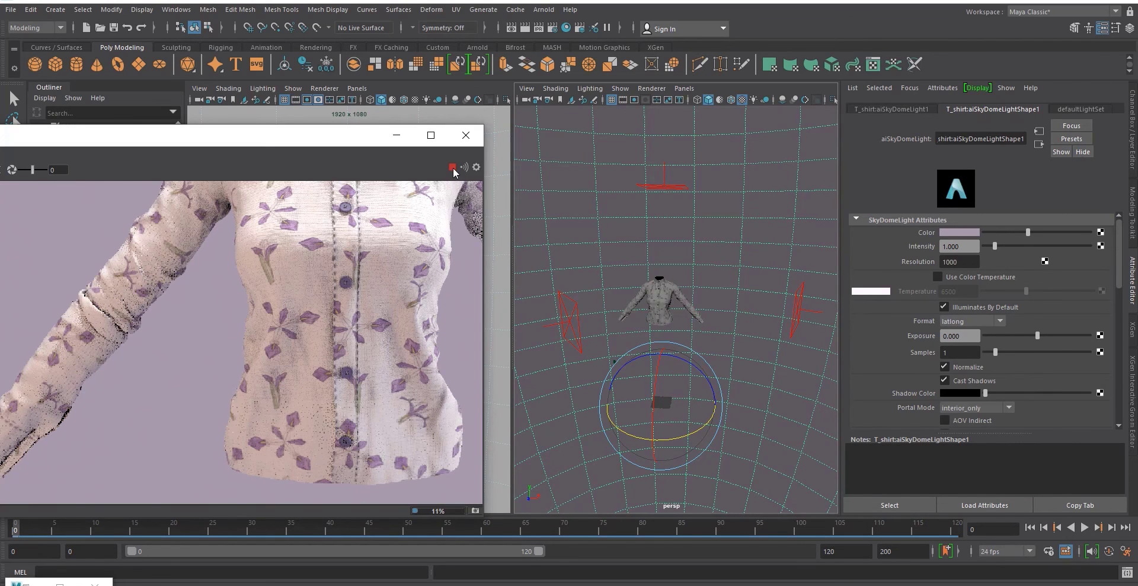
- Set the warm area light's color temperature to 3000 and check the shirt in a new render
left_click(550, 326)
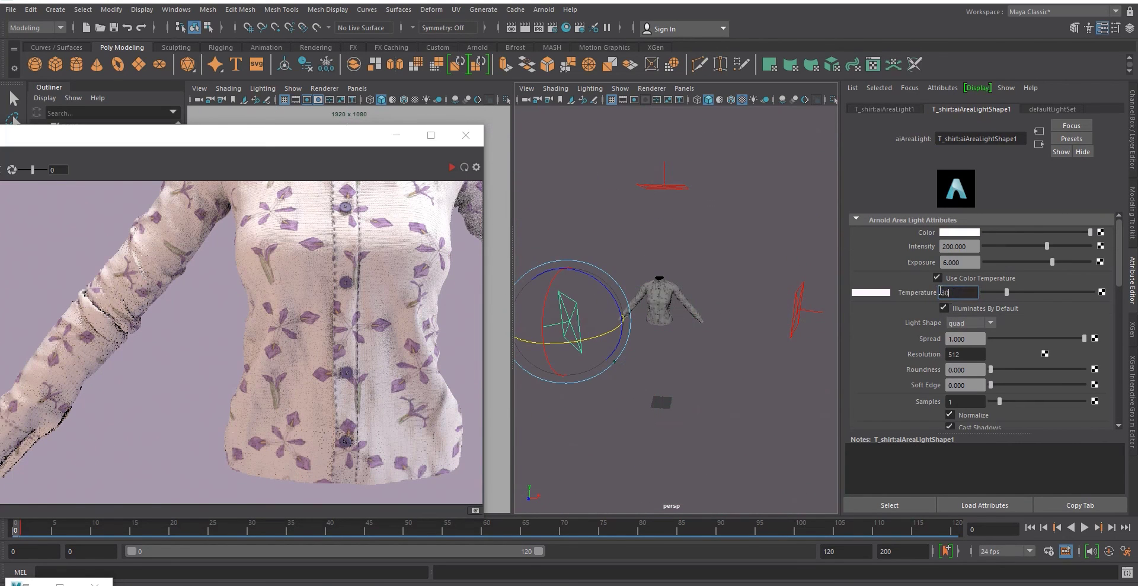
scroll(360, 312, "down", 4)
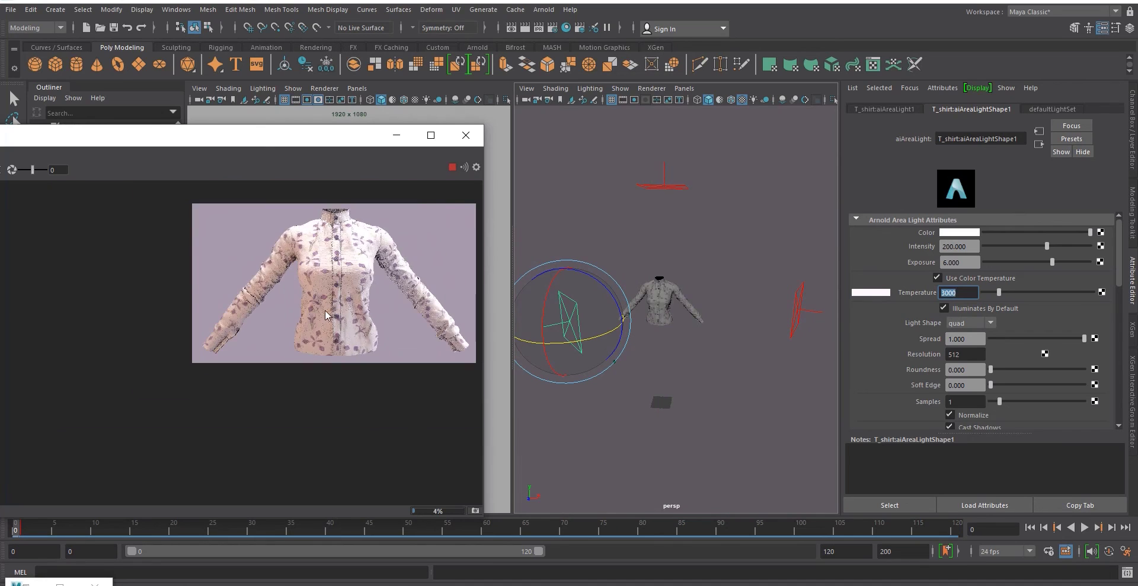
scroll(303, 335, "up", 5)
scroll(432, 283, "down", 5)
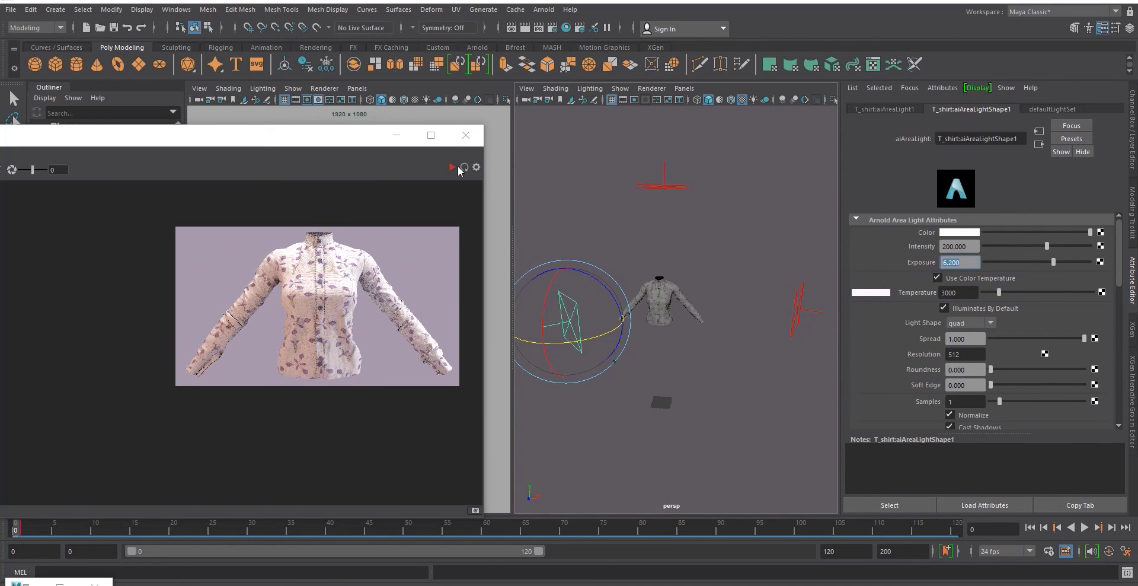
- Set the warm area light's exposure to 6.2 and inspect the new render at full view and close up
scroll(306, 317, "up", 4)
scroll(308, 315, "down", 4)
scroll(308, 226, "up", 6)
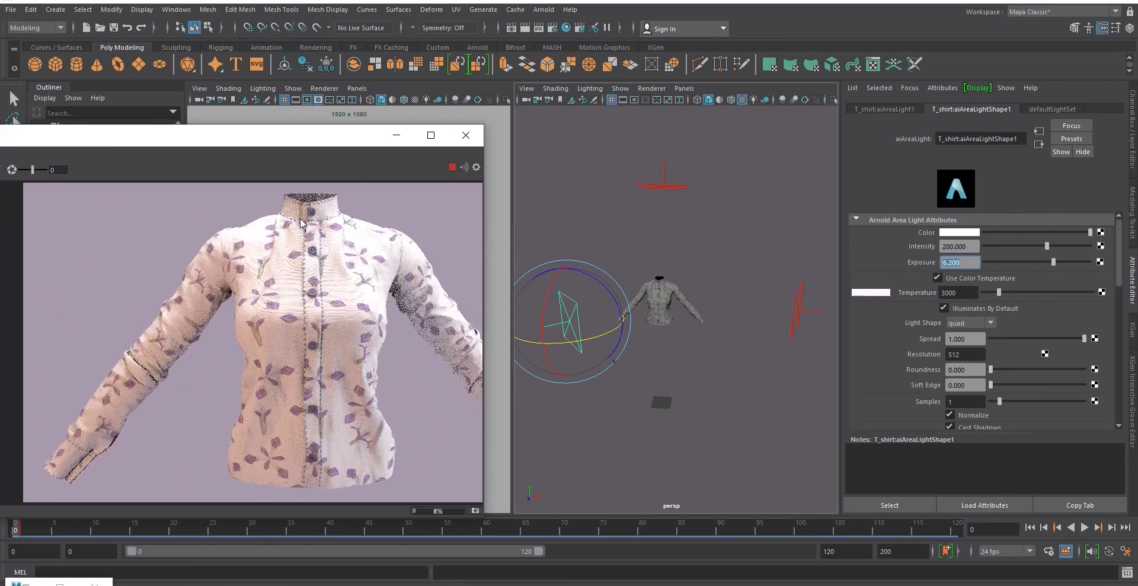
scroll(308, 223, "down", 5)
scroll(211, 247, "up", 5)
scroll(445, 193, "down", 4)
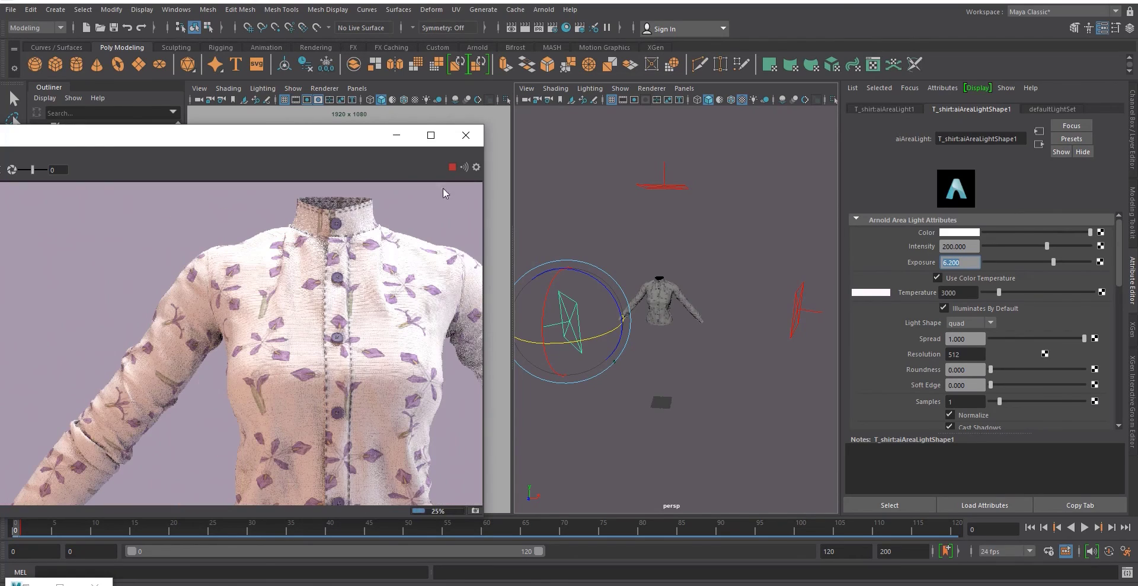
- Select the area light above the shirt and check the whole shirt in a fresh render
left_click(670, 187)
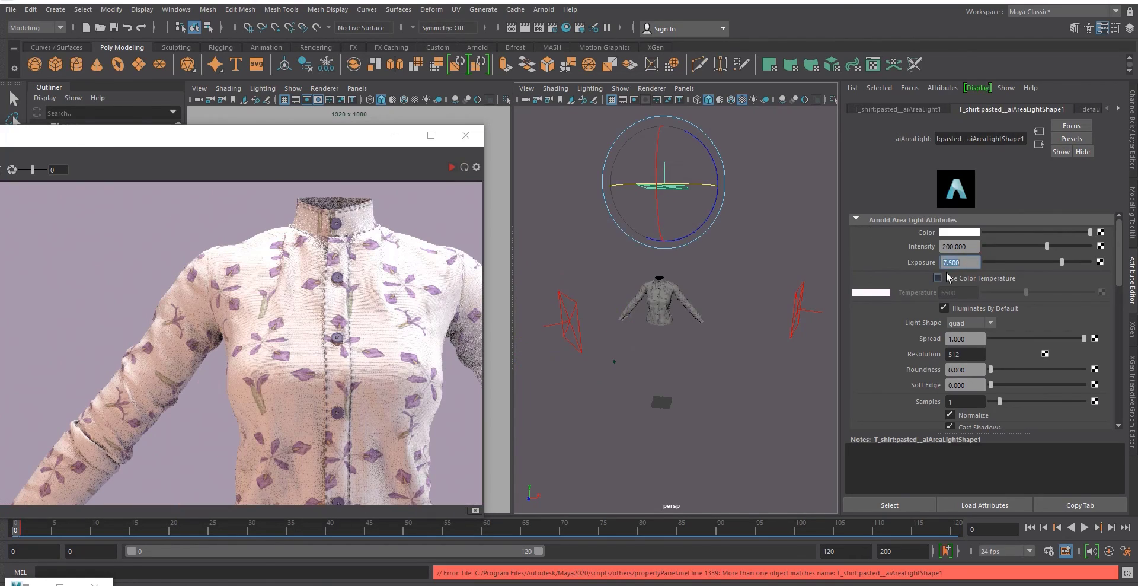
scroll(306, 271, "down", 5)
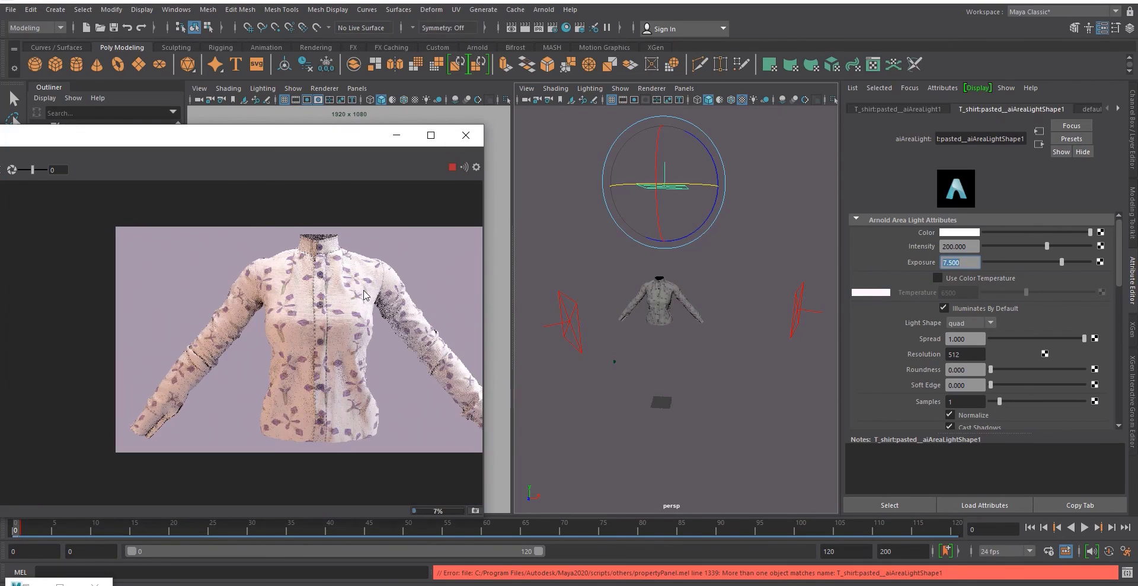
scroll(364, 295, "up", 5)
scroll(255, 369, "down", 5)
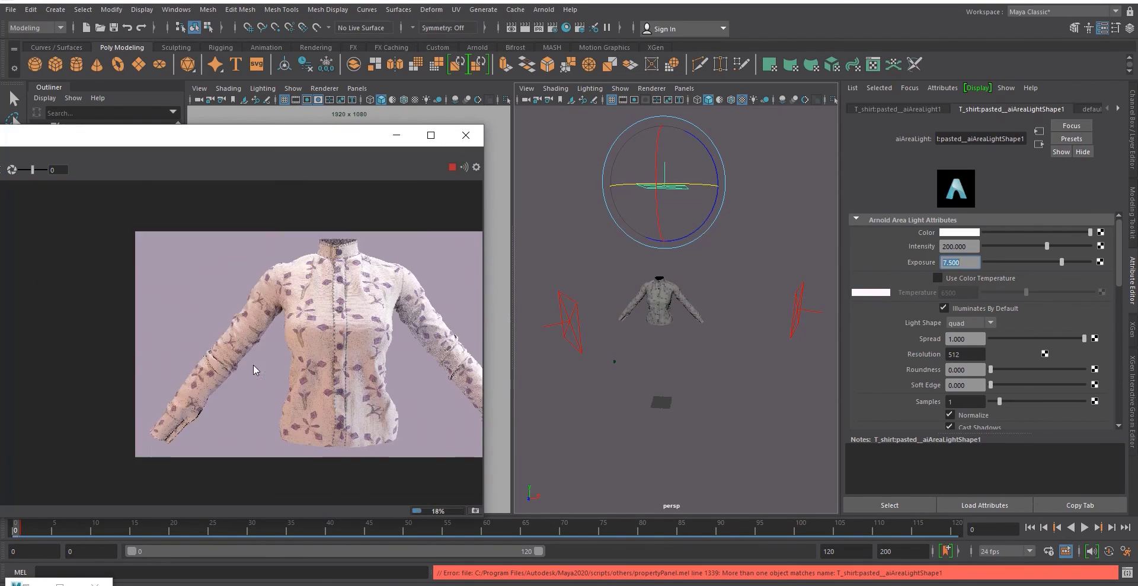
- Maximize the render window and examine the shirt's collar, button placket and sleeves up close and at full view
left_click(431, 134)
scroll(884, 343, "up", 4)
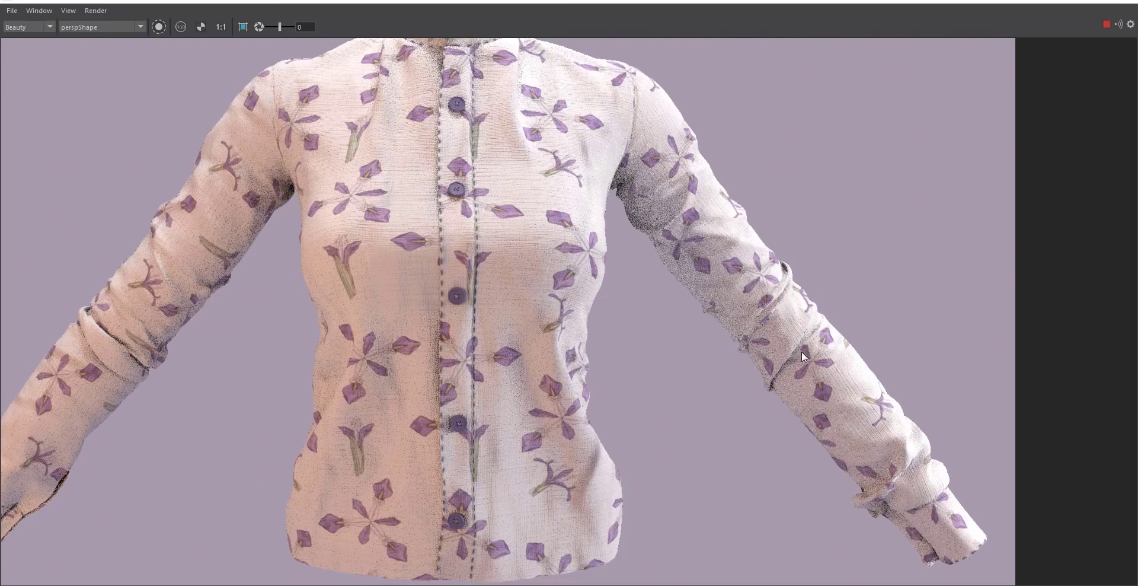
middle_click_drag(615, 264, 674, 299)
middle_click_drag(594, 318, 709, 373)
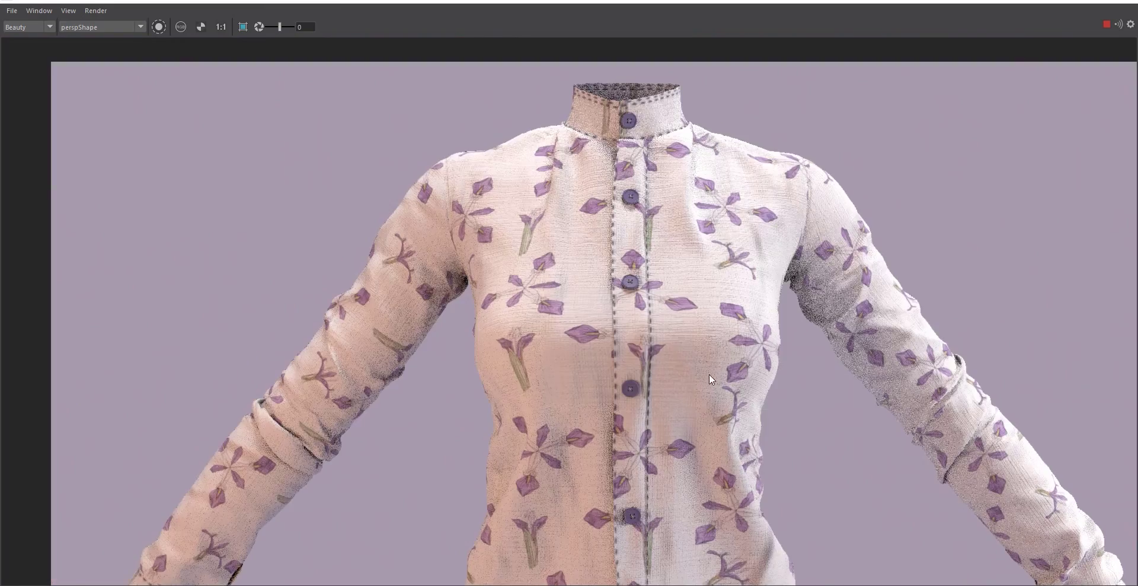
middle_click_drag(539, 239, 620, 331)
scroll(469, 268, "down", 3)
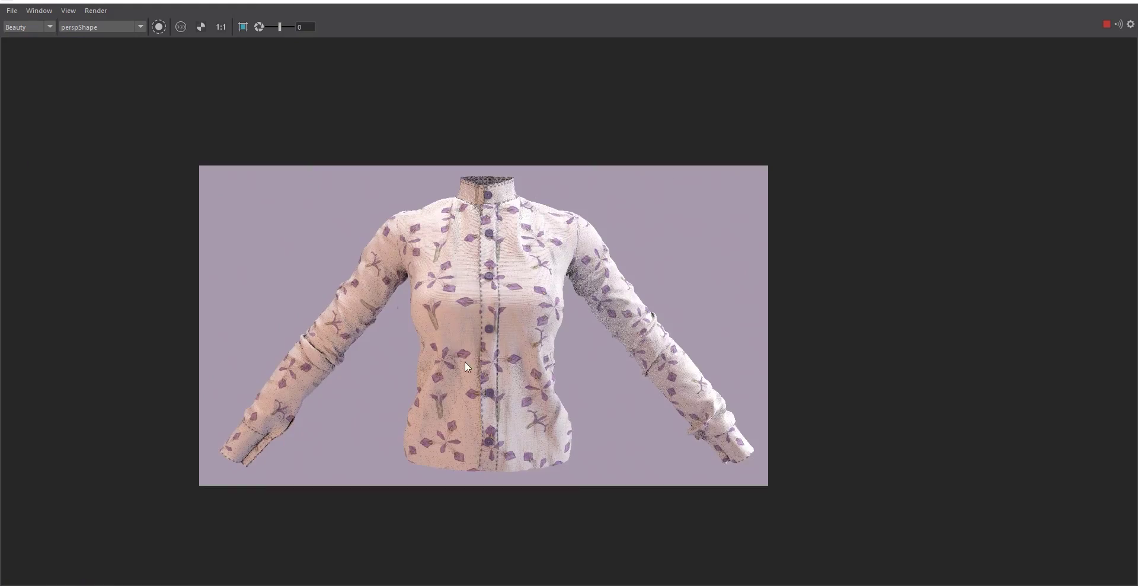
scroll(483, 335, "up", 4)
middle_click_drag(540, 62, 535, 122)
scroll(534, 123, "up", 3)
scroll(534, 122, "down", 4)
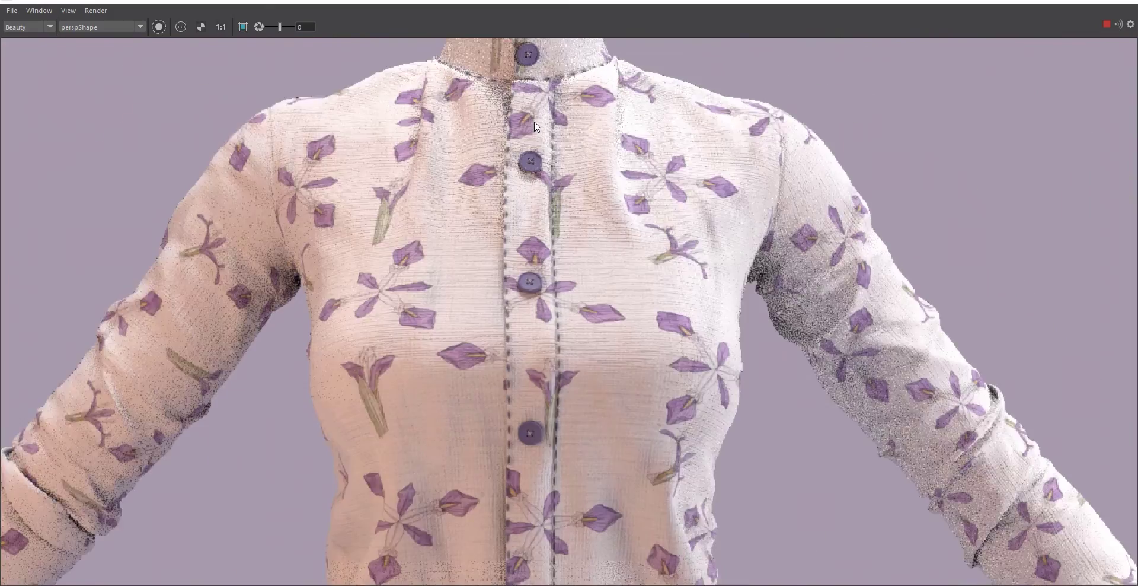